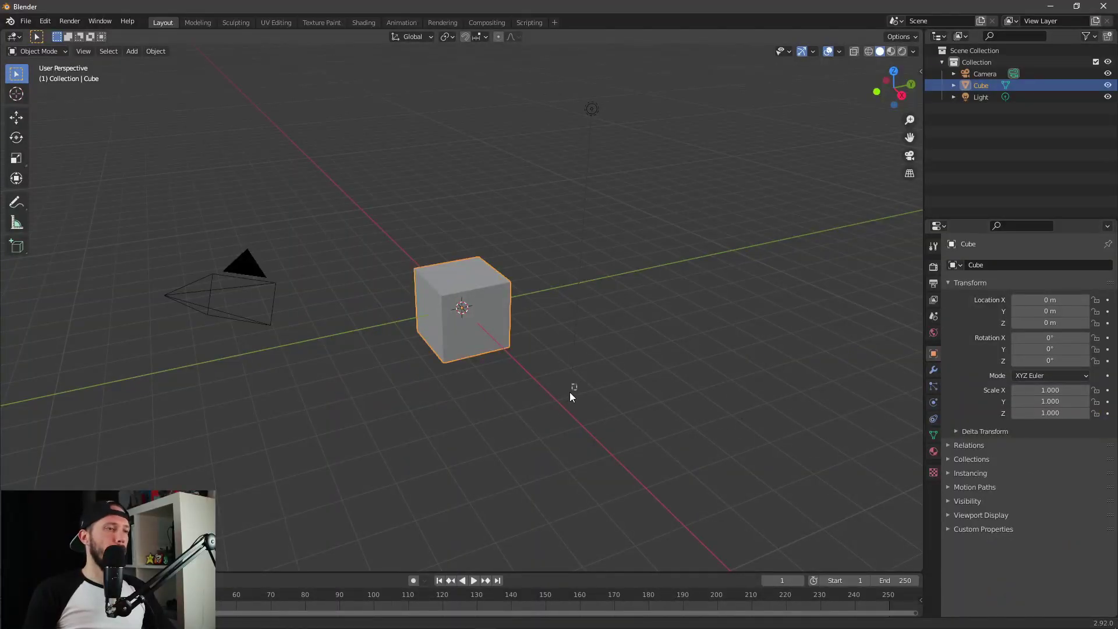
# - Delete the default cube from the scene
pyautogui.click(565, 393)
pyautogui.moveTo(545, 391); pyautogui.dragTo(692, 390, button='middle')
pyautogui.moveTo(594, 340); pyautogui.dragTo(600, 372, button='middle')
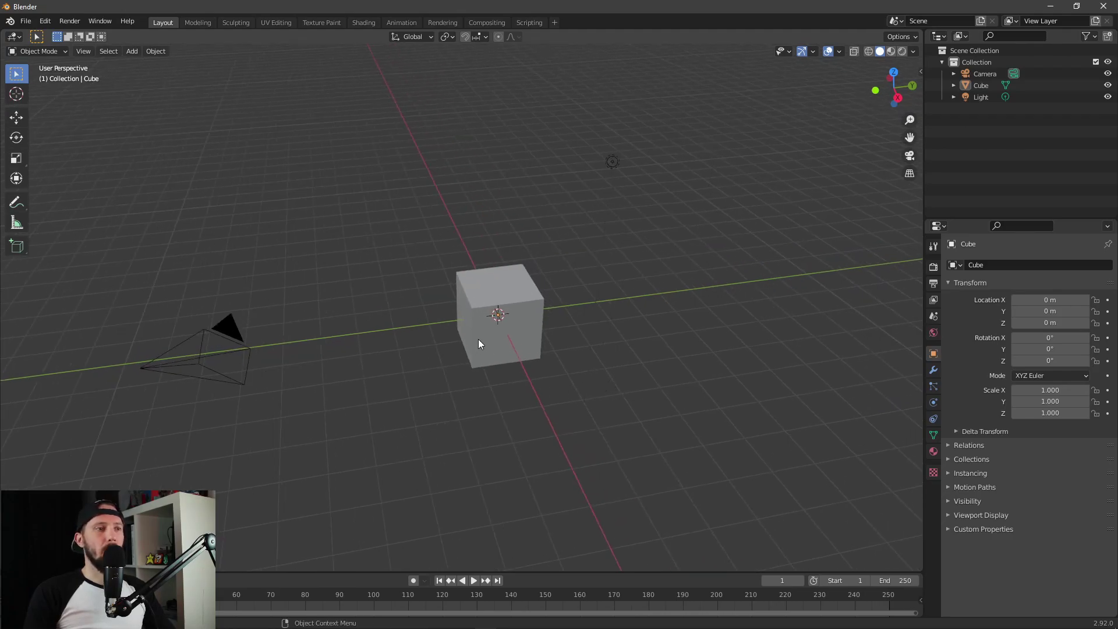
pyautogui.click(525, 355)
pyautogui.press('x')
pyautogui.click(507, 354)
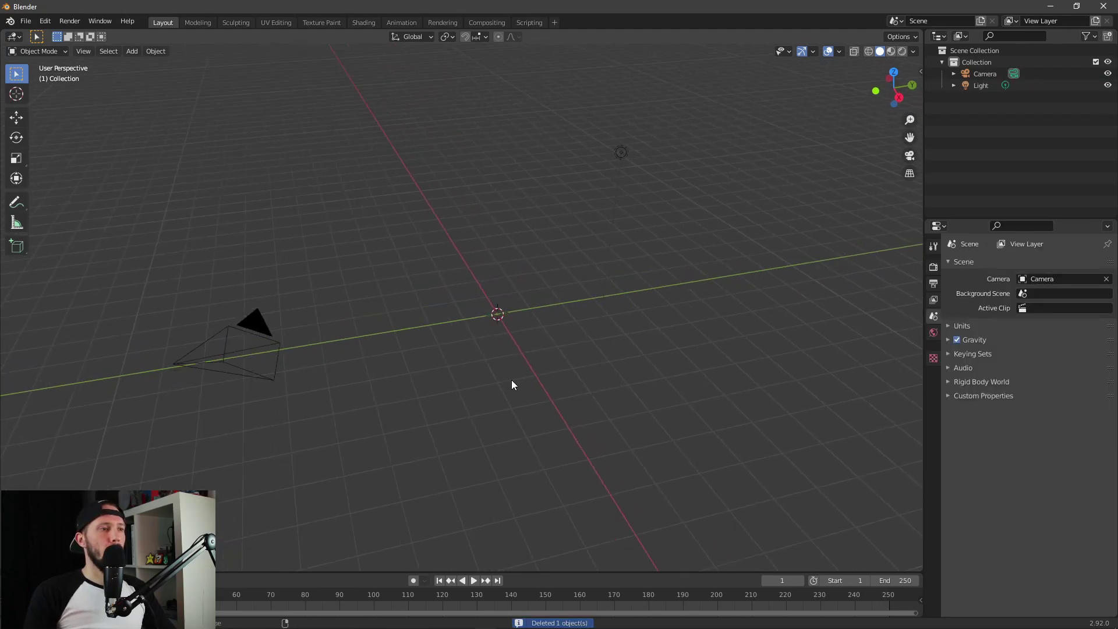
# - Add a torus mesh at the scene's origin and set its major segments to 96
pyautogui.hotkey('shift', 'a')
pyautogui.moveTo(504, 367)
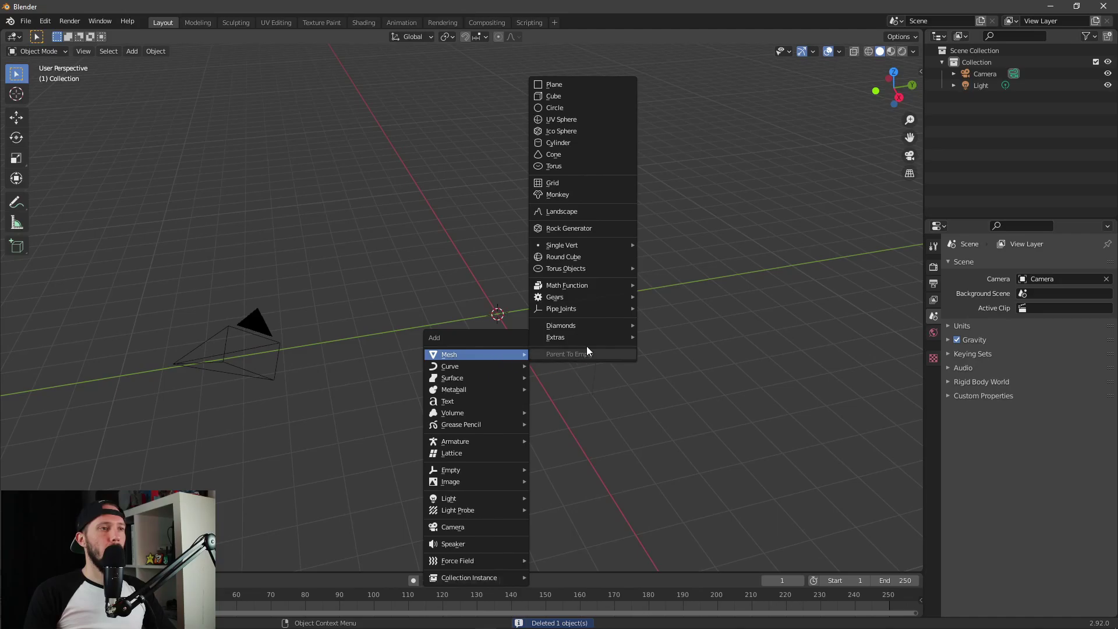
pyautogui.click(582, 167)
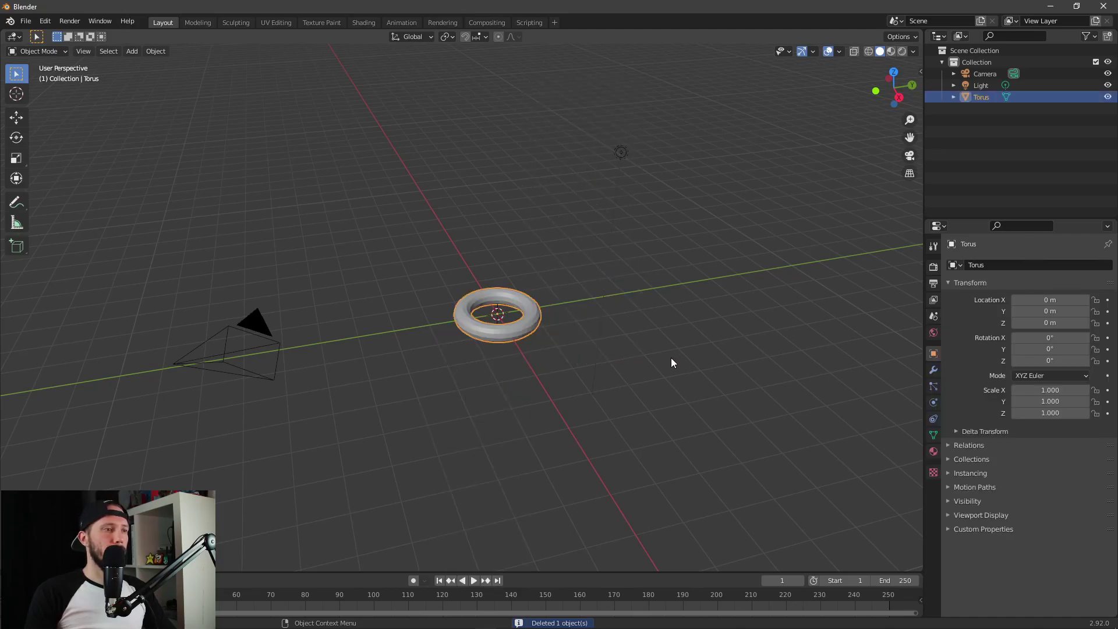
pyautogui.click(65, 558)
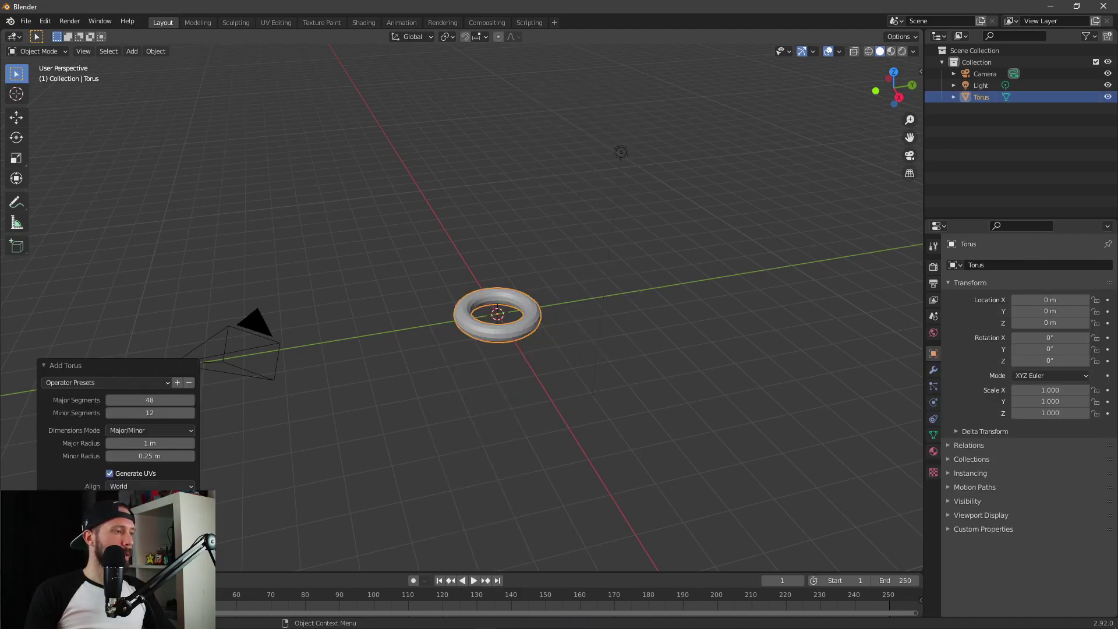
pyautogui.click(150, 400)
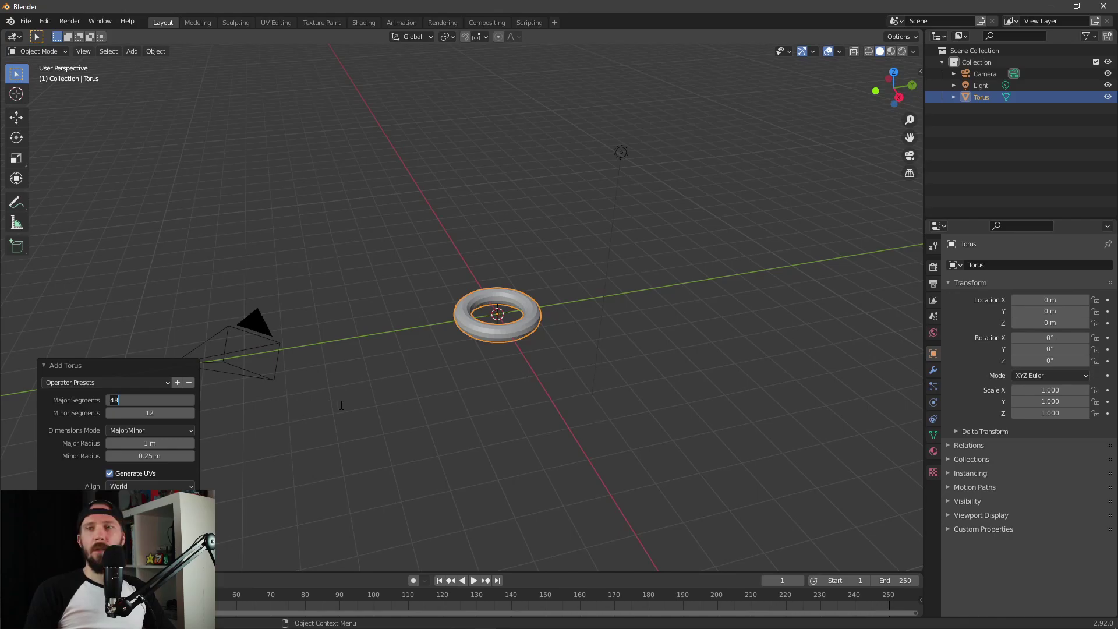
pyautogui.write('96')
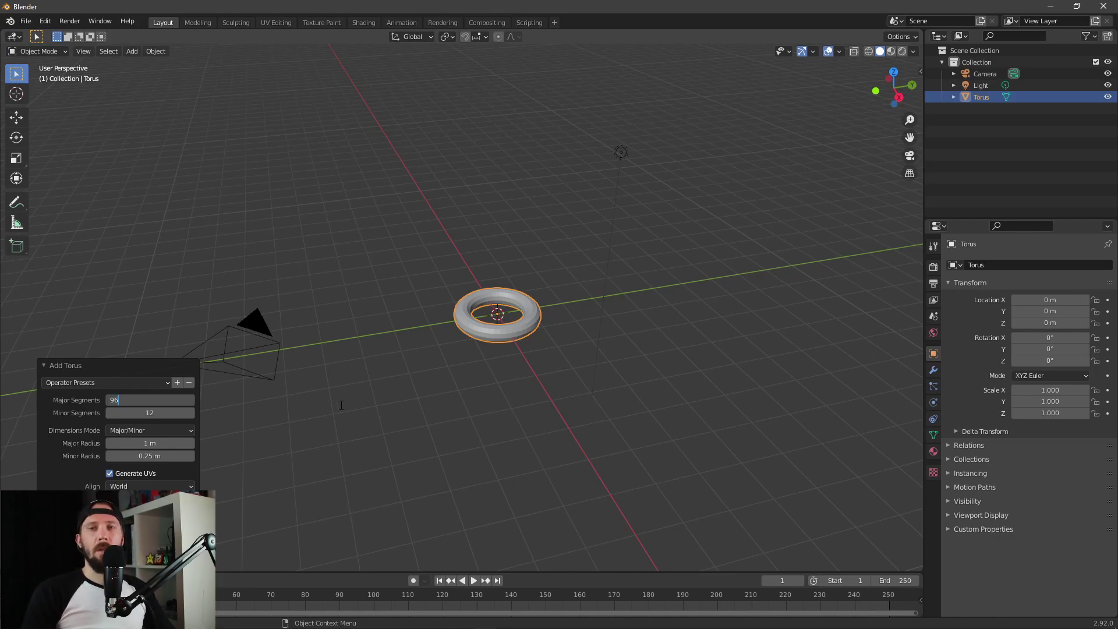
pyautogui.press('Return')
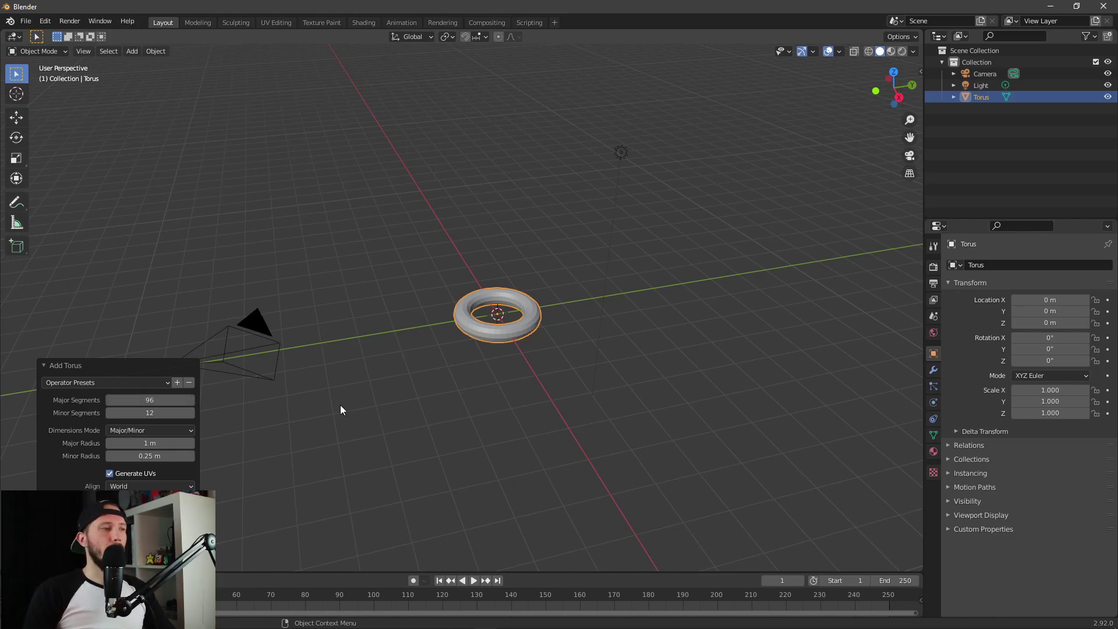
# - Set the new torus's minor segments to 48
pyautogui.click(154, 412)
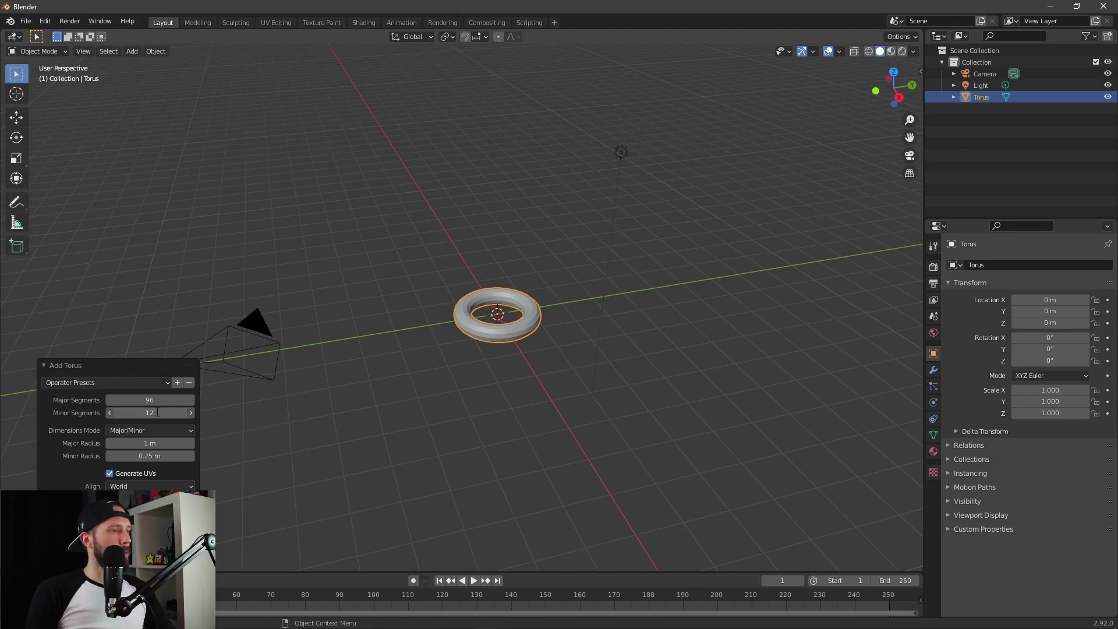
pyautogui.write('12')
pyautogui.press('BackSpace')
pyautogui.press('BackSpace')
pyautogui.write('48')
pyautogui.press('Return')
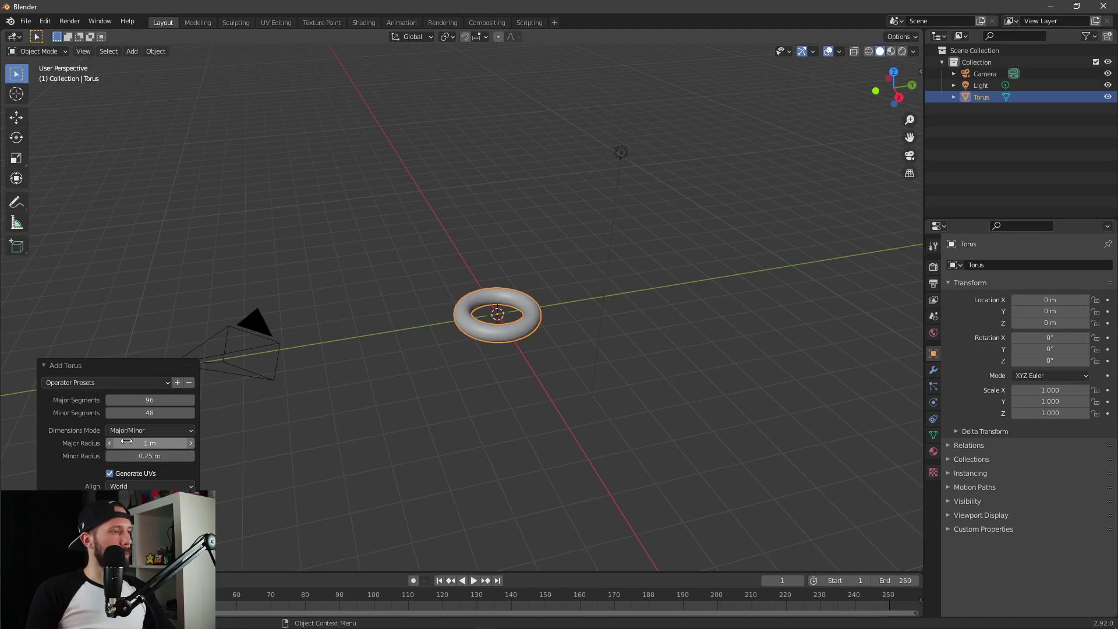
pyautogui.click(154, 456)
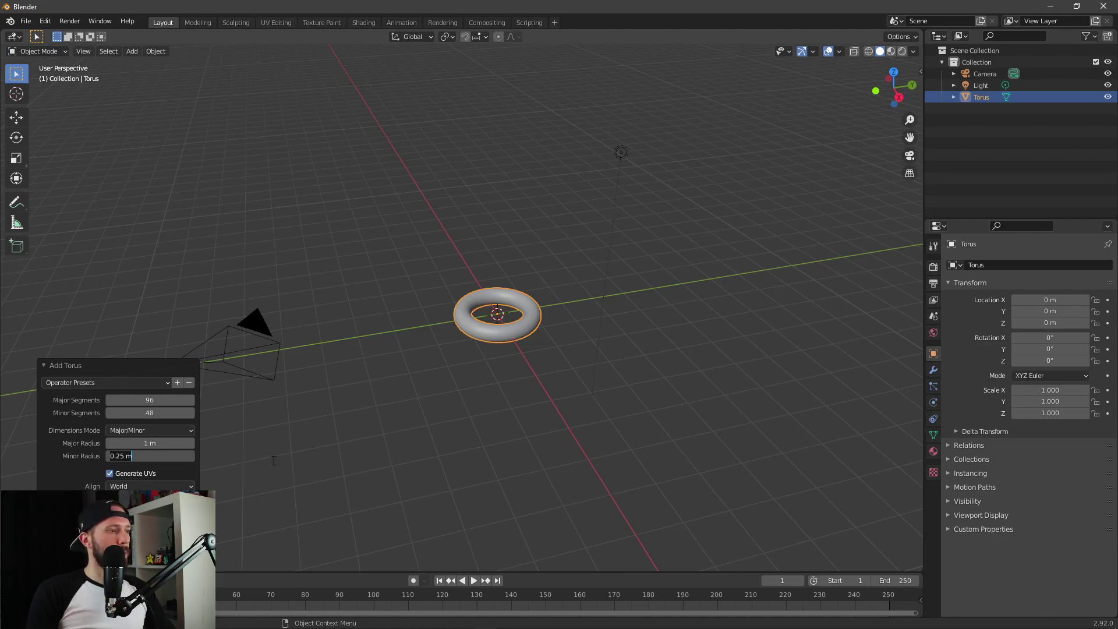
pyautogui.press('Return')
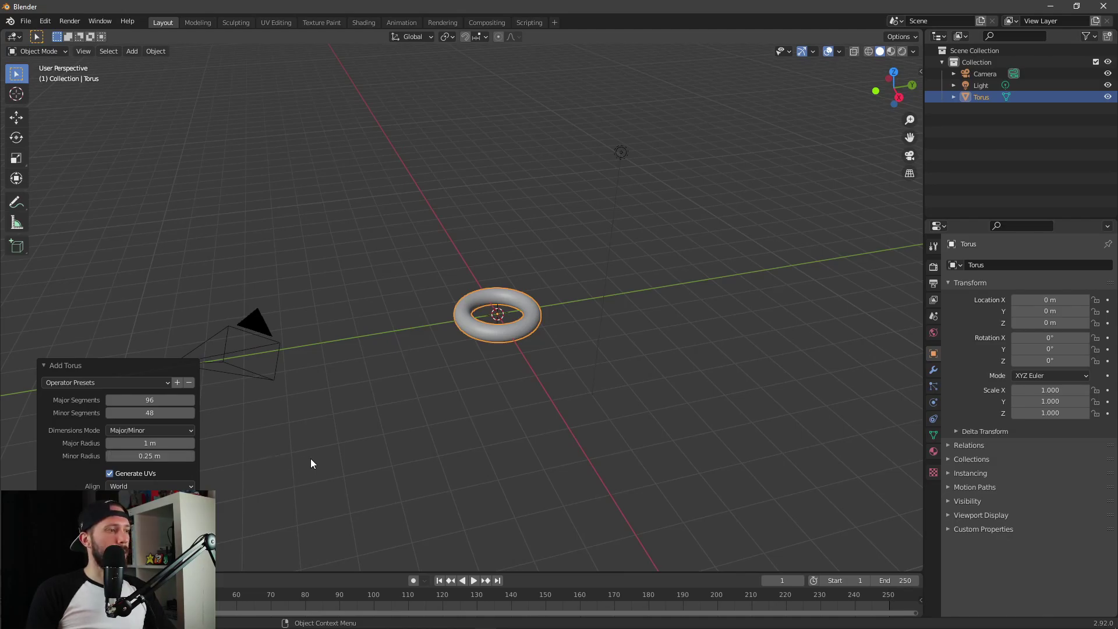
# - Rename the torus object as Tunnel
pyautogui.click(501, 448)
pyautogui.moveTo(529, 456); pyautogui.dragTo(533, 436, button='middle')
pyautogui.scroll(2, 532, 435)
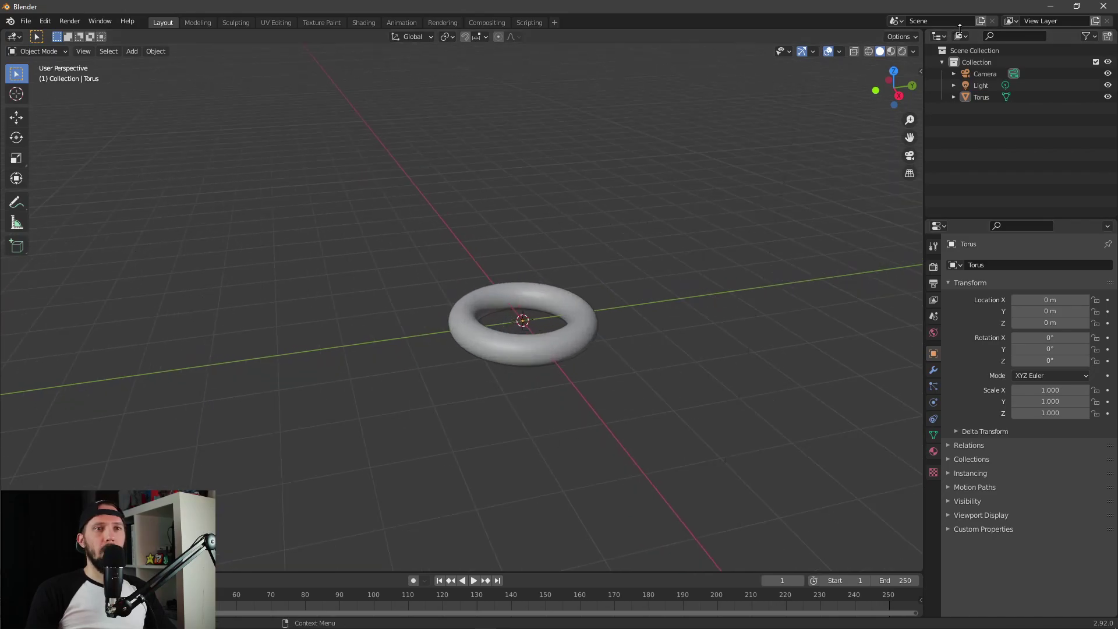
pyautogui.click(980, 95)
pyautogui.doubleClick(997, 96)
pyautogui.write('Tunnel')
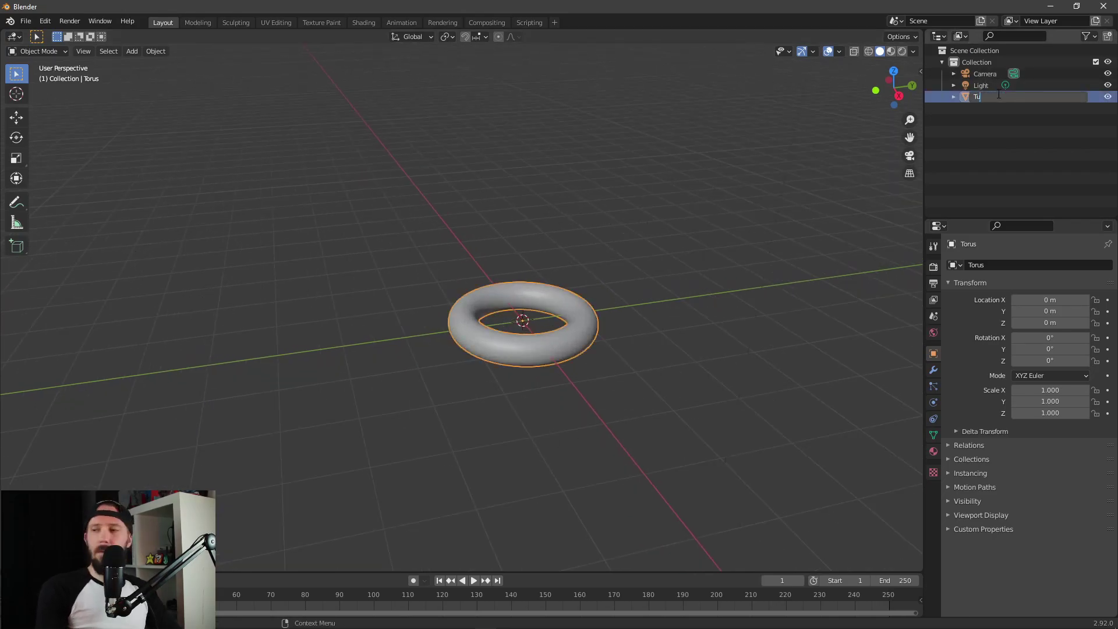
pyautogui.press('Return')
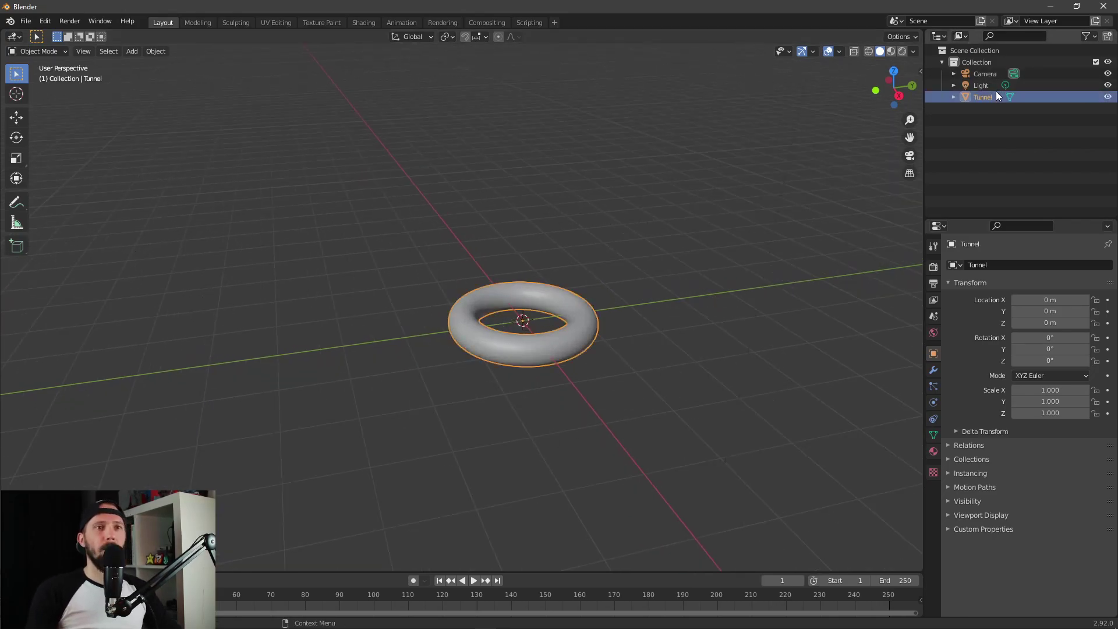
# - Shade the Tunnel torus smooth and enable Auto Smooth for its normals
pyautogui.click(537, 346)
pyautogui.rightClick(537, 348)
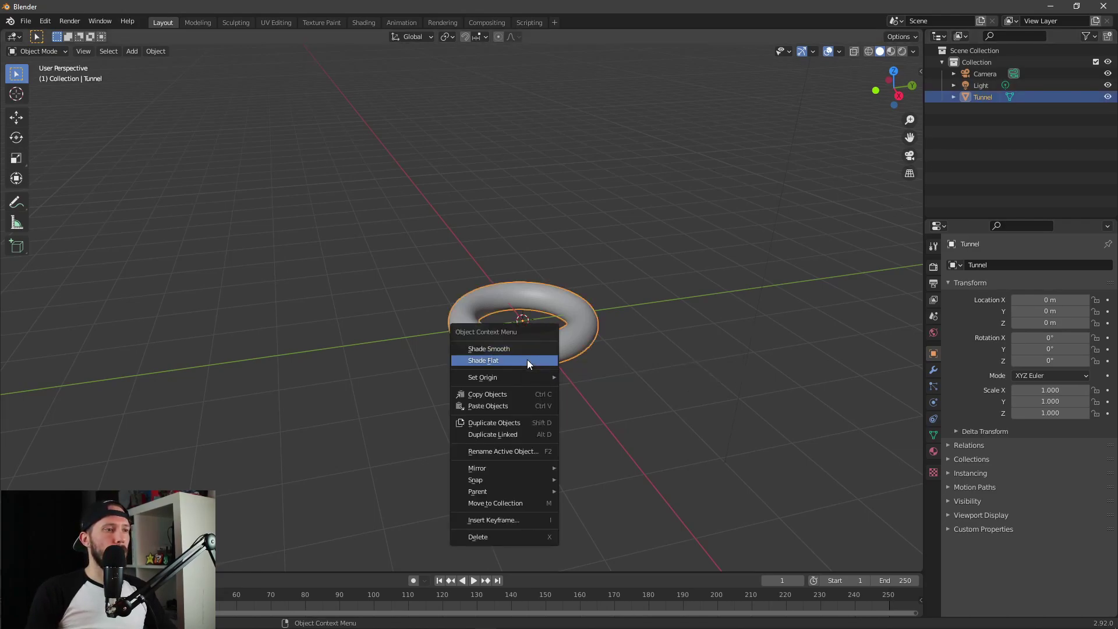
pyautogui.click(530, 348)
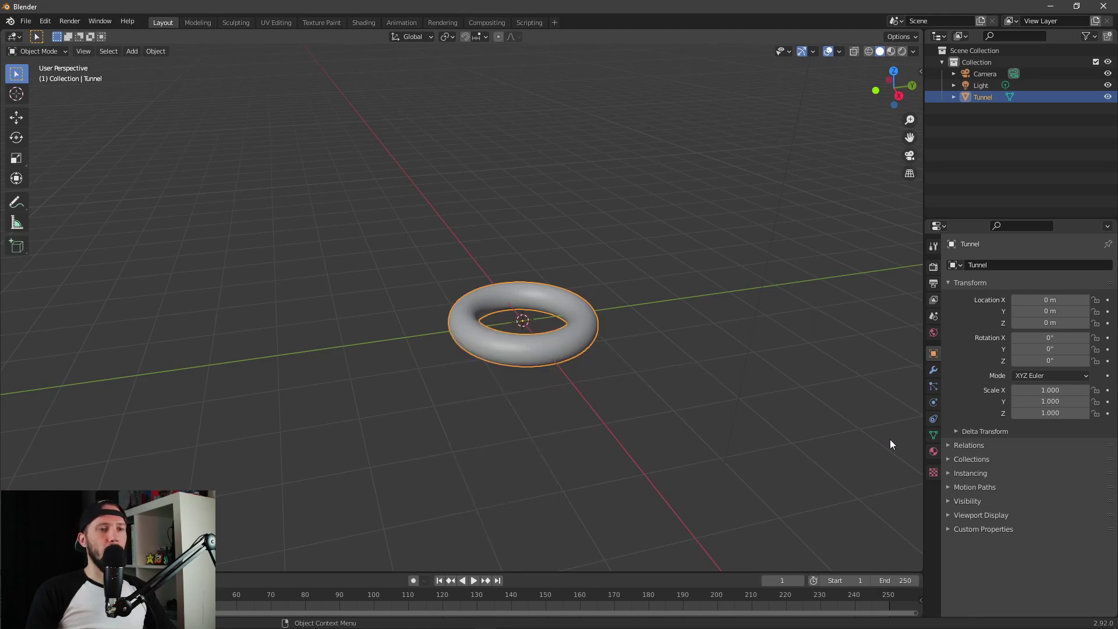
pyautogui.click(933, 436)
pyautogui.click(948, 464)
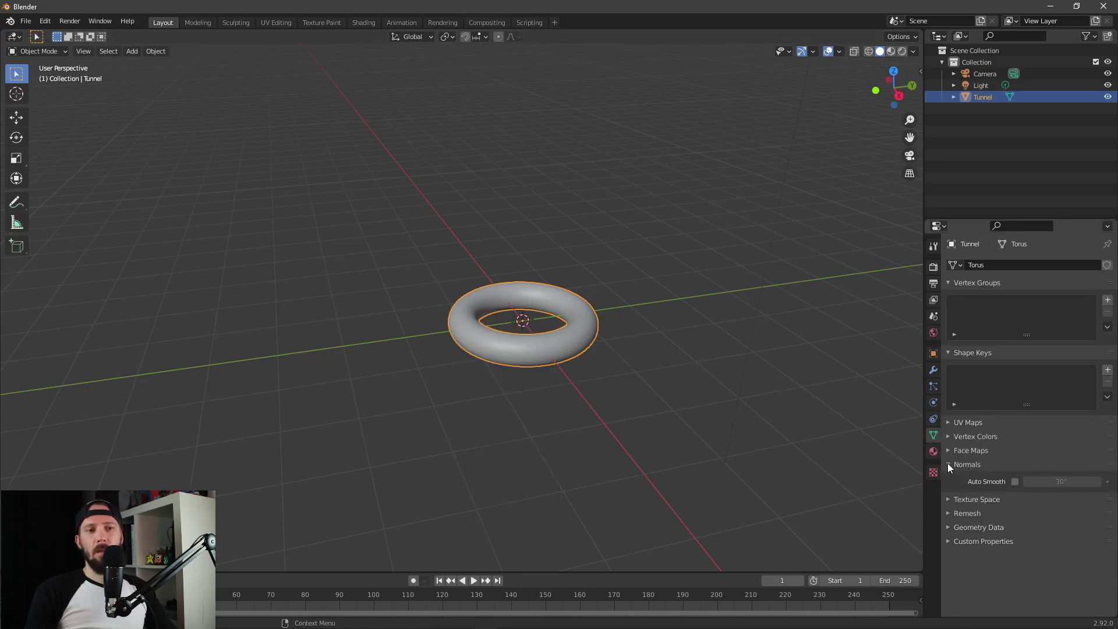
pyautogui.click(1014, 481)
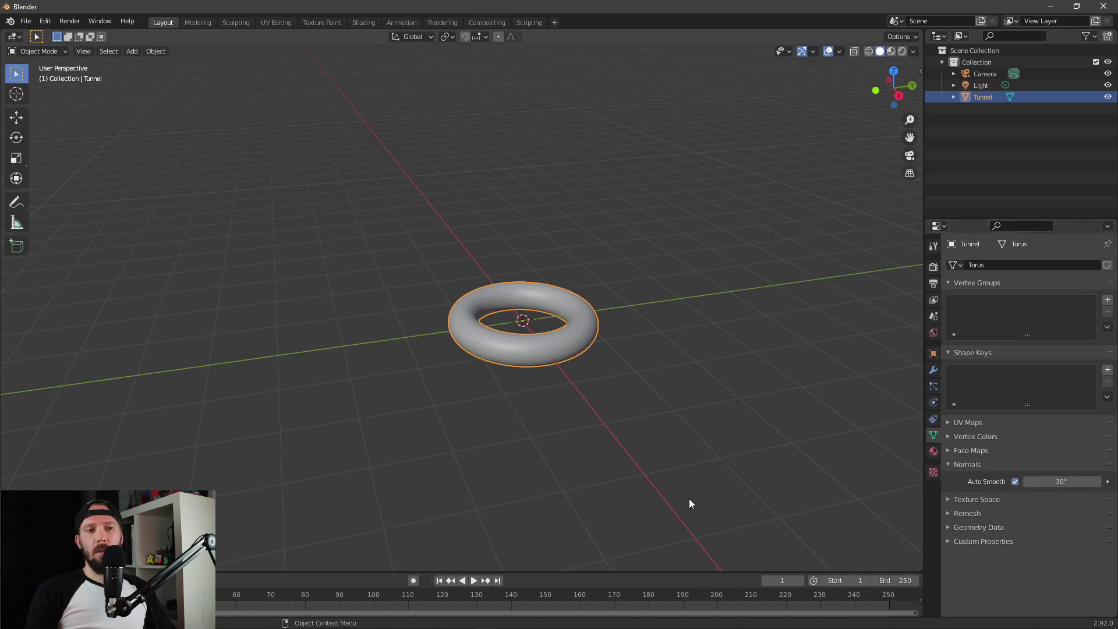
# - Add a second torus mesh at the origin with 50 major segments and 20 minor segments
pyautogui.scroll(3, 691, 460)
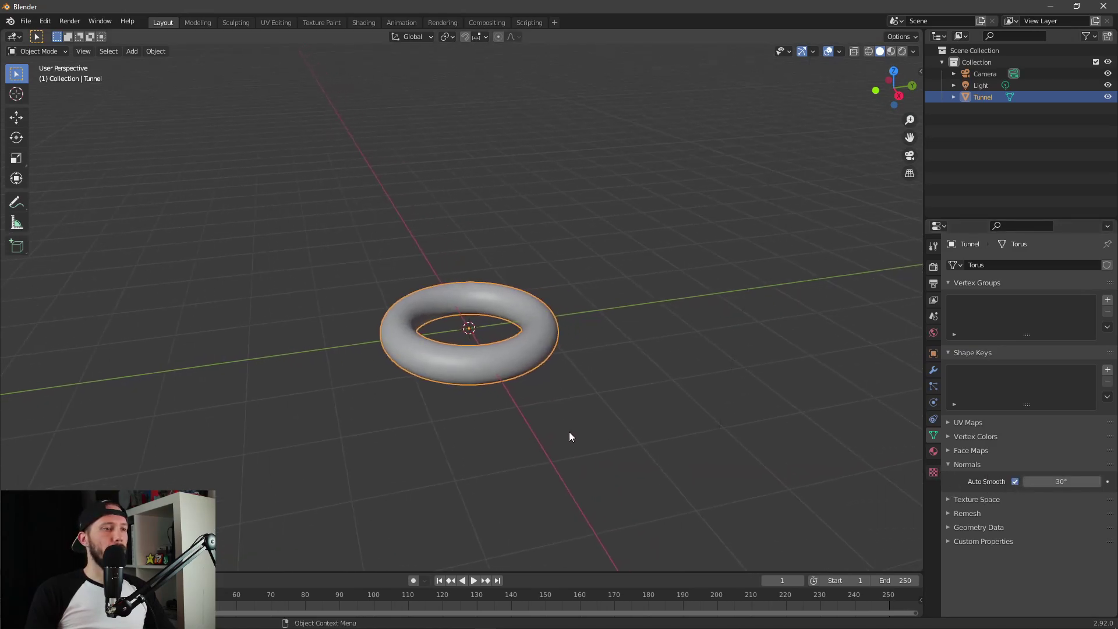
pyautogui.hotkey('shift', 'a')
pyautogui.moveTo(497, 424)
pyautogui.moveTo(567, 391)
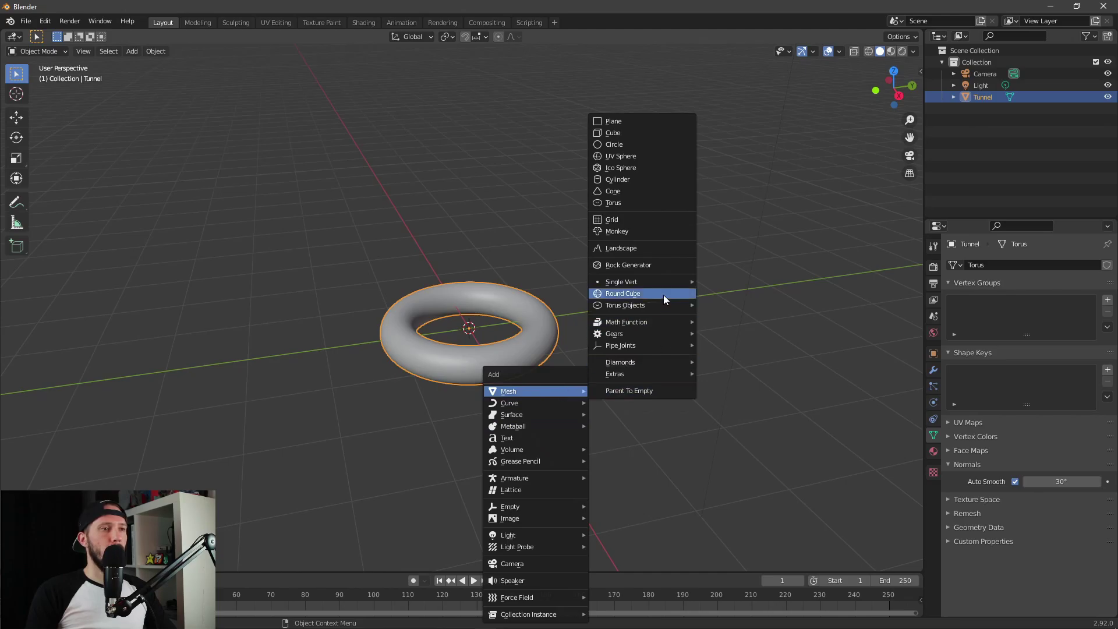
pyautogui.click(625, 204)
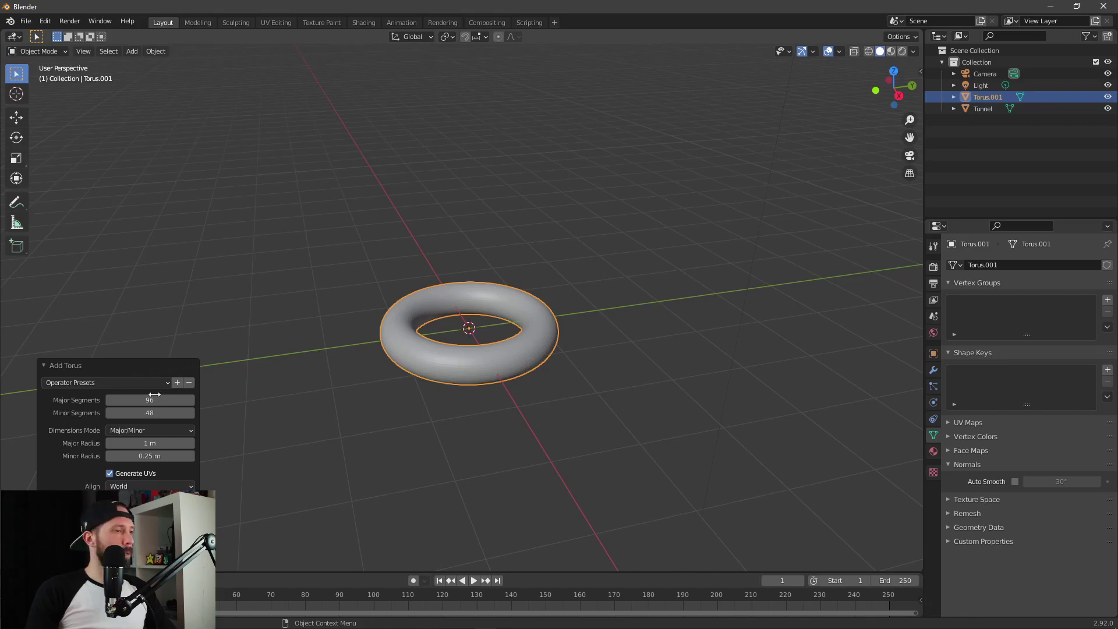
pyautogui.click(191, 399)
pyautogui.write('50')
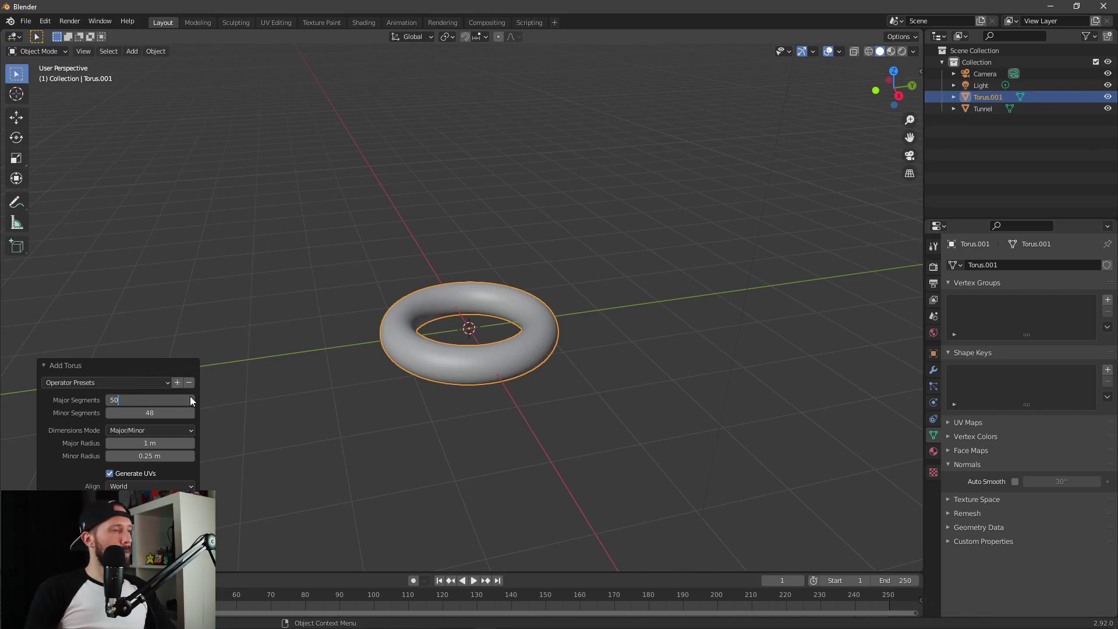
pyautogui.press('Return')
pyautogui.click(153, 414)
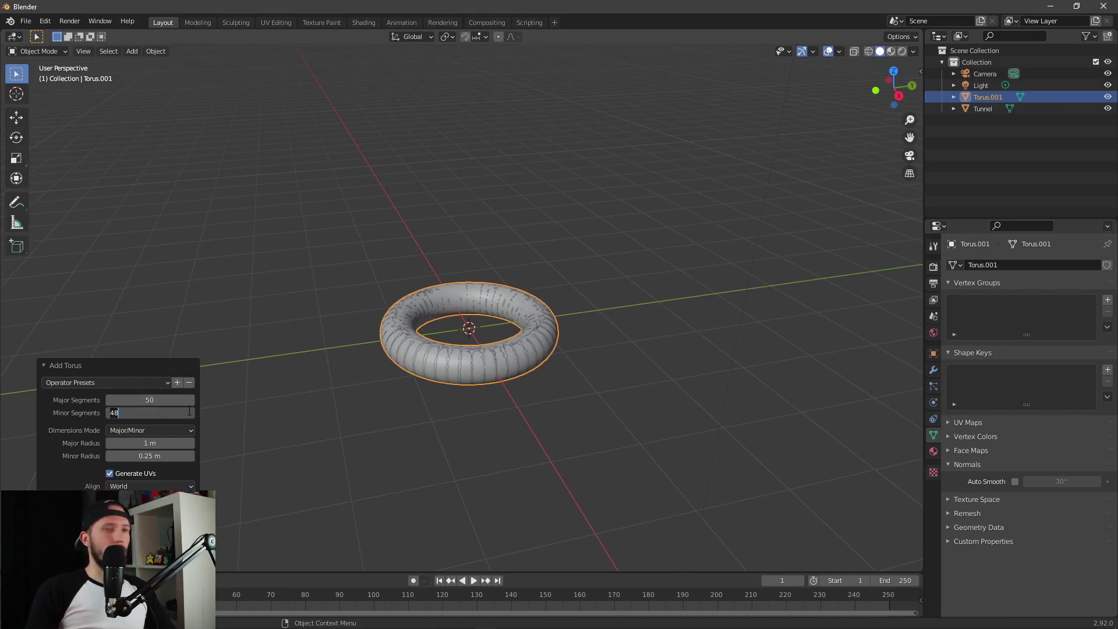
pyautogui.write('20')
pyautogui.press('Return')
# - Set the second torus's major radius to 0.25 m and its minor radius to 0.01 m
pyautogui.click(191, 443)
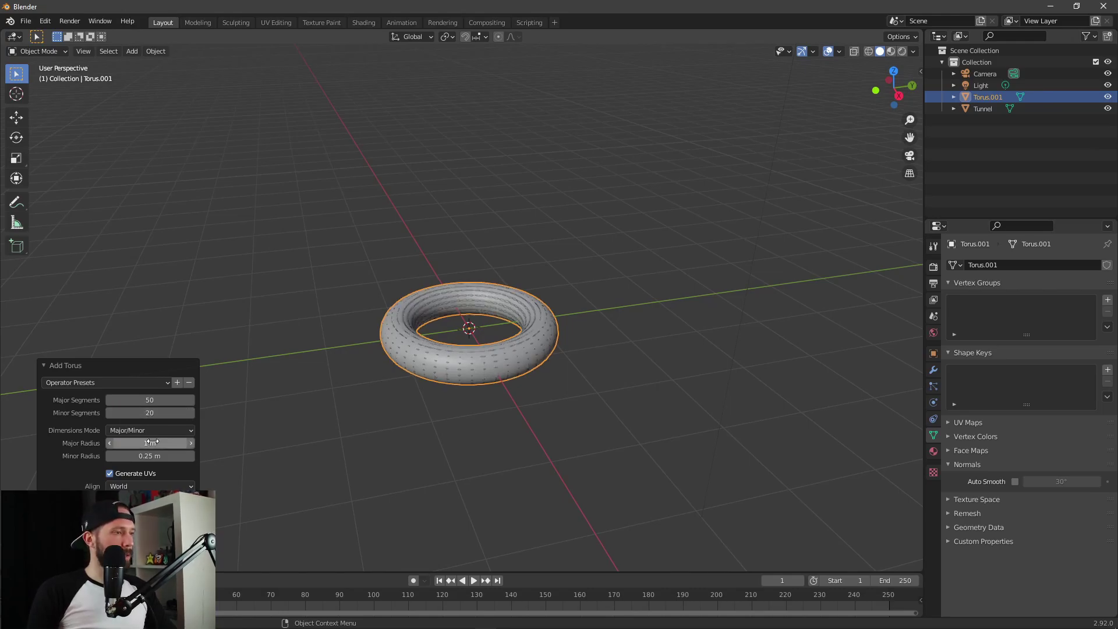
pyautogui.write('.25')
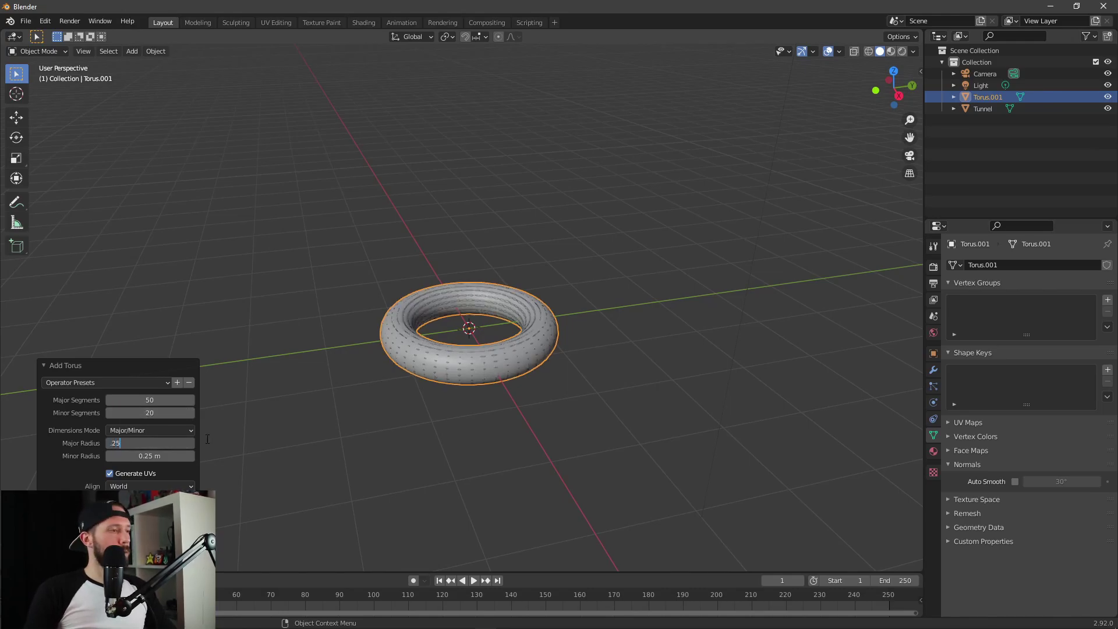
pyautogui.press('Return')
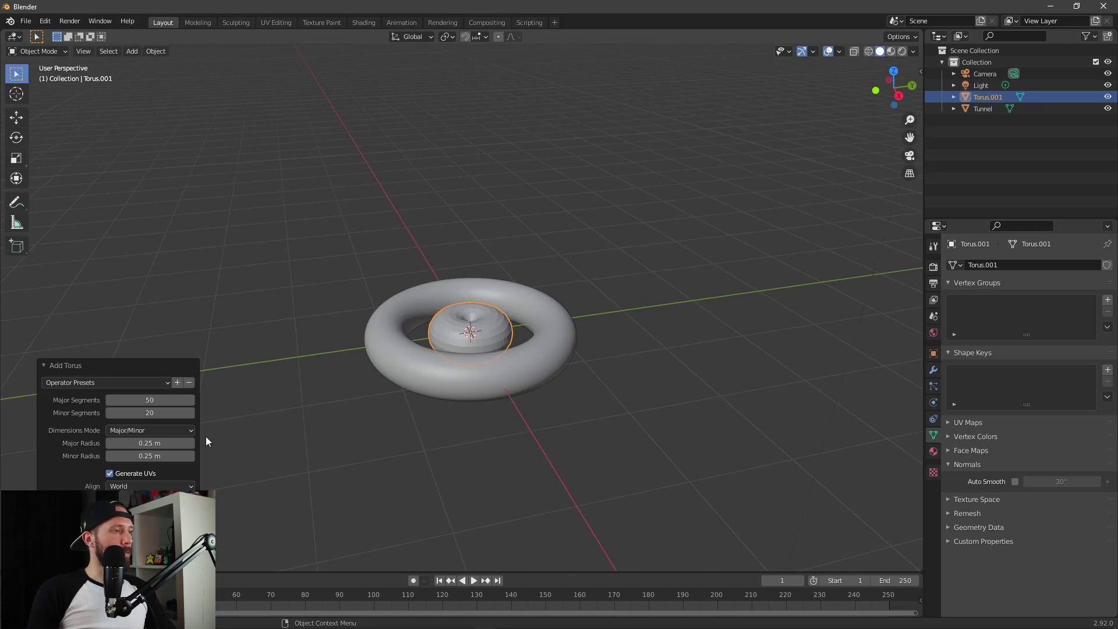
pyautogui.click(169, 458)
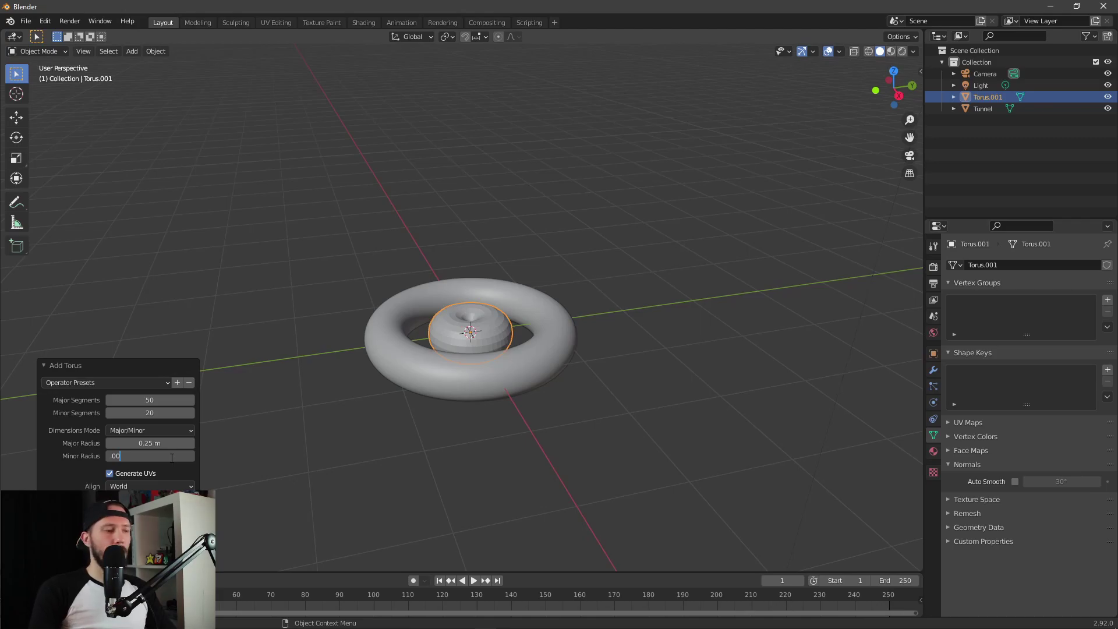
pyautogui.write('.01')
pyautogui.press('Return')
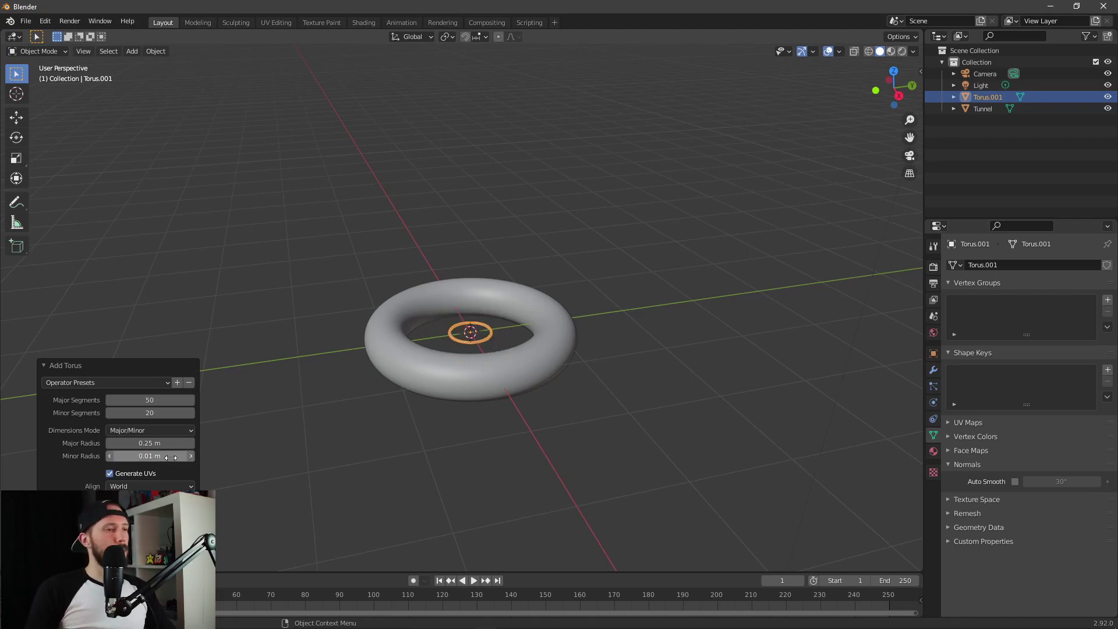
pyautogui.click(532, 459)
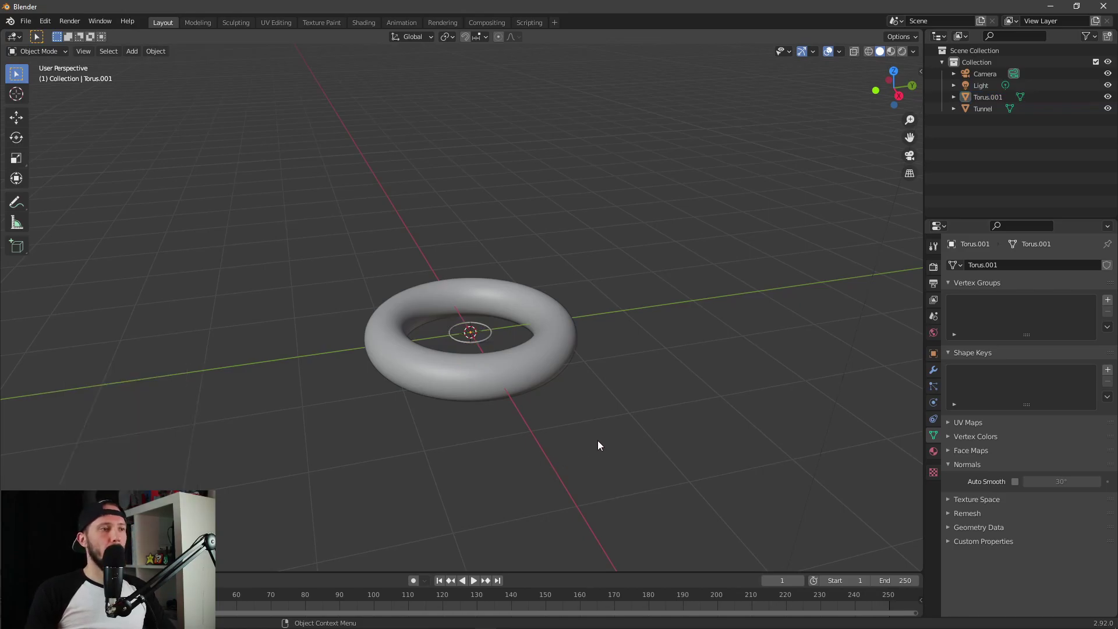
# - Rename the small thin torus inside the tunnel ring as Lights
pyautogui.scroll(4, 596, 441)
pyautogui.click(478, 375)
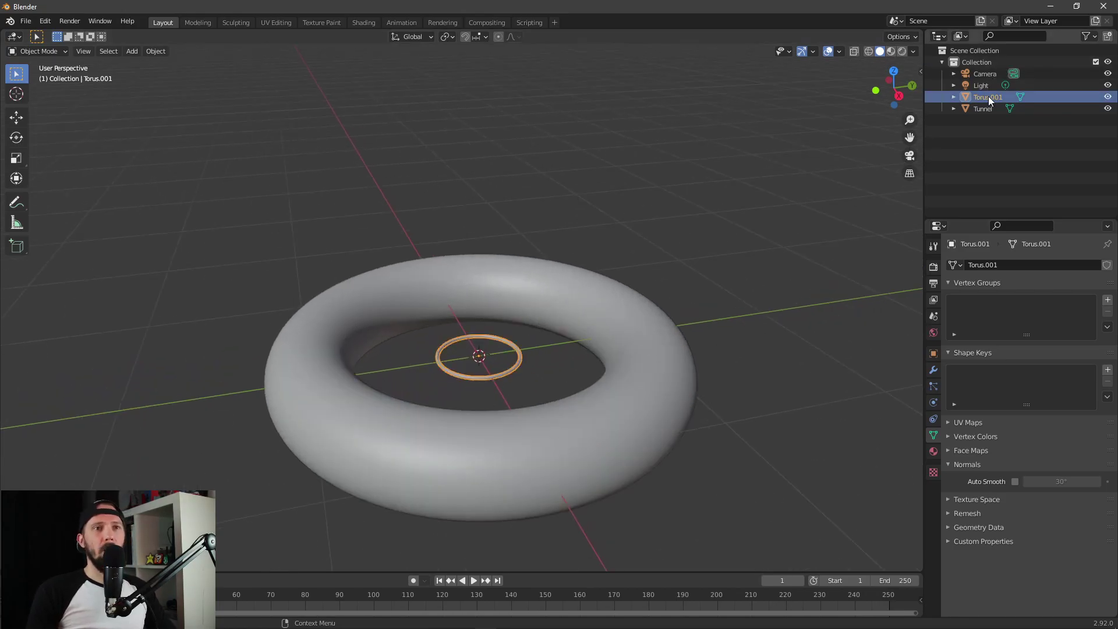
pyautogui.doubleClick(987, 96)
pyautogui.write('Lights')
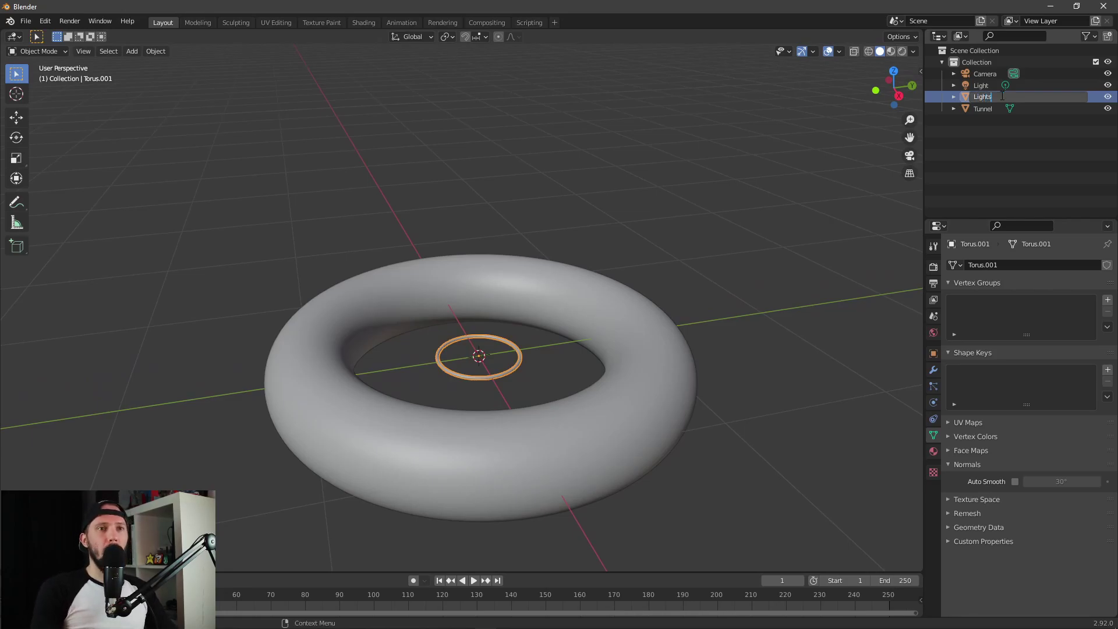
pyautogui.press('Return')
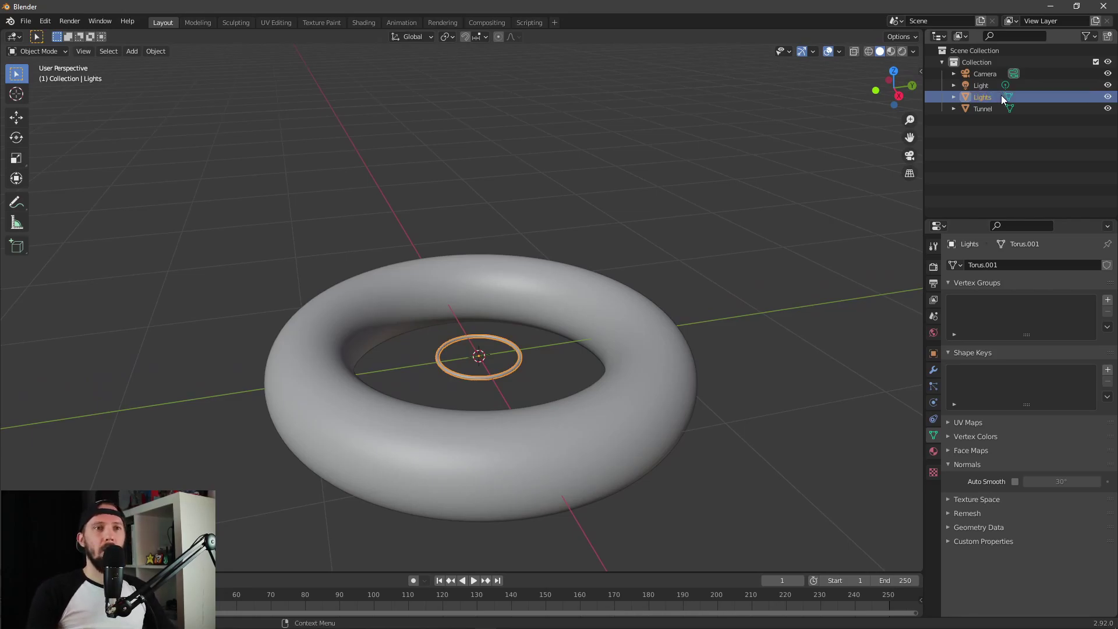
pyautogui.click(977, 172)
# - Add a Simple Curve circle with a 1 m radius at the origin as a 3D curve and return to Object Mode
pyautogui.scroll(-3, 641, 290)
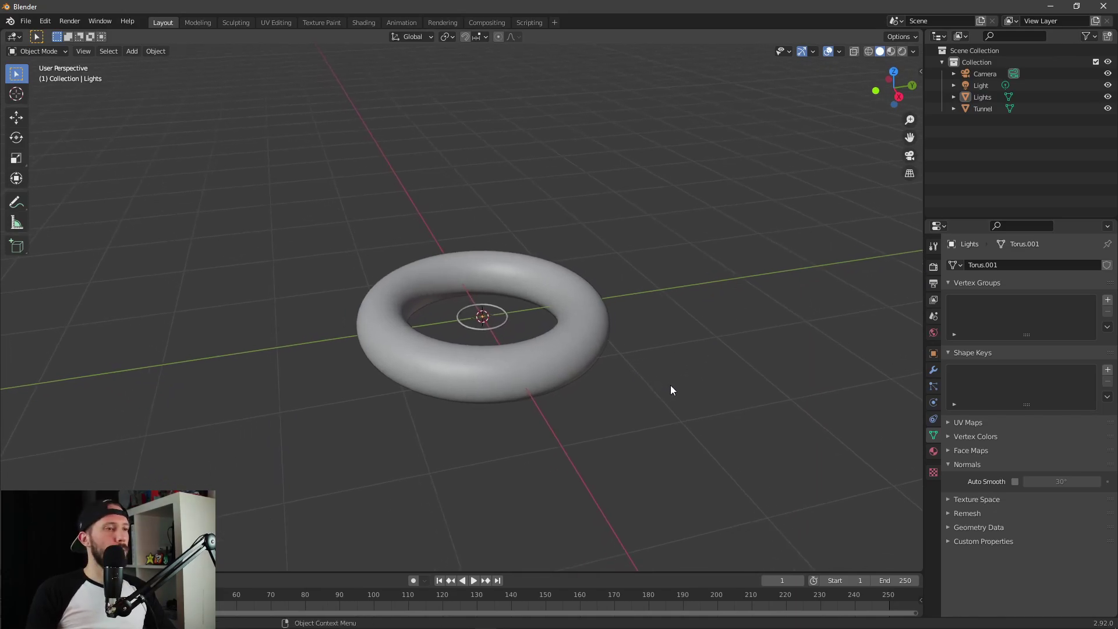
pyautogui.hotkey('shift', 'a')
pyautogui.moveTo(648, 397)
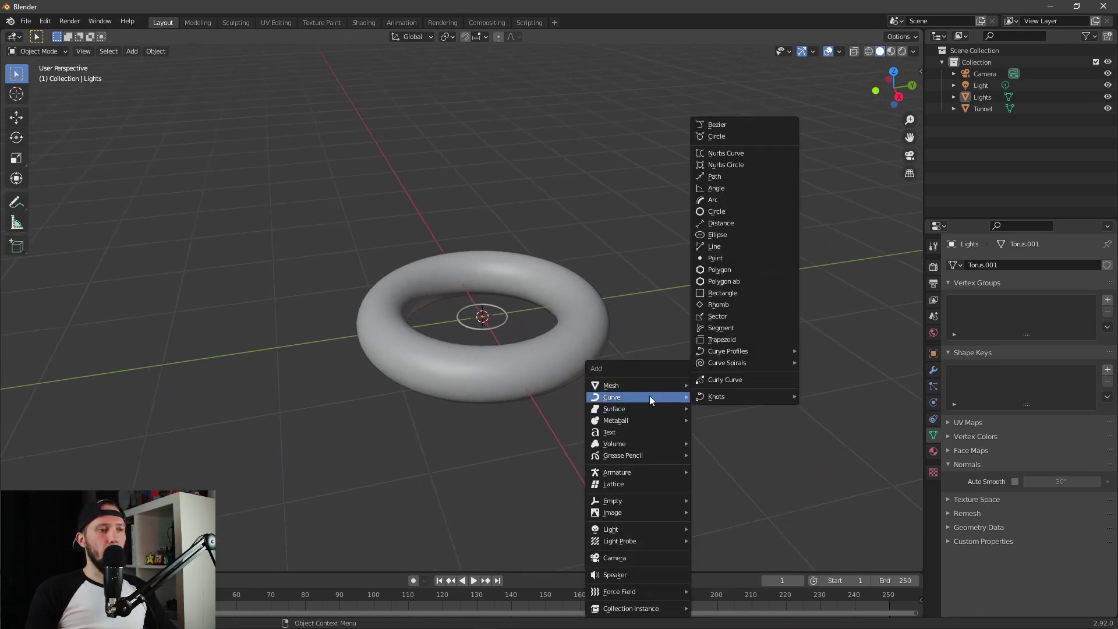
pyautogui.click(746, 211)
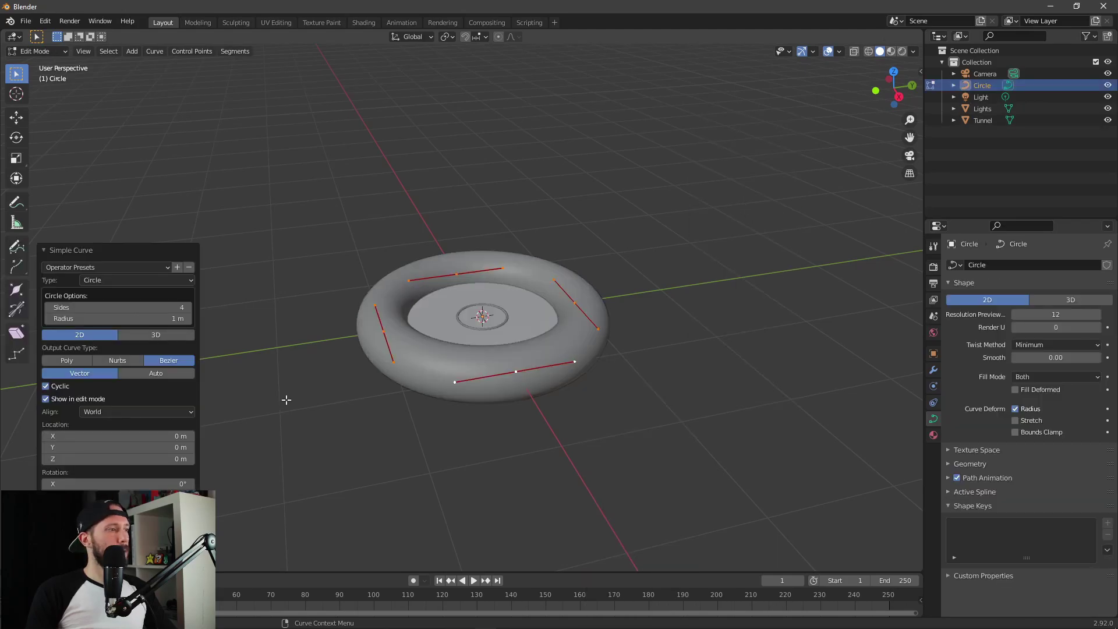
pyautogui.click(157, 334)
pyautogui.click(665, 493)
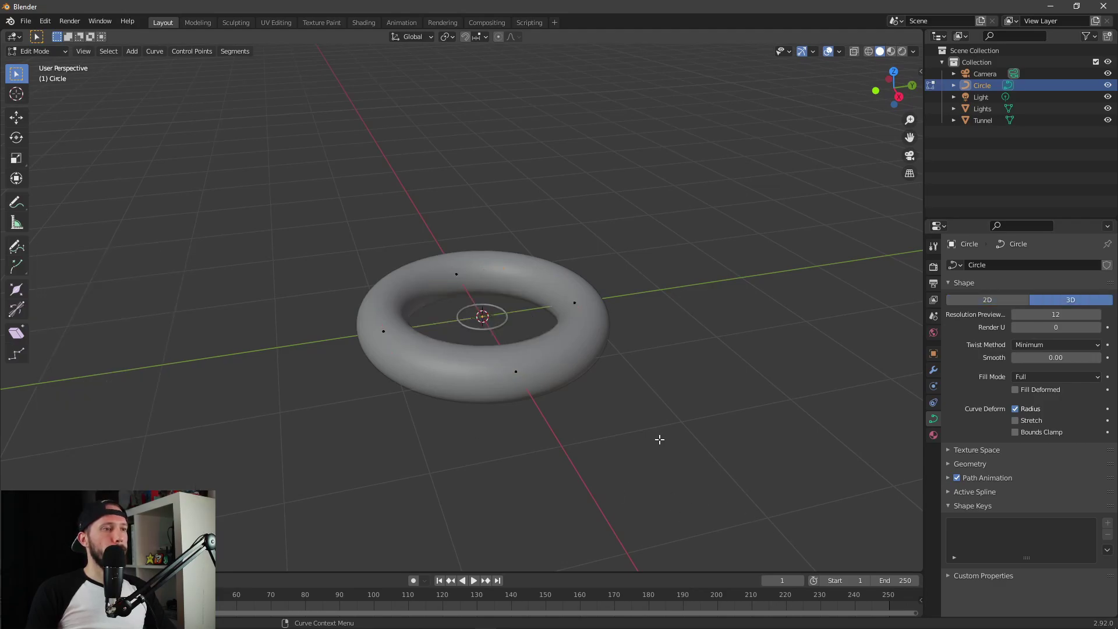
pyautogui.press('Tab')
pyautogui.moveTo(623, 413); pyautogui.dragTo(679, 395, button='middle')
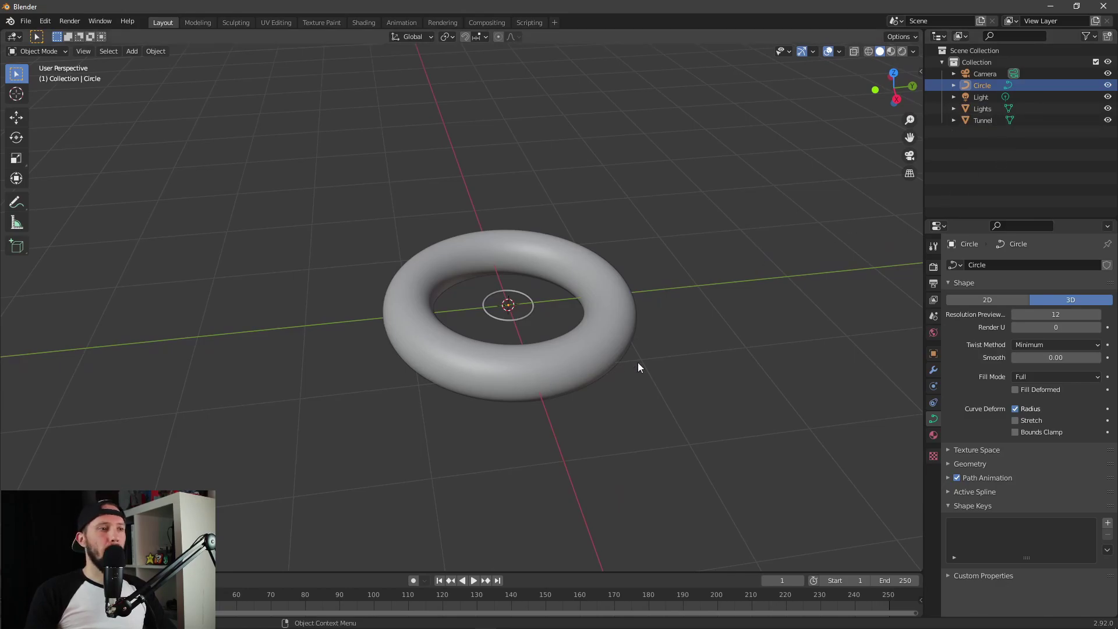
# - Select the Circle curve and hide the Tunnel torus in the viewport
pyautogui.click(574, 358)
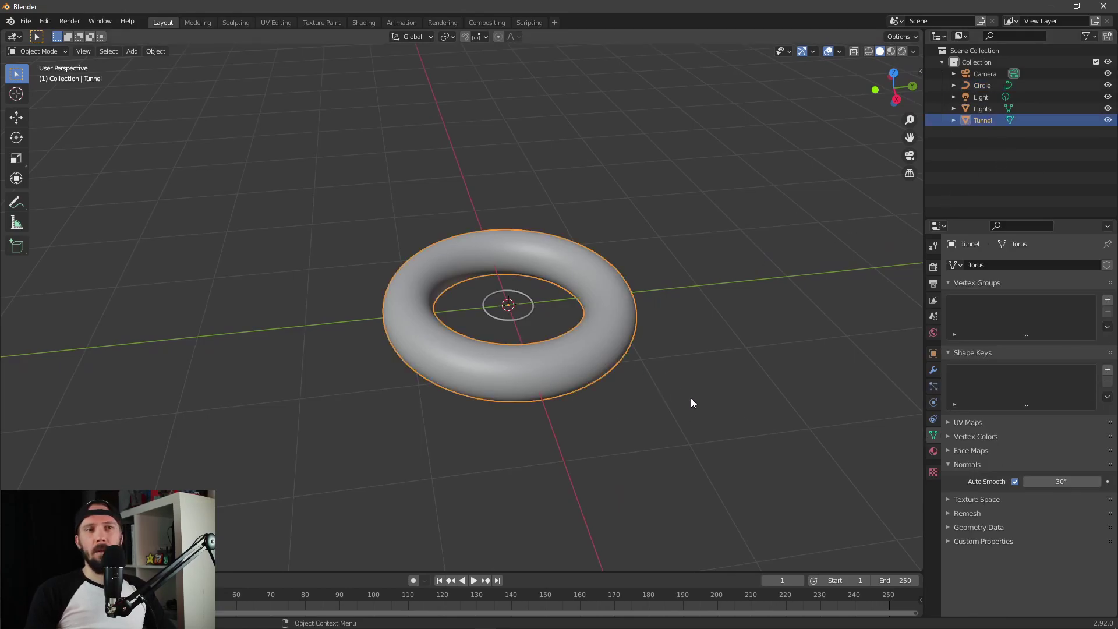
pyautogui.click(510, 320)
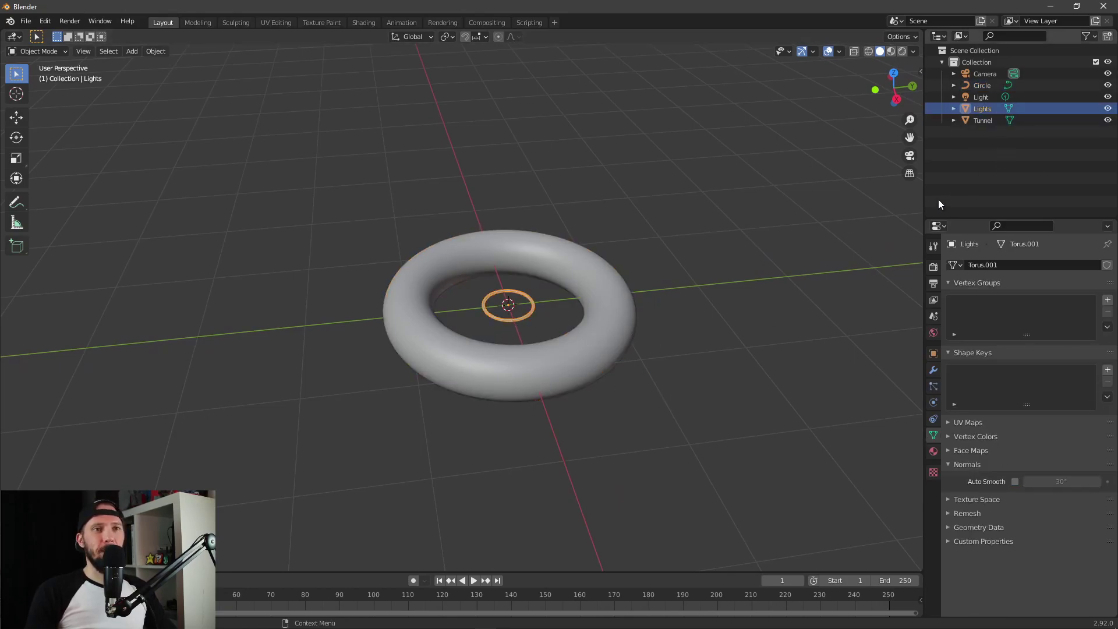
pyautogui.click(980, 86)
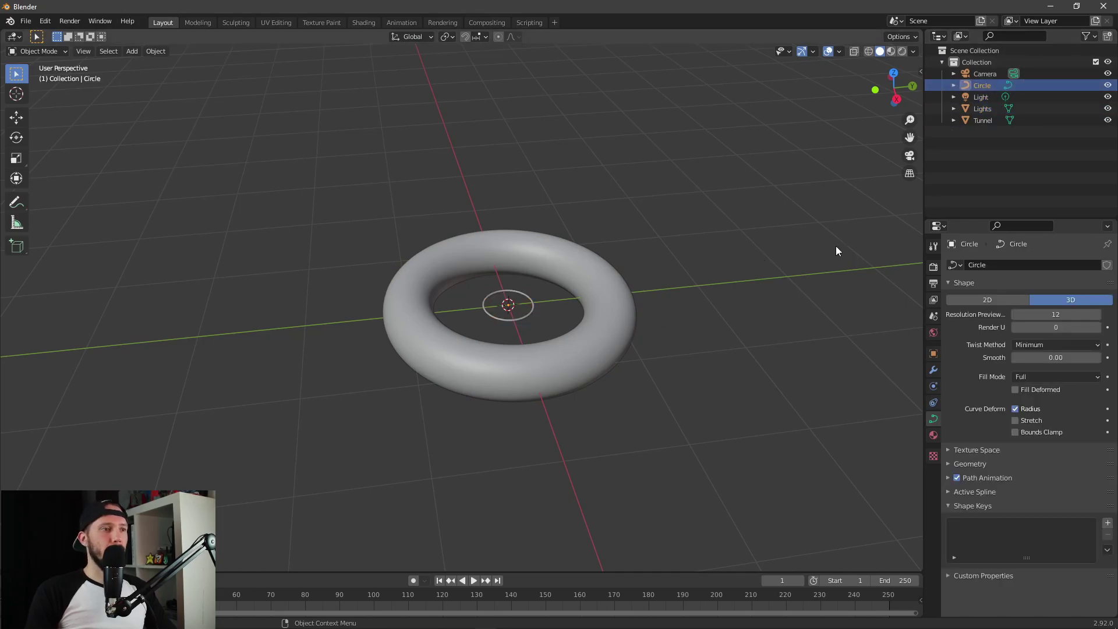
pyautogui.click(771, 261)
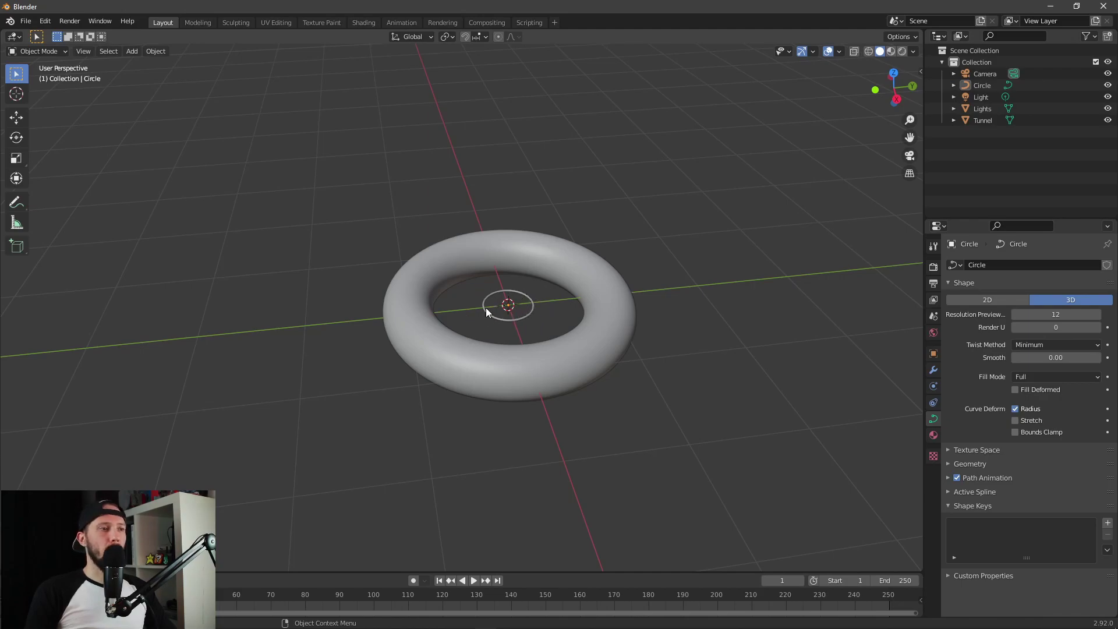
pyautogui.click(987, 86)
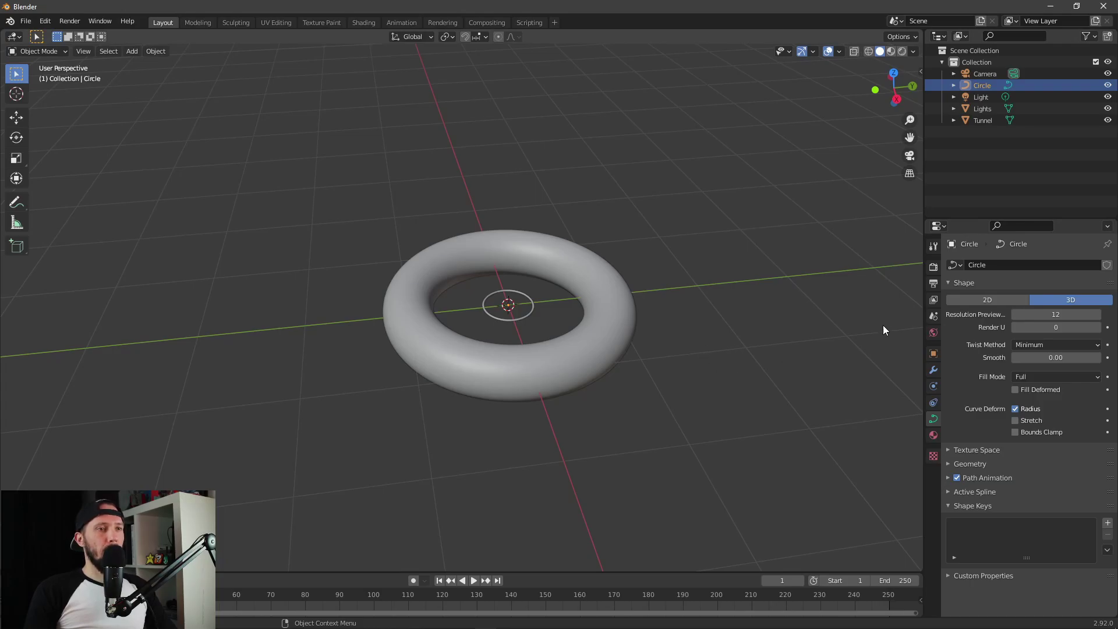
pyautogui.click(1108, 120)
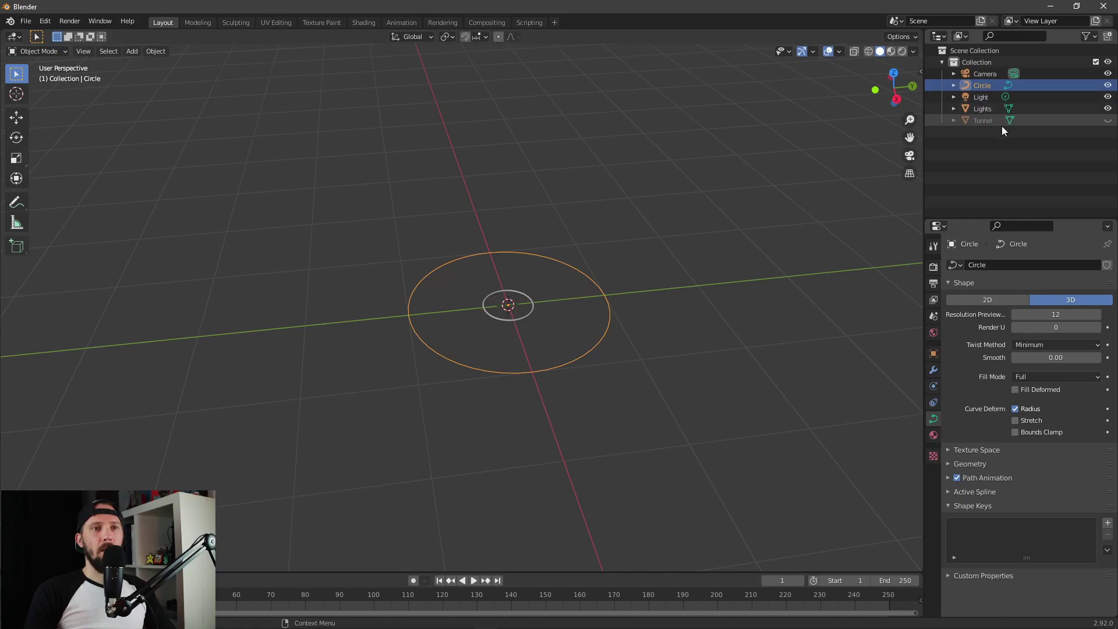
# - Add an Array modifier to the Lights ring and set its count to 4
pyautogui.click(984, 109)
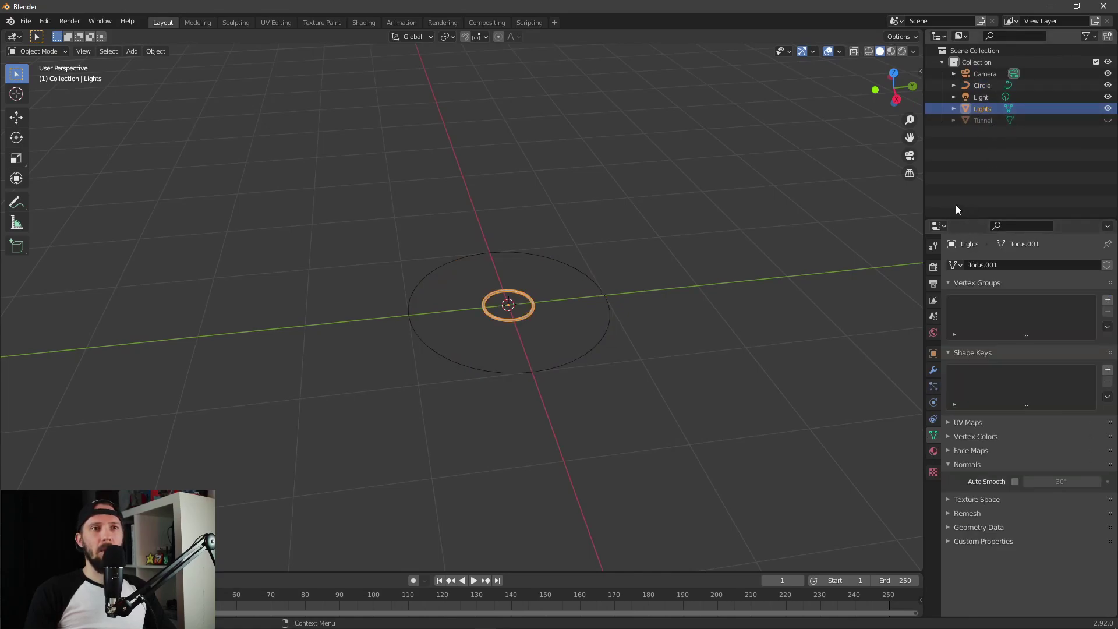
pyautogui.click(933, 370)
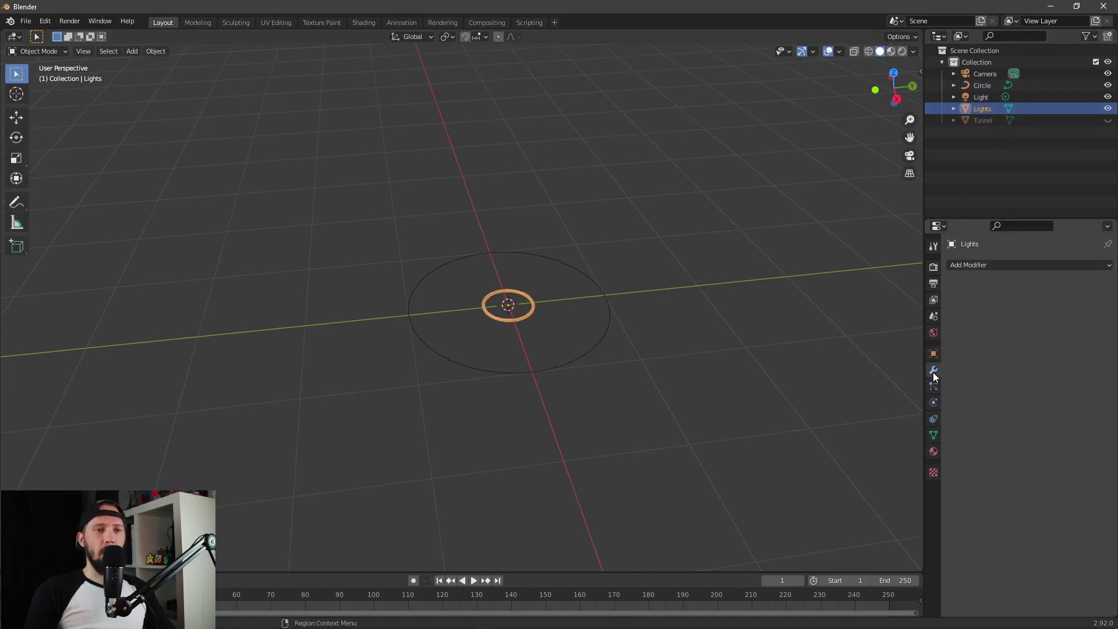
pyautogui.click(1012, 265)
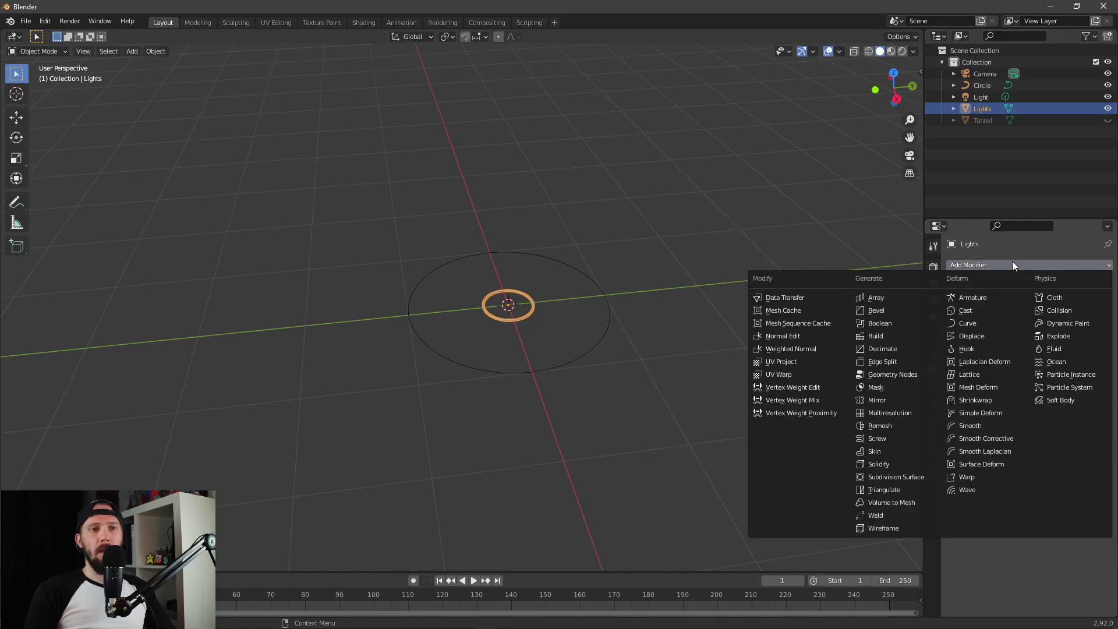
pyautogui.click(897, 298)
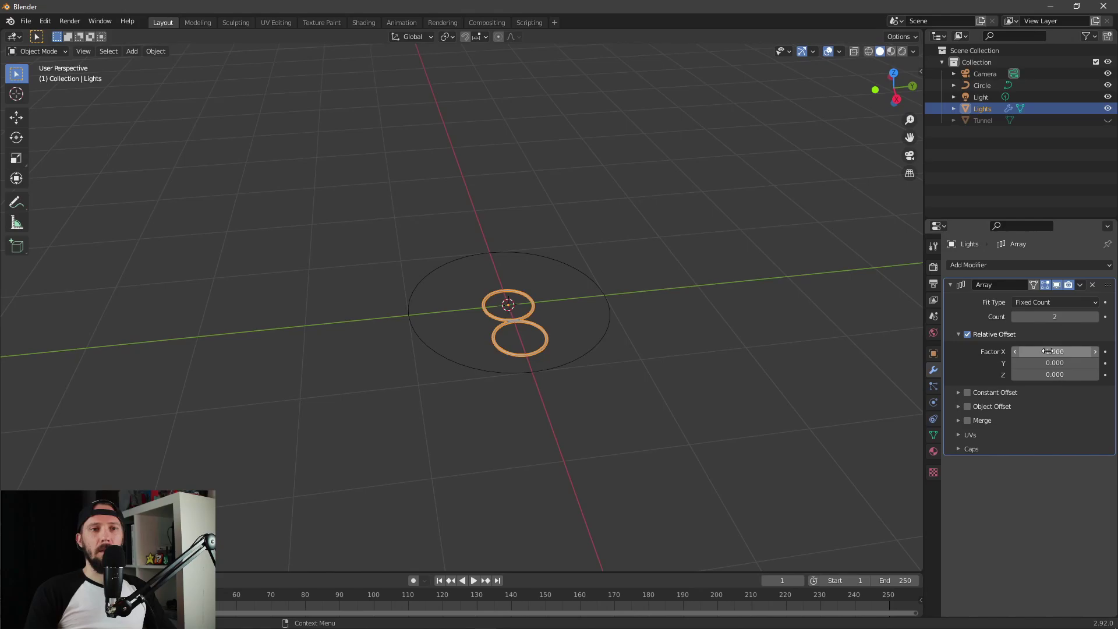
pyautogui.click(1095, 317)
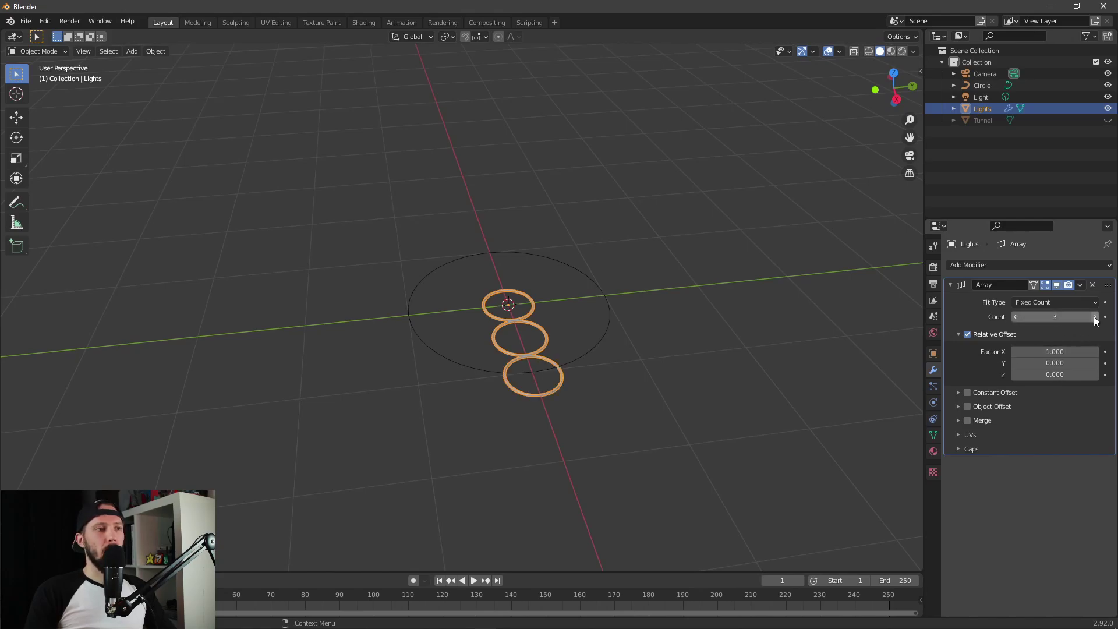
pyautogui.click(1095, 317)
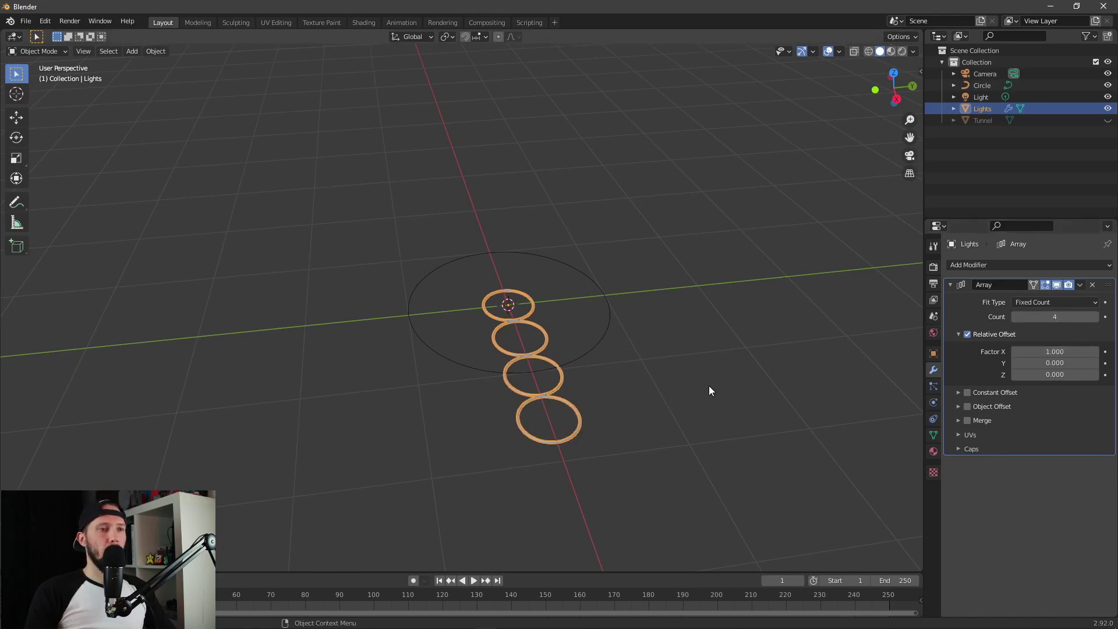
pyautogui.moveTo(690, 431); pyautogui.dragTo(706, 425, button='middle')
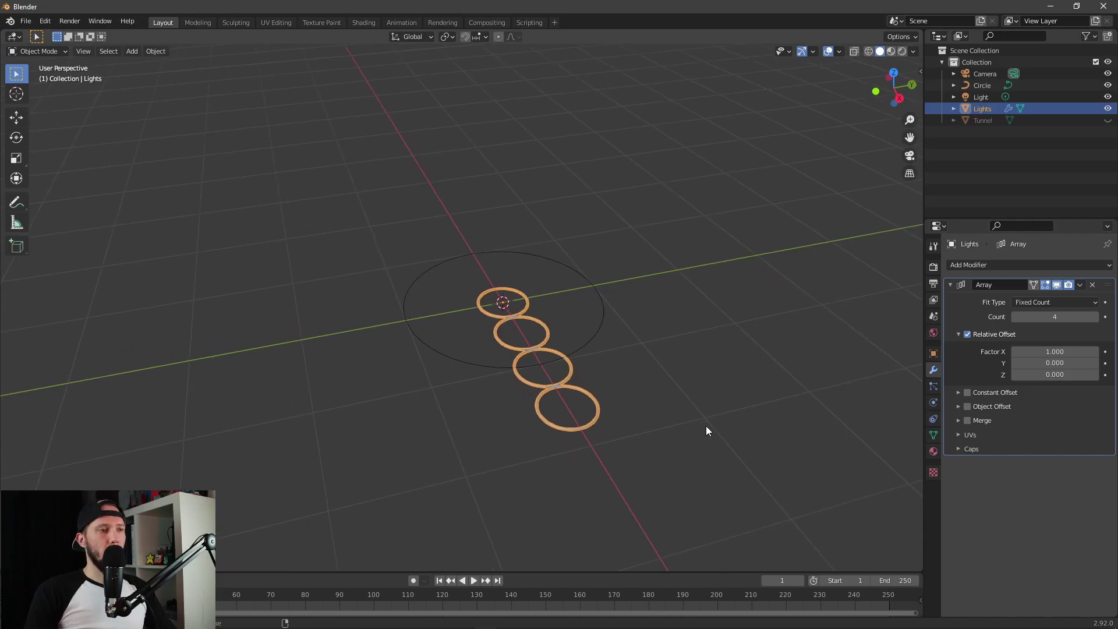
# - Add a Curve modifier below the Array on the Lights ring, using Circle as its curve object
pyautogui.click(950, 285)
pyautogui.click(1077, 266)
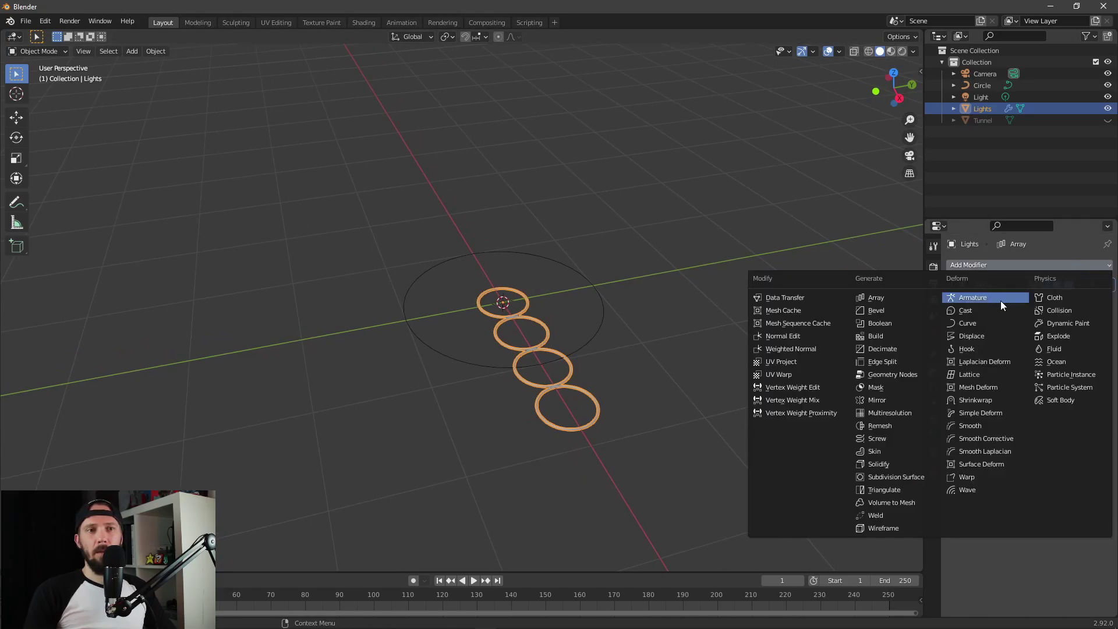
pyautogui.click(986, 322)
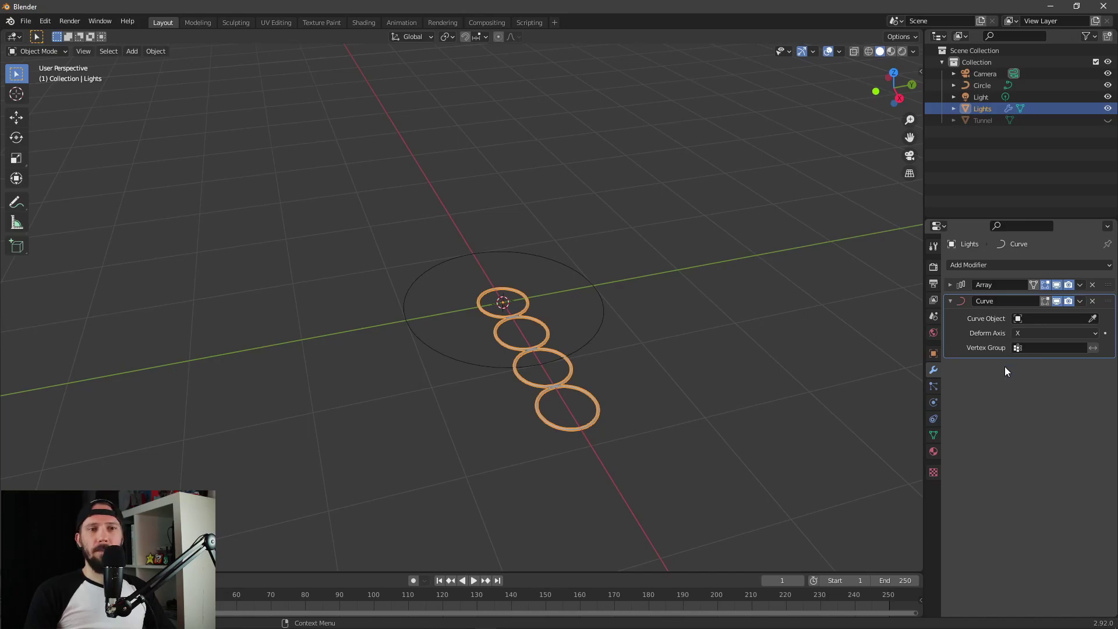
pyautogui.click(1041, 316)
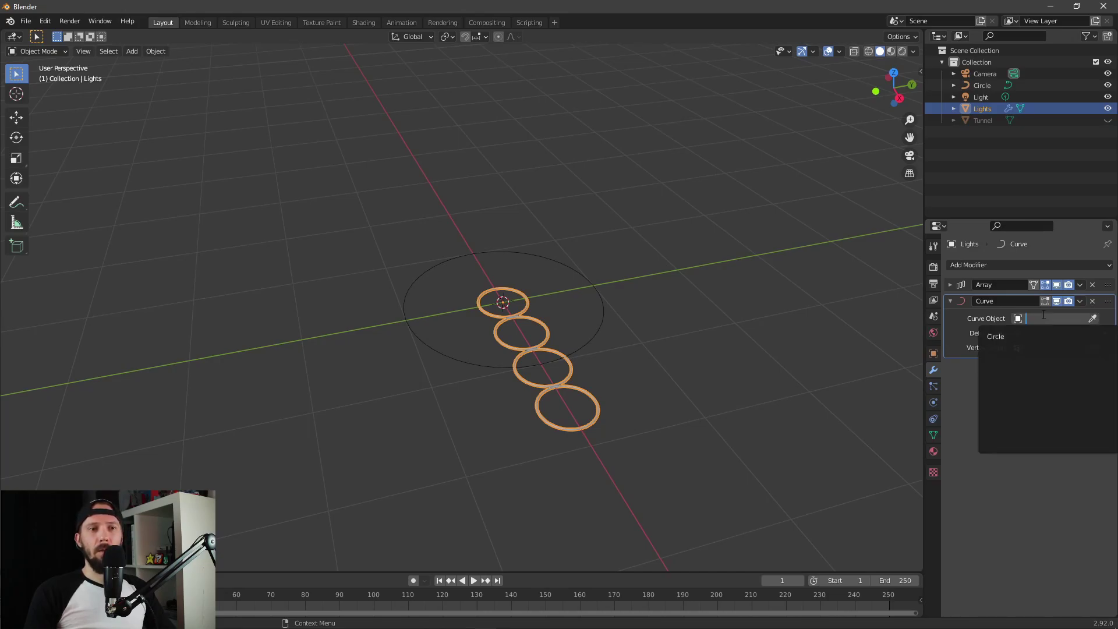
pyautogui.click(1015, 337)
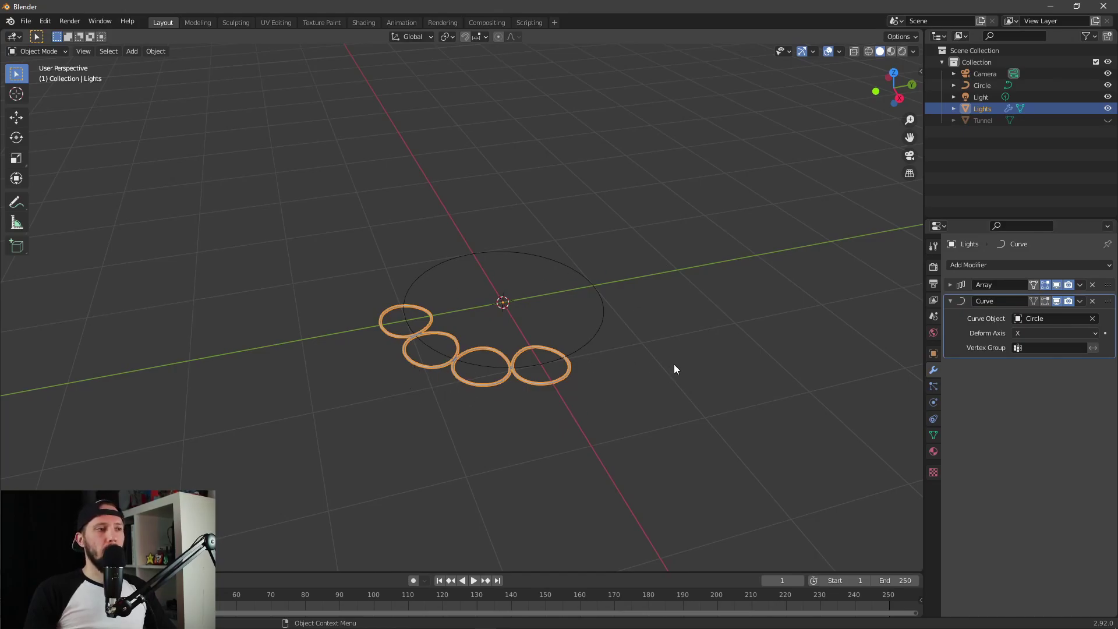
pyautogui.scroll(4, 708, 392)
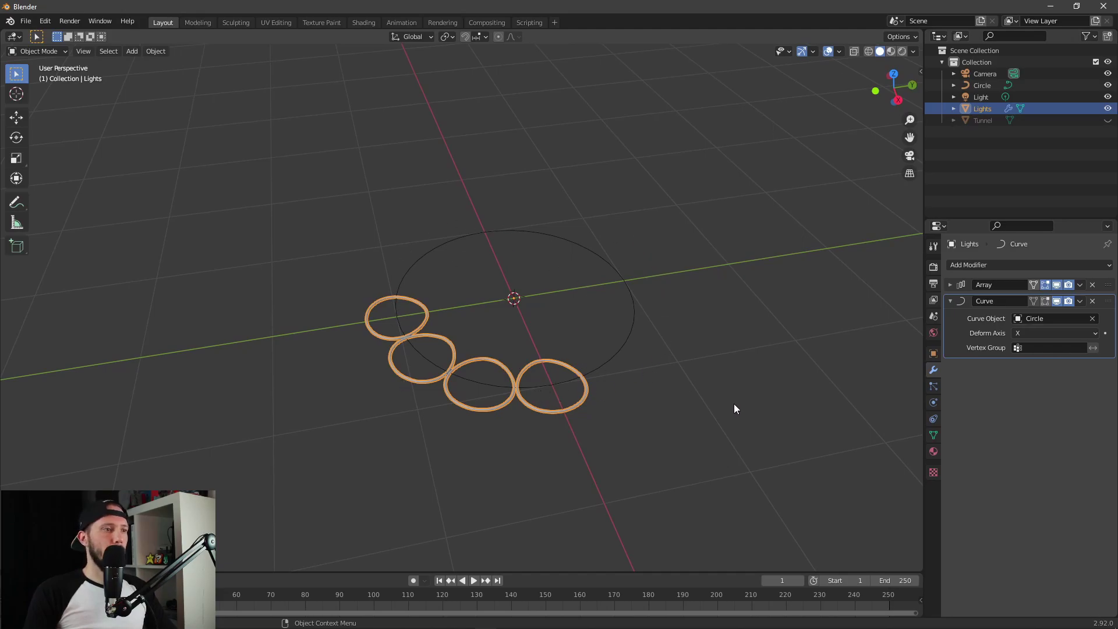
pyautogui.moveTo(524, 437); pyautogui.dragTo(626, 432, button='middle')
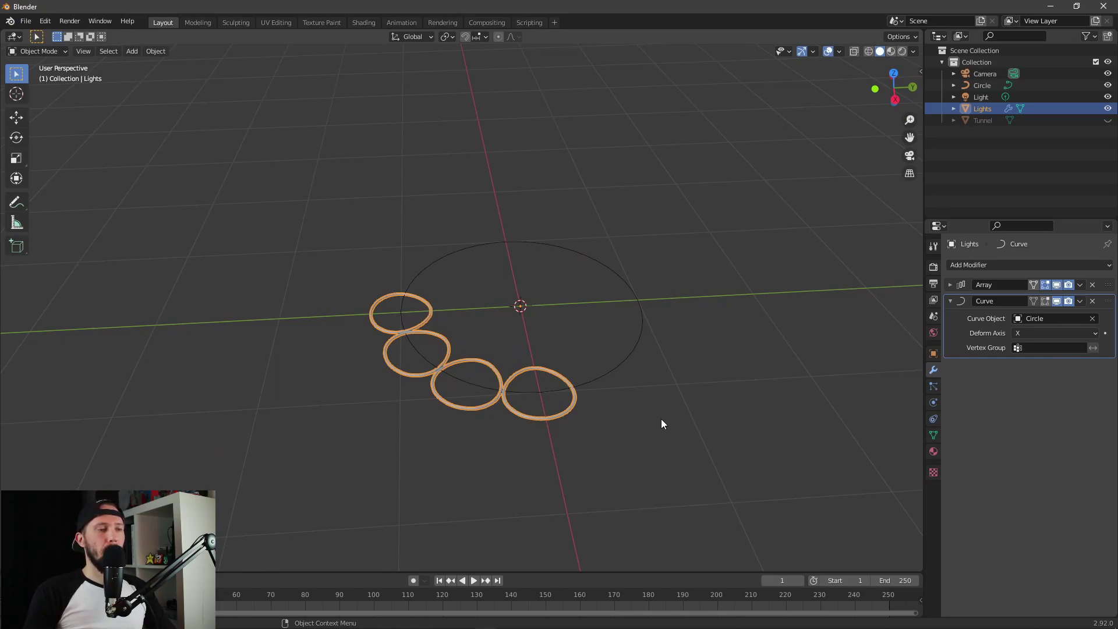
# - Rotate the whole Lights ring mesh 90° around the global Y axis in Edit Mode with face selection, and return to Object Mode
pyautogui.click(1009, 152)
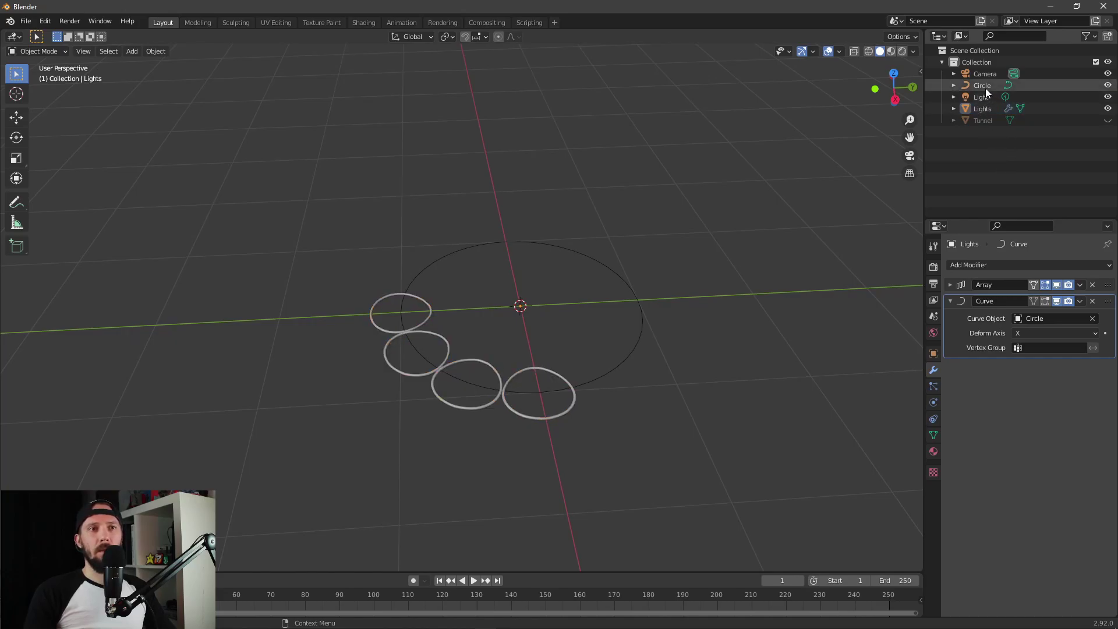
pyautogui.click(984, 109)
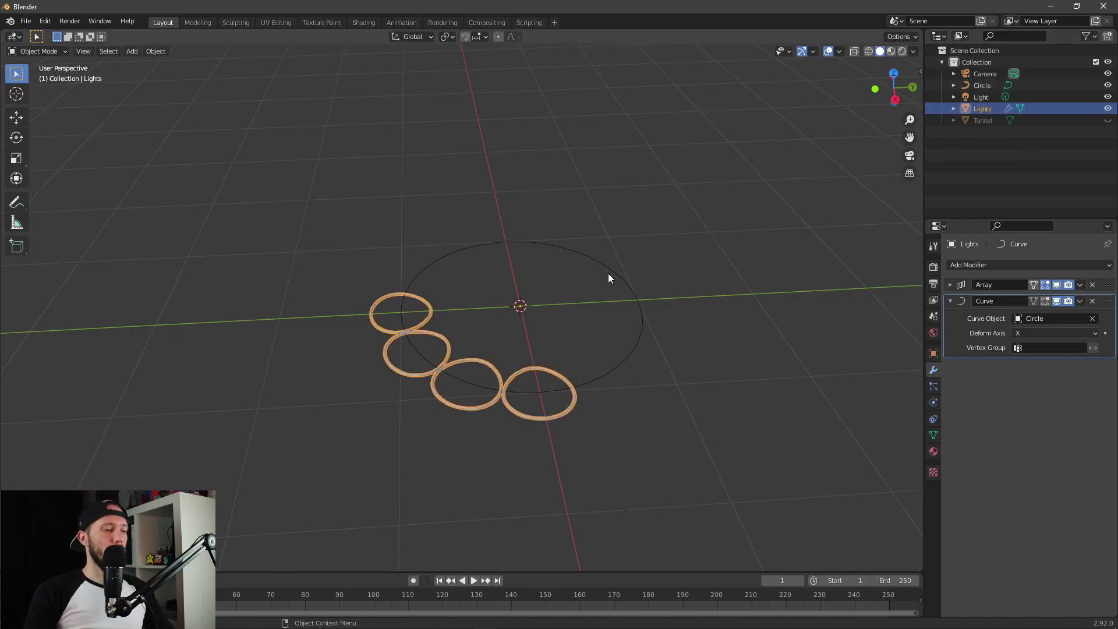
pyautogui.press('Tab')
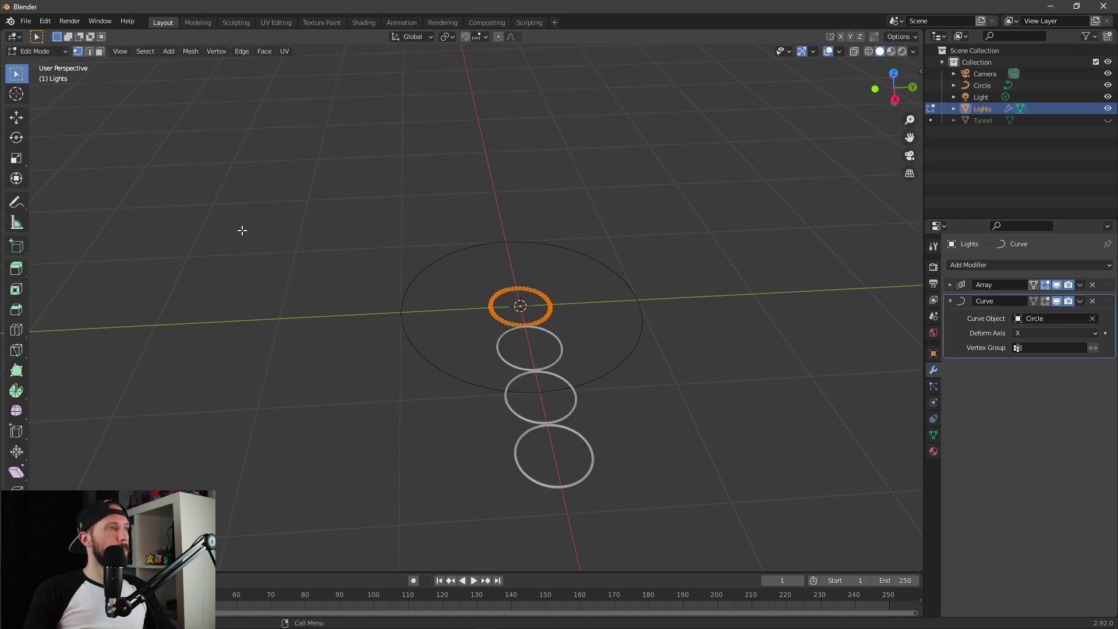
pyautogui.click(100, 52)
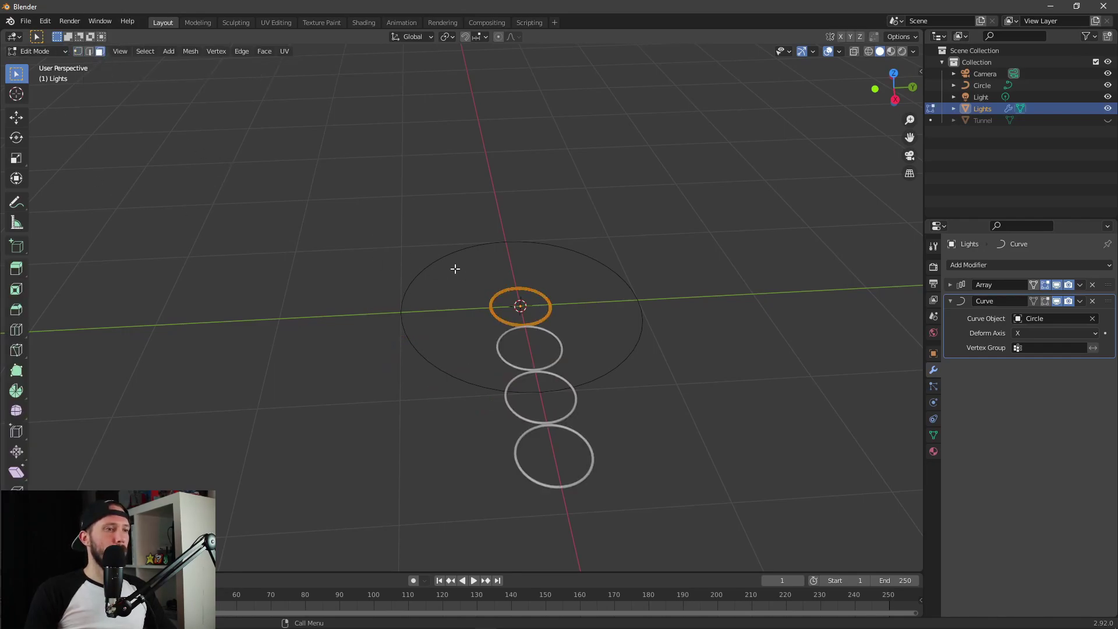
pyautogui.moveTo(519, 351); pyautogui.dragTo(618, 285, button='middle')
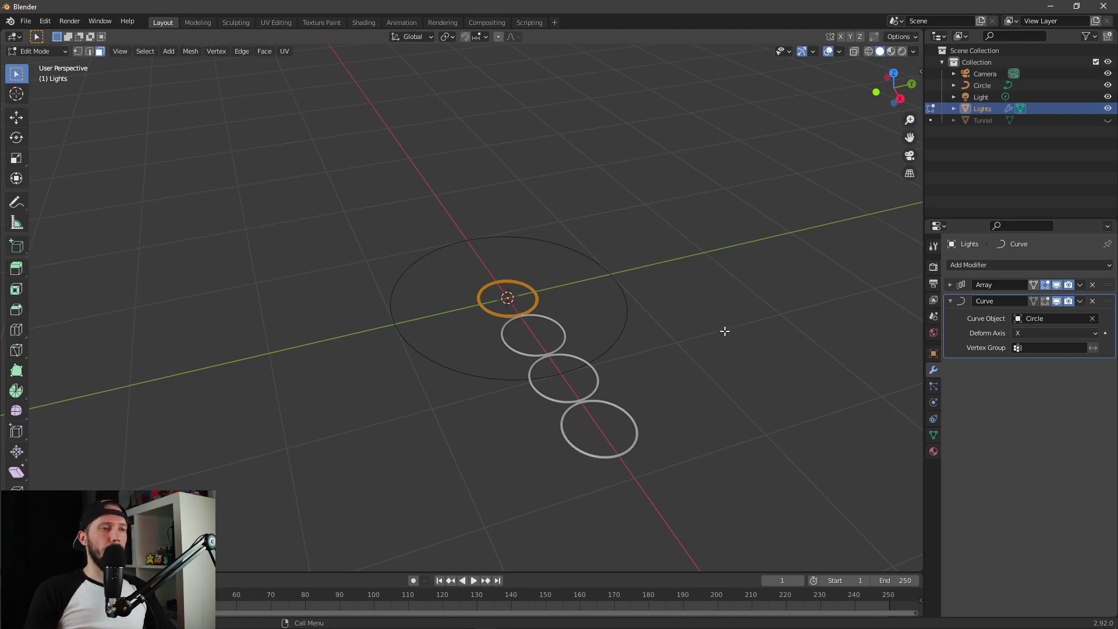
pyautogui.moveTo(725, 330); pyautogui.dragTo(709, 319, button='middle')
pyautogui.press('r')
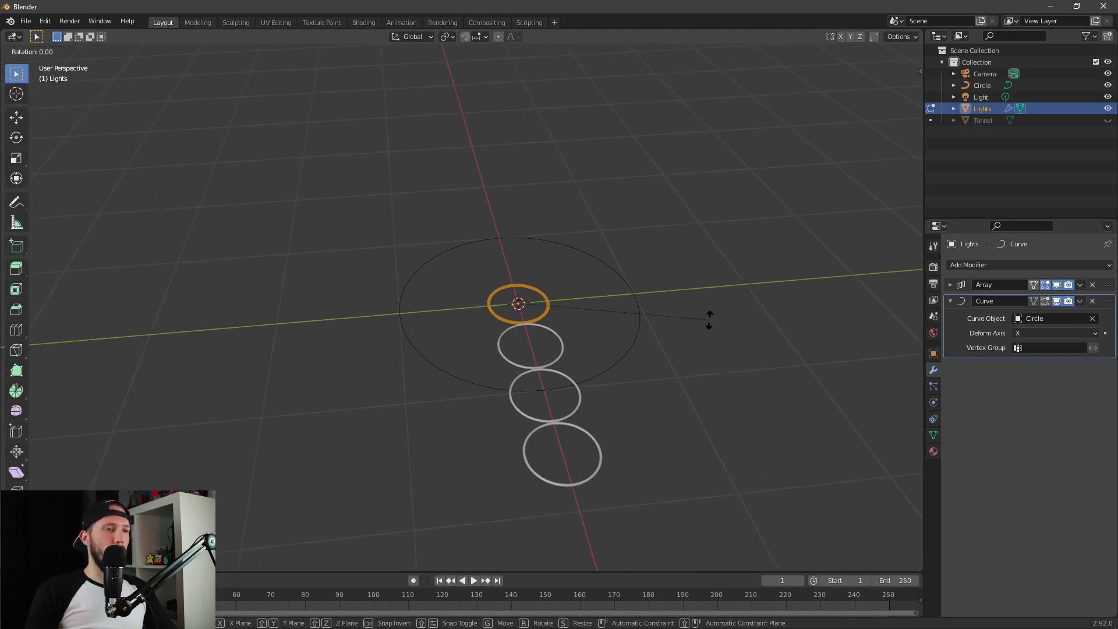
pyautogui.press('y')
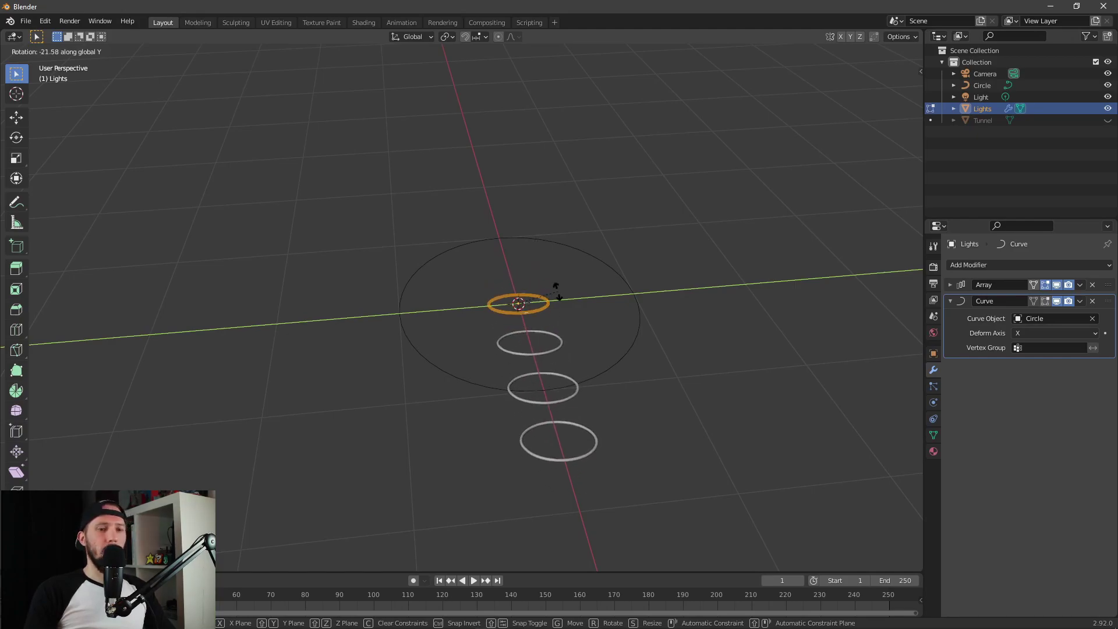
pyautogui.write('90')
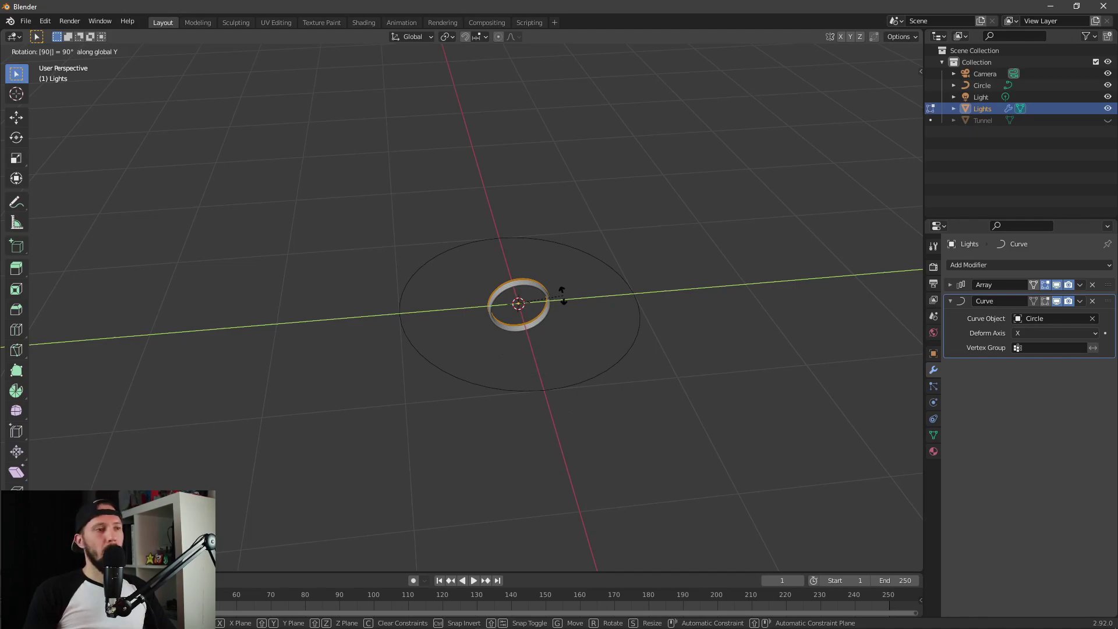
pyautogui.press('Return')
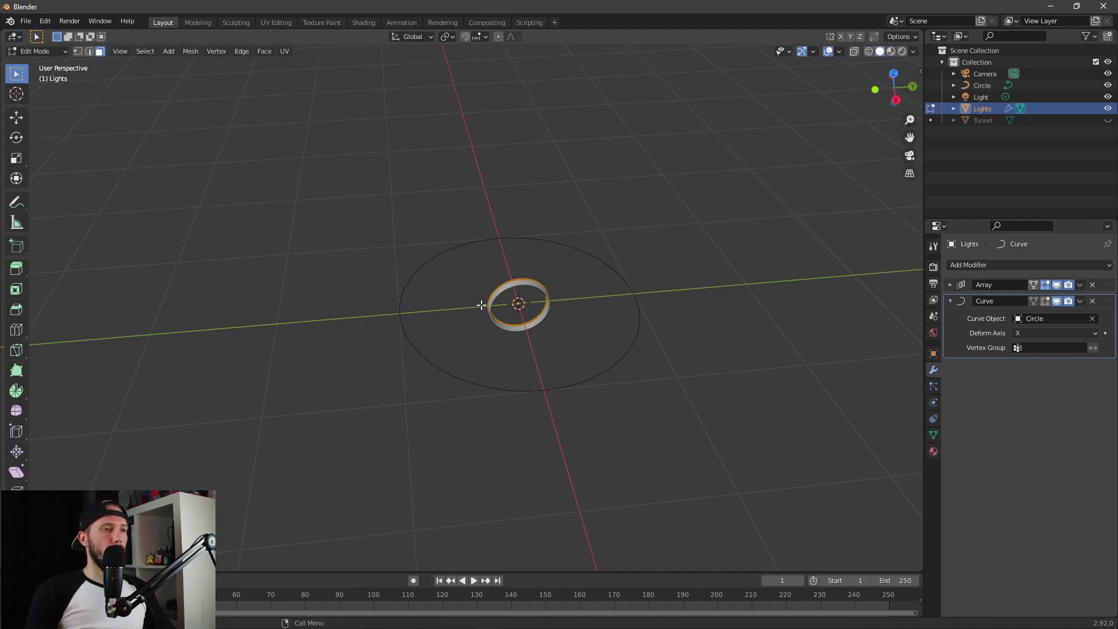
pyautogui.moveTo(594, 347); pyautogui.dragTo(490, 279, button='middle')
pyautogui.moveTo(602, 324); pyautogui.dragTo(606, 376, button='middle')
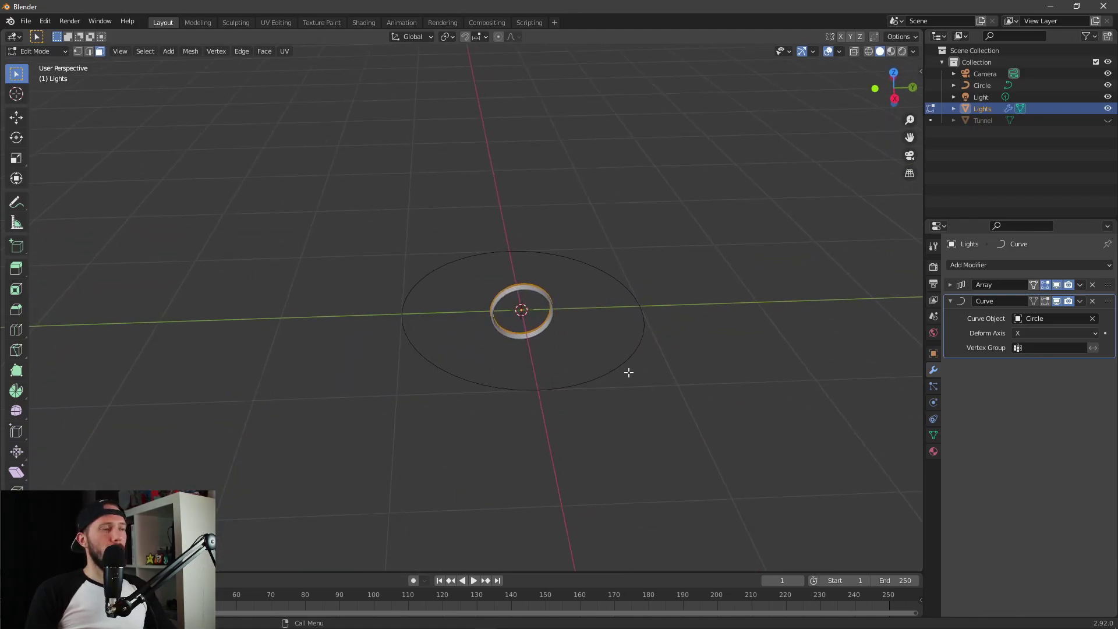
pyautogui.press('Tab')
# - Distribute the Lights rings evenly around the Circle curve by setting the Array count to 12 and relative offset Factor X to 26.2
pyautogui.moveTo(629, 372); pyautogui.dragTo(619, 394, button='middle')
pyautogui.click(950, 285)
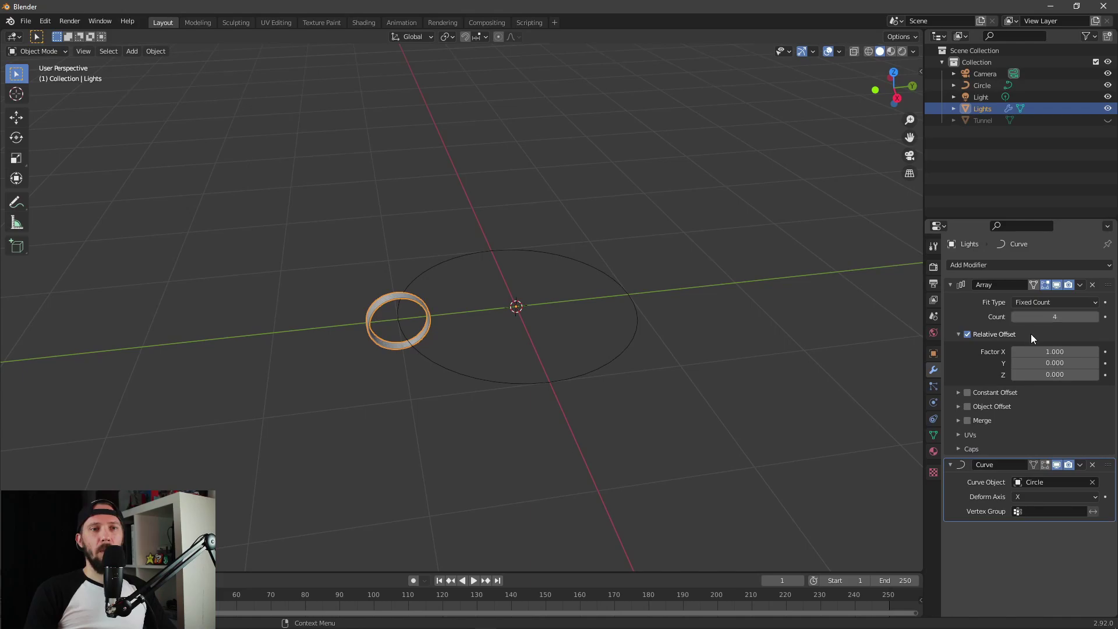
pyautogui.moveTo(1051, 352)
pyautogui.mouseDown()
pyautogui.moveTo(1098, 351)
pyautogui.moveTo(1071, 351)
pyautogui.mouseUp()
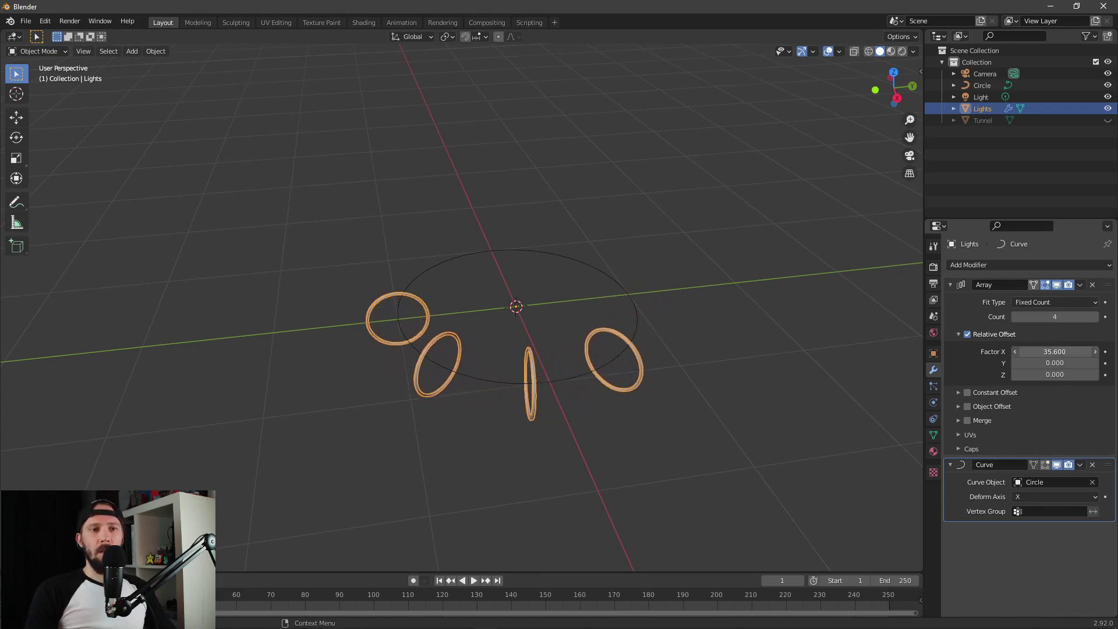
pyautogui.moveTo(872, 380)
pyautogui.mouseDown(button='middle')
pyautogui.moveTo(571, 442)
pyautogui.moveTo(571, 432)
pyautogui.mouseUp(button='middle')
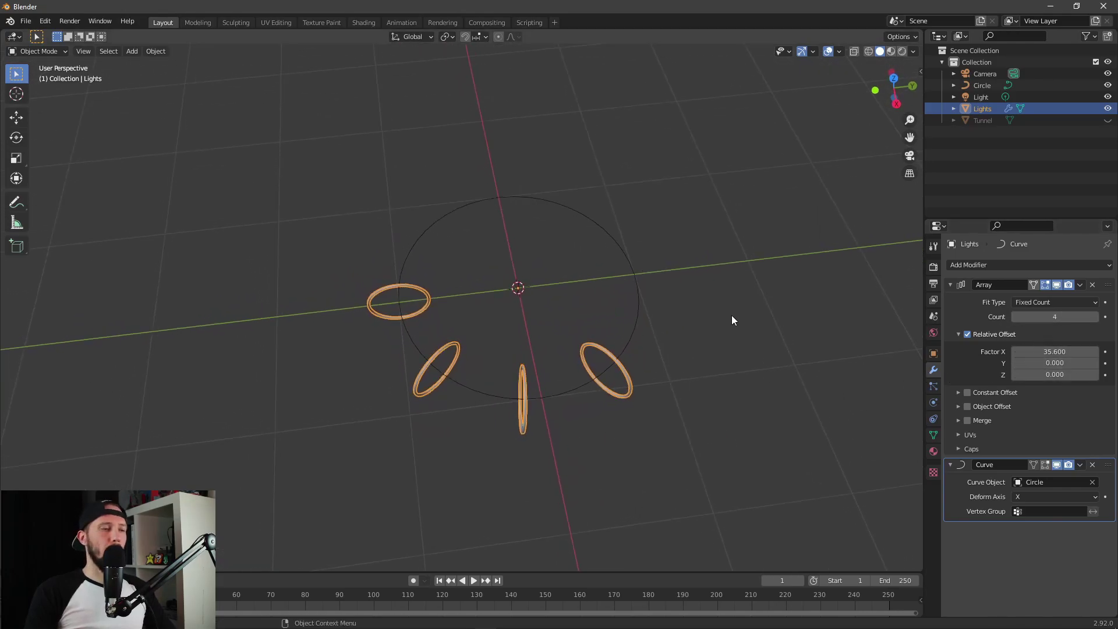
pyautogui.moveTo(732, 316); pyautogui.dragTo(574, 381, button='middle')
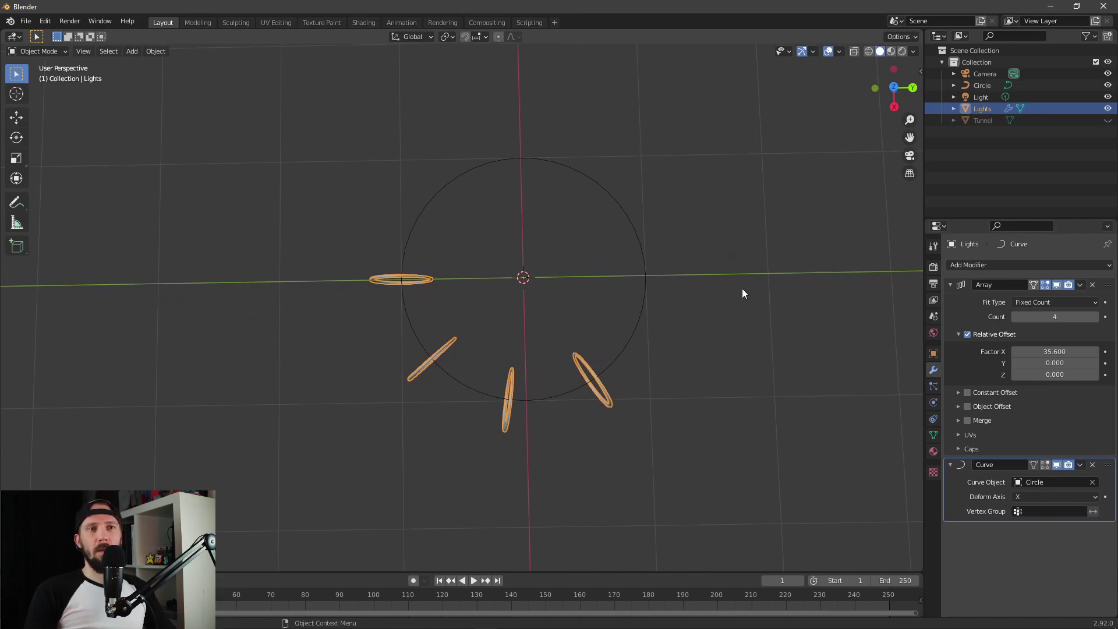
pyautogui.press('KP_7')
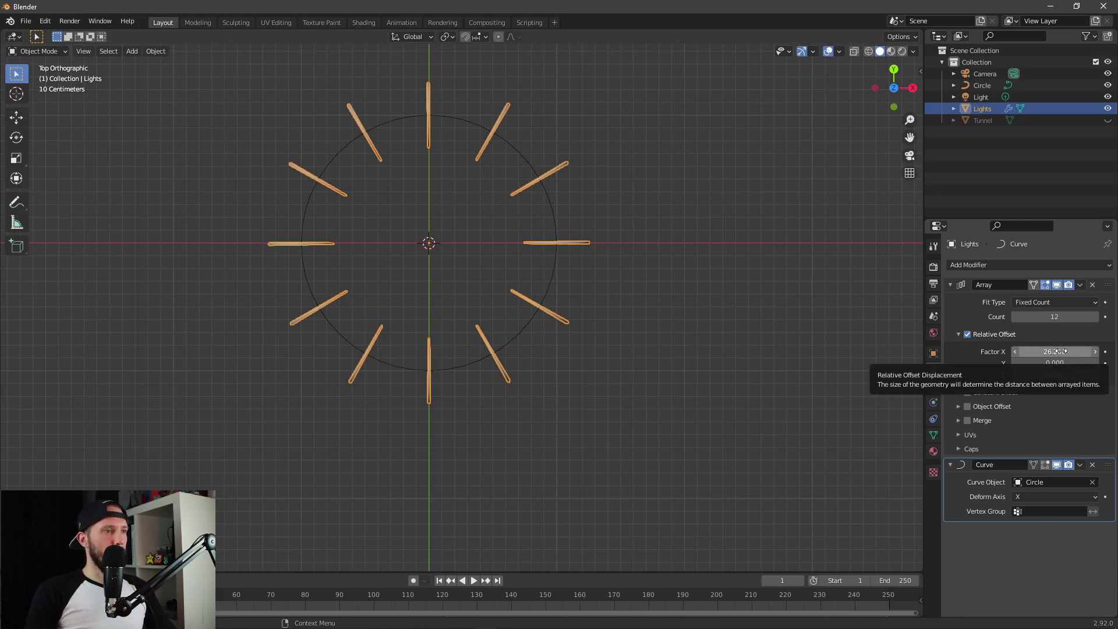
pyautogui.scroll(2, 509, 384)
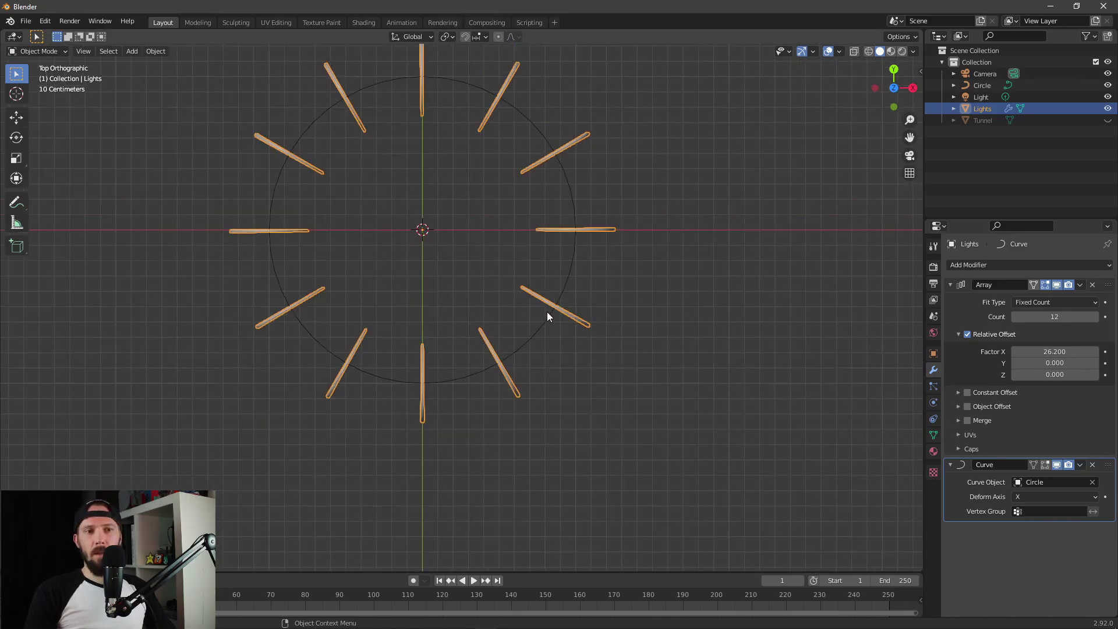
pyautogui.moveTo(547, 312)
pyautogui.mouseDown(button='middle')
pyautogui.moveTo(481, 310)
pyautogui.moveTo(562, 341)
pyautogui.moveTo(626, 287)
pyautogui.moveTo(565, 288)
pyautogui.moveTo(560, 310)
pyautogui.mouseUp(button='middle')
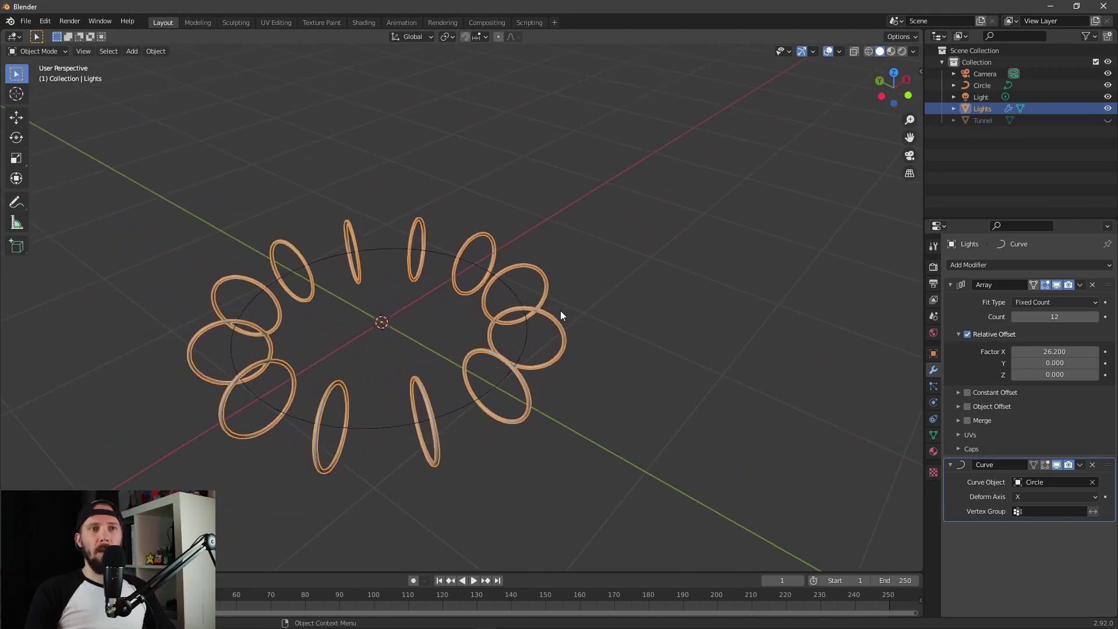
# - Unhide the Tunnel torus and select it
pyautogui.press('KP_7')
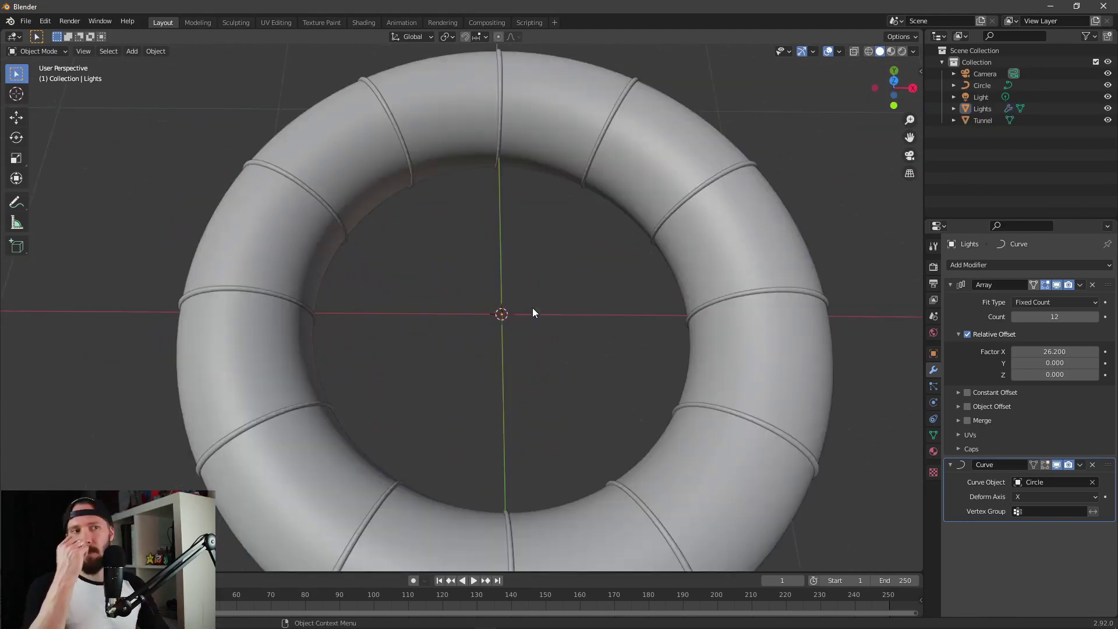
pyautogui.moveTo(514, 277); pyautogui.dragTo(547, 317, button='middle')
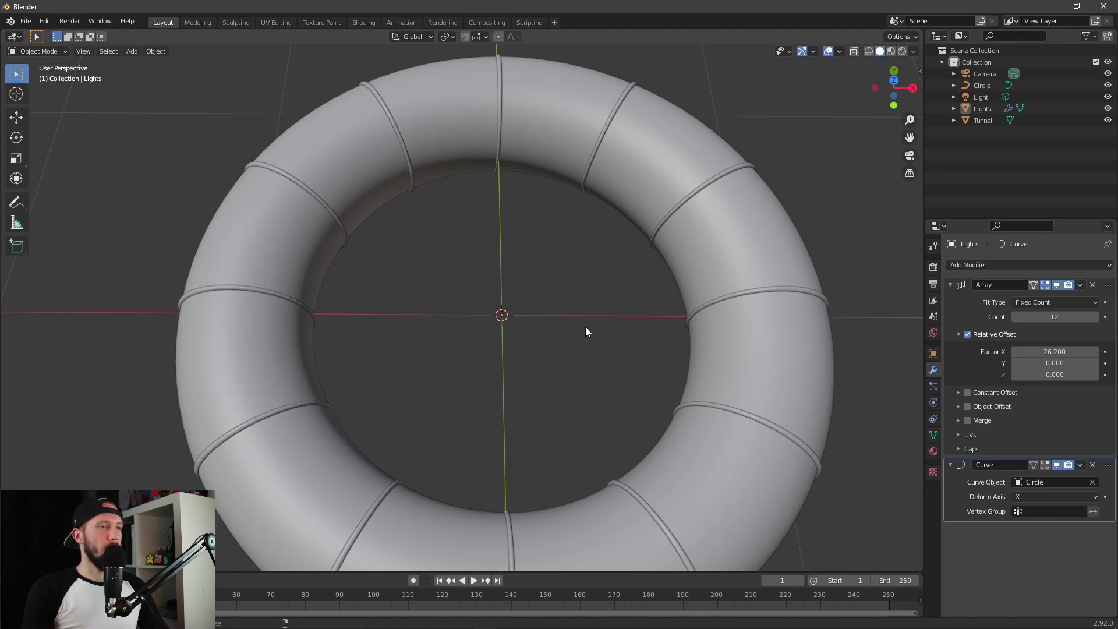
pyautogui.moveTo(586, 327); pyautogui.dragTo(586, 313, button='middle')
pyautogui.click(715, 303)
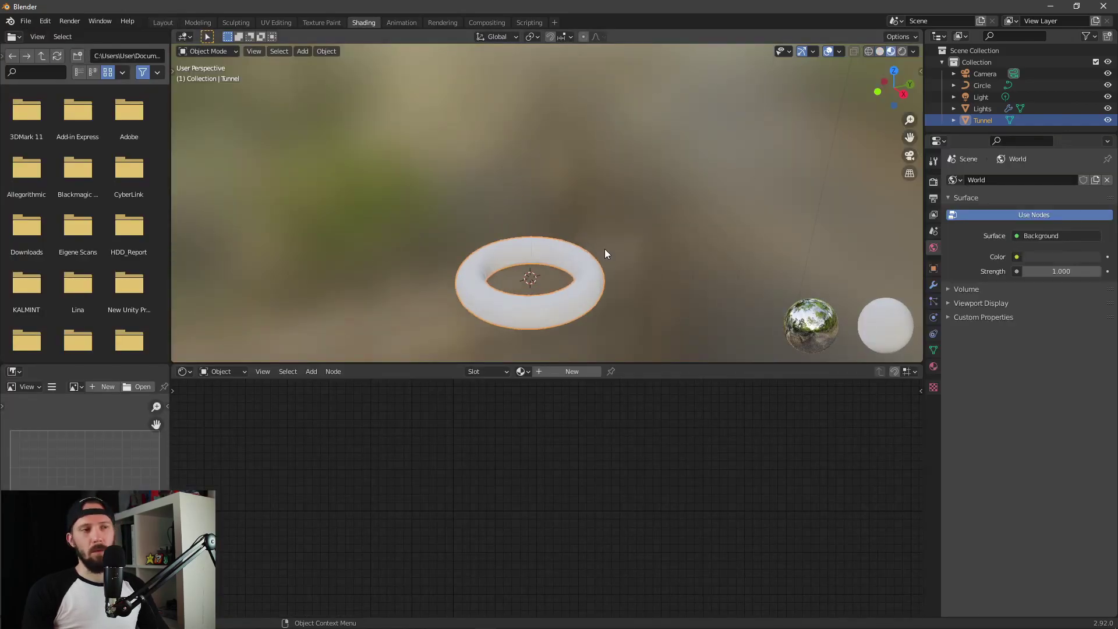
# - In the Shading workspace with Material Preview shading, add a new material to the Tunnel torus and name it M_tunnel
pyautogui.scroll(4, 581, 195)
pyautogui.moveTo(581, 195)
pyautogui.mouseDown(button='middle')
pyautogui.moveTo(617, 213)
pyautogui.moveTo(588, 219)
pyautogui.moveTo(613, 193)
pyautogui.moveTo(575, 199)
pyautogui.mouseUp(button='middle')
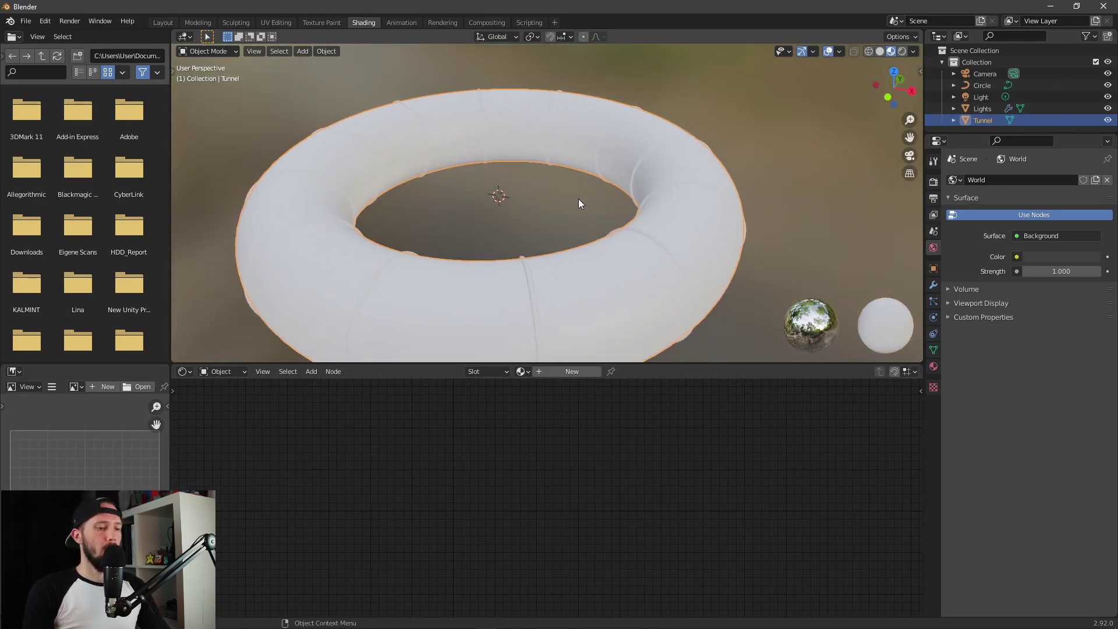
pyautogui.press('z')
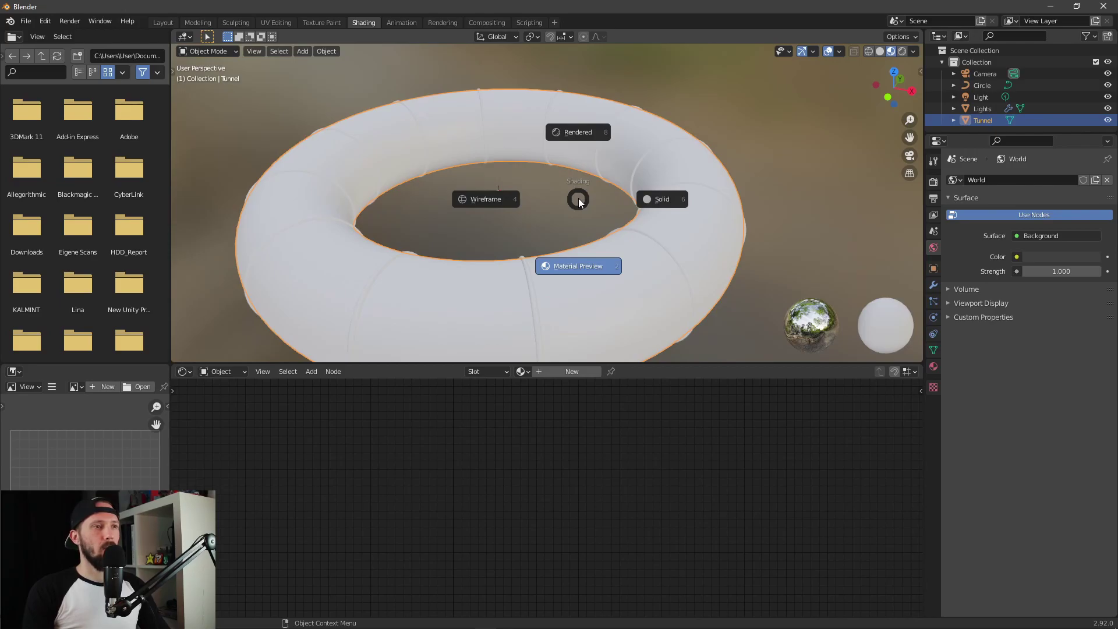
pyautogui.click(587, 271)
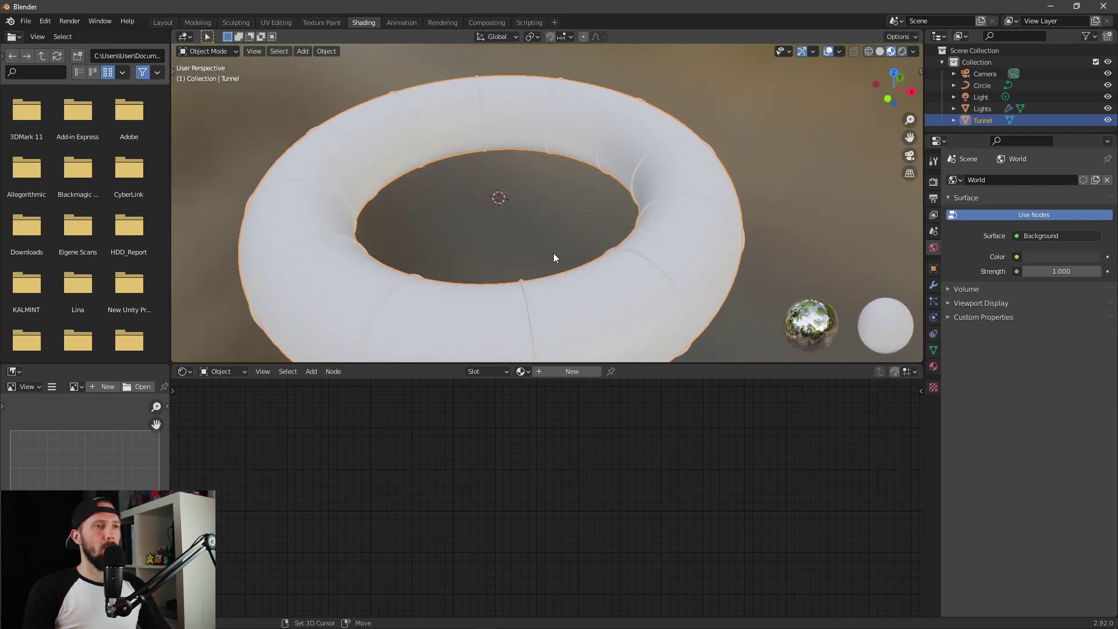
pyautogui.moveTo(553, 253); pyautogui.dragTo(568, 216, button='middle')
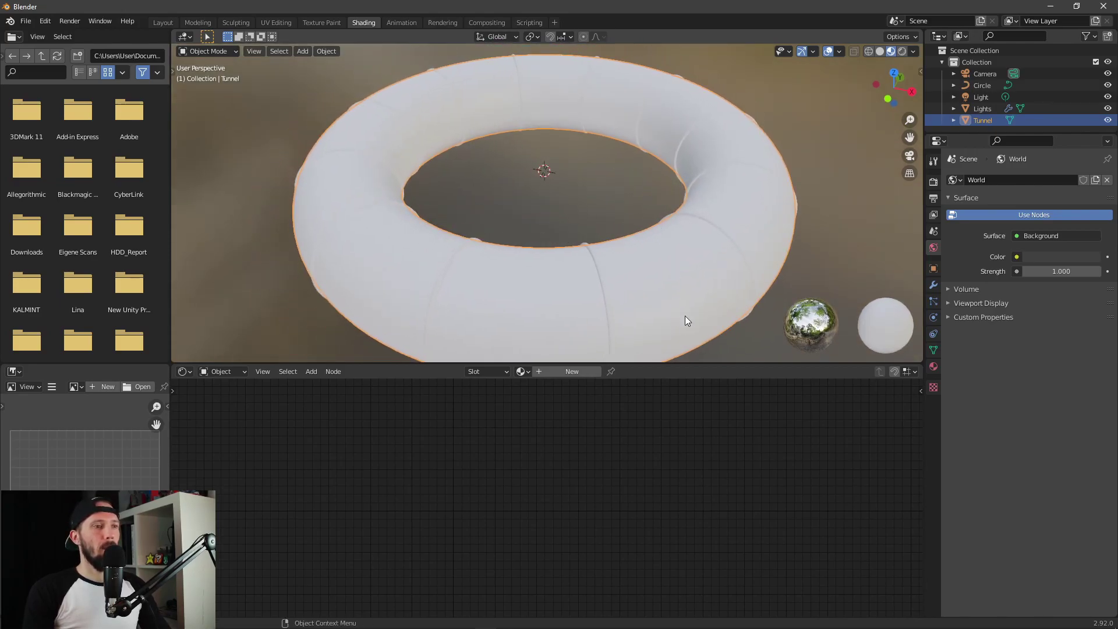
pyautogui.click(568, 372)
pyautogui.click(515, 369)
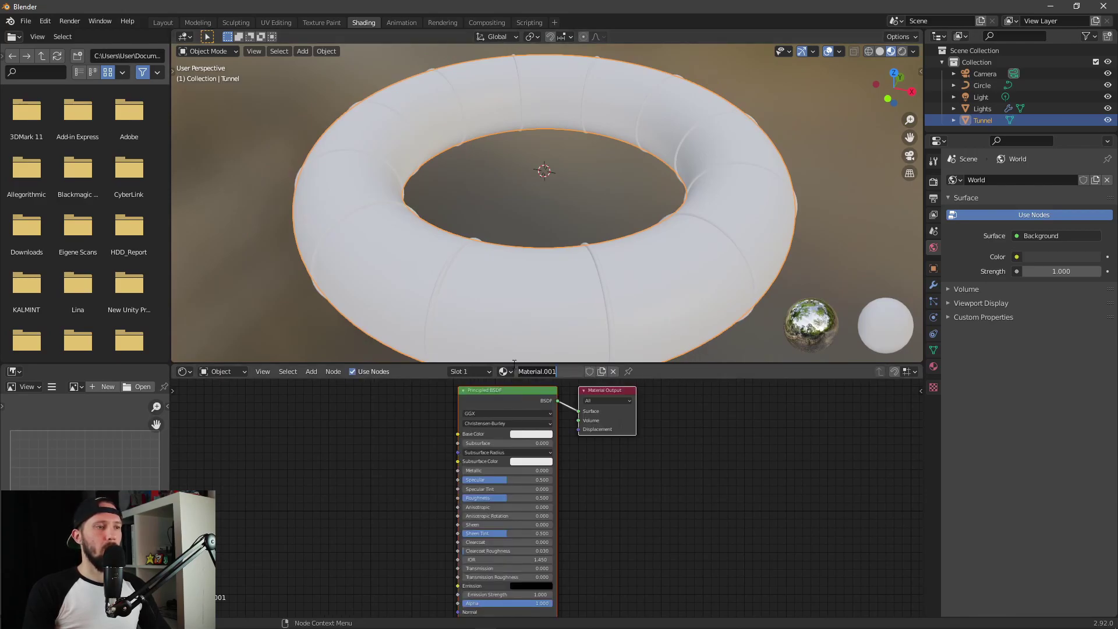
pyautogui.write('M')
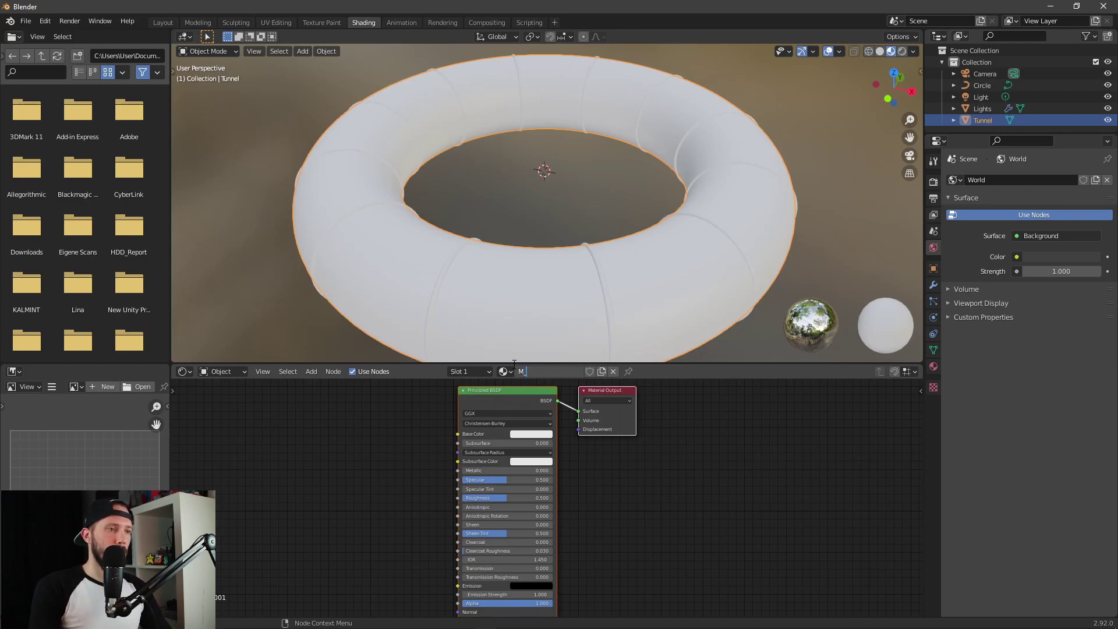
pyautogui.write('_tunnel')
pyautogui.press('Return')
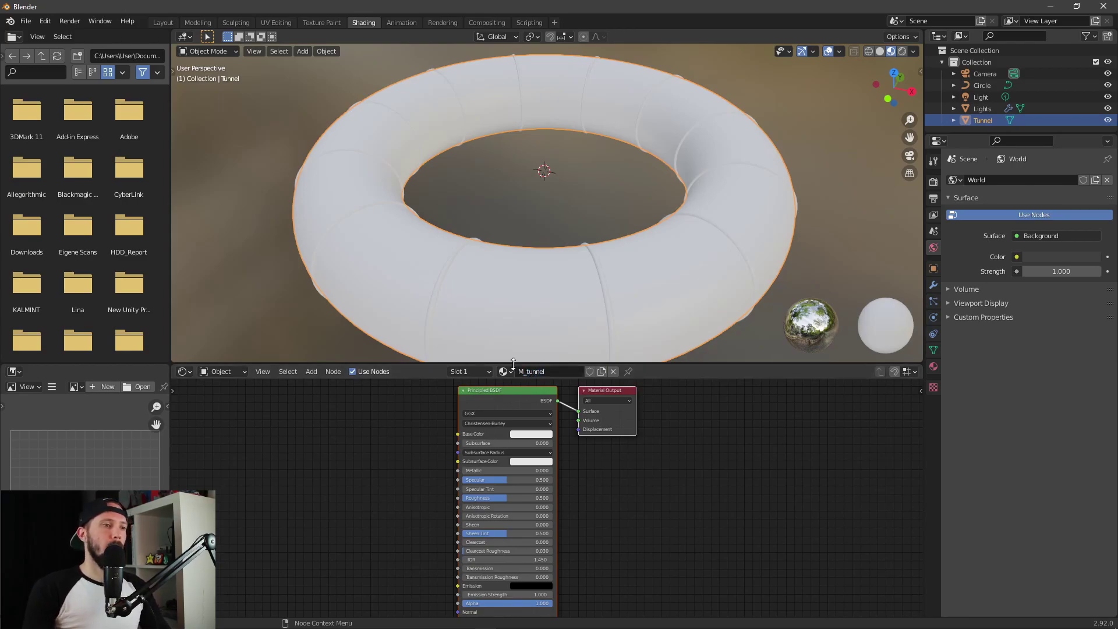
pyautogui.moveTo(402, 455); pyautogui.dragTo(452, 471, button='middle')
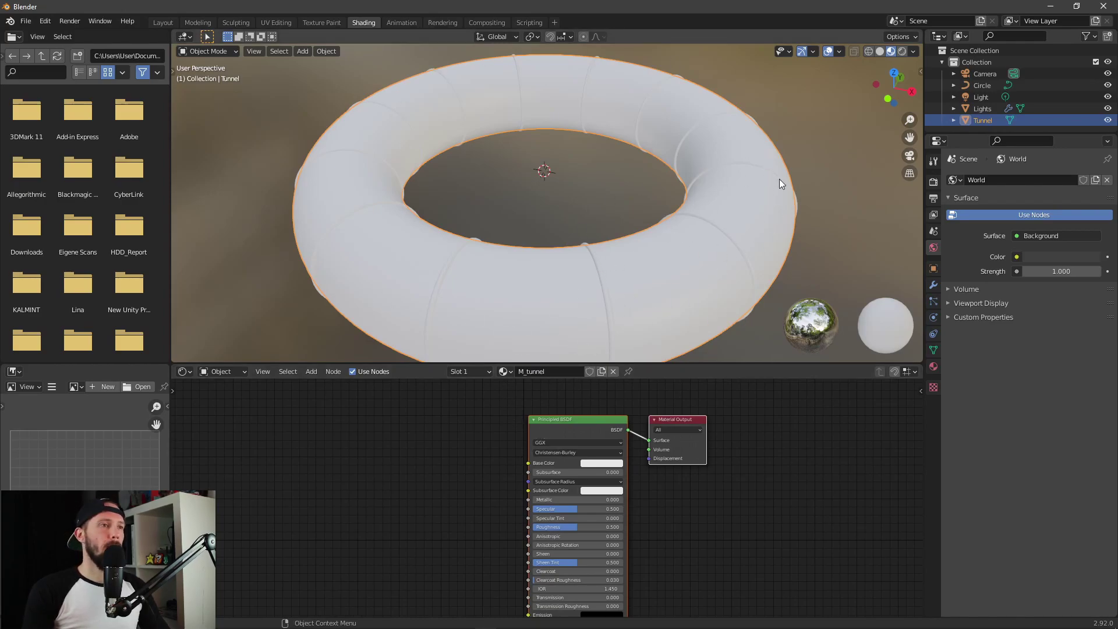
# - Switch to JSplacement and generate two trial displacement maps with the Classic generator at 1000 iterations
pyautogui.hotkey('alt', 'Tab')
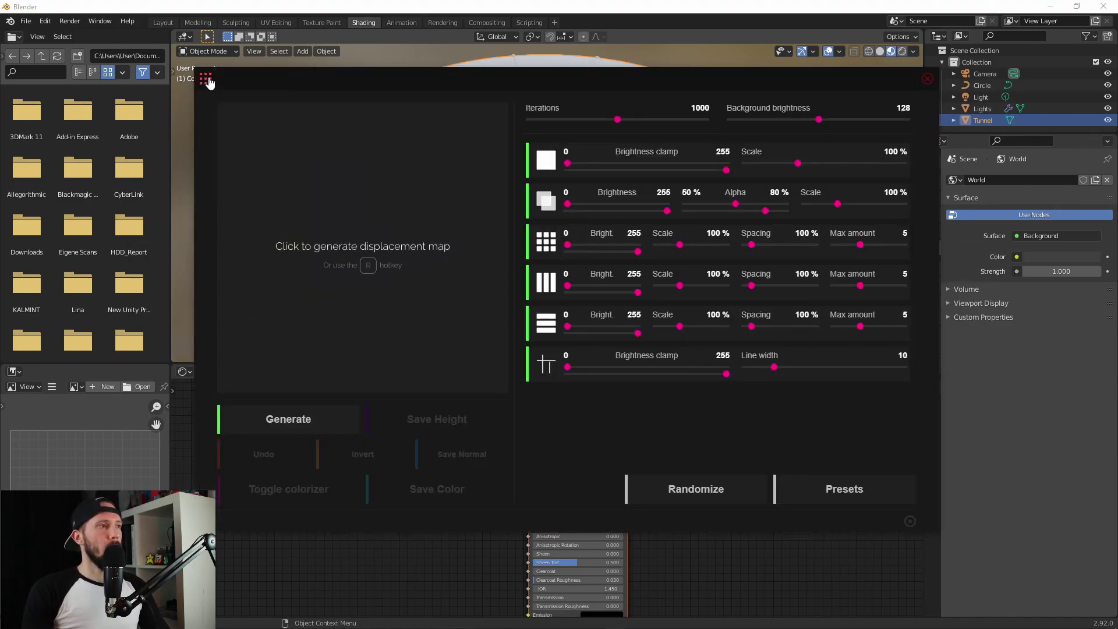
pyautogui.click(207, 81)
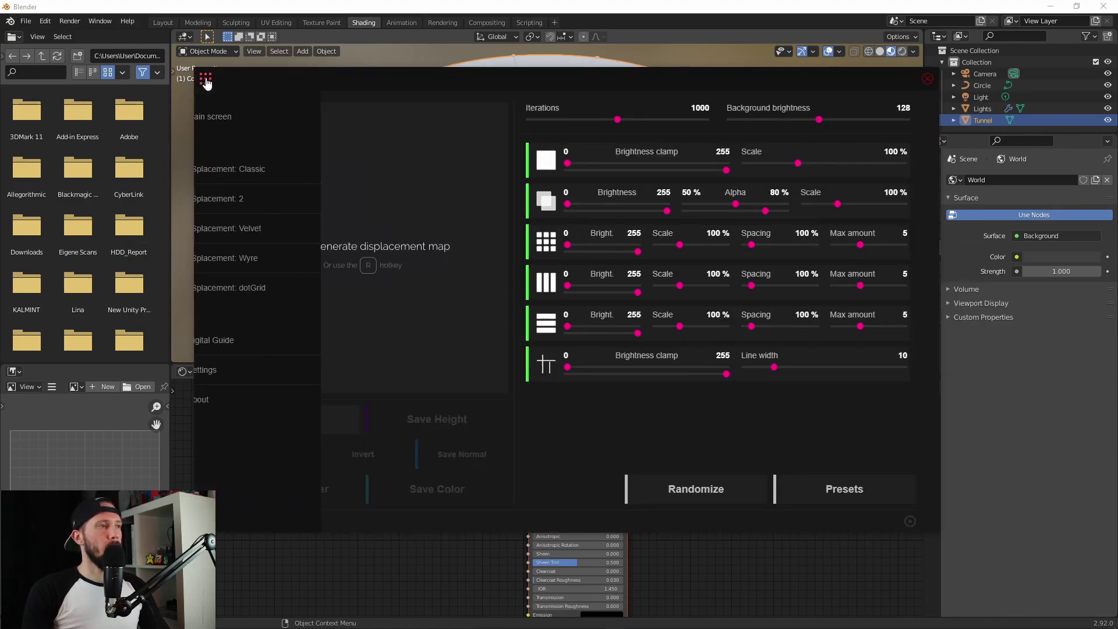
pyautogui.click(257, 175)
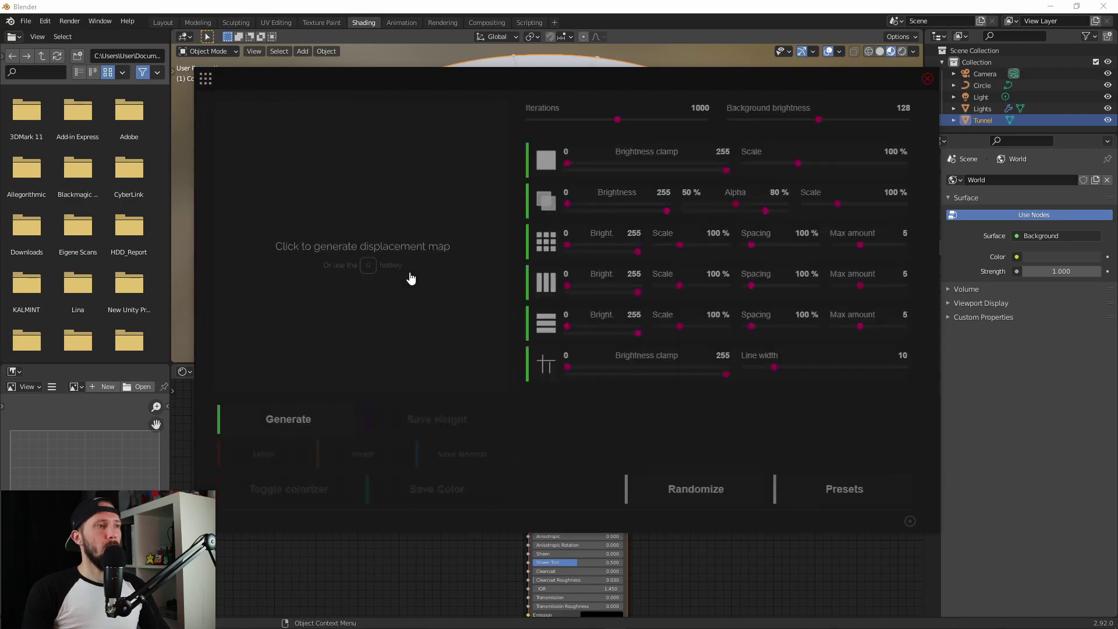
pyautogui.click(372, 265)
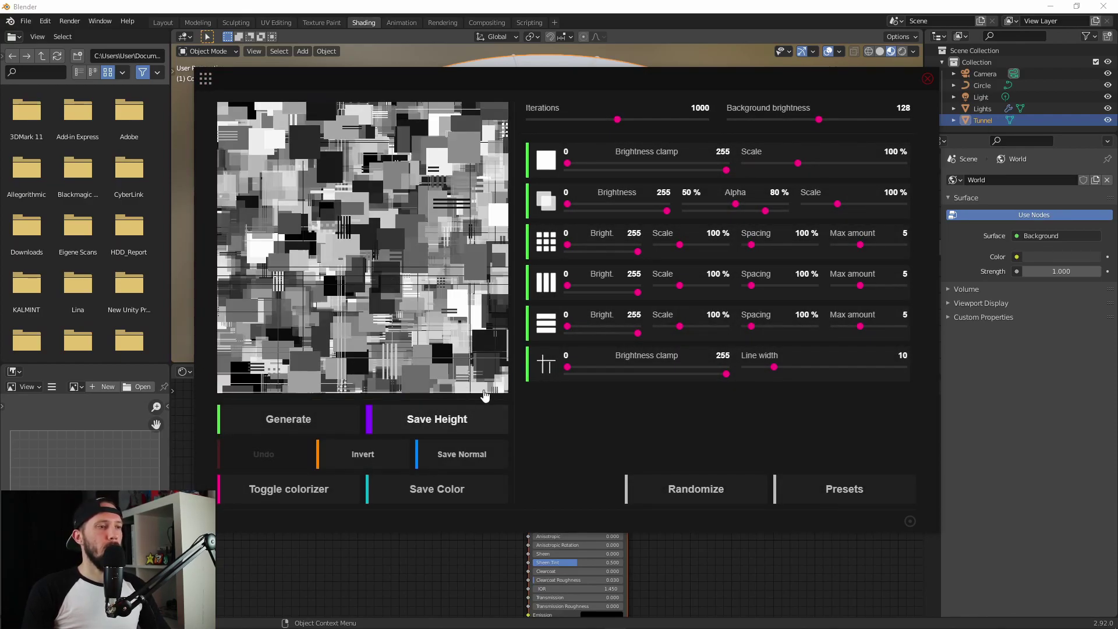
pyautogui.click(408, 283)
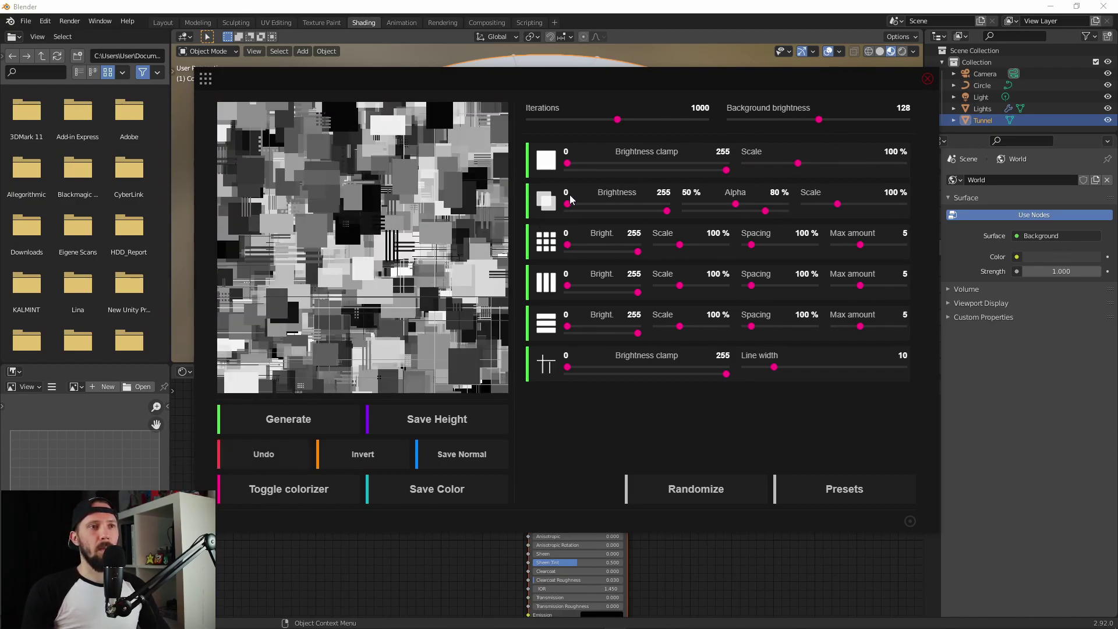
# - Generate a trial displacement map with the JSplacement 2 generator using the Classic Set sprites
pyautogui.click(208, 85)
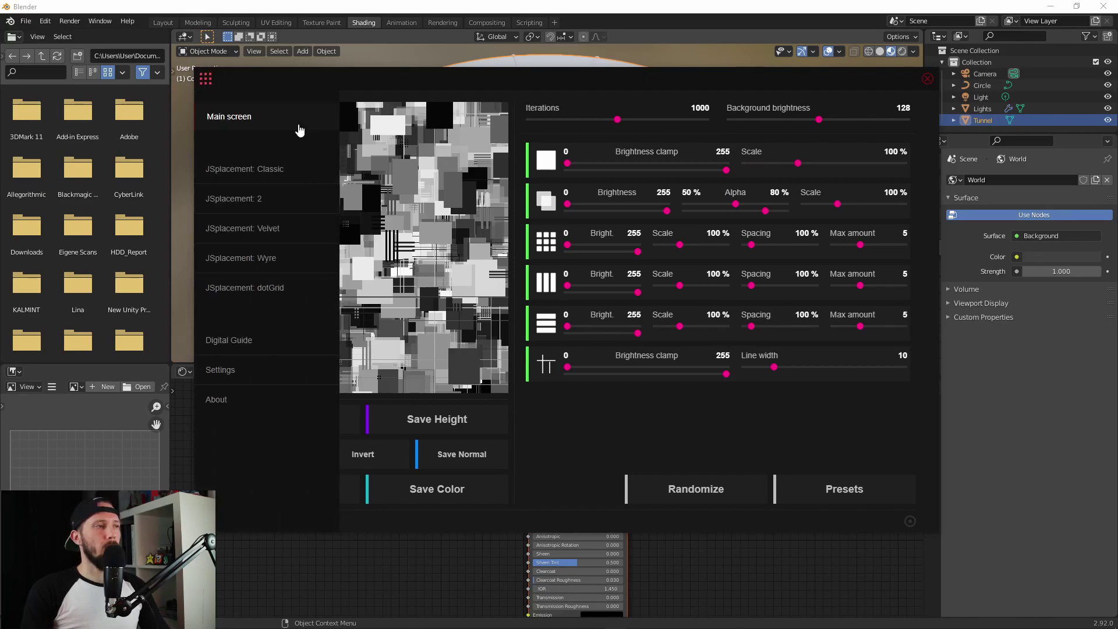
pyautogui.click(304, 198)
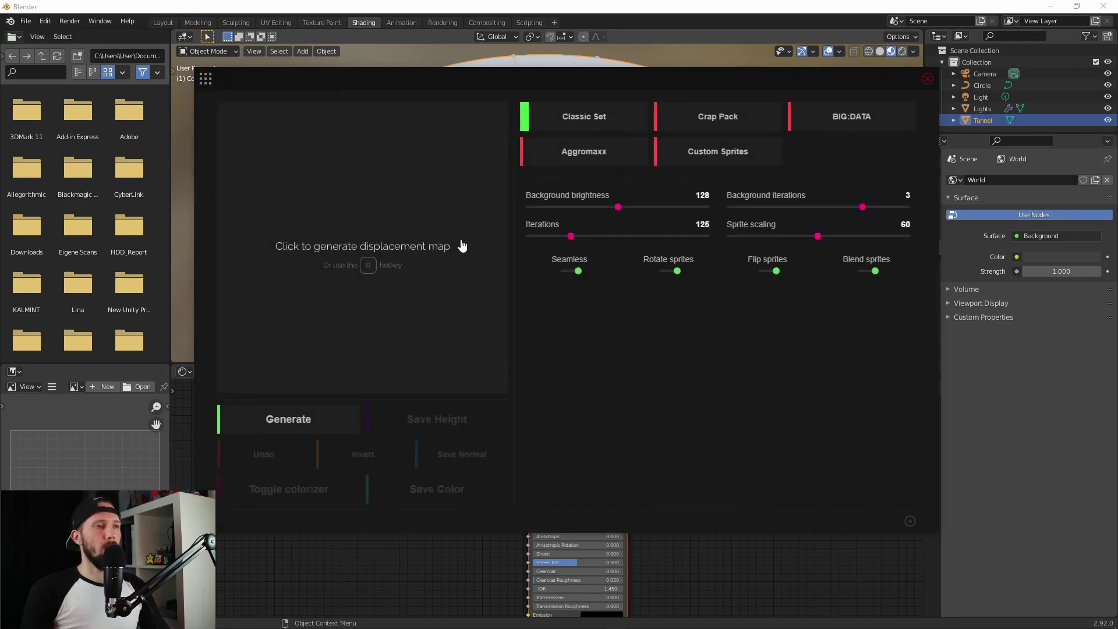
pyautogui.click(396, 245)
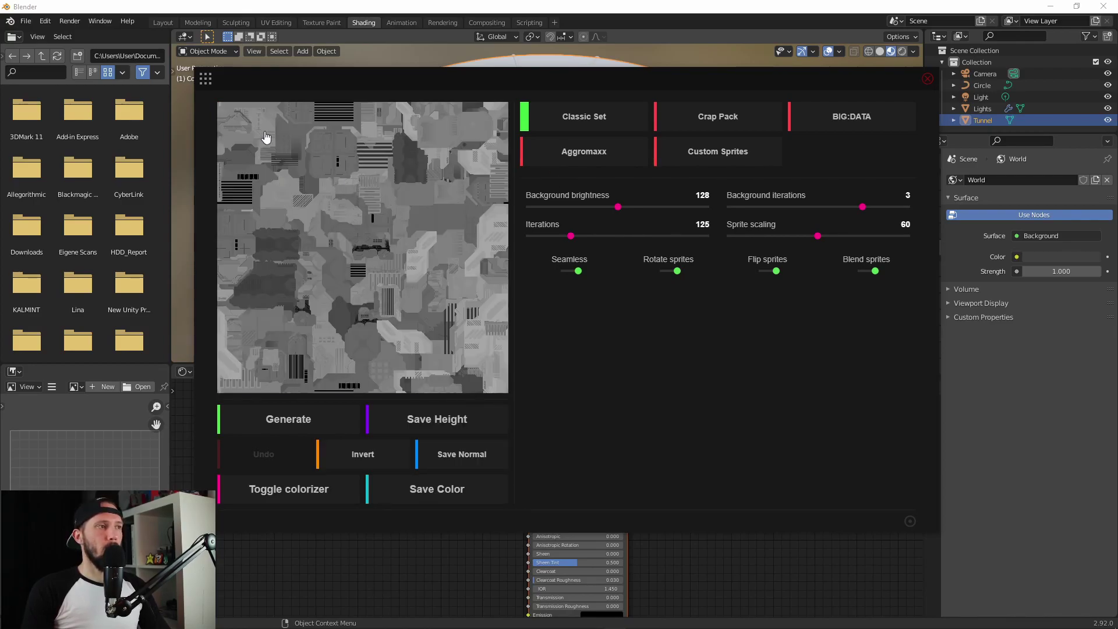
# - Generate a trial displacement map with the JSplacement Velvet generator using X & Y symmetry
pyautogui.click(206, 79)
pyautogui.click(310, 229)
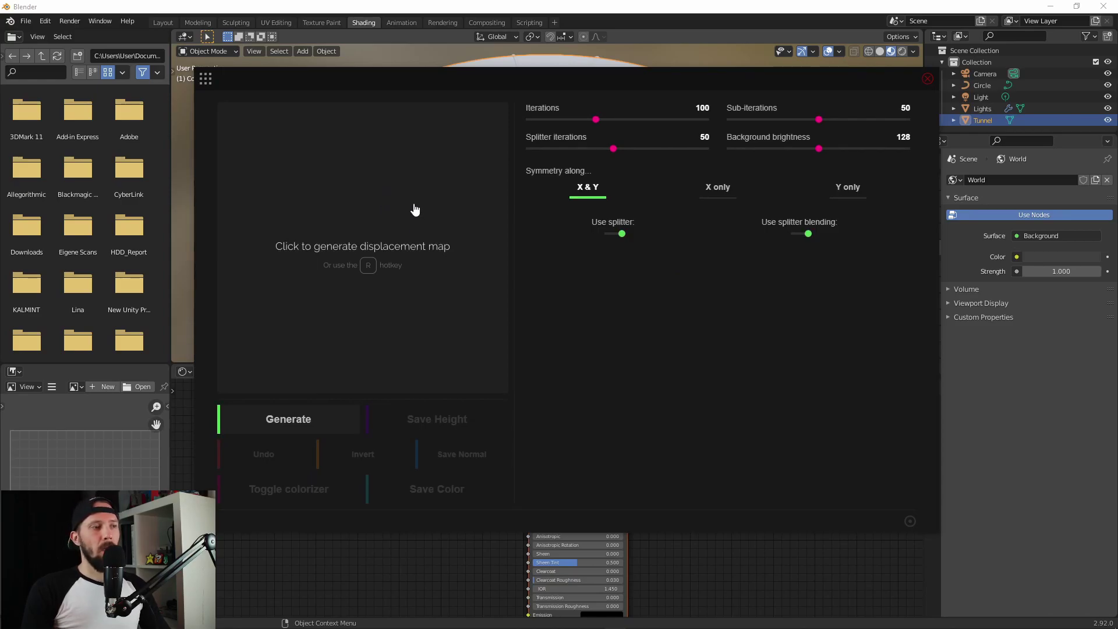
pyautogui.click(402, 240)
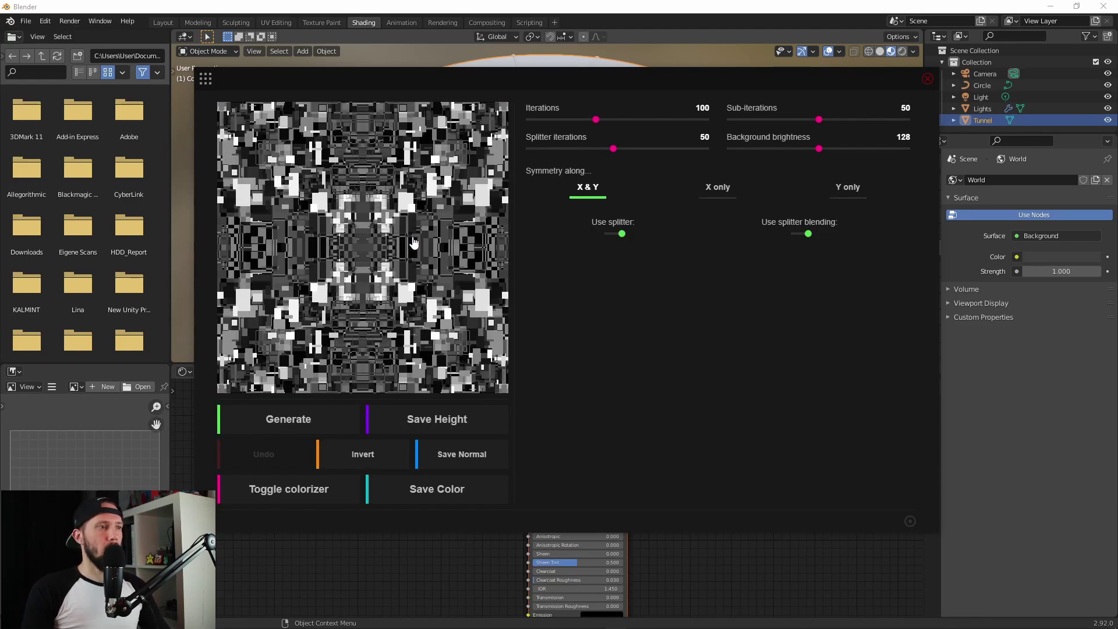
# - Return to Blender and load the JS-2-2020-05-05 colour, normal and displacement textures onto M_tunnel's Principled BSDF with Node Wrangler's Principled texture setup
pyautogui.click(795, 549)
pyautogui.moveTo(763, 558); pyautogui.dragTo(766, 522, button='middle')
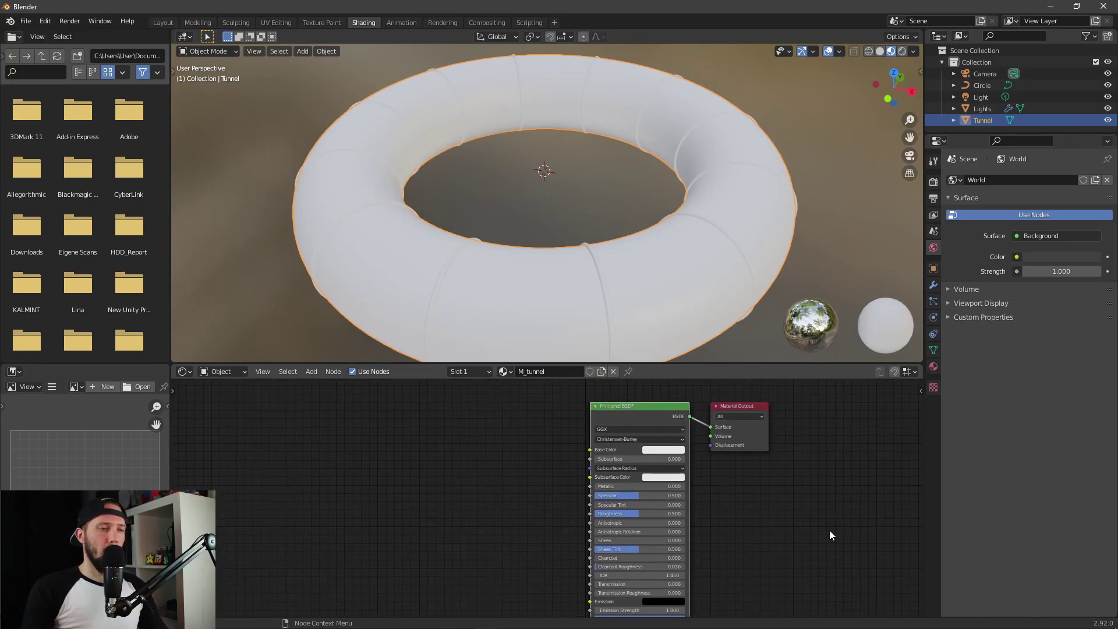
pyautogui.moveTo(664, 444); pyautogui.dragTo(650, 449, button='middle')
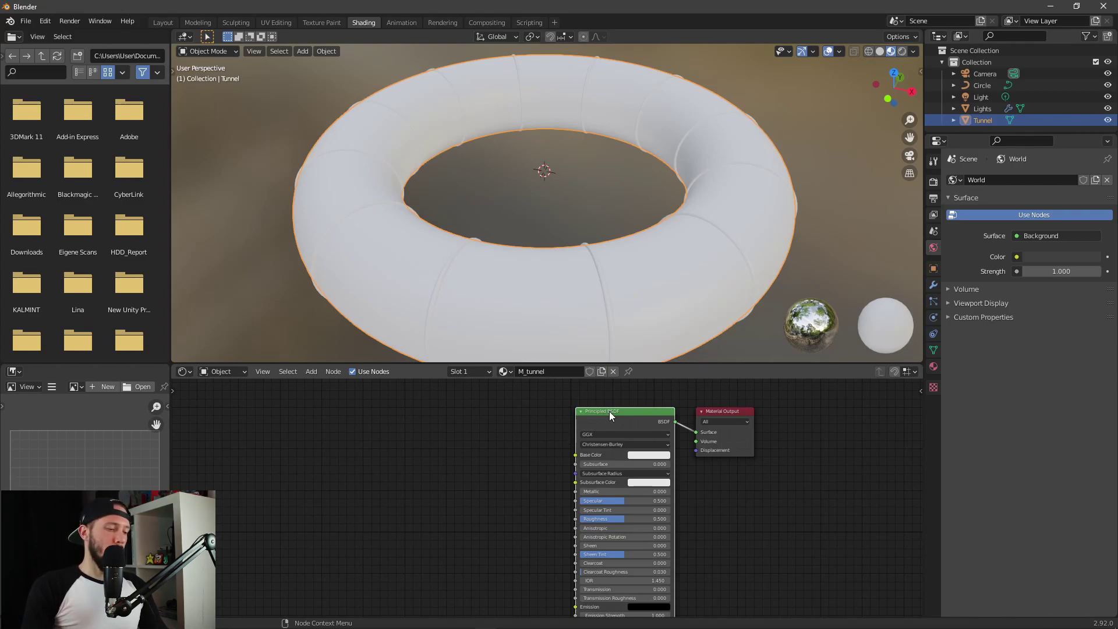
pyautogui.hotkey('ctrl', 'shift', 't')
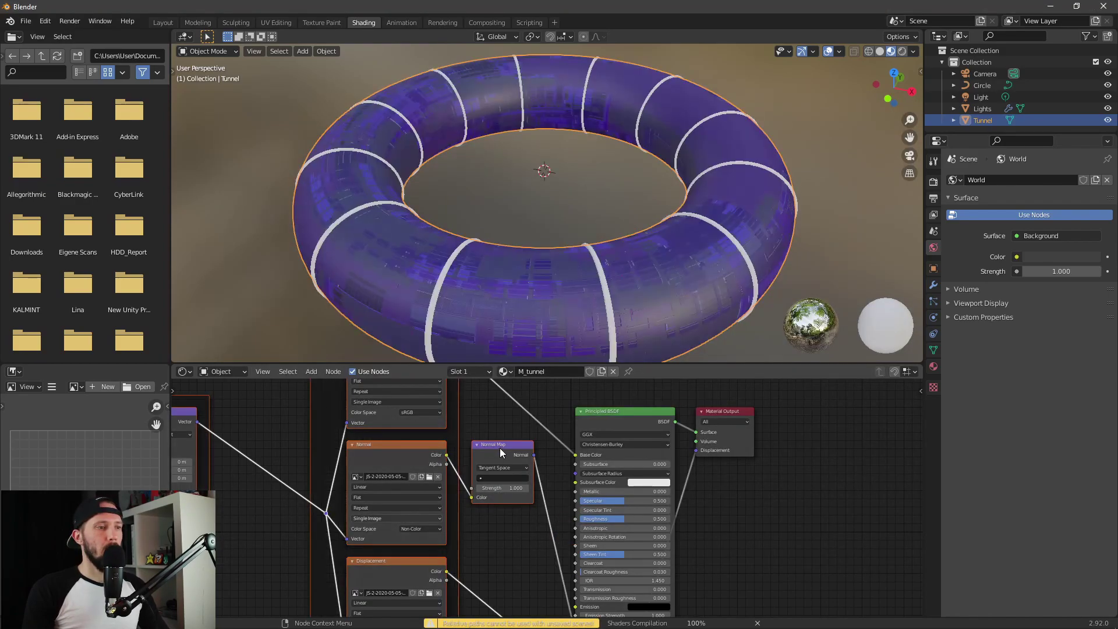
pyautogui.scroll(-2, 498, 443)
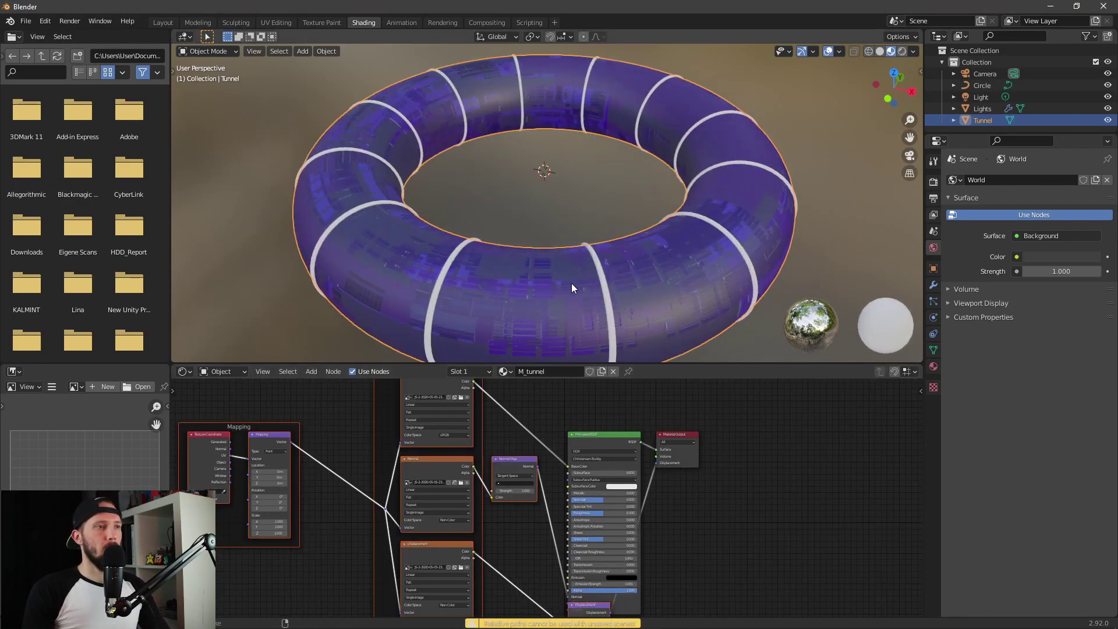
pyautogui.moveTo(572, 283); pyautogui.dragTo(634, 266, button='middle')
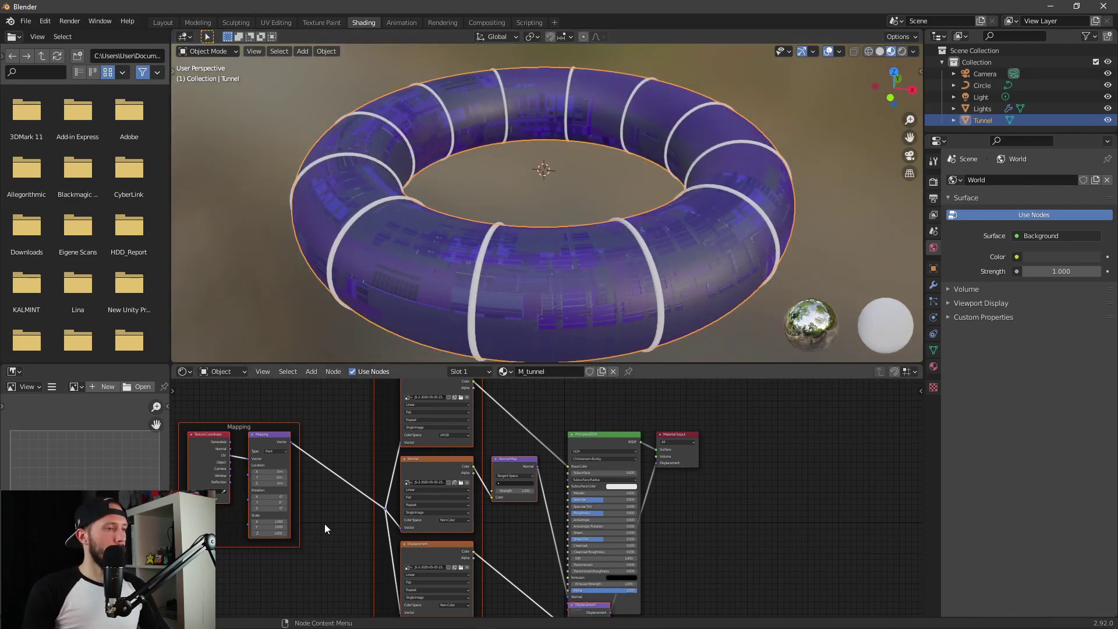
# - Set the Mapping node's scale to 5 in X and 2 in Y for the tunnel textures
pyautogui.scroll(2, 324, 524)
pyautogui.scroll(1, 413, 523)
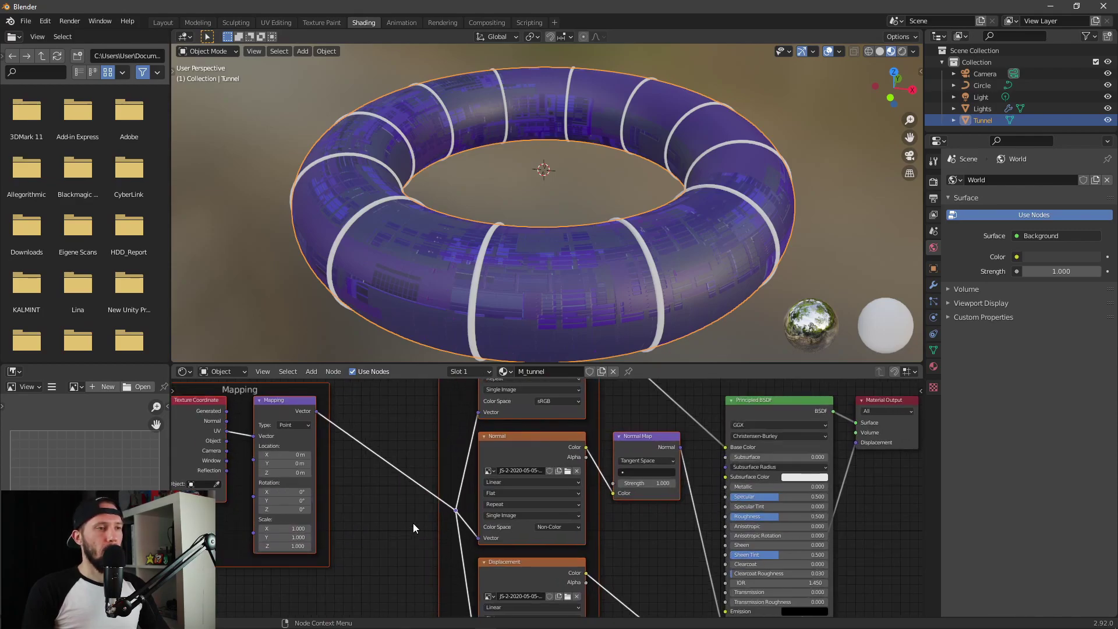
pyautogui.moveTo(386, 536); pyautogui.dragTo(433, 536, button='middle')
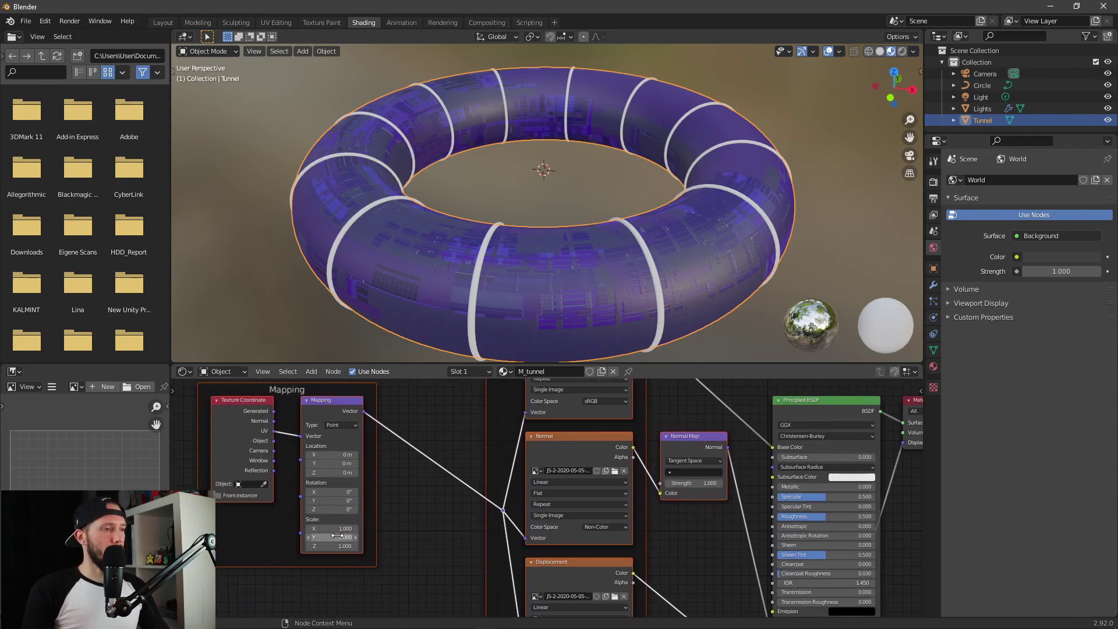
pyautogui.doubleClick(332, 528)
pyautogui.write('1.0')
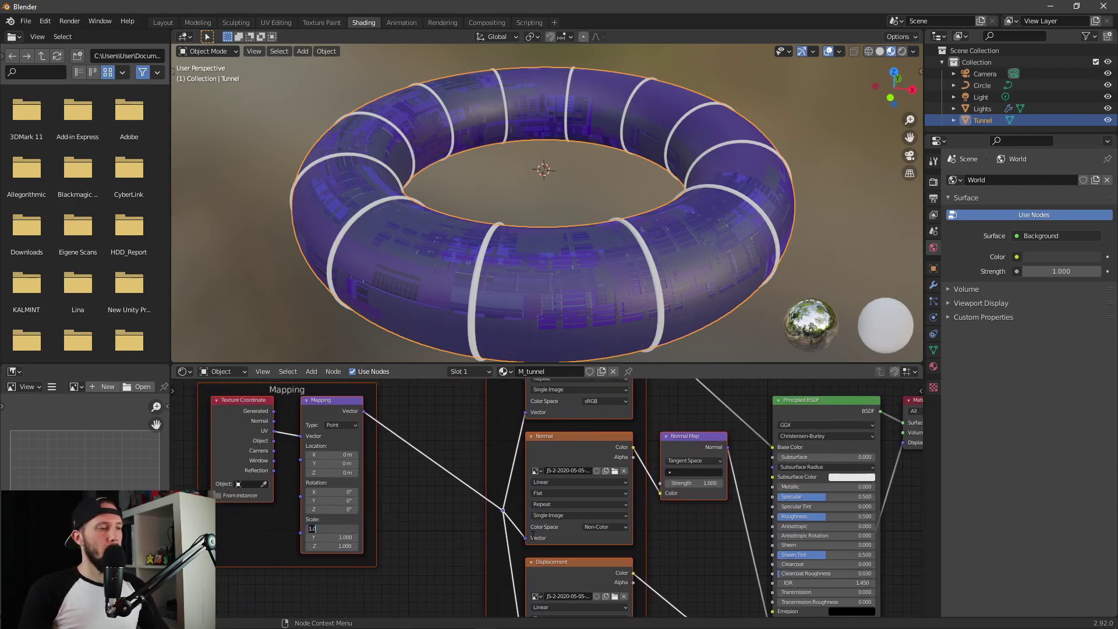
pyautogui.write('5')
pyautogui.press('Tab')
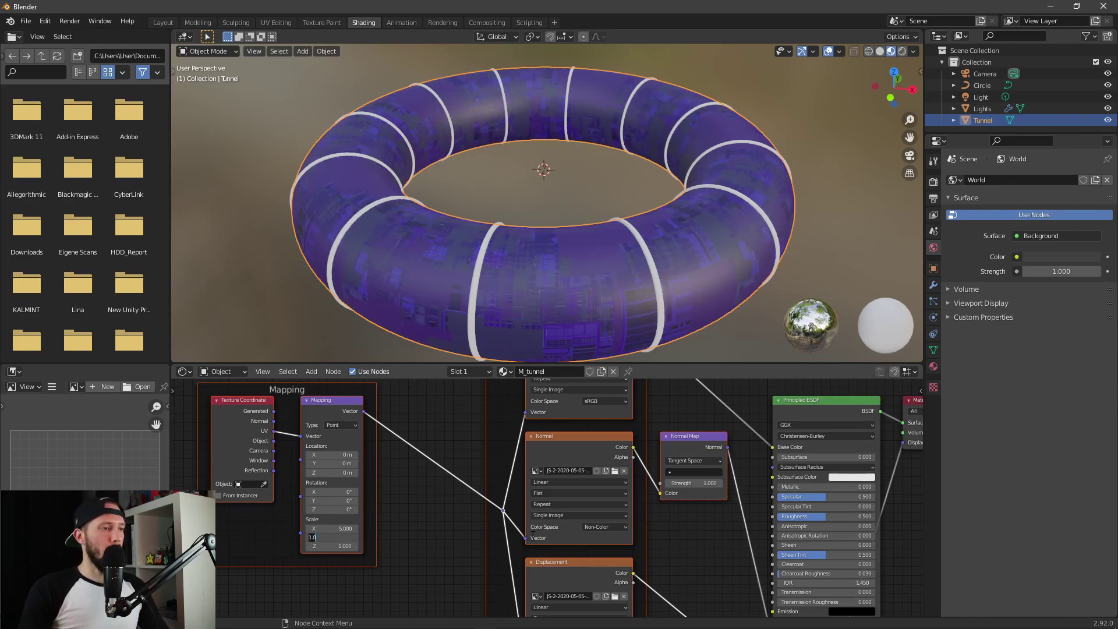
pyautogui.write('2')
pyautogui.press('Return')
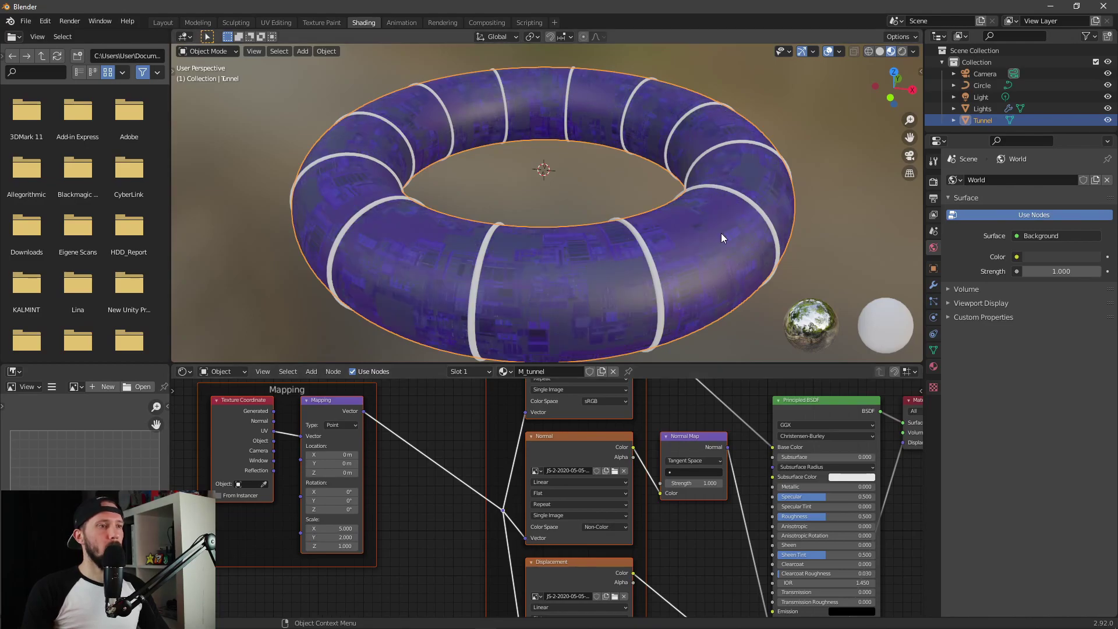
# - Examine the rescaled panel texture on the torus up close and from around the ring
pyautogui.scroll(8, 602, 194)
pyautogui.moveTo(608, 243); pyautogui.dragTo(634, 255, button='middle')
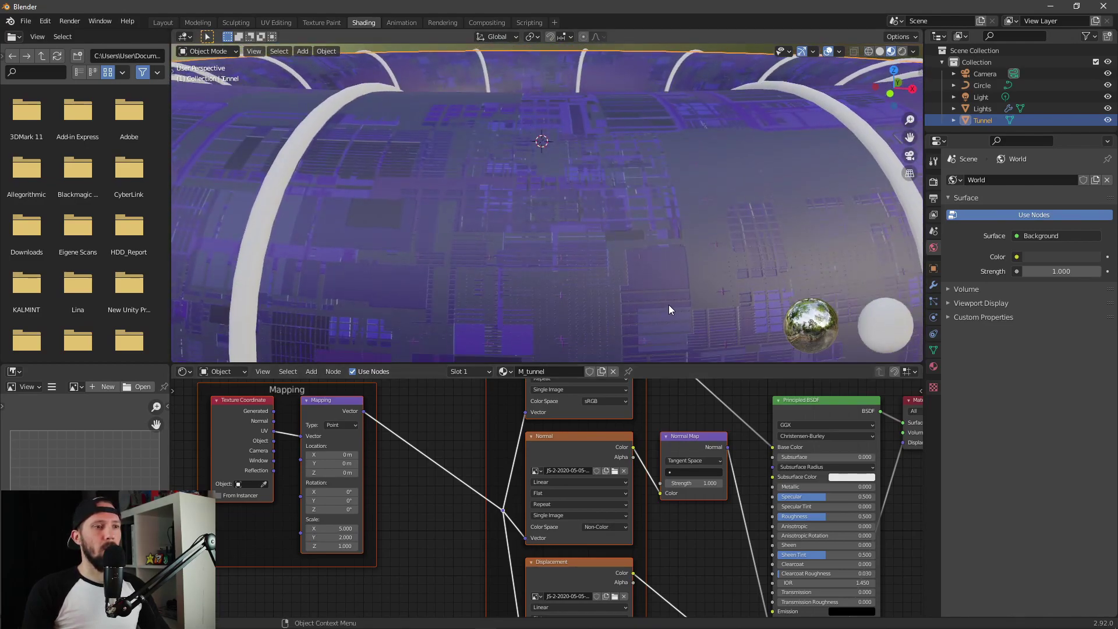
pyautogui.scroll(-8, 669, 305)
pyautogui.moveTo(679, 326); pyautogui.dragTo(707, 284, button='middle')
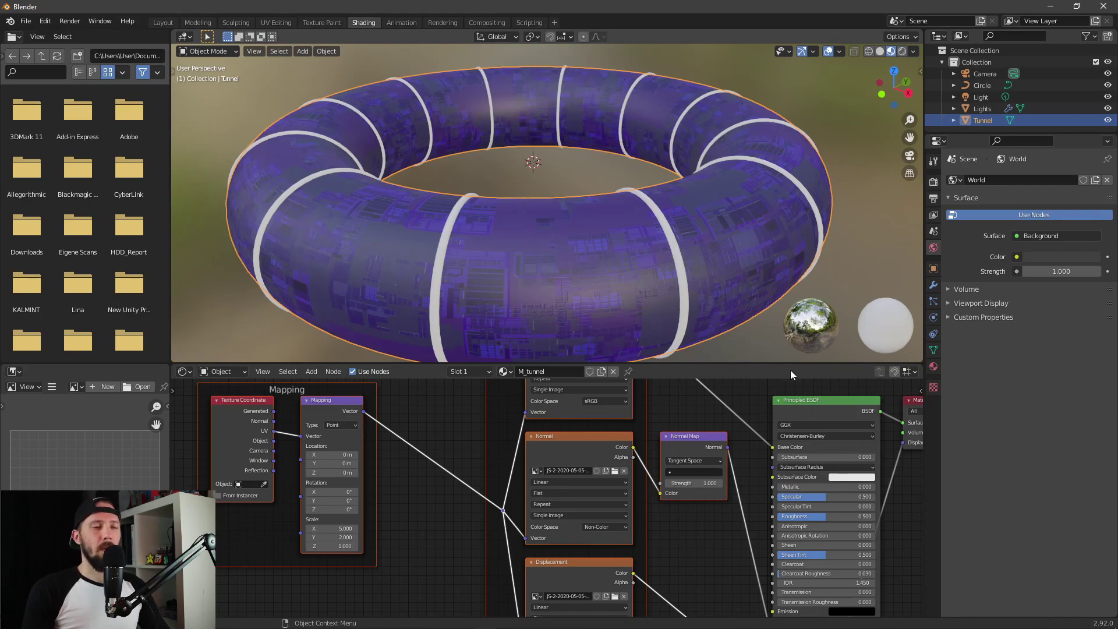
pyautogui.scroll(-5, 732, 402)
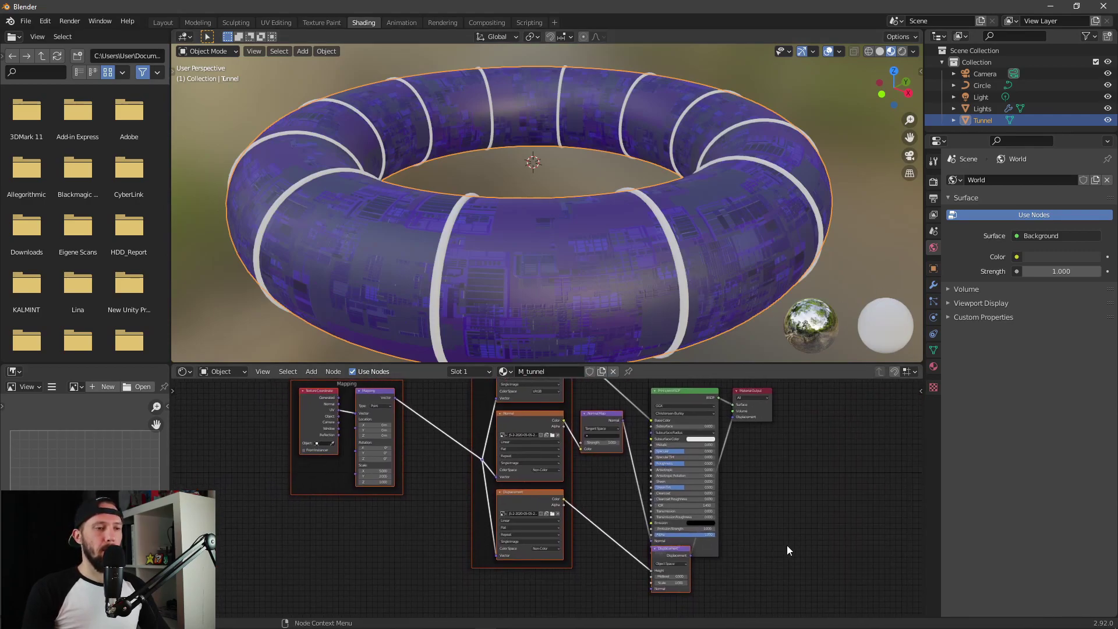
pyautogui.scroll(1, 788, 546)
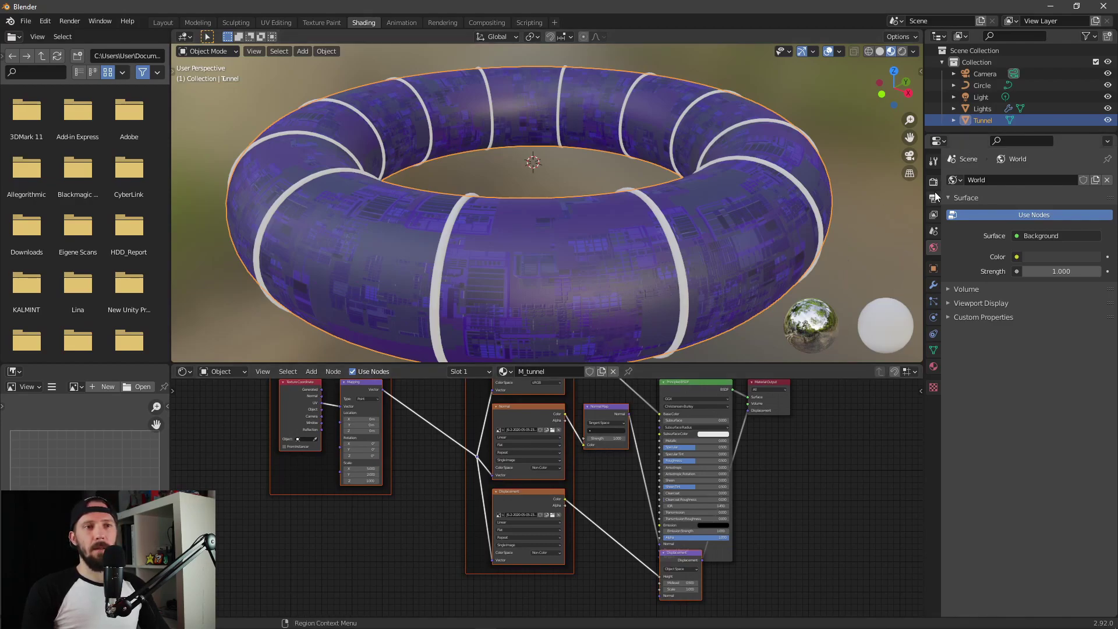
pyautogui.moveTo(761, 253); pyautogui.dragTo(688, 257, button='middle')
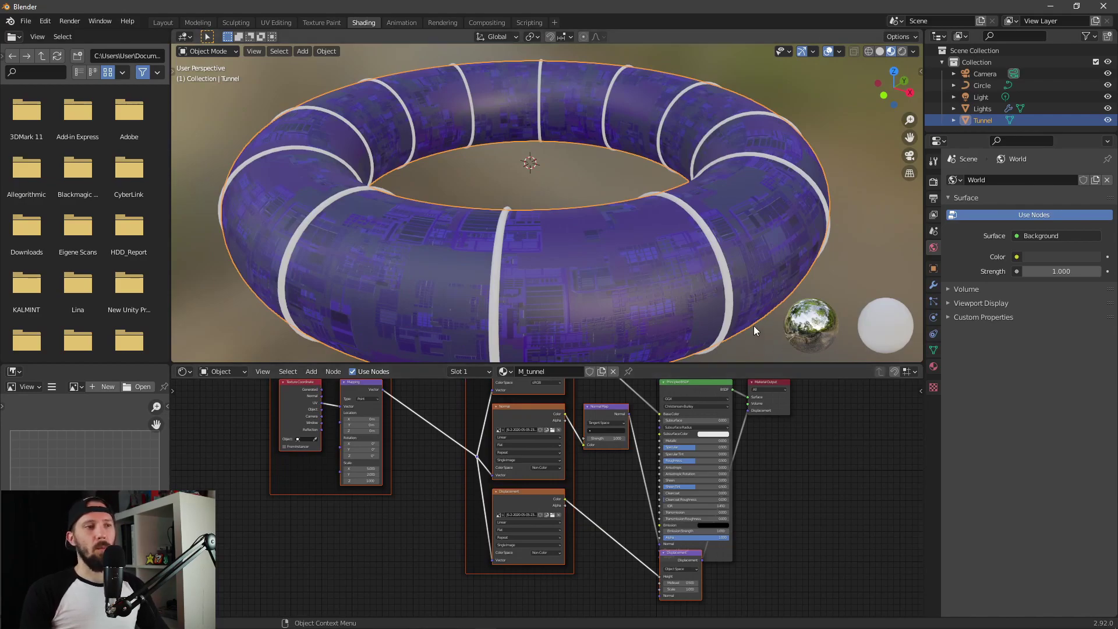
# - Move the Displacement node out from behind the Principled BSDF and shift the Material Output node farther from the shader
pyautogui.moveTo(804, 438); pyautogui.dragTo(730, 469, button='middle')
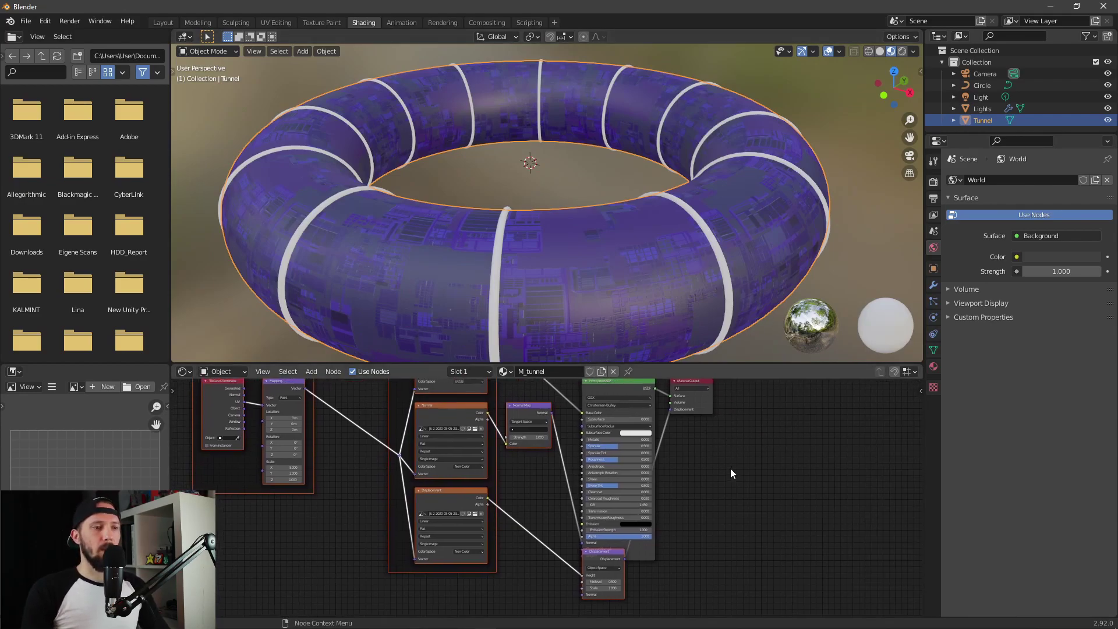
pyautogui.scroll(2, 730, 468)
pyautogui.moveTo(615, 521); pyautogui.dragTo(500, 497)
pyautogui.click(543, 550)
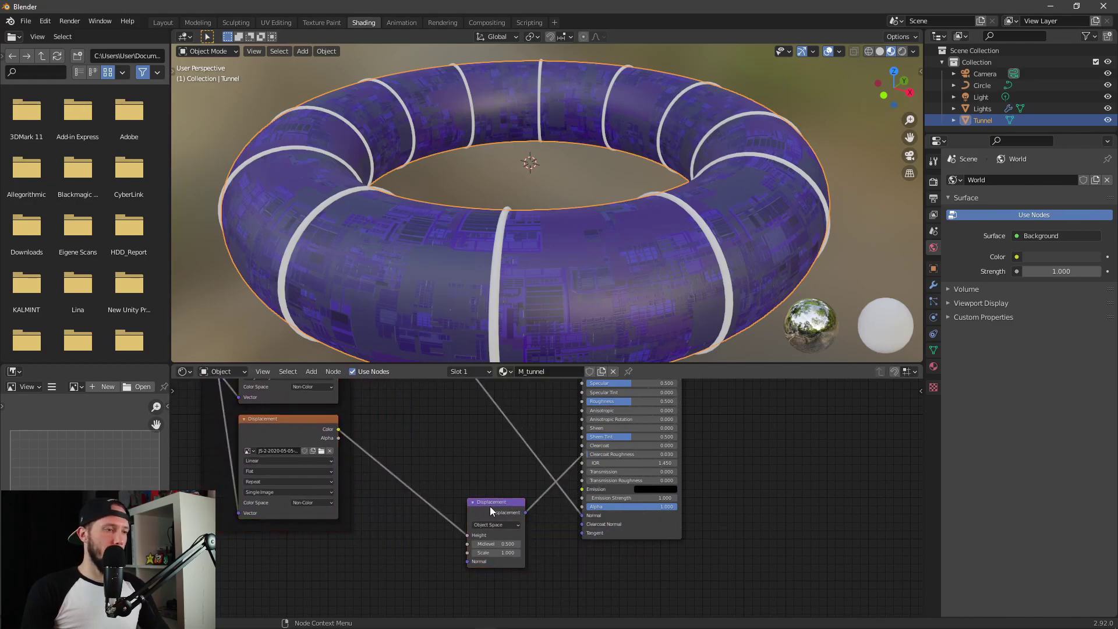
pyautogui.click(259, 419)
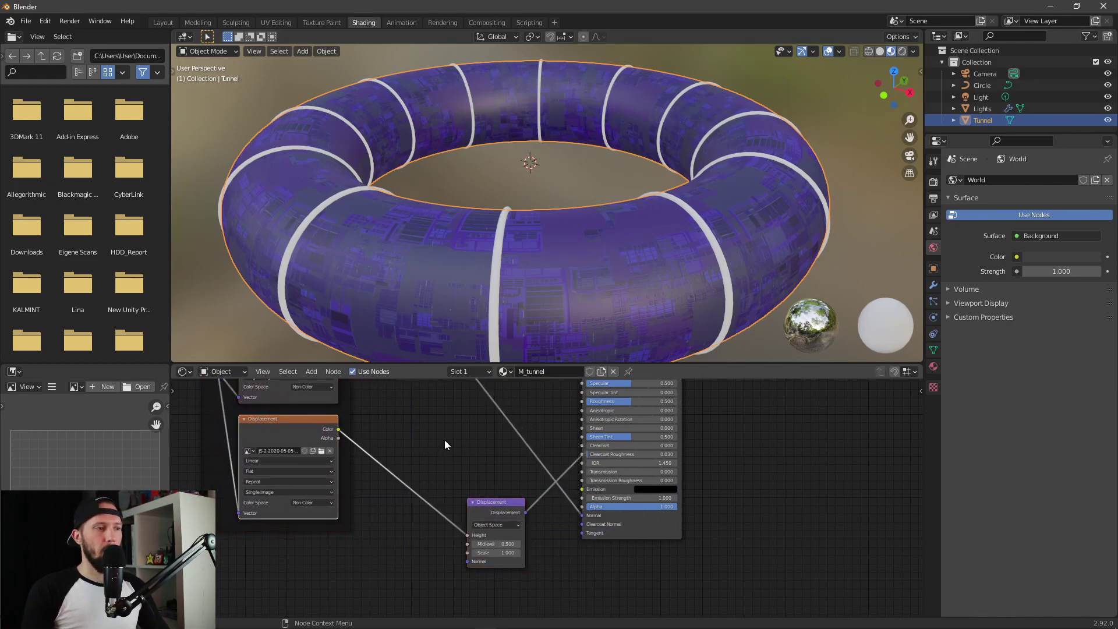
pyautogui.keyDown('ctrl'); pyautogui.hscroll(5, 445, 439); pyautogui.keyUp('ctrl')
pyautogui.keyDown('shift'); pyautogui.scroll(5, 456, 459); pyautogui.keyUp('shift')
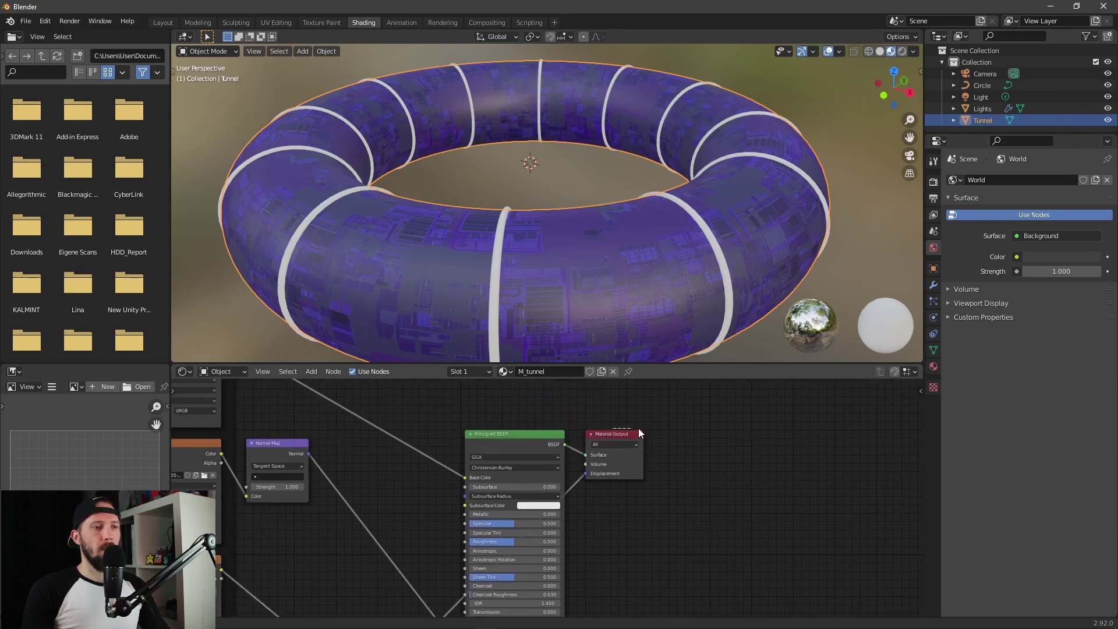
pyautogui.moveTo(624, 435); pyautogui.dragTo(645, 435)
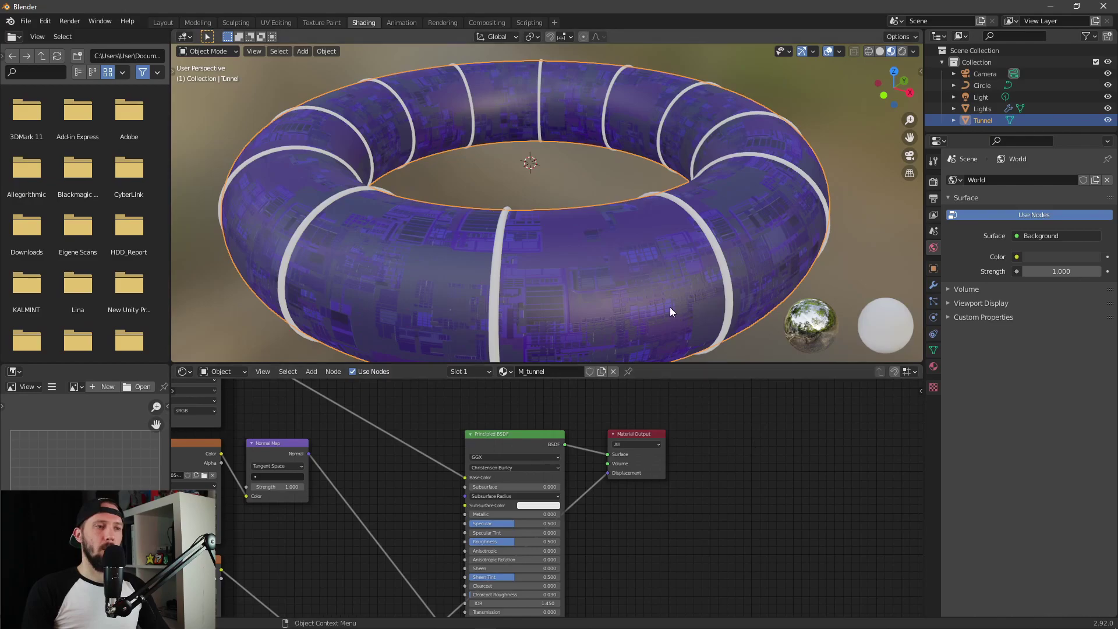
# - Add a Subdivision Surface modifier to the Tunnel object
pyautogui.click(933, 182)
pyautogui.click(934, 286)
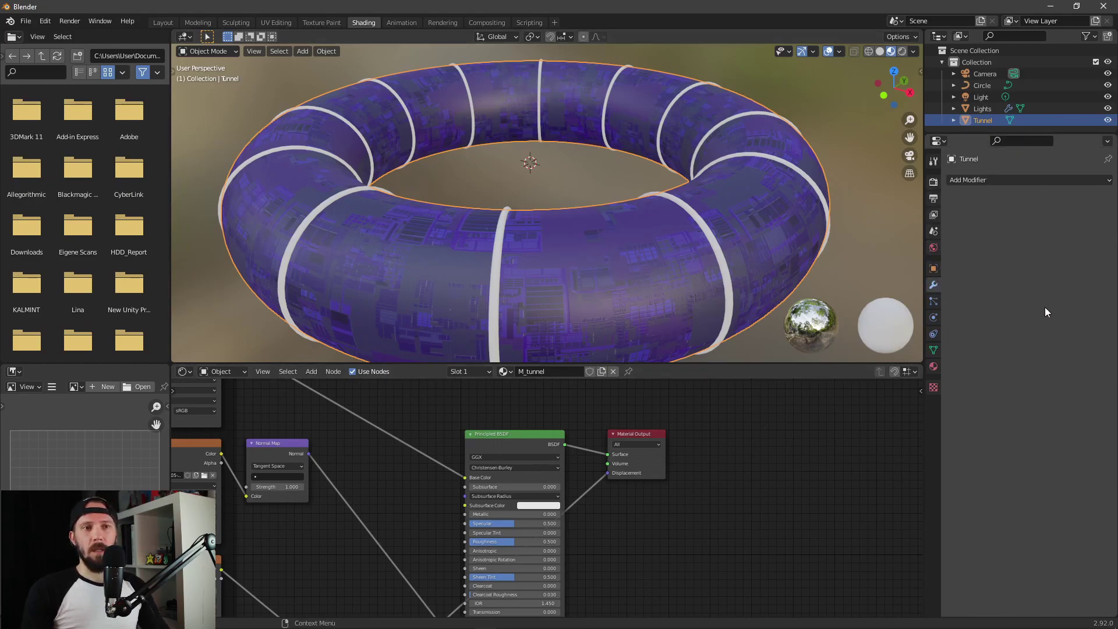
pyautogui.click(934, 182)
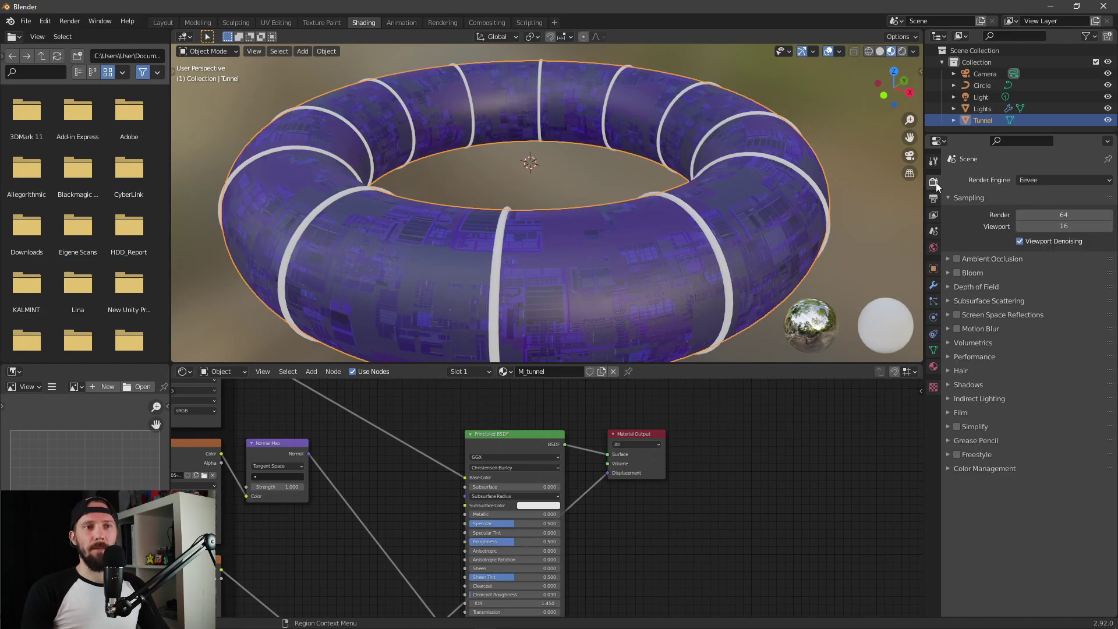
pyautogui.click(934, 286)
pyautogui.click(994, 179)
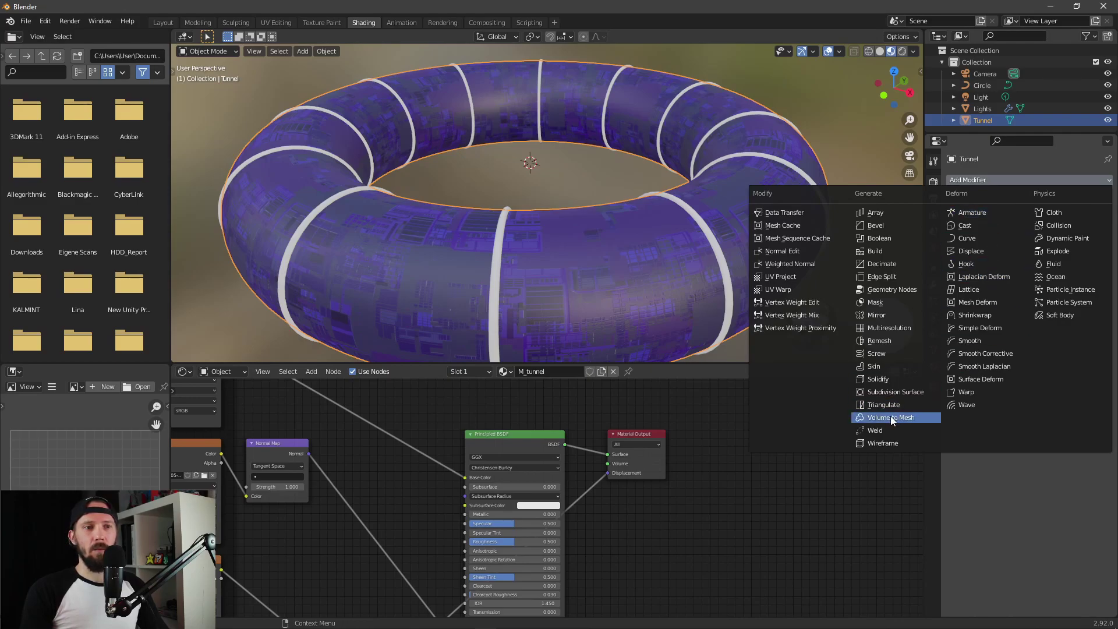
pyautogui.click(919, 392)
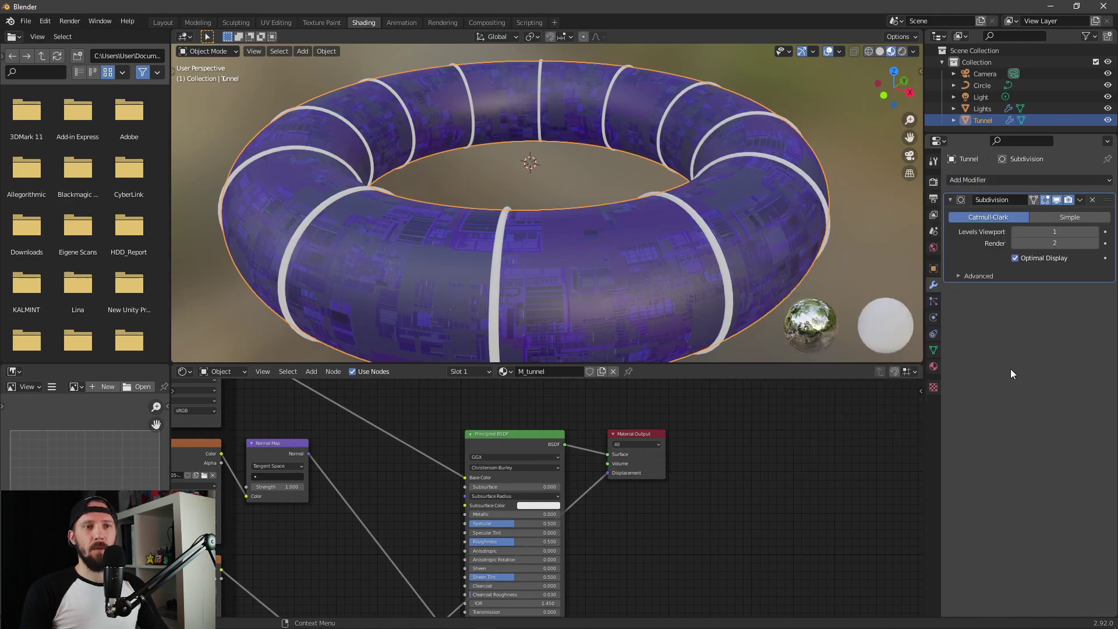
# - Set the Subdivision modifier's viewport and render levels to 4
pyautogui.click(1095, 231)
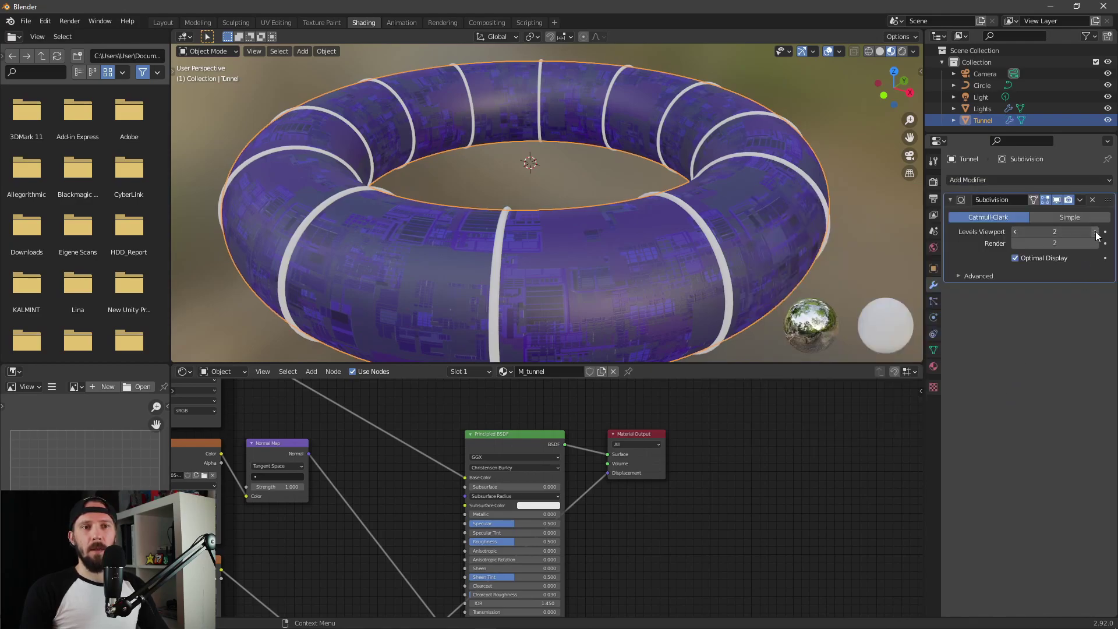
pyautogui.click(1096, 232)
pyautogui.click(1095, 232)
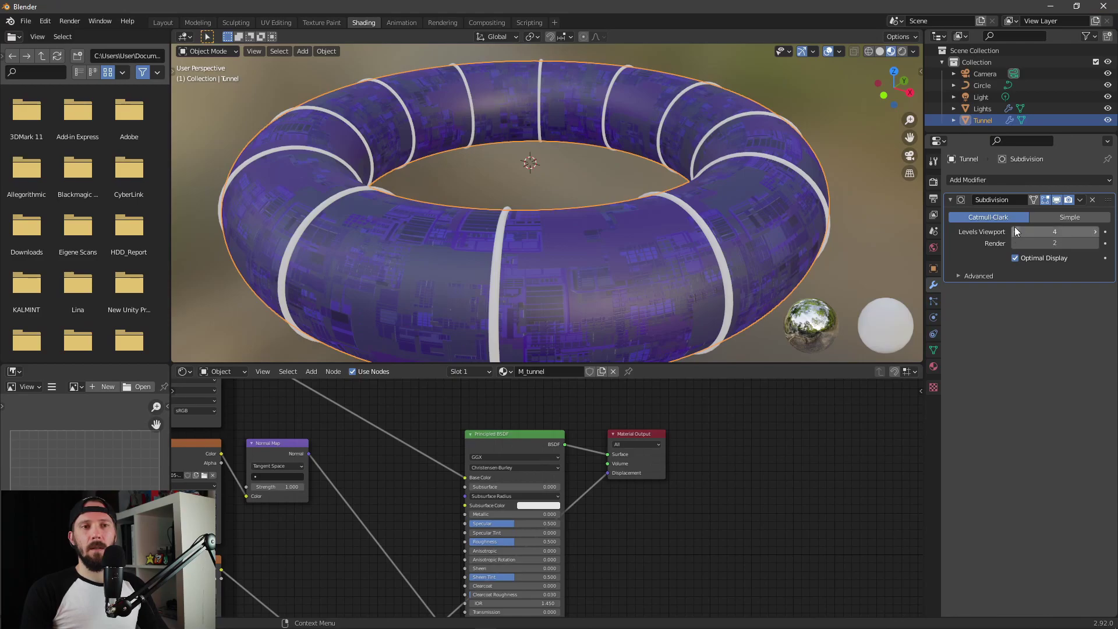
pyautogui.click(1095, 243)
pyautogui.click(1095, 243)
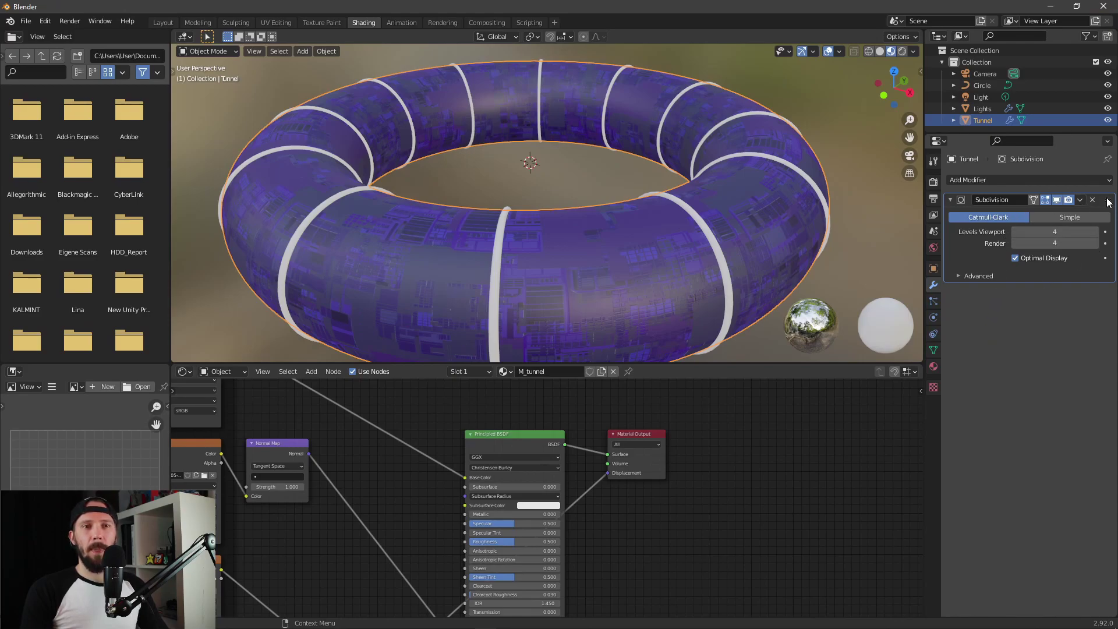
# - Save the scene as speedTunnel_01.blend in the 15_speedTunnel folder
pyautogui.hotkey('ctrl', 'shift', 's')
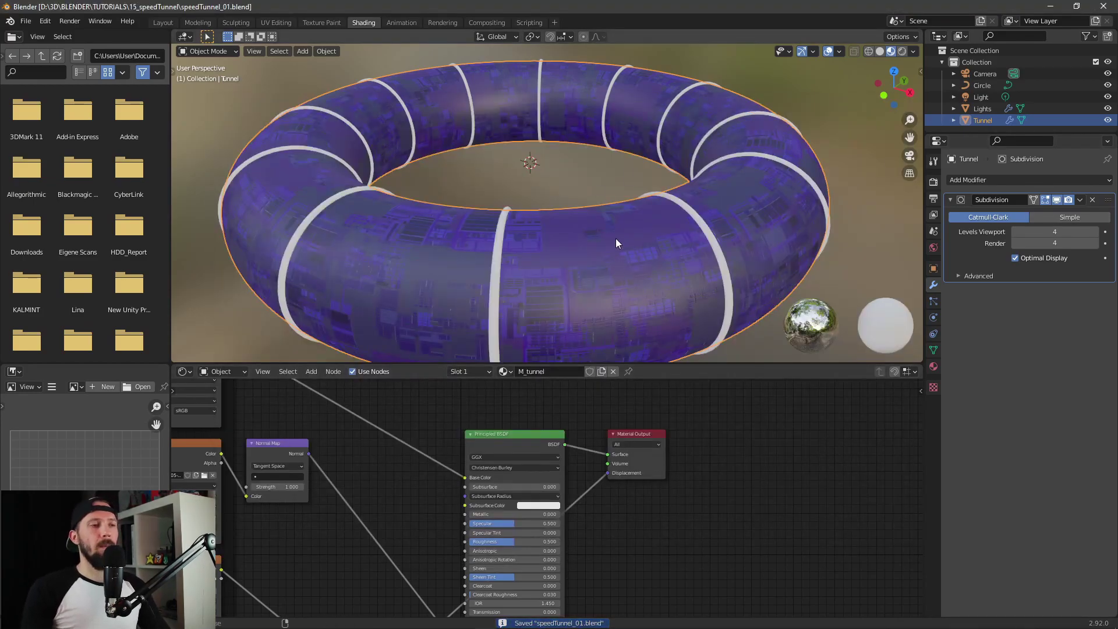
pyautogui.moveTo(616, 239); pyautogui.dragTo(652, 240, button='middle')
pyautogui.click(648, 266)
pyautogui.click(648, 268)
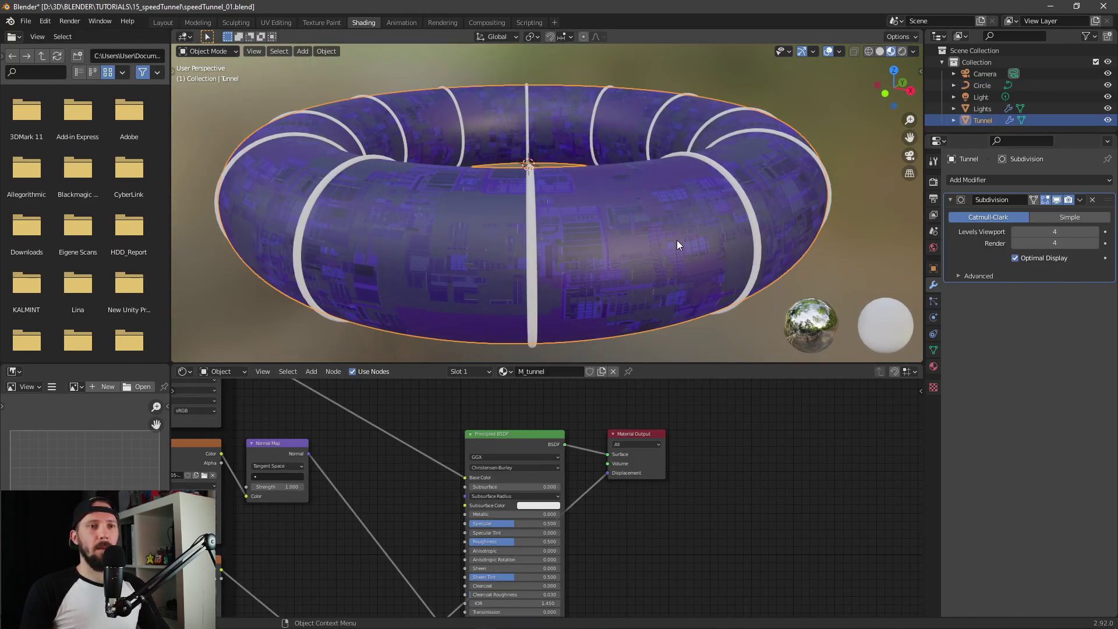
pyautogui.moveTo(676, 239); pyautogui.dragTo(657, 258, button='middle')
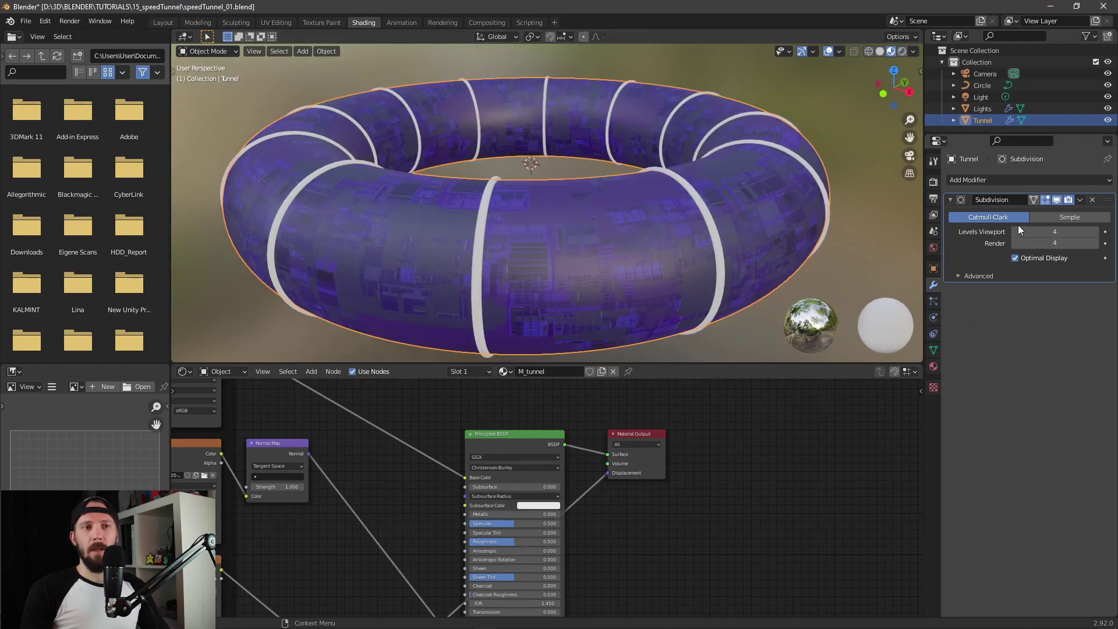
# - Add a Displace modifier below the Subdivision modifier on the Tunnel and check its effect on the torus
pyautogui.click(1014, 180)
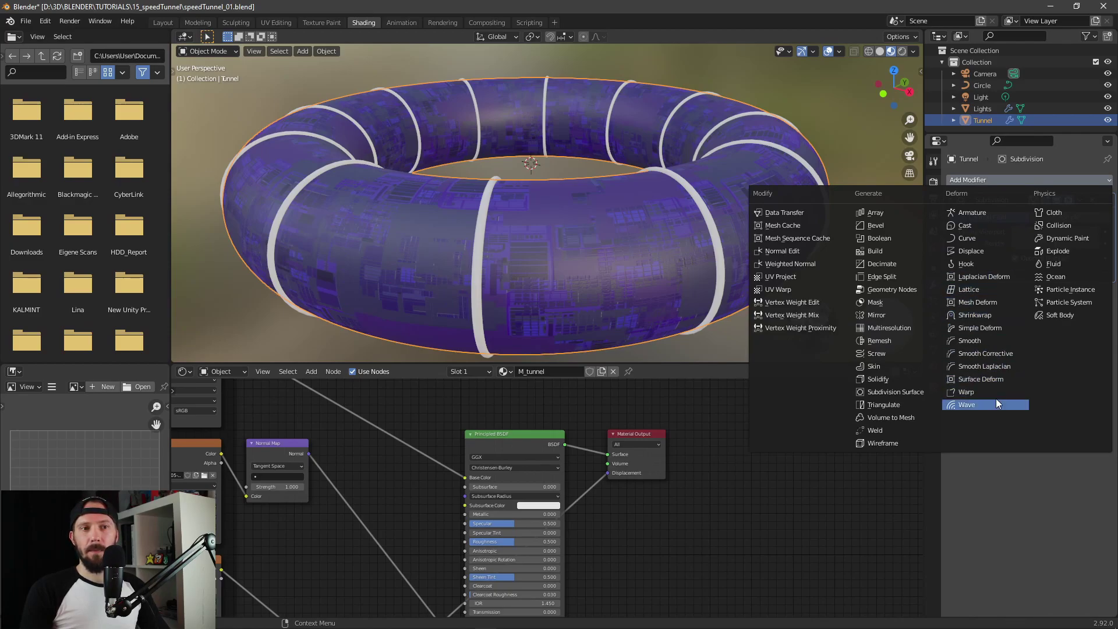
pyautogui.click(983, 252)
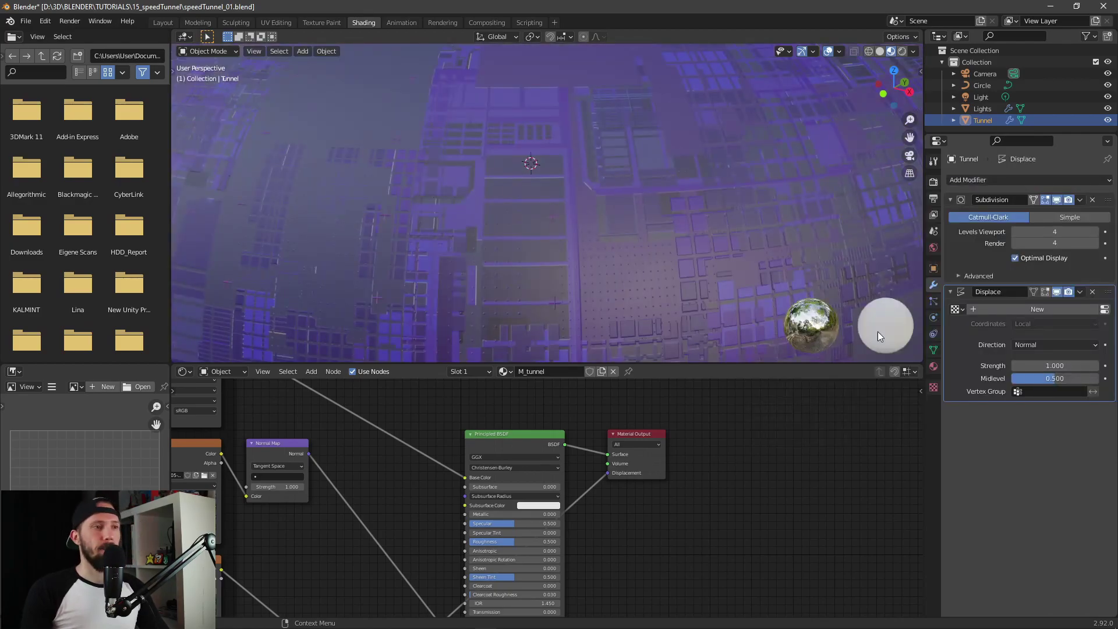
pyautogui.scroll(-5, 630, 274)
pyautogui.moveTo(629, 205); pyautogui.dragTo(610, 253, button='middle')
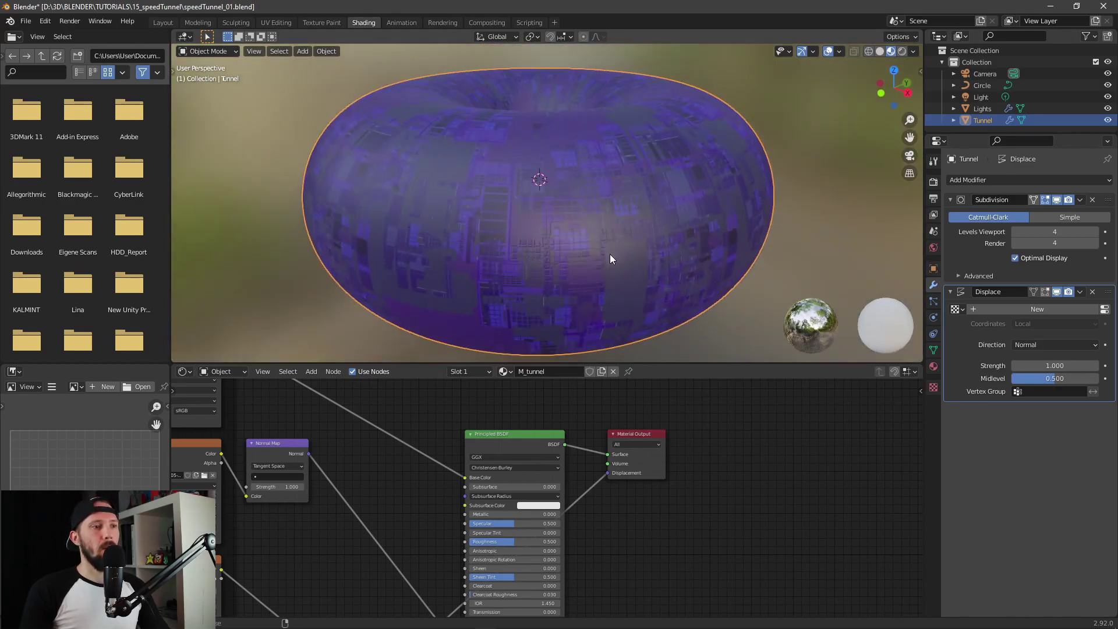
# - Create a new texture for the Displace modifier and assign the JS-2-2020-05-05 Seamless-Height image to it
pyautogui.click(1039, 310)
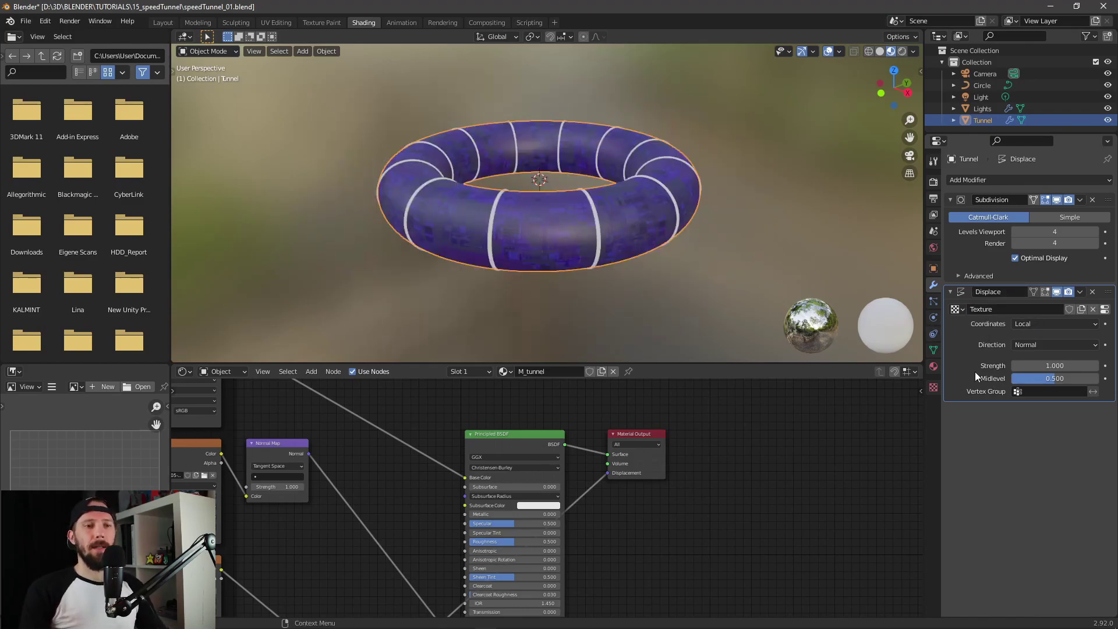
pyautogui.click(934, 387)
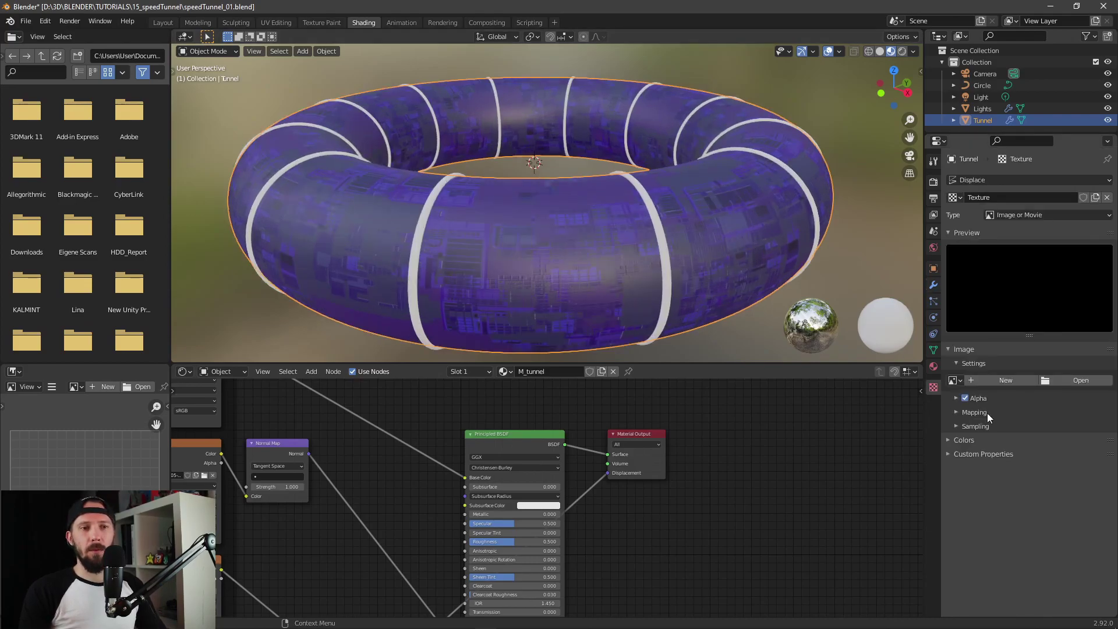
pyautogui.click(954, 380)
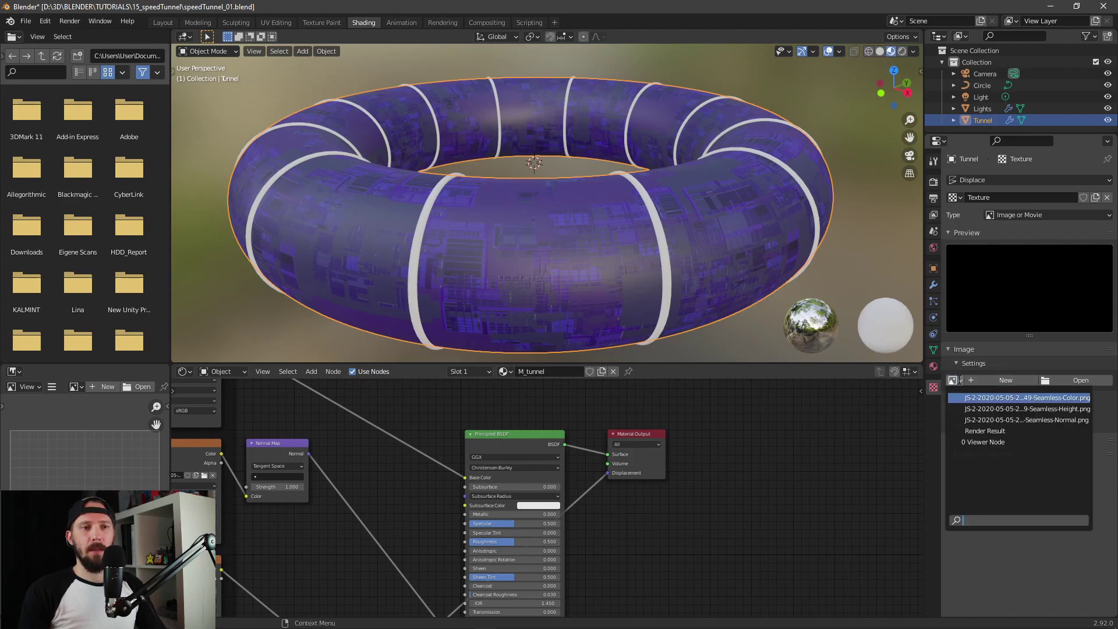
pyautogui.click(1020, 409)
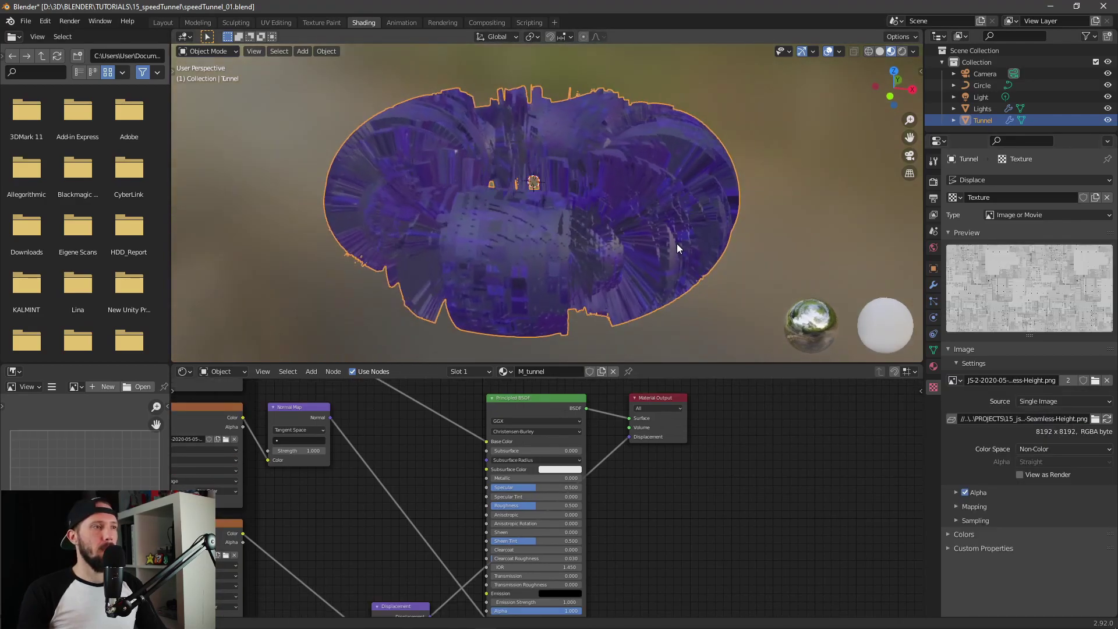
pyautogui.moveTo(677, 243); pyautogui.dragTo(605, 241, button='middle')
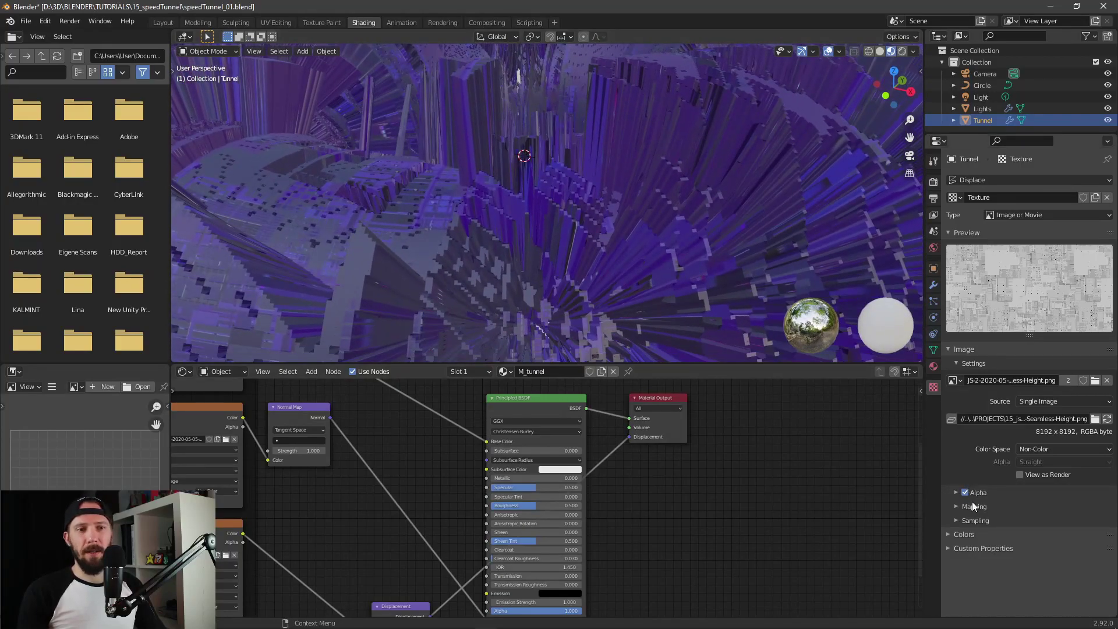
# - Set the Displace modifier's strength on the Tunnel to 0.2
pyautogui.click(934, 286)
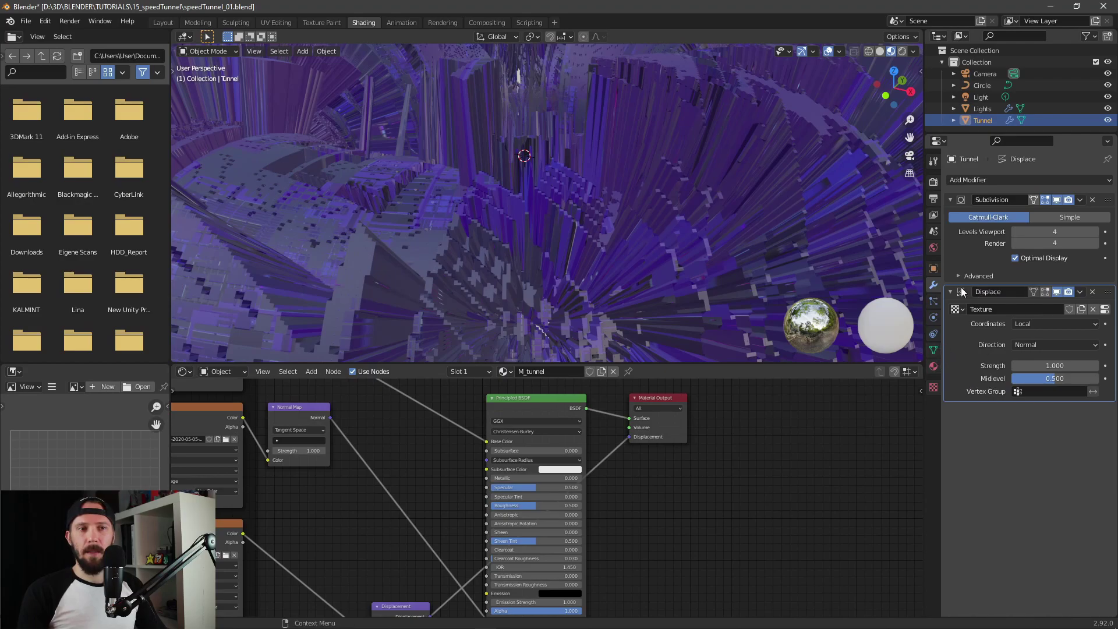
pyautogui.click(1097, 365)
pyautogui.write('1.0')
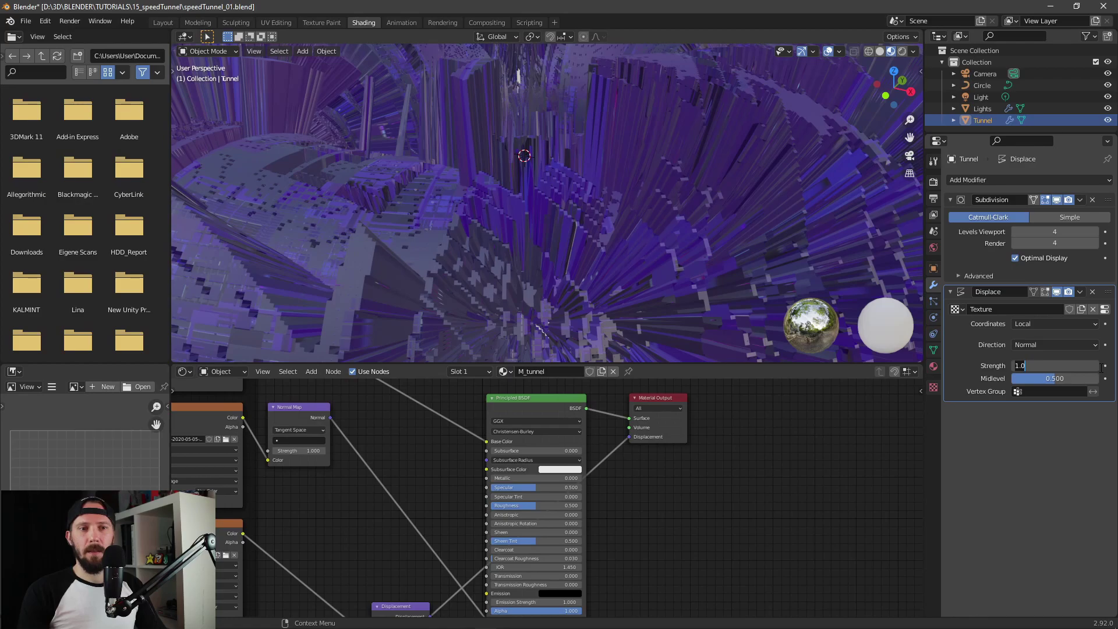
pyautogui.press('BackSpace')
pyautogui.press('BackSpace')
pyautogui.press('BackSpace')
pyautogui.write('0')
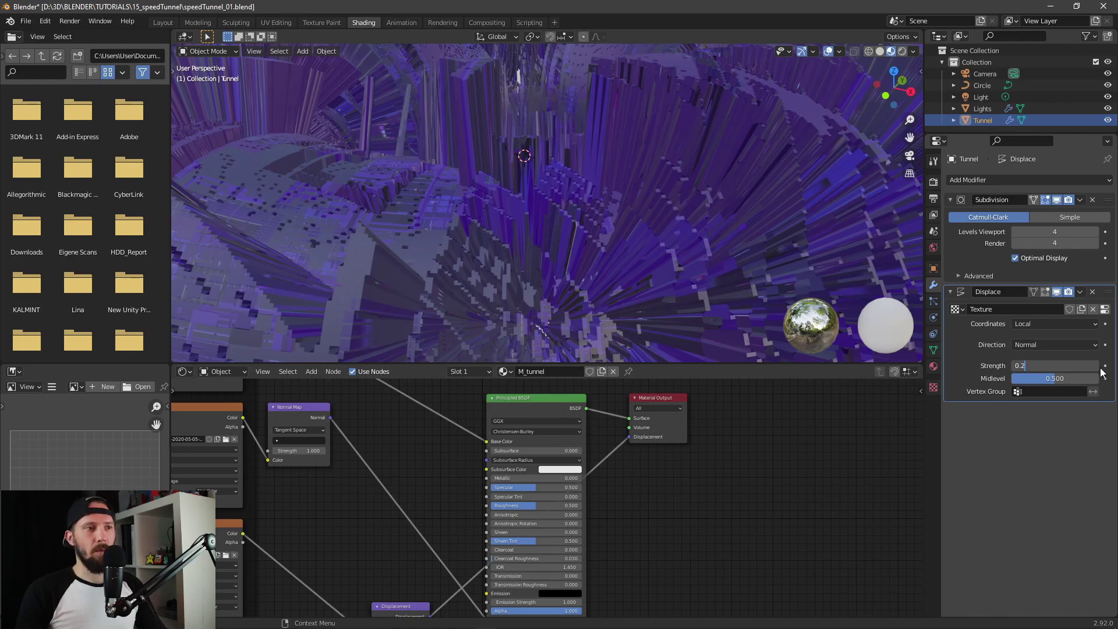
pyautogui.write('.2')
pyautogui.press('Return')
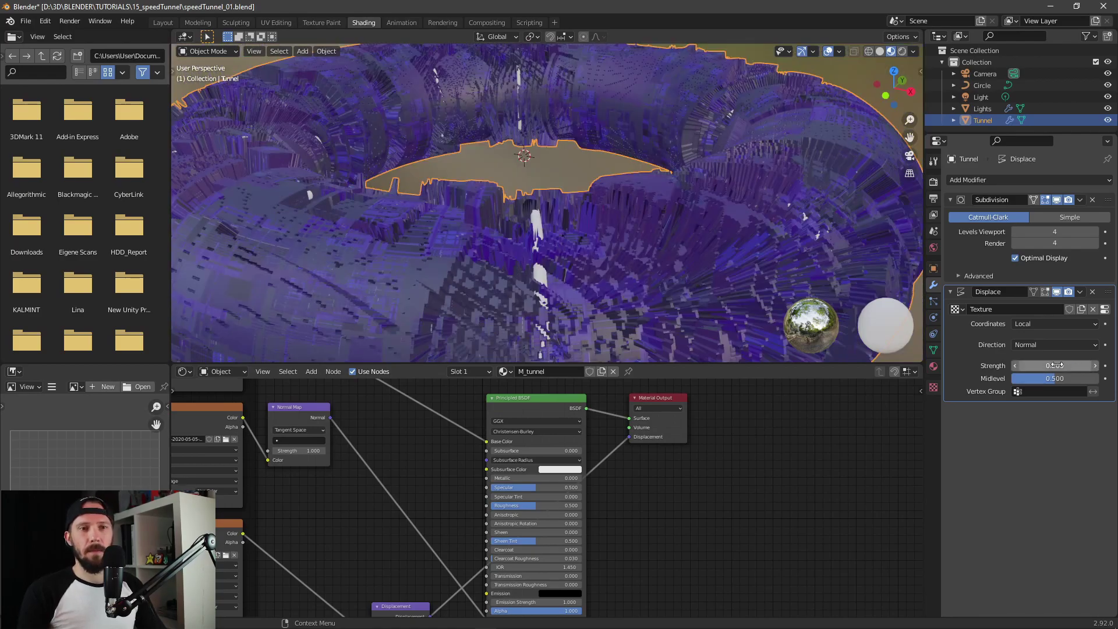
pyautogui.moveTo(694, 184); pyautogui.dragTo(654, 242, button='middle')
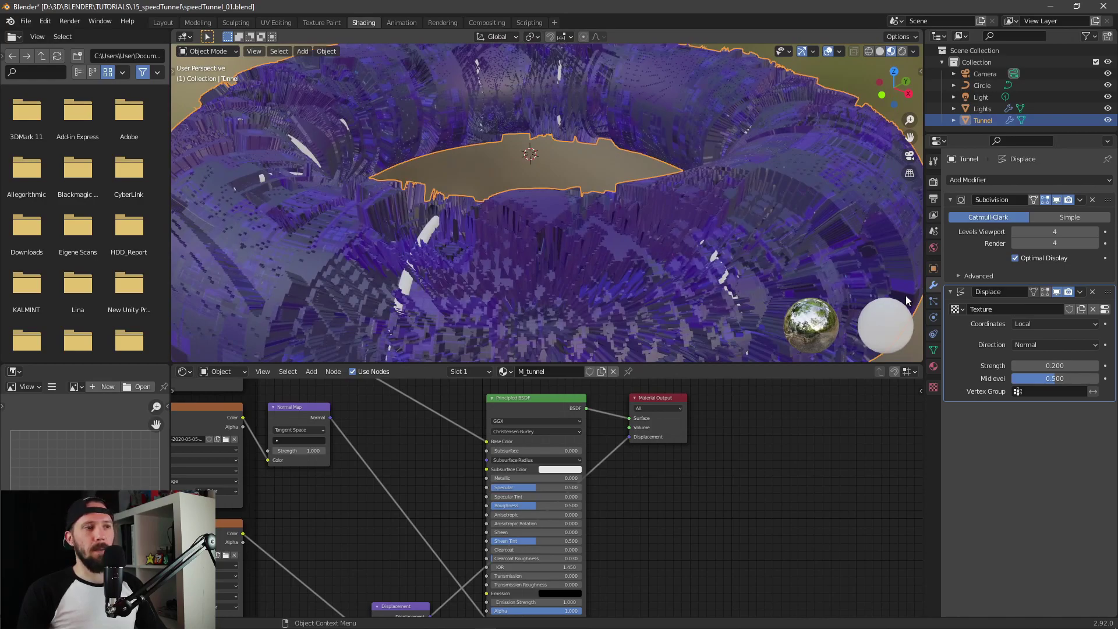
# - Reduce the Displace modifier's strength to 0.1 and check the relief inside and outside the torus
pyautogui.click(1067, 357)
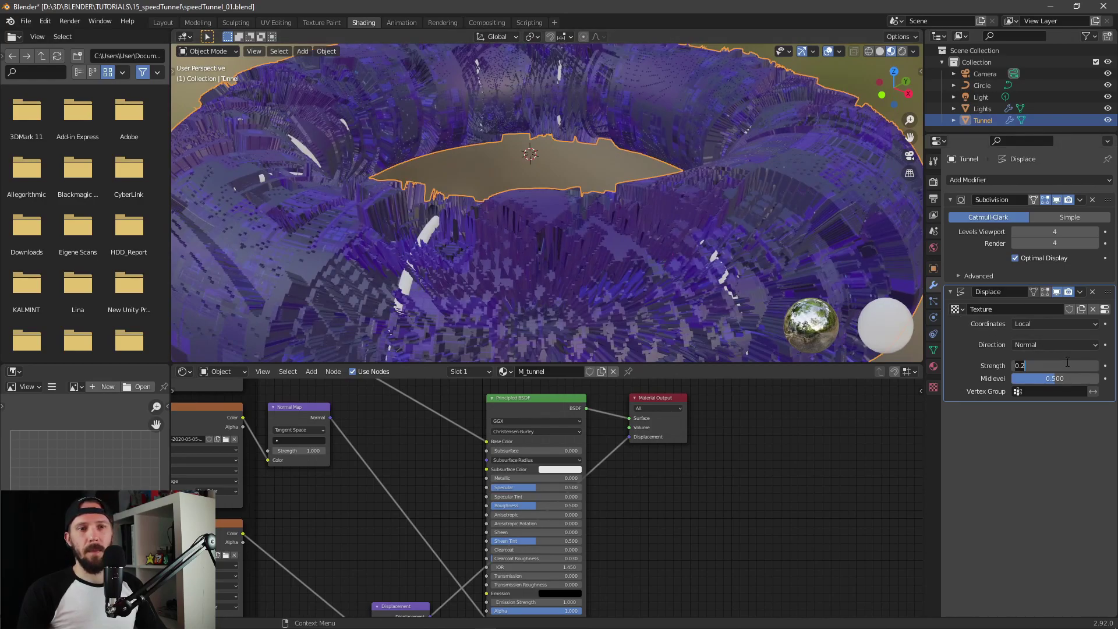
pyautogui.press('Left')
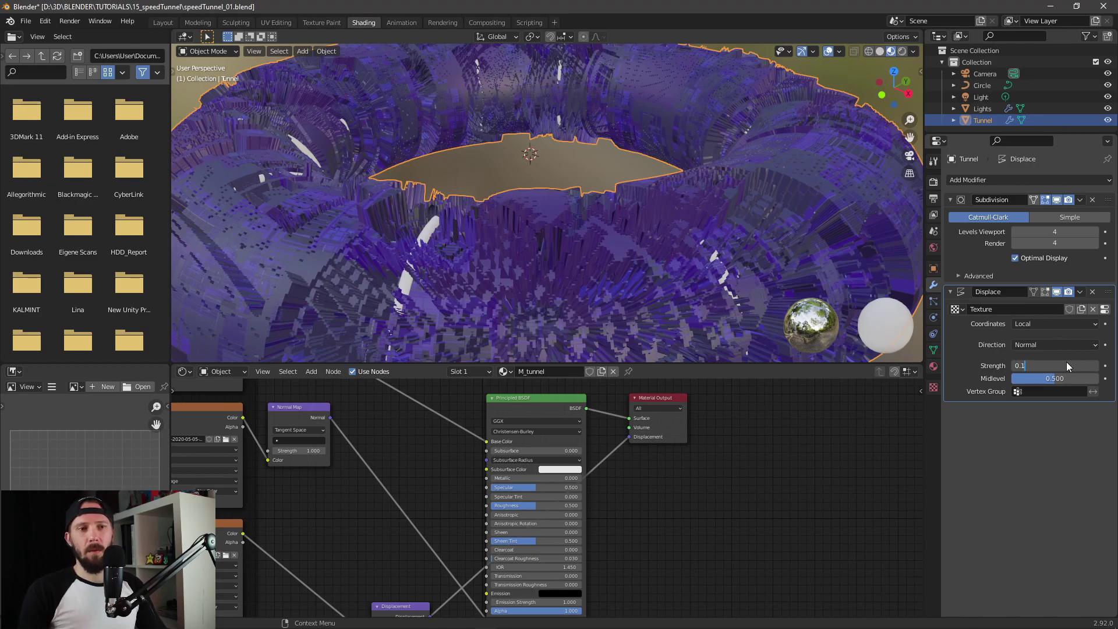
pyautogui.press('Return')
pyautogui.scroll(10, 692, 237)
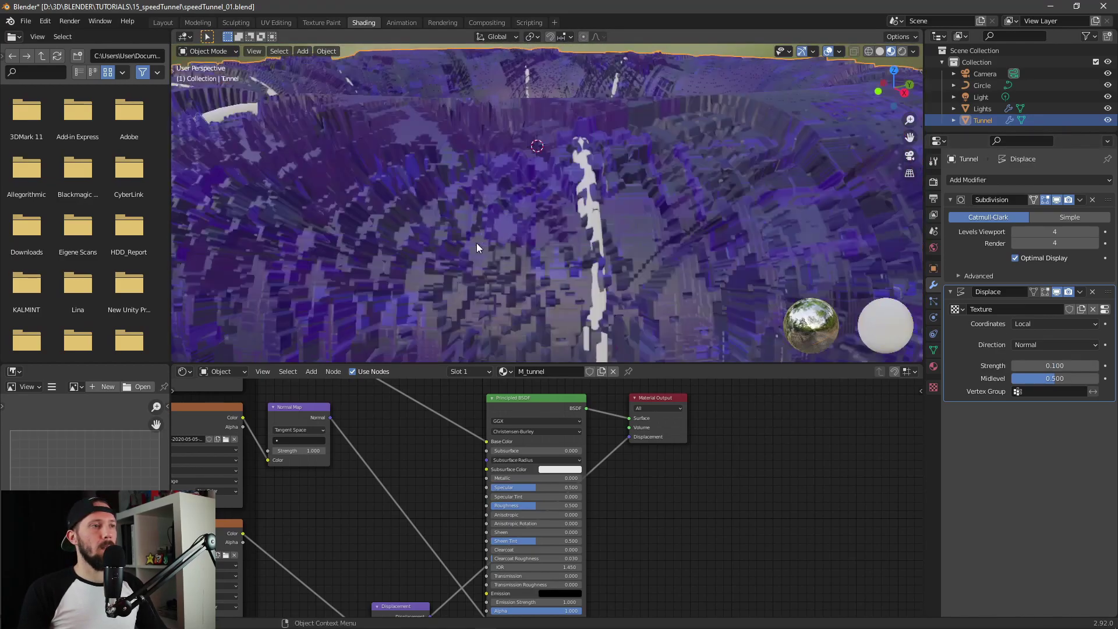
pyautogui.moveTo(476, 249); pyautogui.dragTo(187, 273, button='middle')
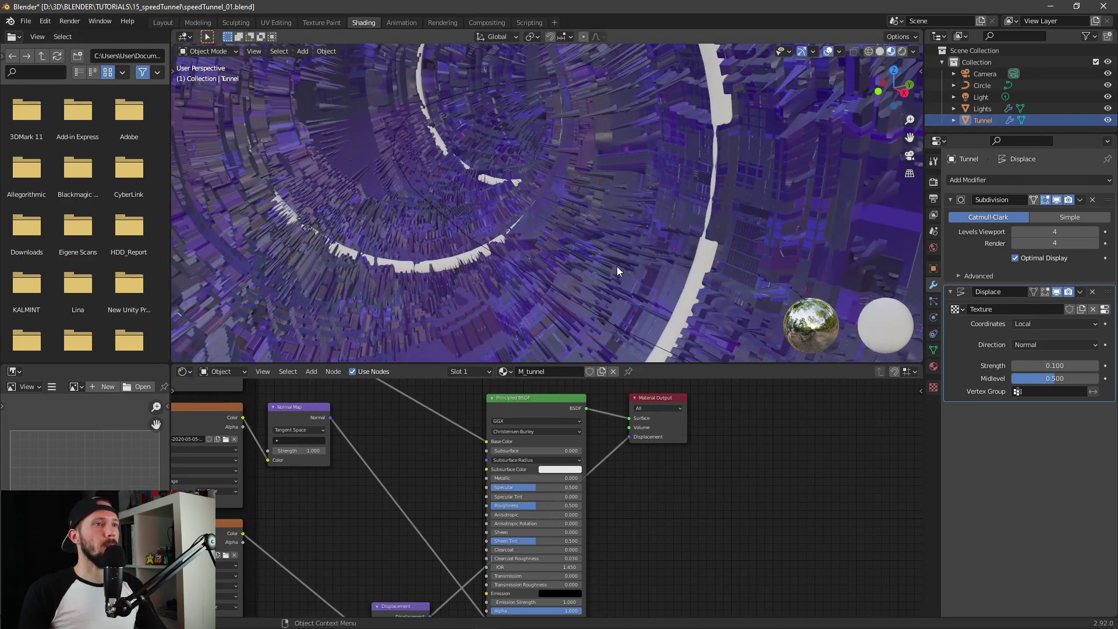
pyautogui.scroll(-6, 605, 247)
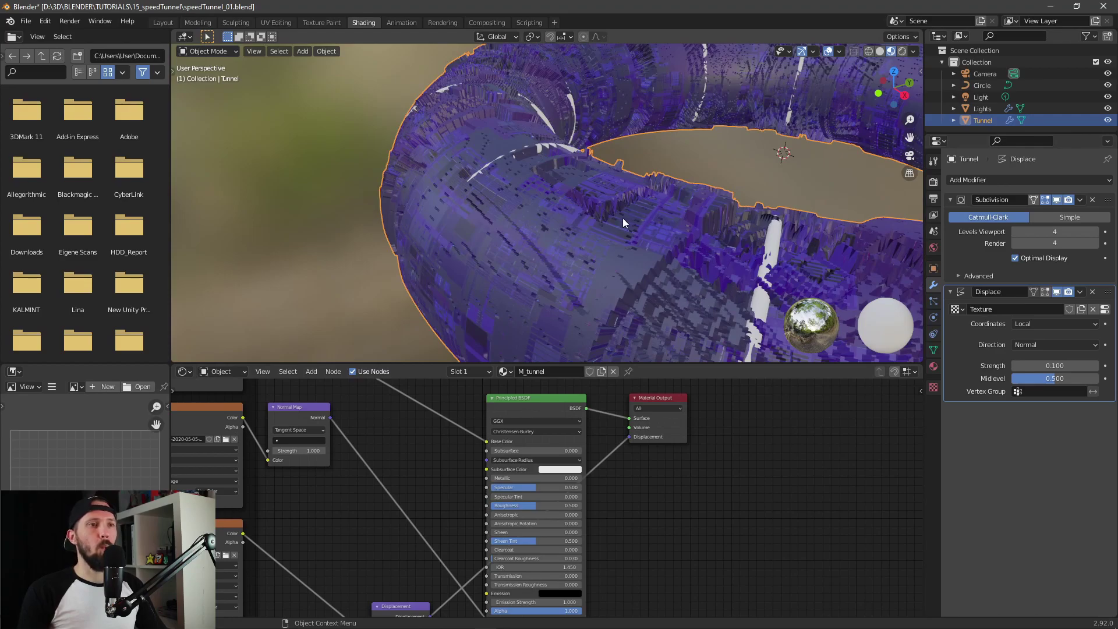
pyautogui.moveTo(550, 222); pyautogui.dragTo(603, 229, button='middle')
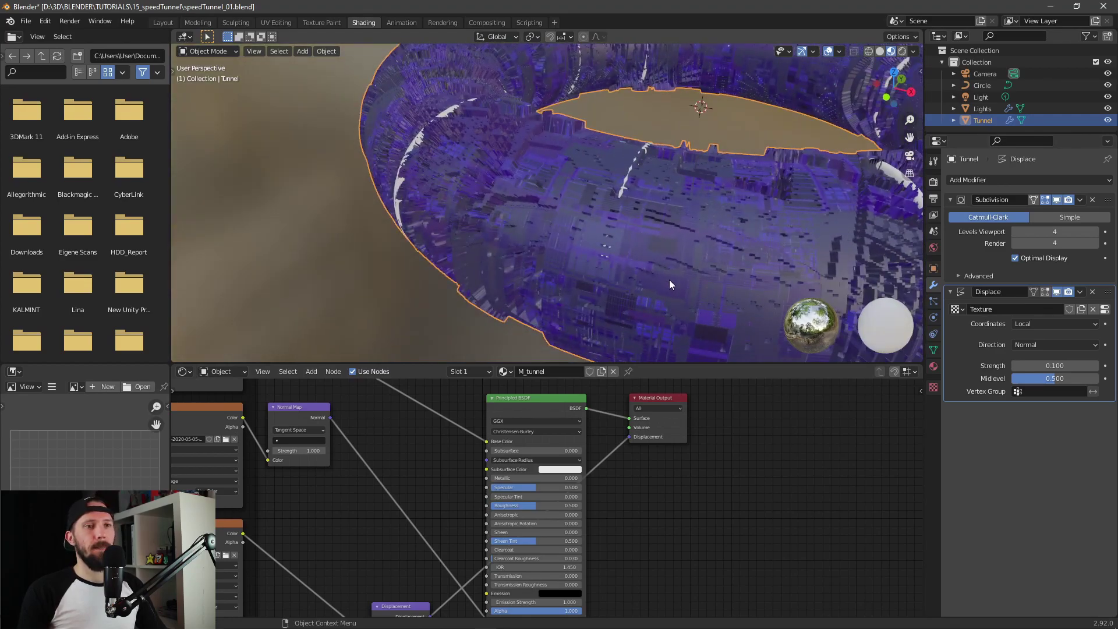
# - Set the Displace texture's image repeat to 5 in X and 2 in Y, matching the material's Mapping node scale
pyautogui.click(934, 387)
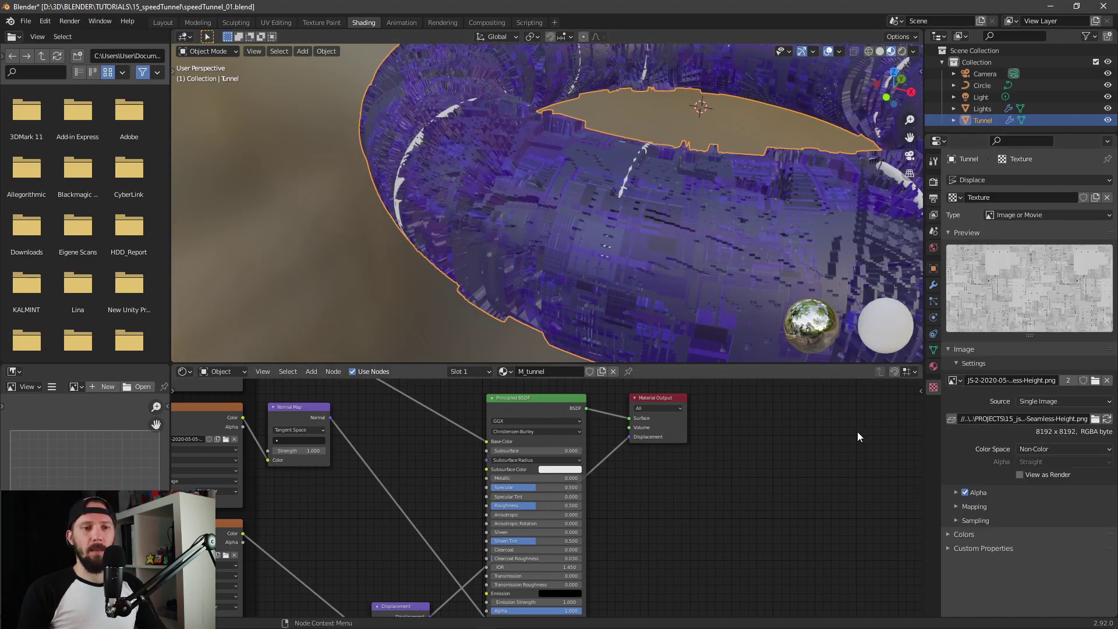
pyautogui.keyDown('ctrl'); pyautogui.hscroll(-10, 419, 482); pyautogui.keyUp('ctrl')
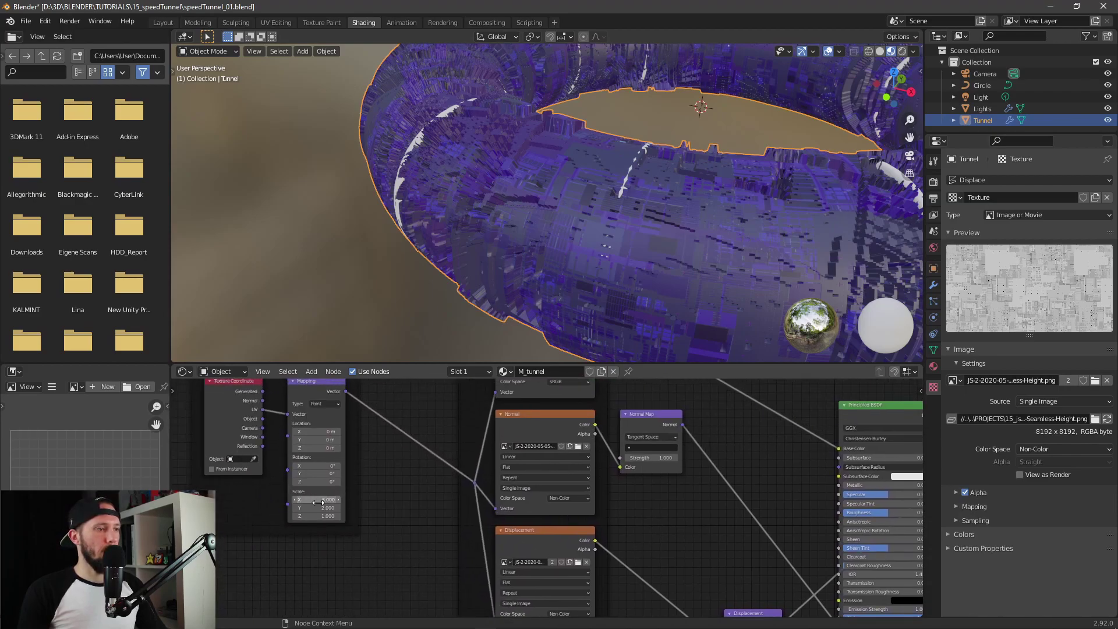
pyautogui.moveTo(317, 502); pyautogui.dragTo(310, 517, button='middle')
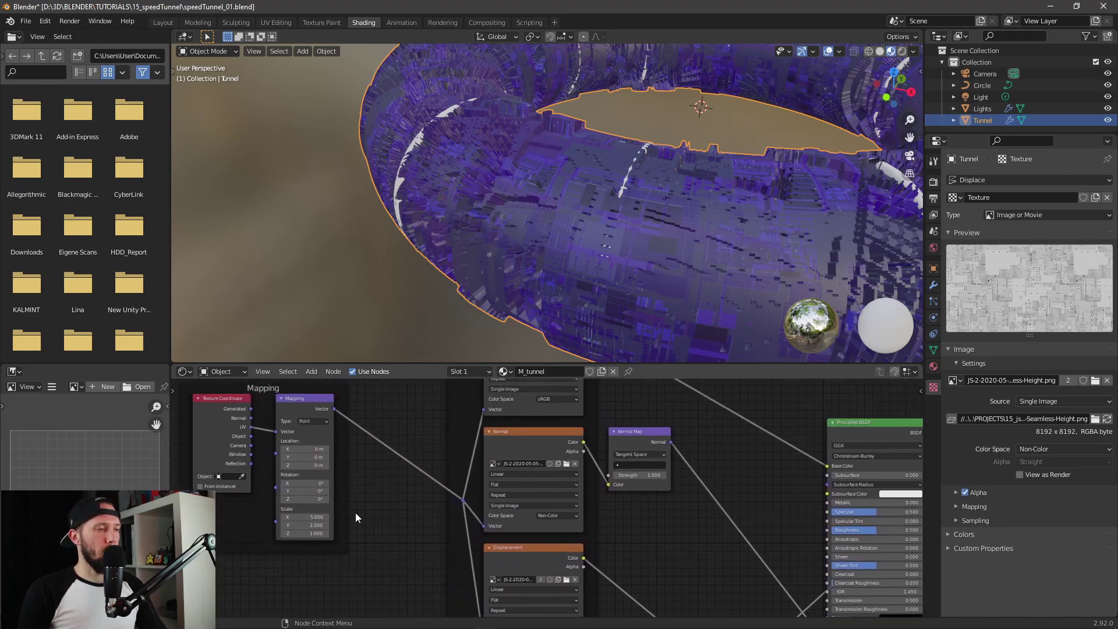
pyautogui.click(311, 517)
pyautogui.write('5')
pyautogui.press('Return')
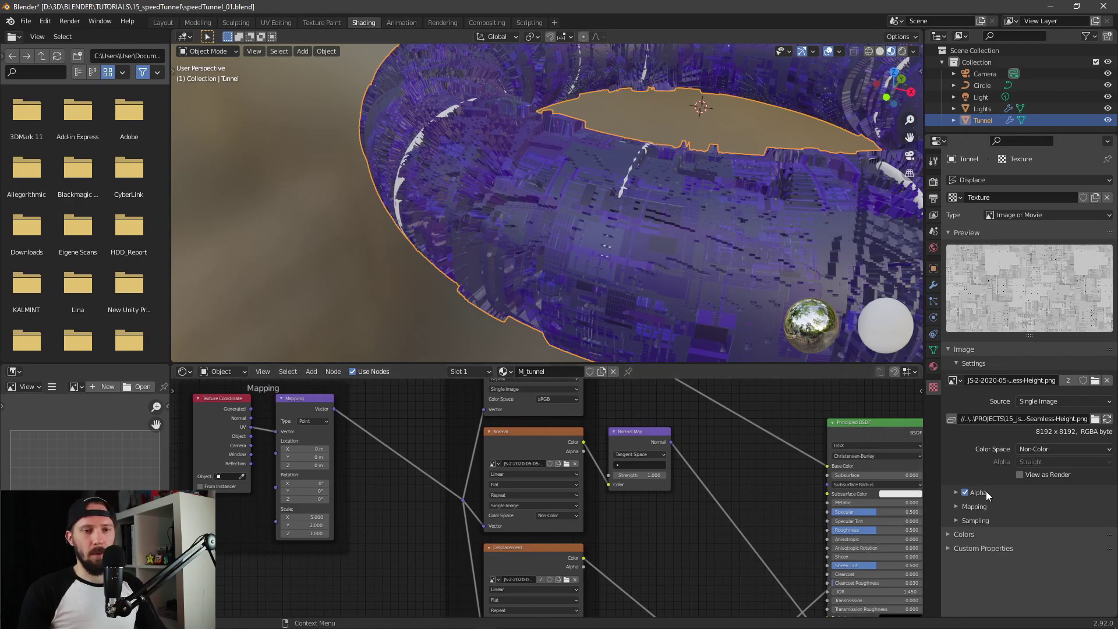
pyautogui.click(956, 506)
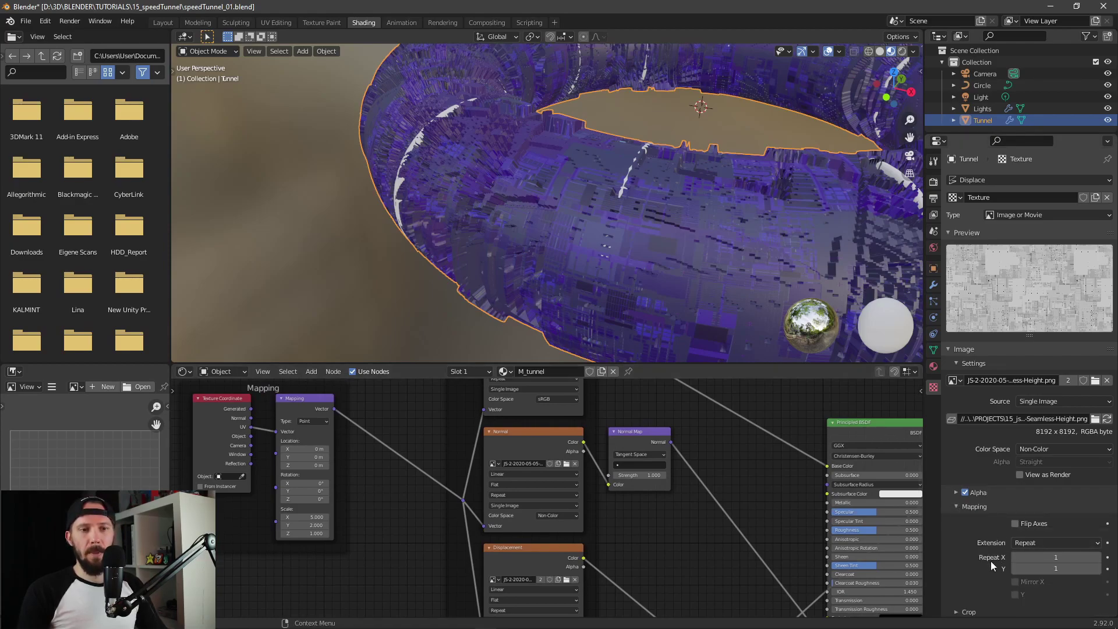
pyautogui.scroll(-2, 990, 560)
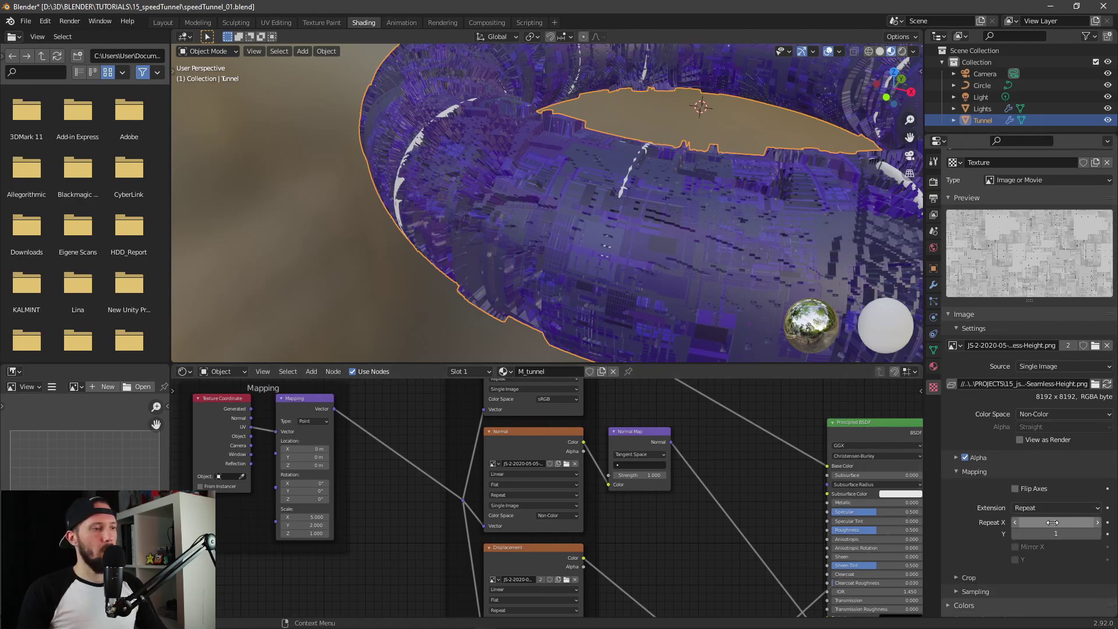
pyautogui.click(1053, 523)
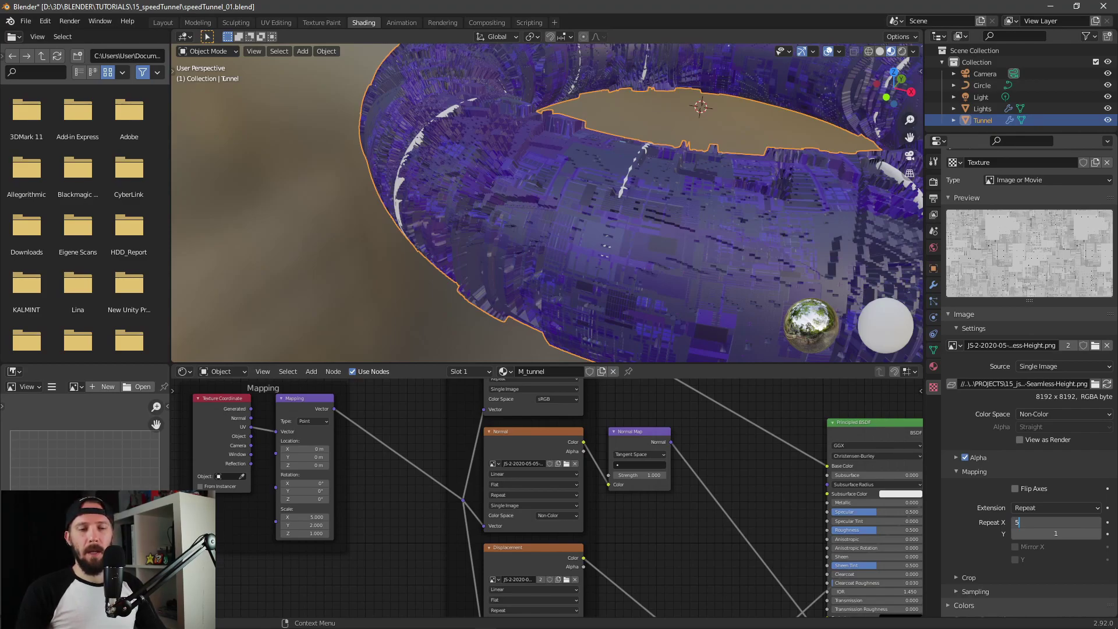
pyautogui.press('Tab')
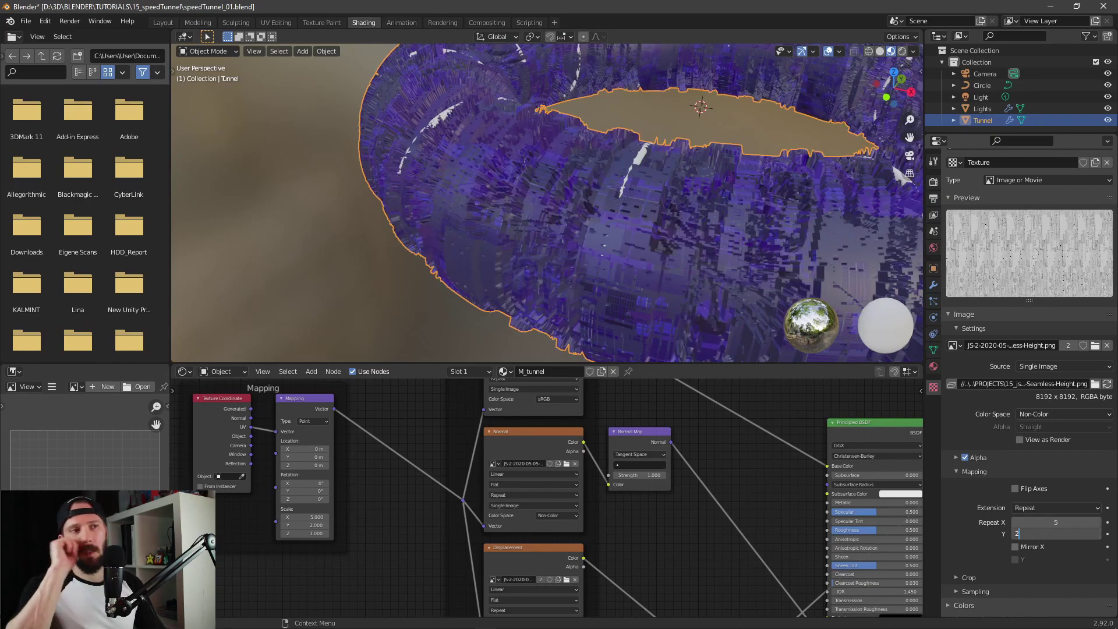
pyautogui.press('Return')
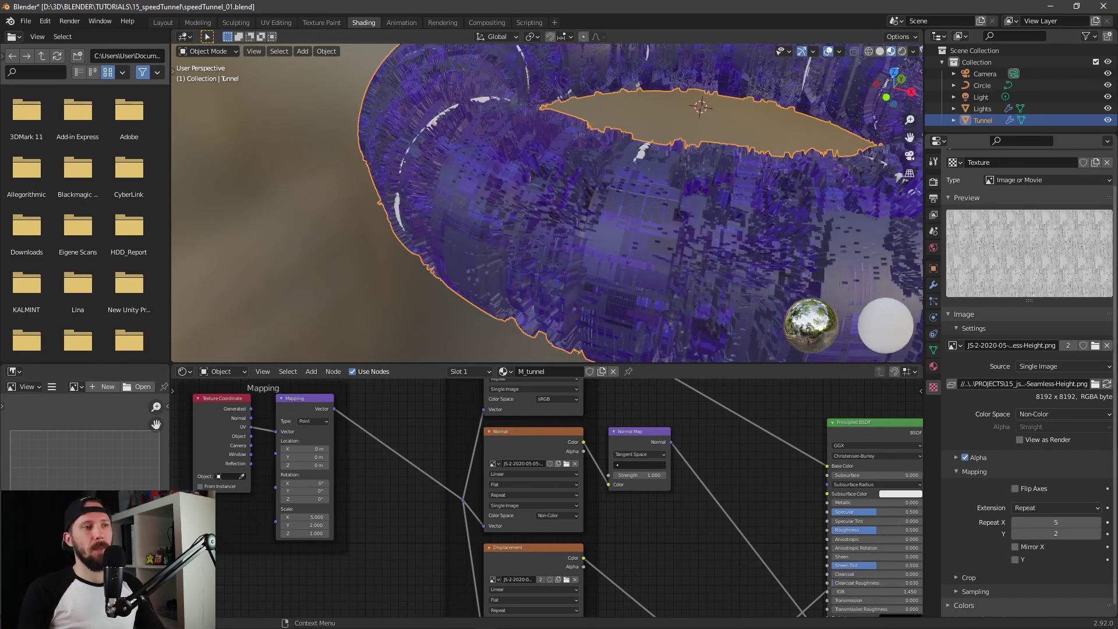
# - Set the Displace modifier's texture coordinates to UV
pyautogui.click(934, 285)
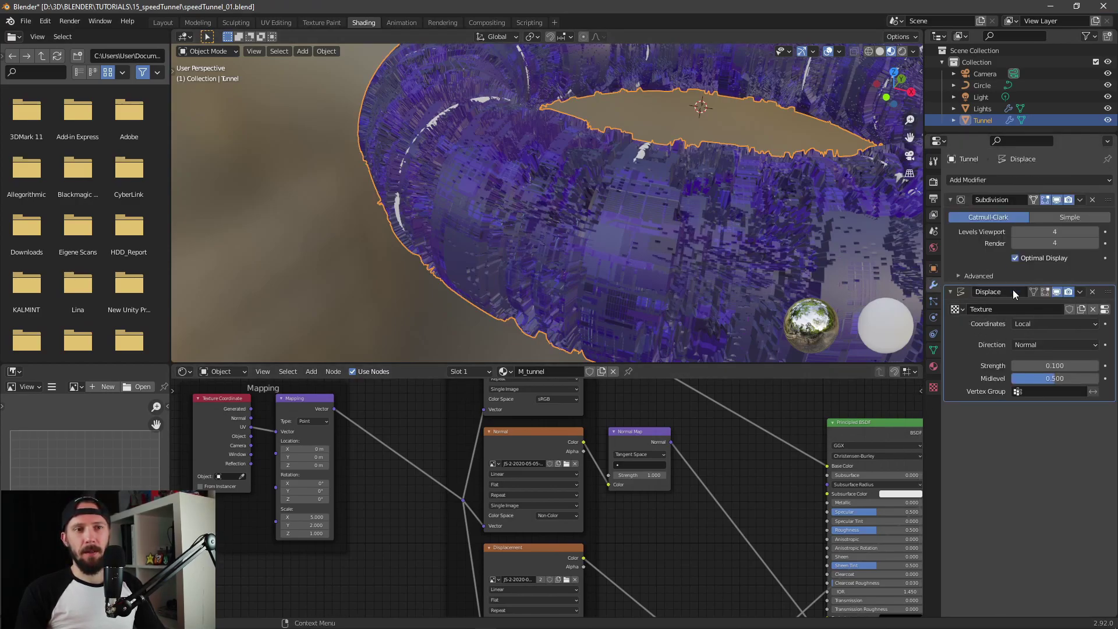
pyautogui.click(1061, 325)
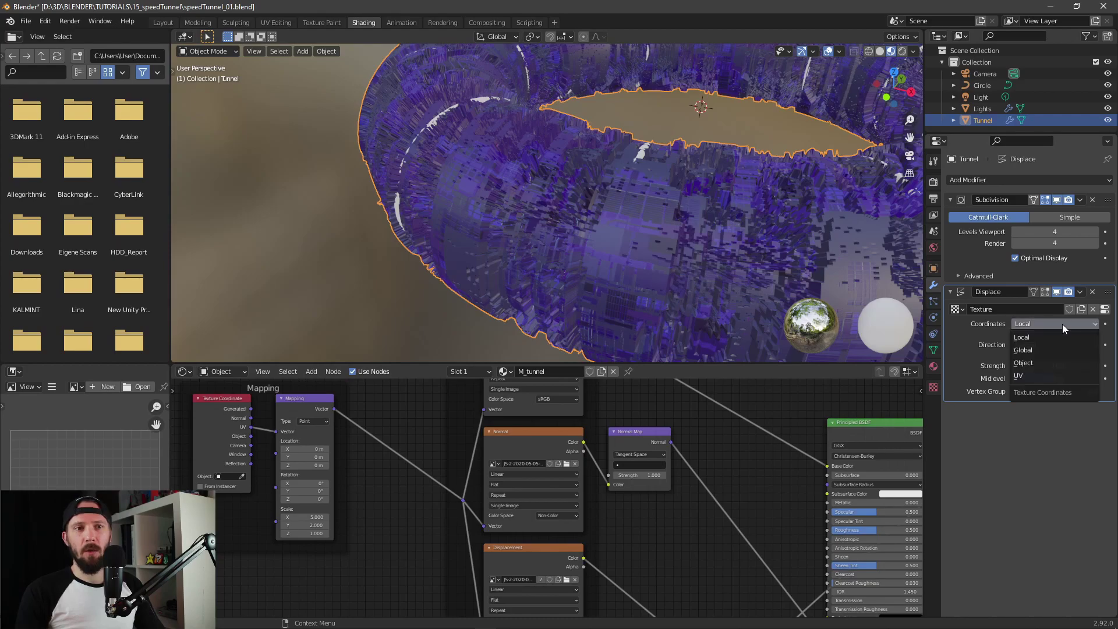
pyautogui.click(1047, 375)
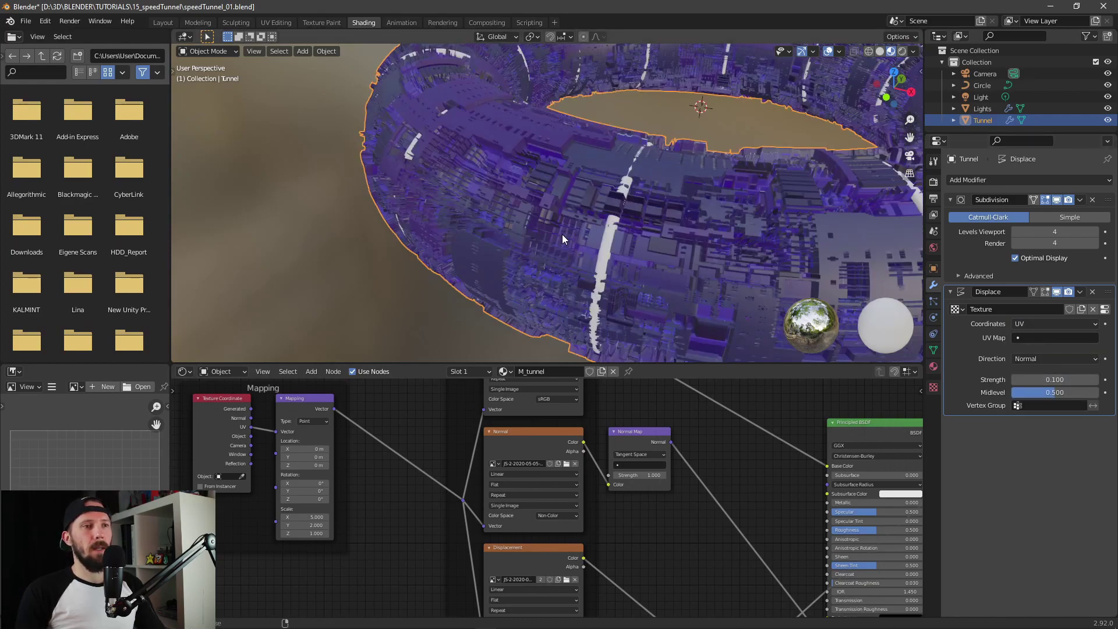
# - Examine the UV-mapped displacement on the torus exterior and along the inner tunnel walls around the ring lights
pyautogui.moveTo(561, 234); pyautogui.dragTo(609, 250, button='middle')
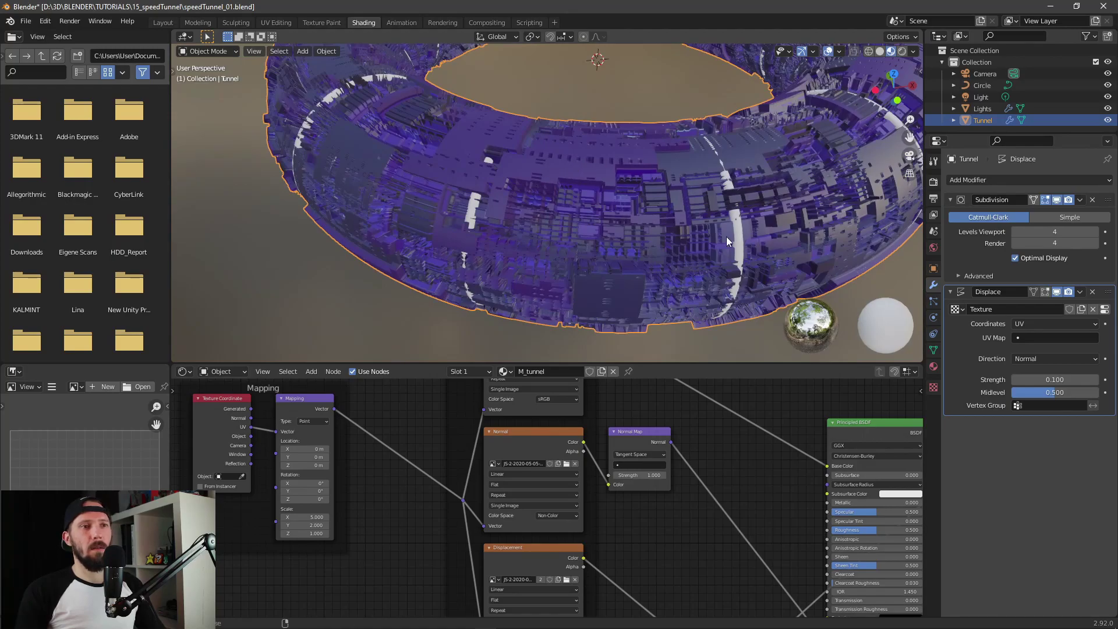
pyautogui.moveTo(725, 236); pyautogui.dragTo(581, 224, button='middle')
pyautogui.scroll(5, 572, 227)
pyautogui.scroll(3, 585, 216)
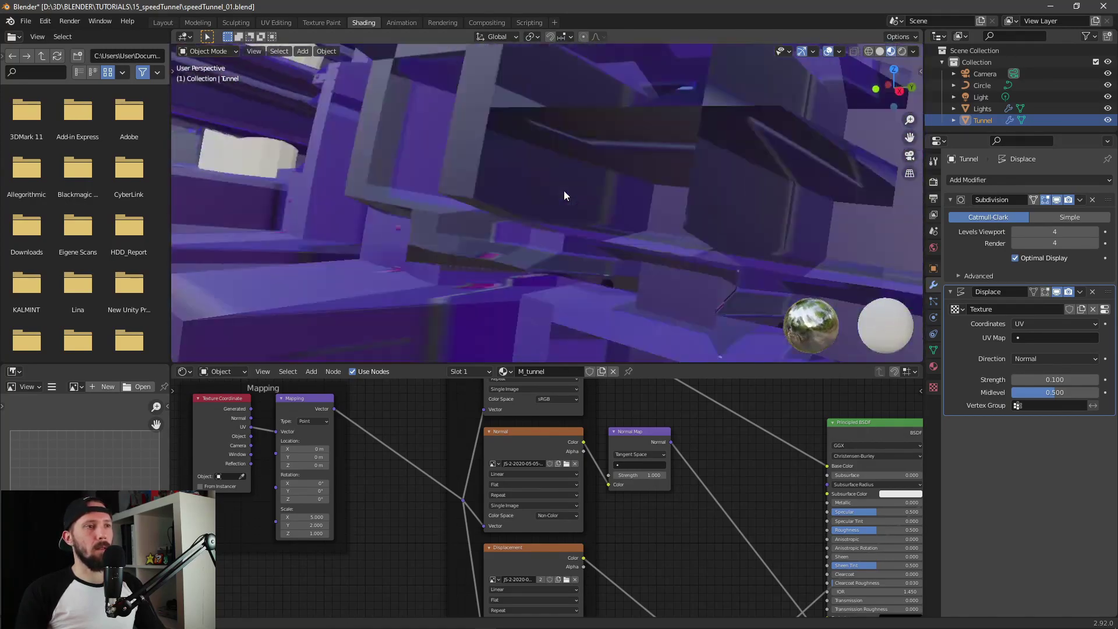
pyautogui.scroll(-8, 564, 191)
pyautogui.scroll(6, 554, 187)
pyautogui.scroll(-7, 559, 189)
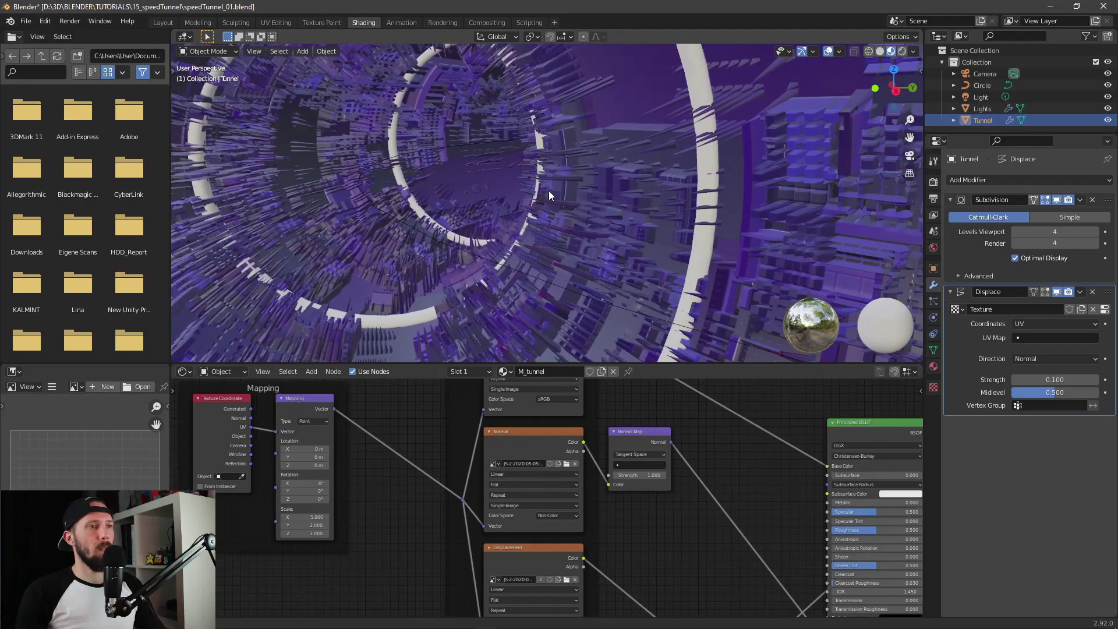
pyautogui.scroll(6, 507, 201)
pyautogui.scroll(-6, 527, 214)
pyautogui.scroll(5, 515, 220)
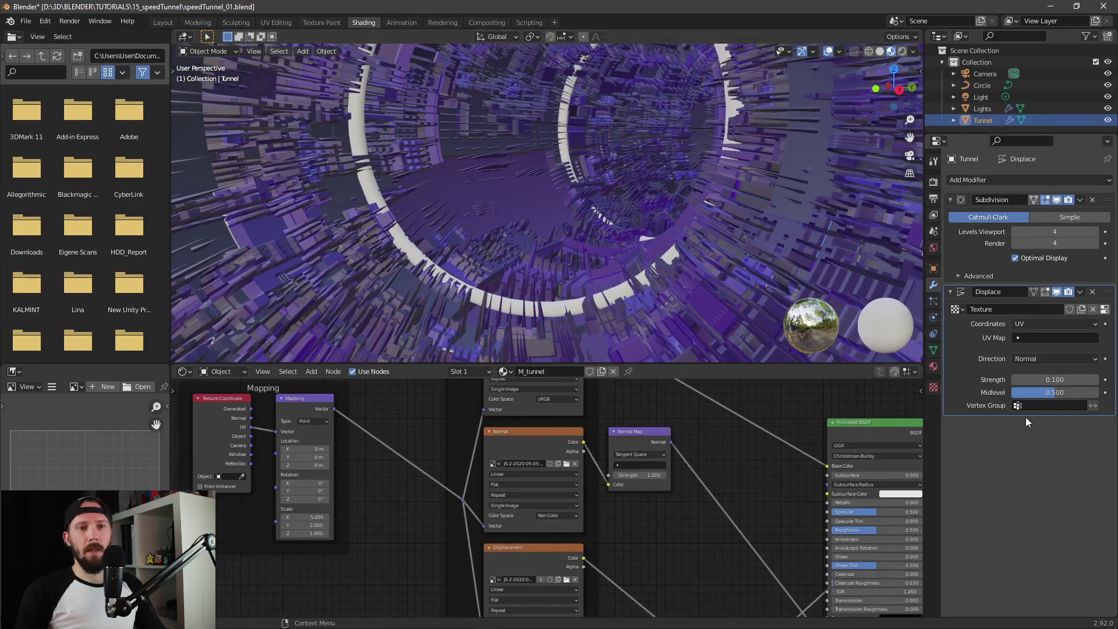
# - Set the Displace modifier's strength to 0.05 and save the scene
pyautogui.doubleClick(1055, 379)
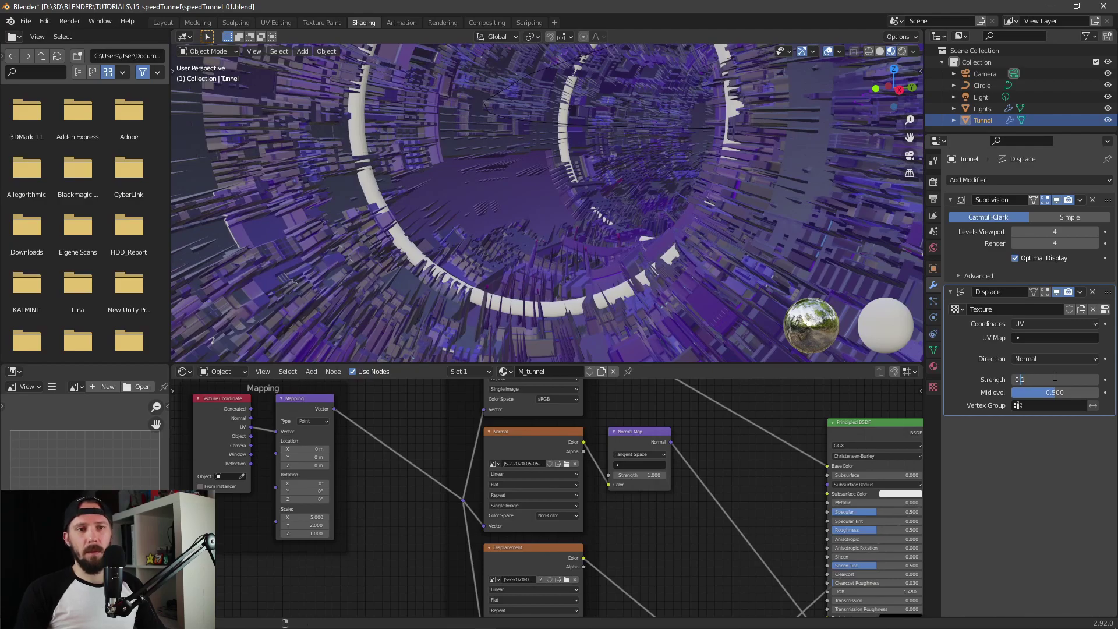
pyautogui.press('Delete')
pyautogui.write('5')
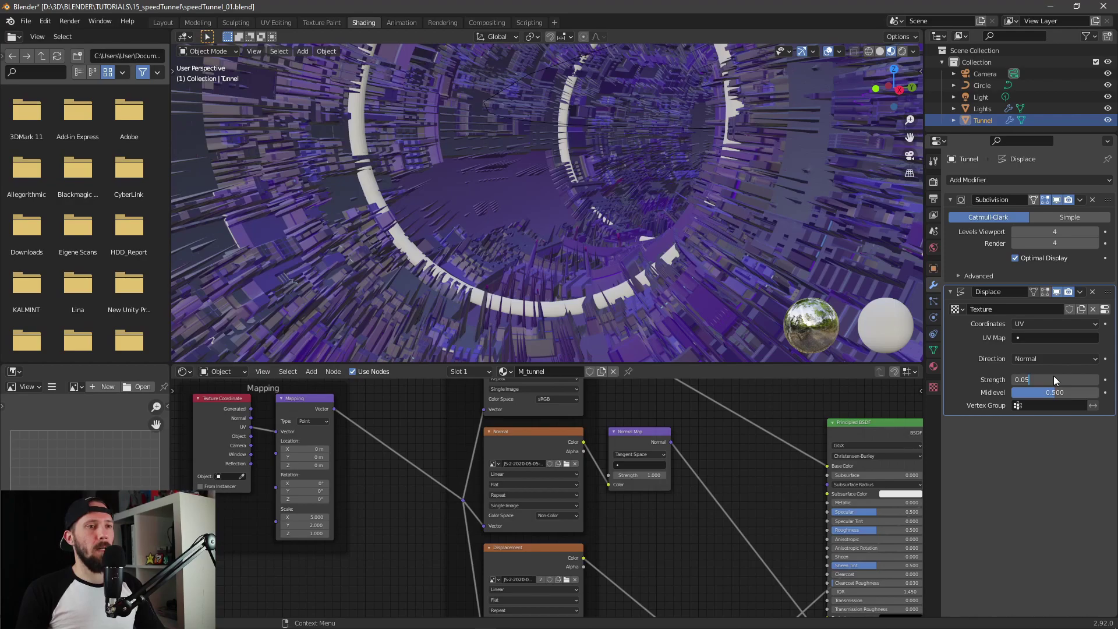
pyautogui.press('Return')
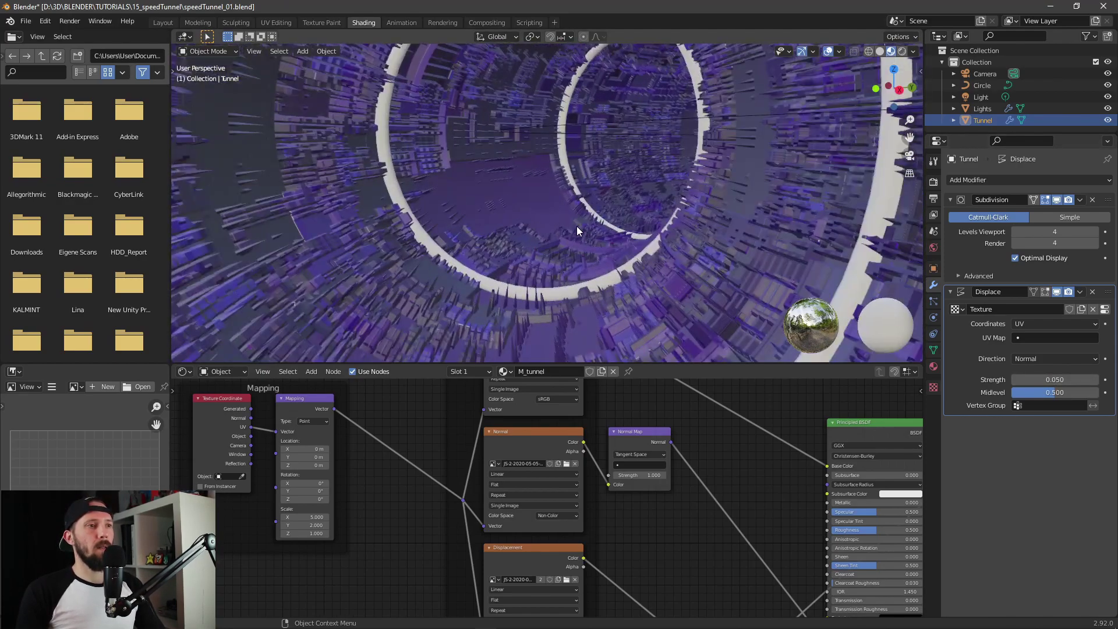
pyautogui.moveTo(577, 233); pyautogui.dragTo(574, 274, button='middle')
pyautogui.hotkey('ctrl', 's')
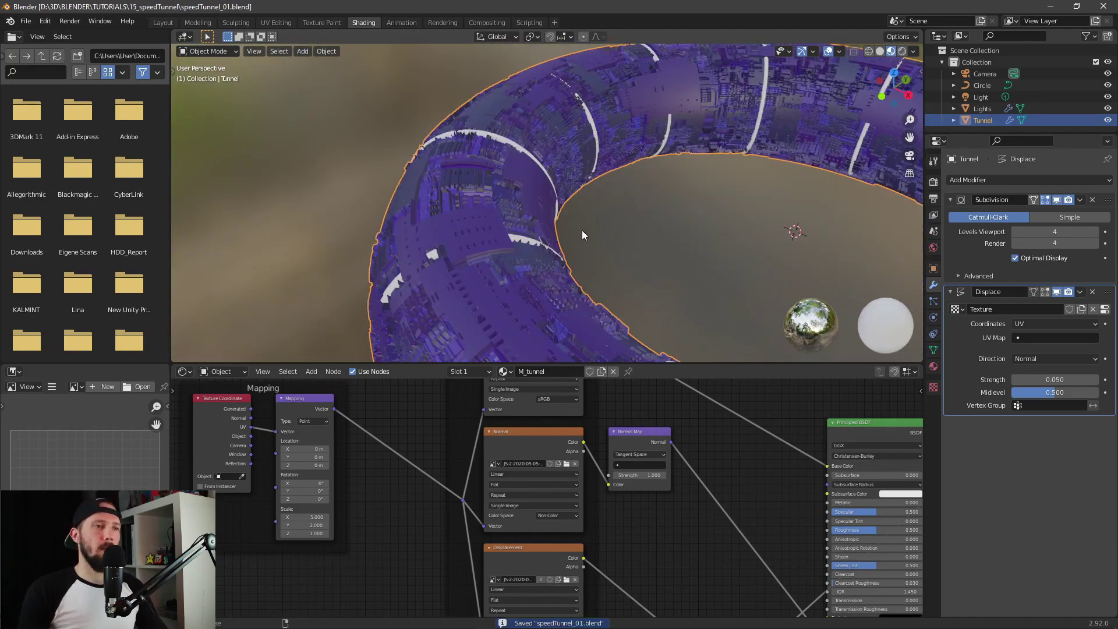
pyautogui.moveTo(581, 229); pyautogui.dragTo(630, 229, button='middle')
pyautogui.scroll(-4, 625, 237)
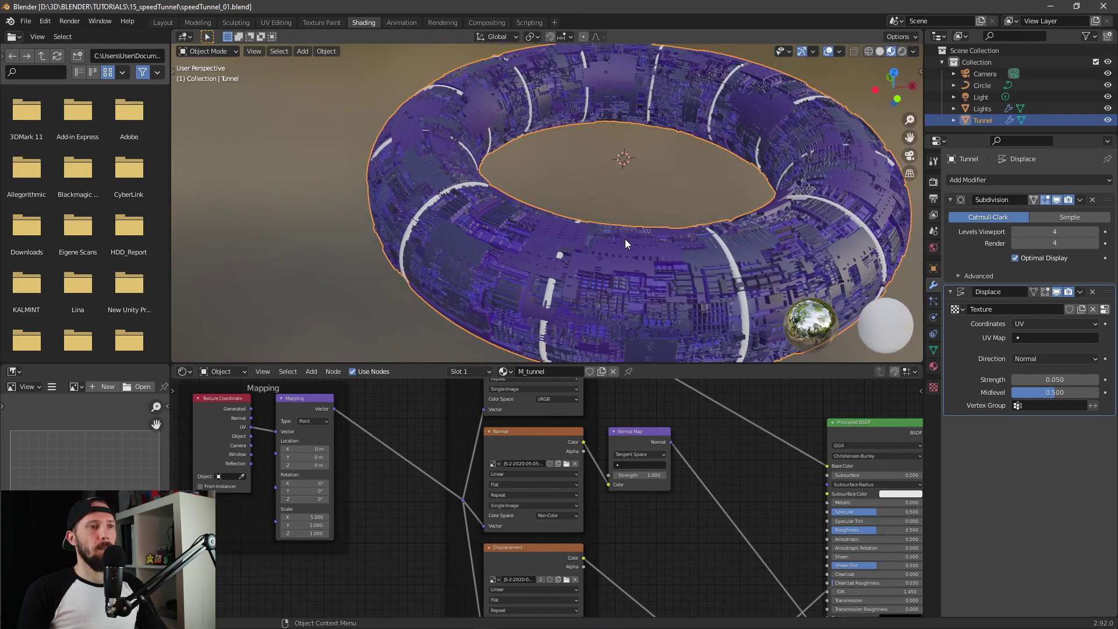
pyautogui.scroll(4, 625, 239)
pyautogui.scroll(-4, 624, 238)
pyautogui.scroll(4, 624, 238)
pyautogui.scroll(-3, 624, 239)
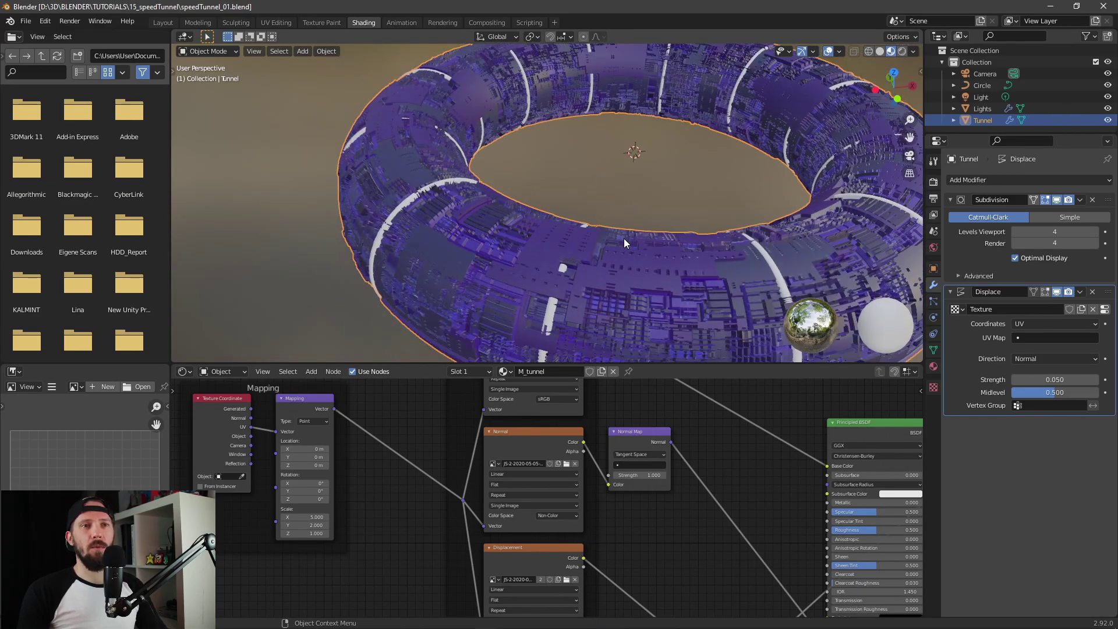
pyautogui.scroll(2, 623, 239)
# - Enlarge the Outliner, select the Camera object, and look at the scene through the camera
pyautogui.moveTo(1007, 133); pyautogui.dragTo(1001, 172)
pyautogui.click(983, 73)
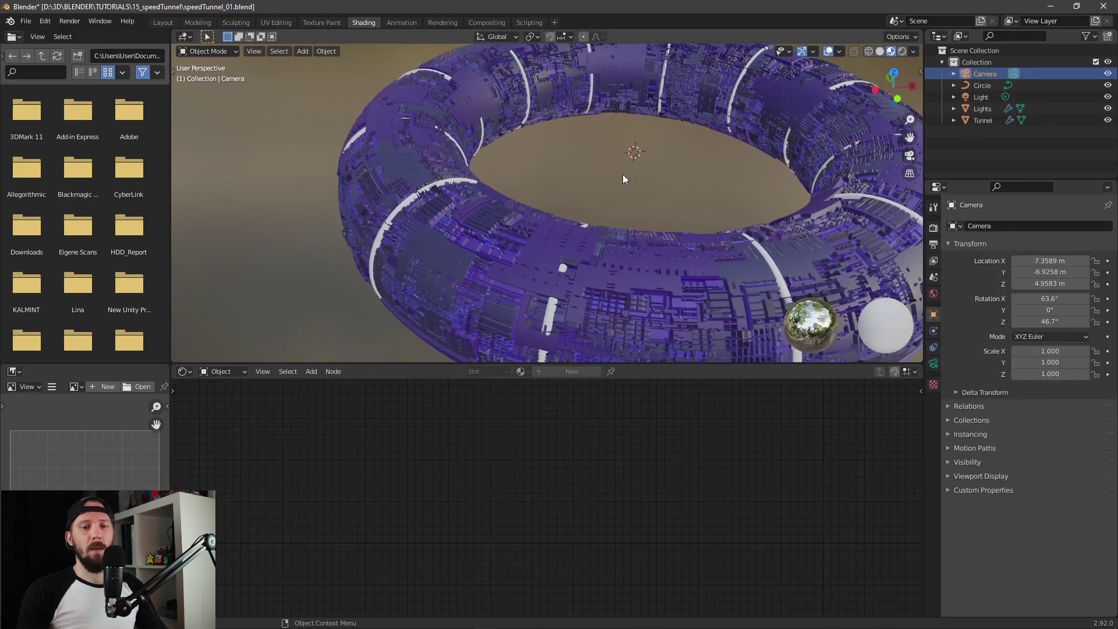
pyautogui.press('KP_0')
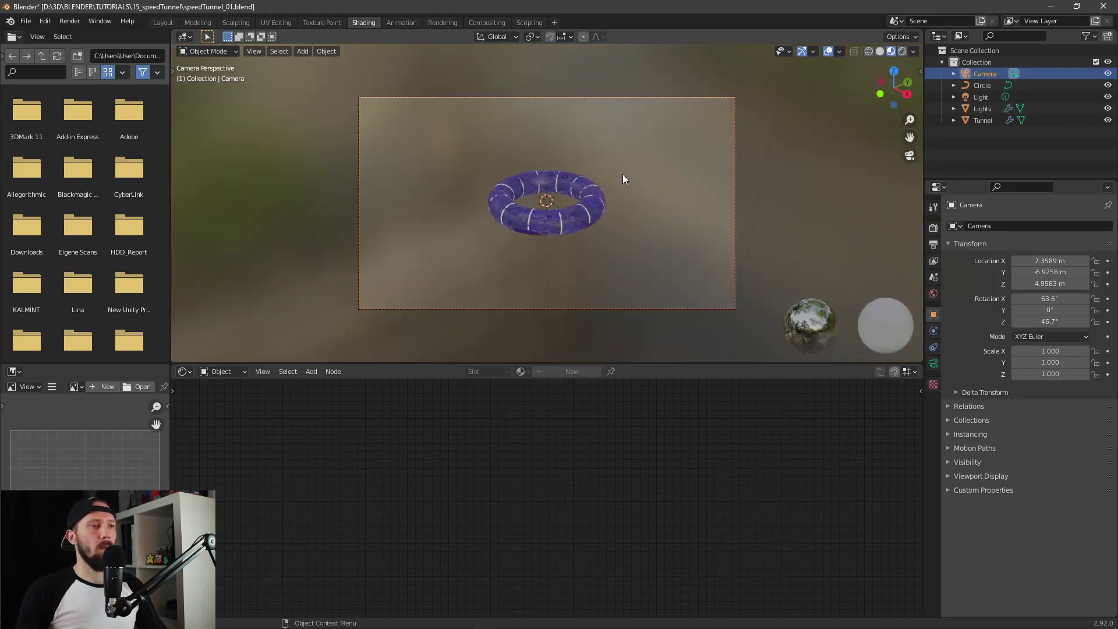
# - Clear the camera's location so it sits at X 0, Y 0, Z 0
pyautogui.press('Home')
pyautogui.scroll(3, 568, 233)
pyautogui.scroll(-3, 568, 233)
pyautogui.scroll(1, 569, 235)
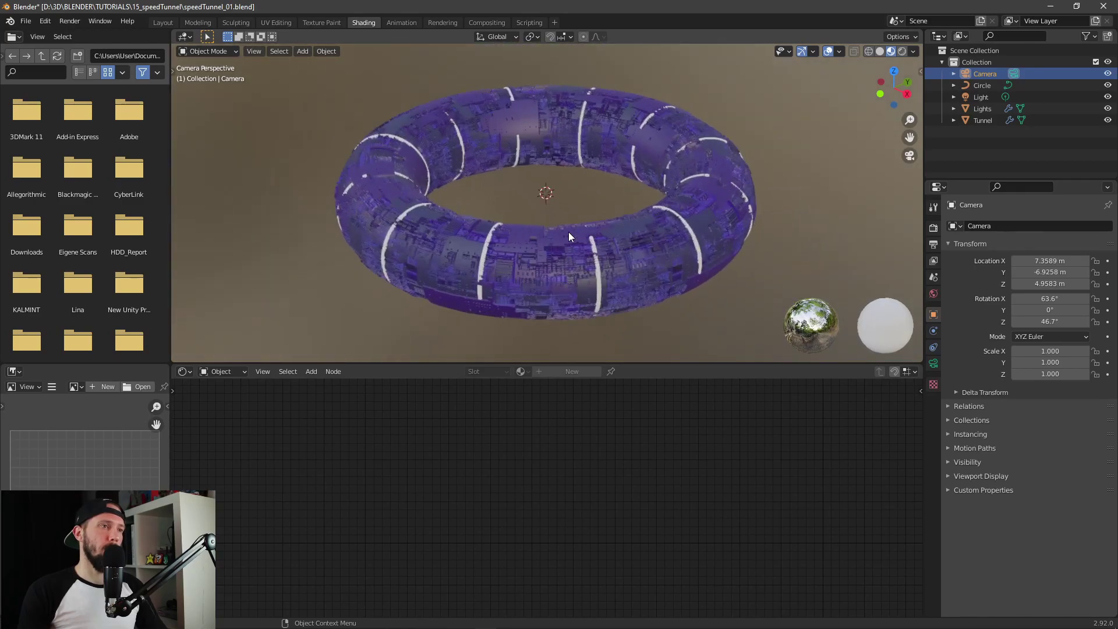
pyautogui.scroll(-2, 569, 234)
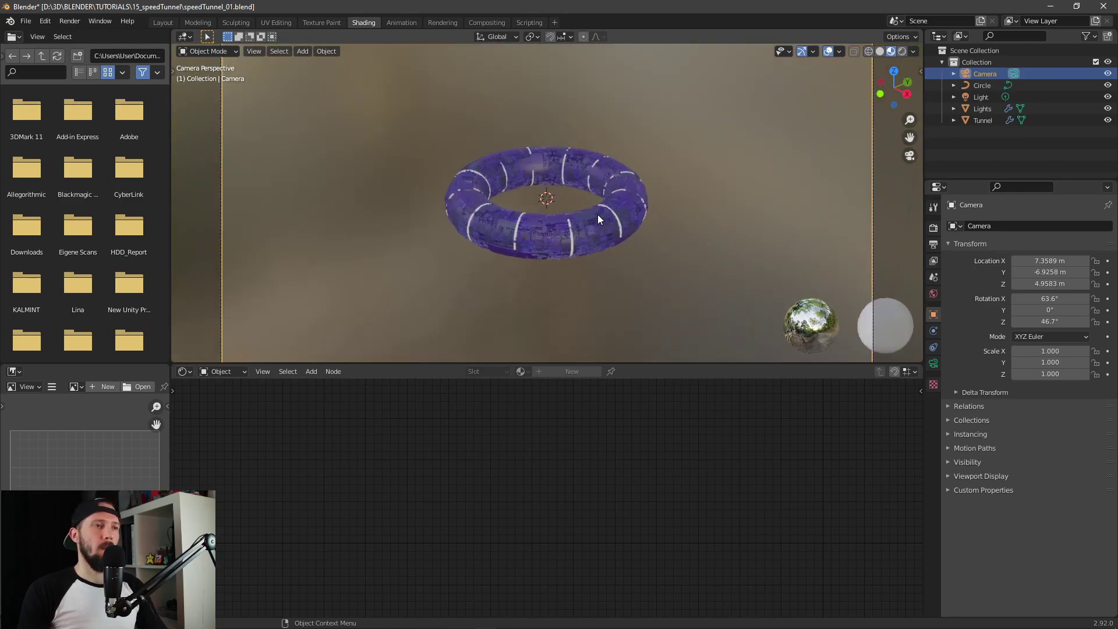
pyautogui.scroll(2, 664, 244)
pyautogui.scroll(-2, 661, 243)
pyautogui.scroll(-1, 659, 245)
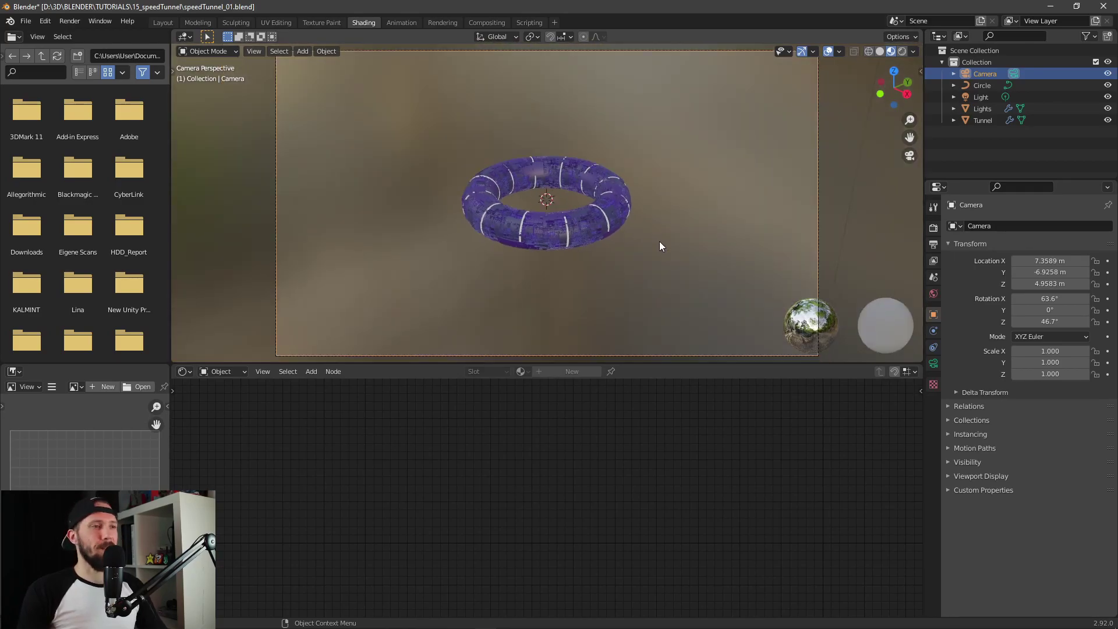
pyautogui.press('n')
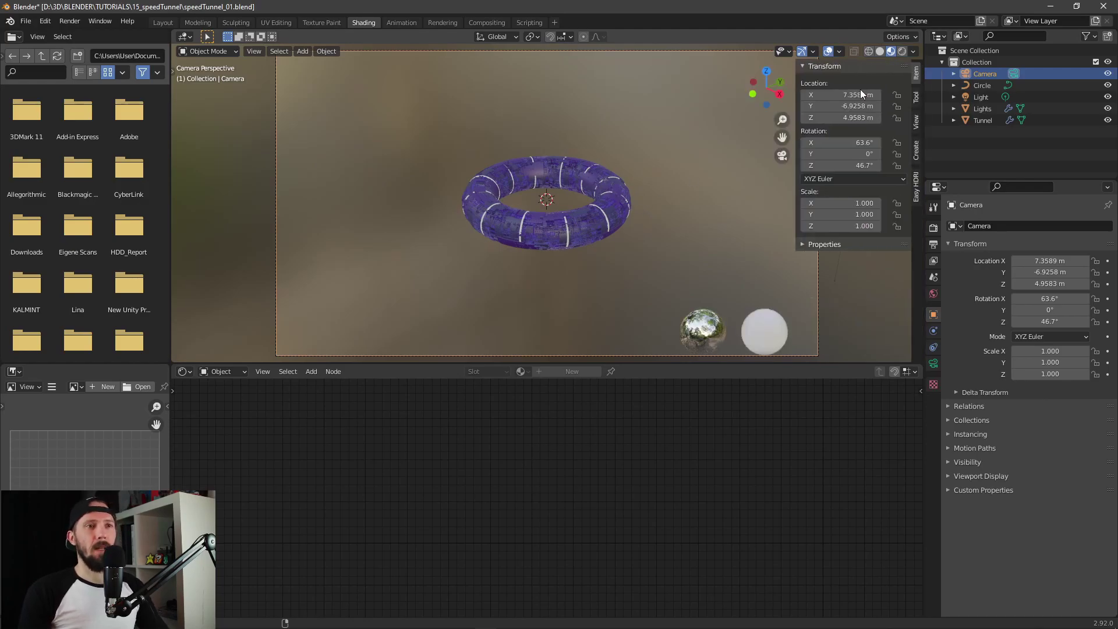
pyautogui.hotkey('alt', 'g')
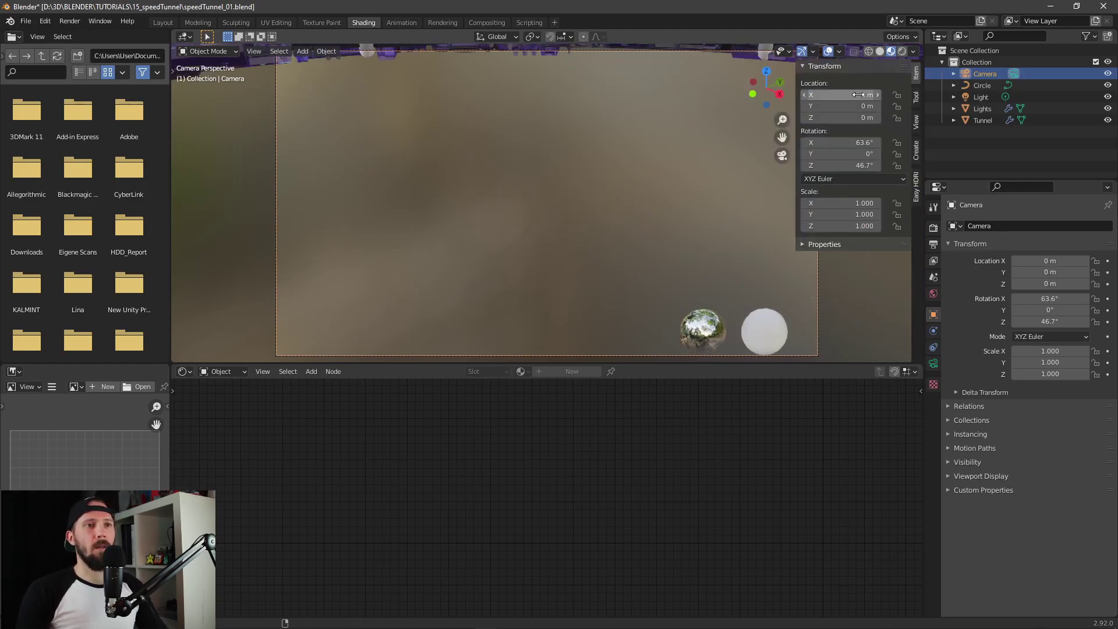
# - Set the camera's rotation to 90° on X and 0° on Z, checking its orientation from the top view
pyautogui.press('KP_0')
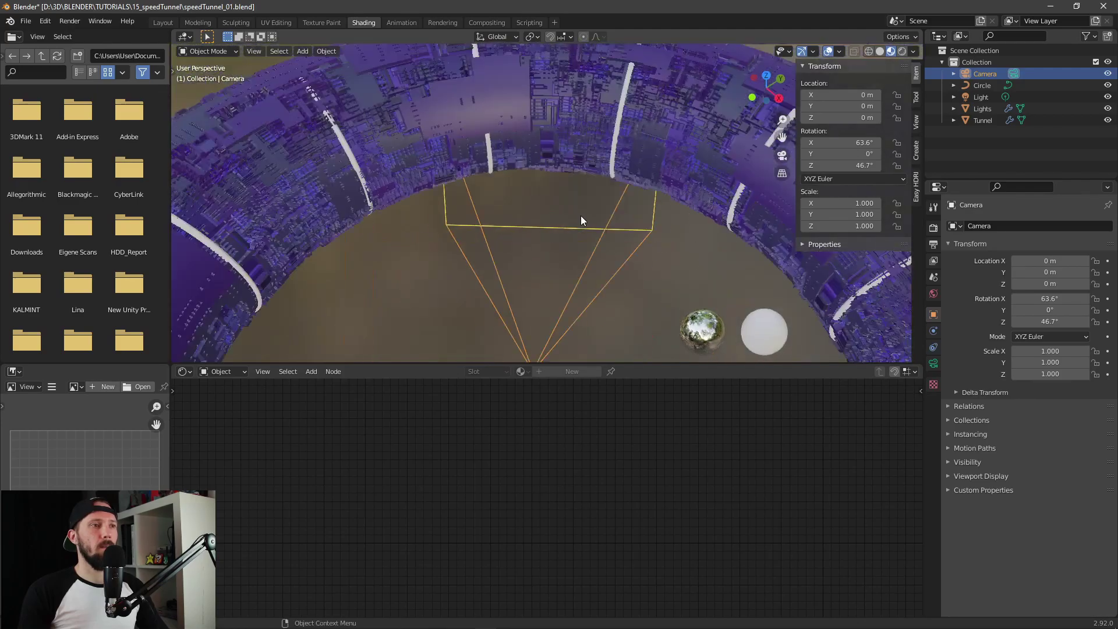
pyautogui.moveTo(585, 215); pyautogui.dragTo(574, 221, button='middle')
pyautogui.press('KP_7')
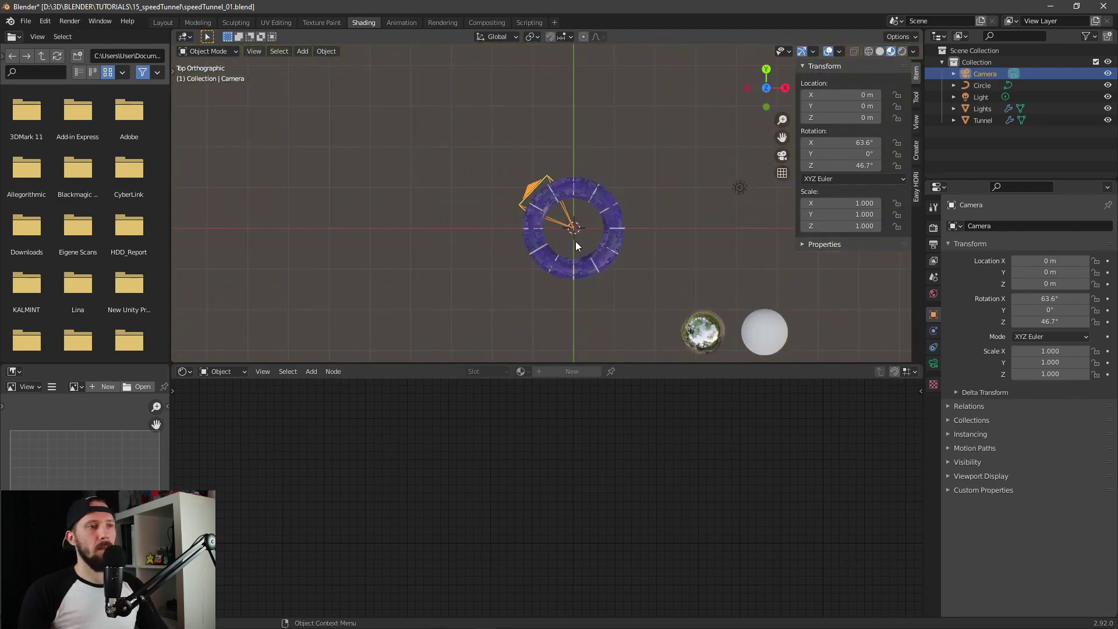
pyautogui.scroll(3, 576, 242)
pyautogui.moveTo(842, 143); pyautogui.dragTo(859, 145)
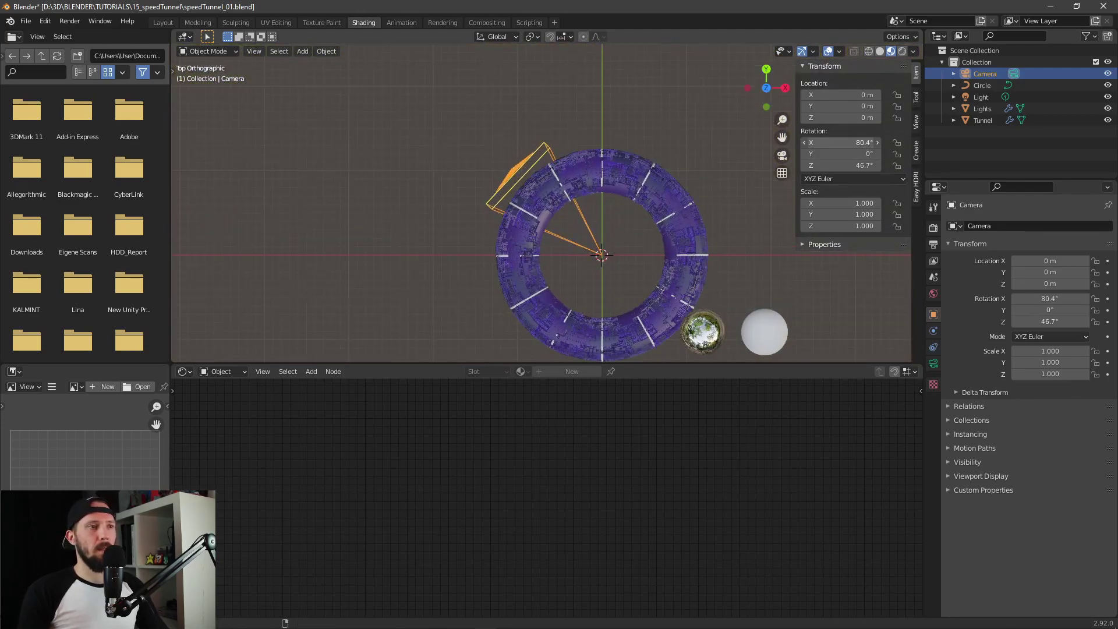
pyautogui.click(859, 146)
pyautogui.write('90')
pyautogui.press('Return')
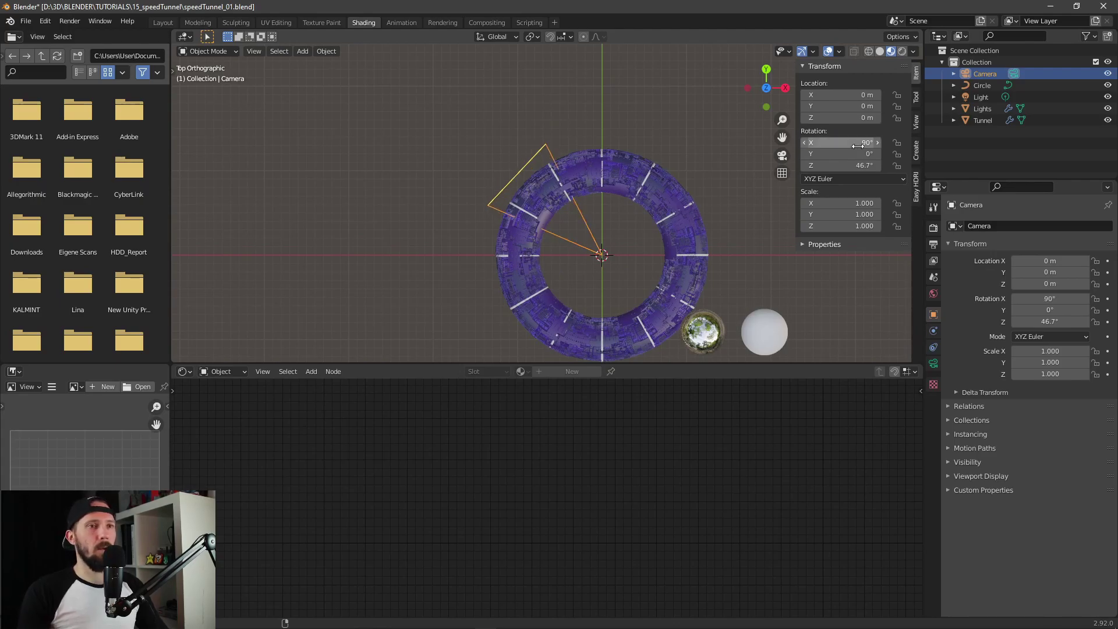
pyautogui.moveTo(864, 168)
pyautogui.mouseDown()
pyautogui.moveTo(846, 167)
pyautogui.moveTo(864, 170)
pyautogui.mouseUp()
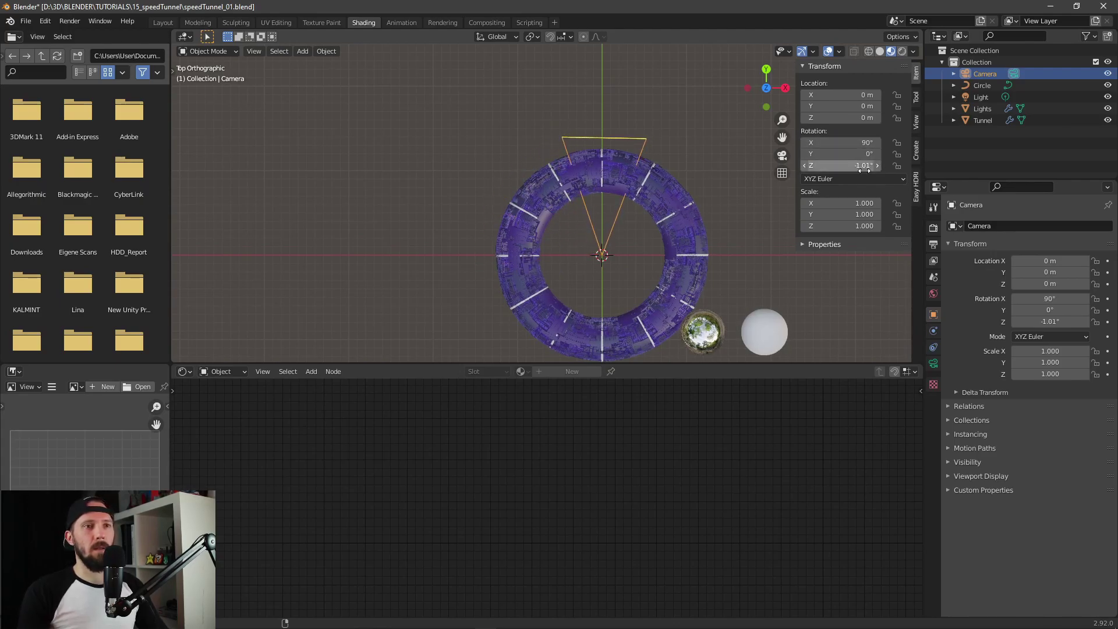
pyautogui.click(864, 167)
pyautogui.write('0')
pyautogui.press('Return')
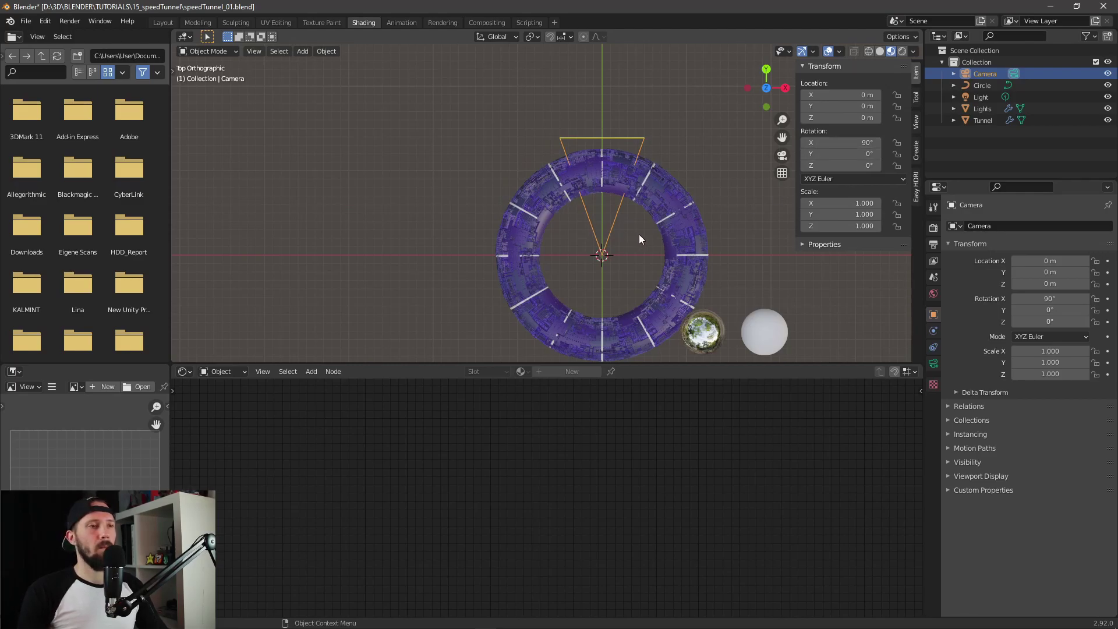
# - Move the camera inside the tunnel tube to location X -0.94 m and Y -0.65 m, checking the framing through the camera
pyautogui.moveTo(842, 94); pyautogui.dragTo(808, 94)
pyautogui.moveTo(767, 131); pyautogui.dragTo(707, 169, button='middle')
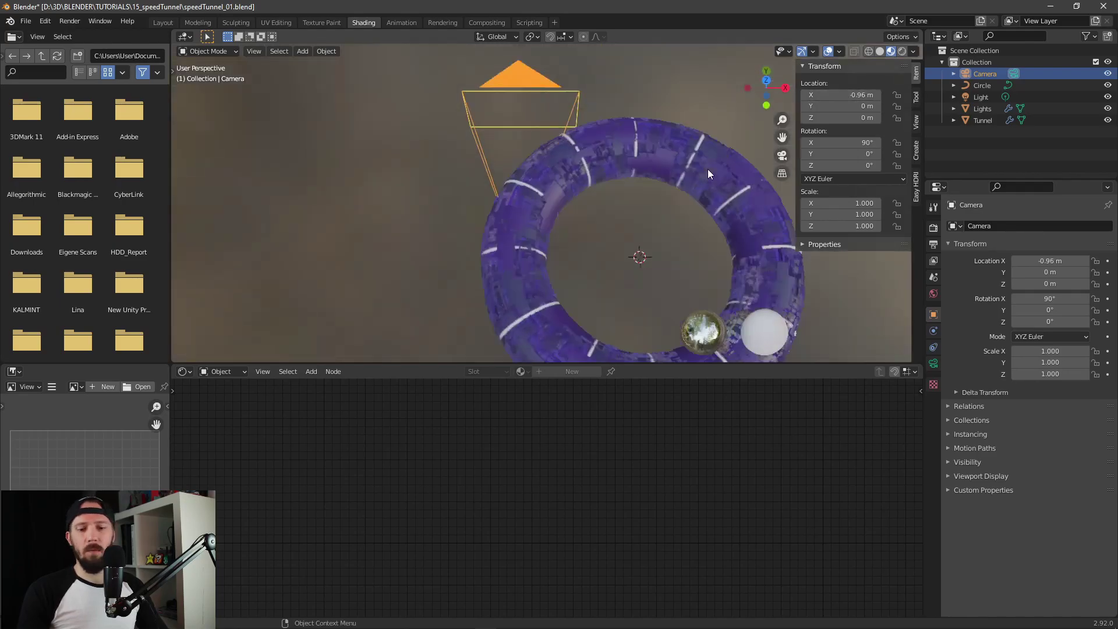
pyautogui.press('KP_0')
pyautogui.moveTo(850, 95)
pyautogui.mouseDown()
pyautogui.moveTo(861, 94)
pyautogui.moveTo(851, 94)
pyautogui.mouseUp()
pyautogui.moveTo(845, 106); pyautogui.dragTo(832, 106)
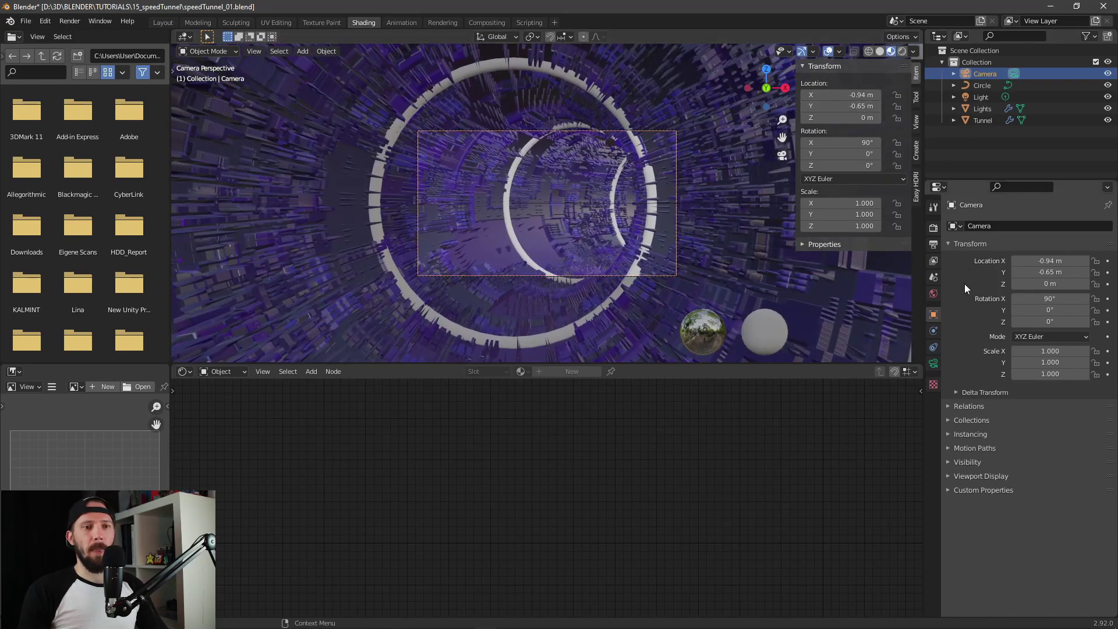
# - Set the camera's focal length to 25 mm
pyautogui.click(933, 363)
pyautogui.click(1056, 280)
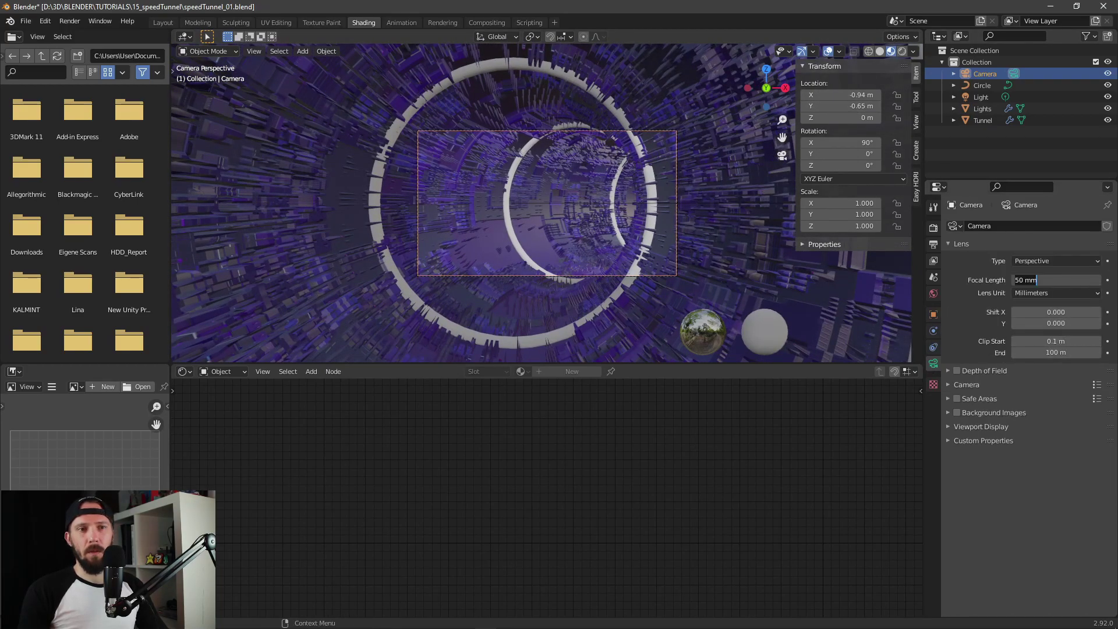
pyautogui.write('25')
pyautogui.press('Return')
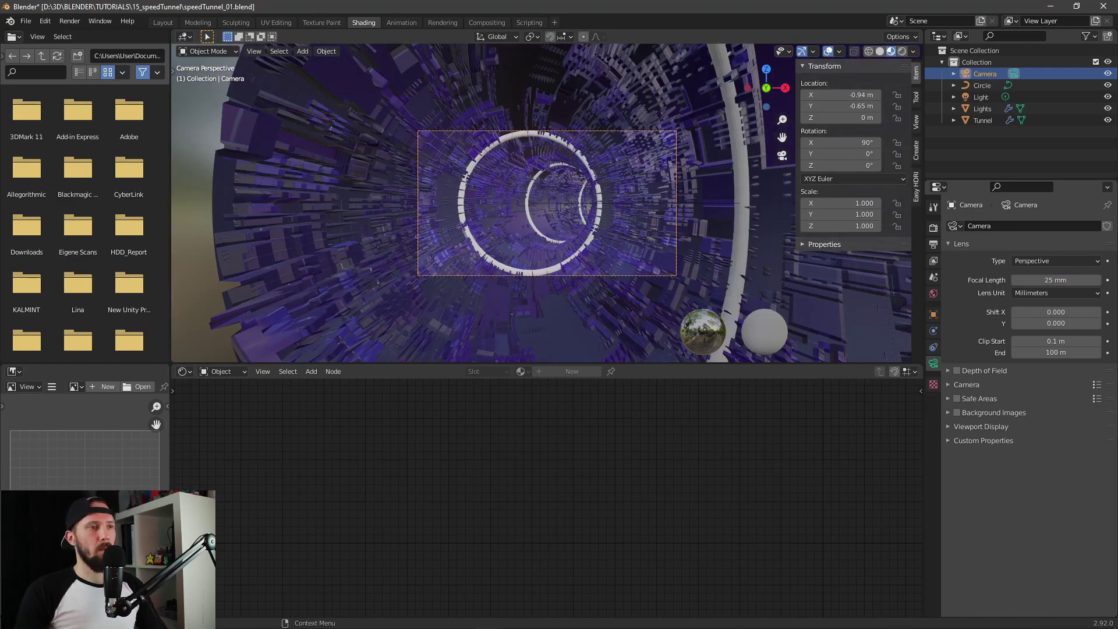
# - Switch the camera view to Rendered shading
pyautogui.scroll(4, 549, 189)
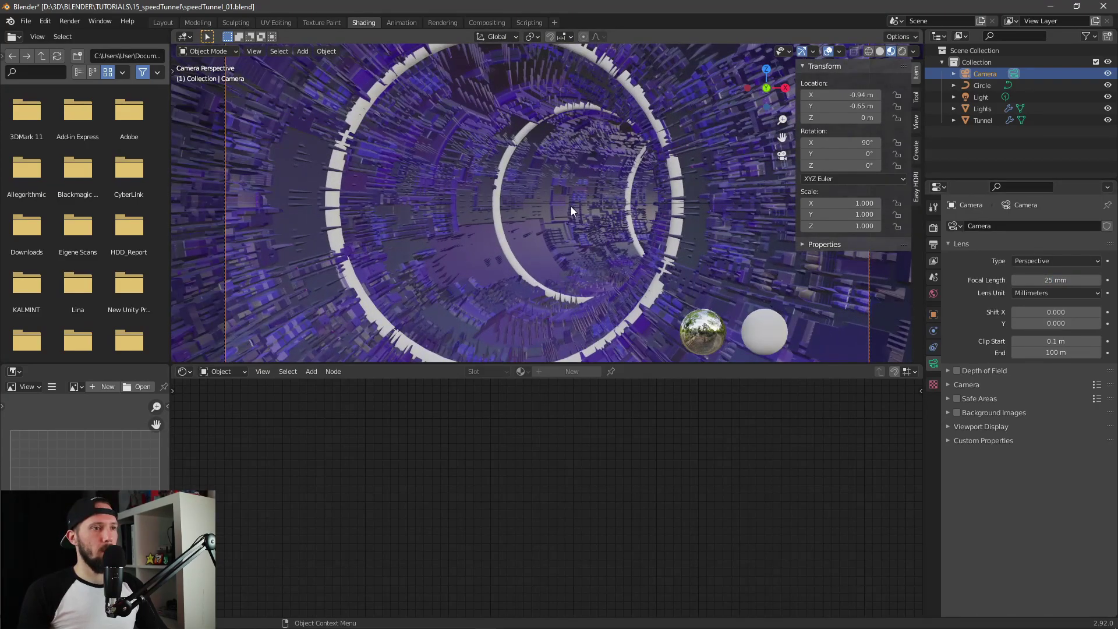
pyautogui.press('z')
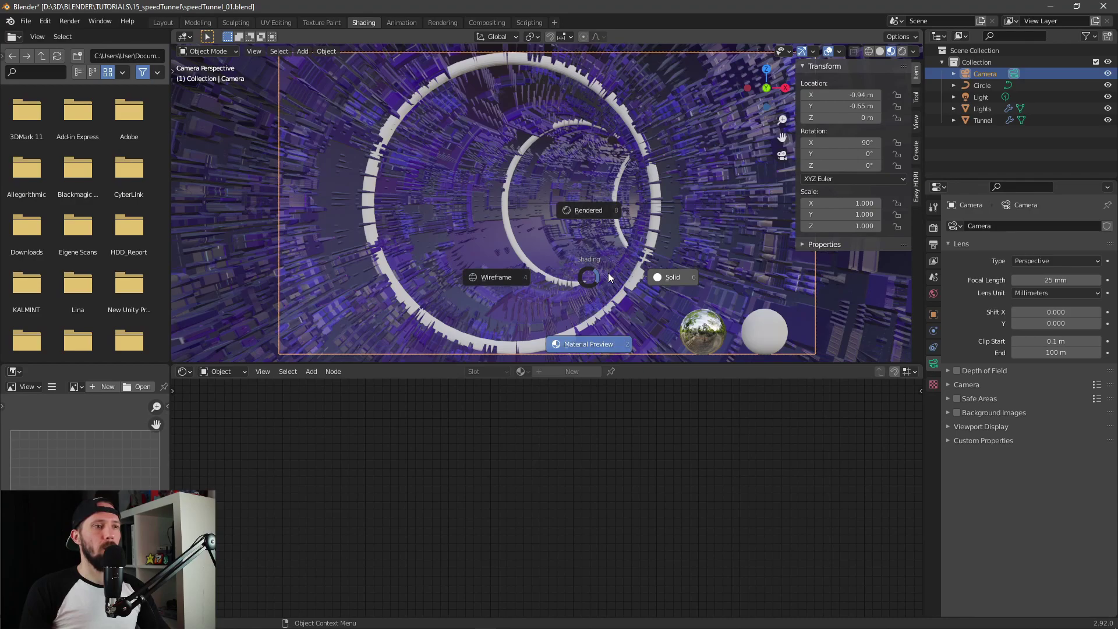
pyautogui.click(602, 226)
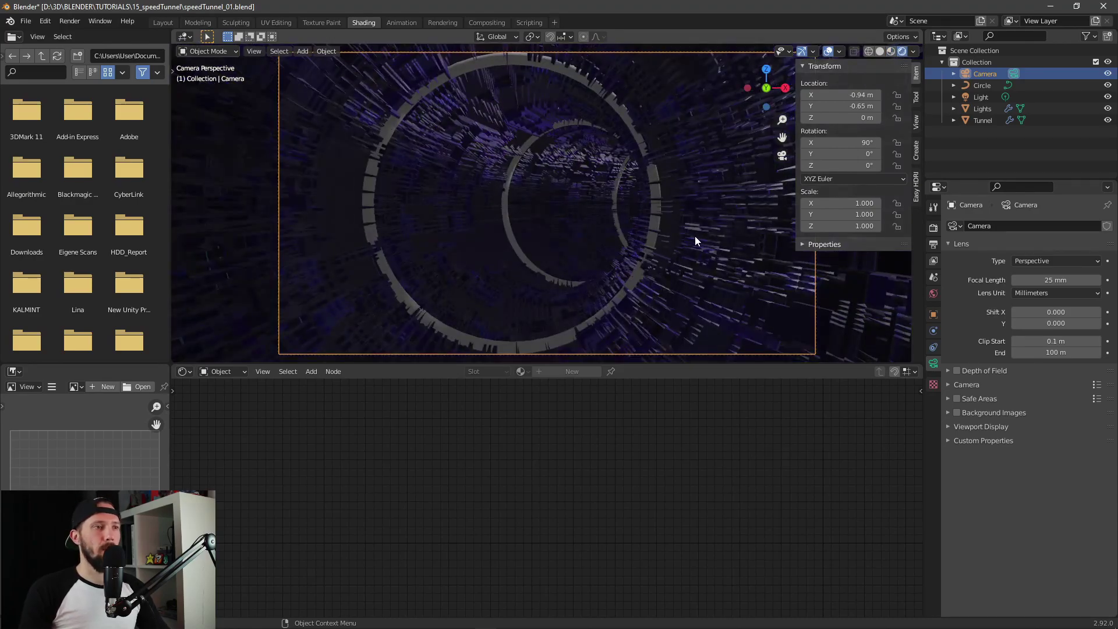
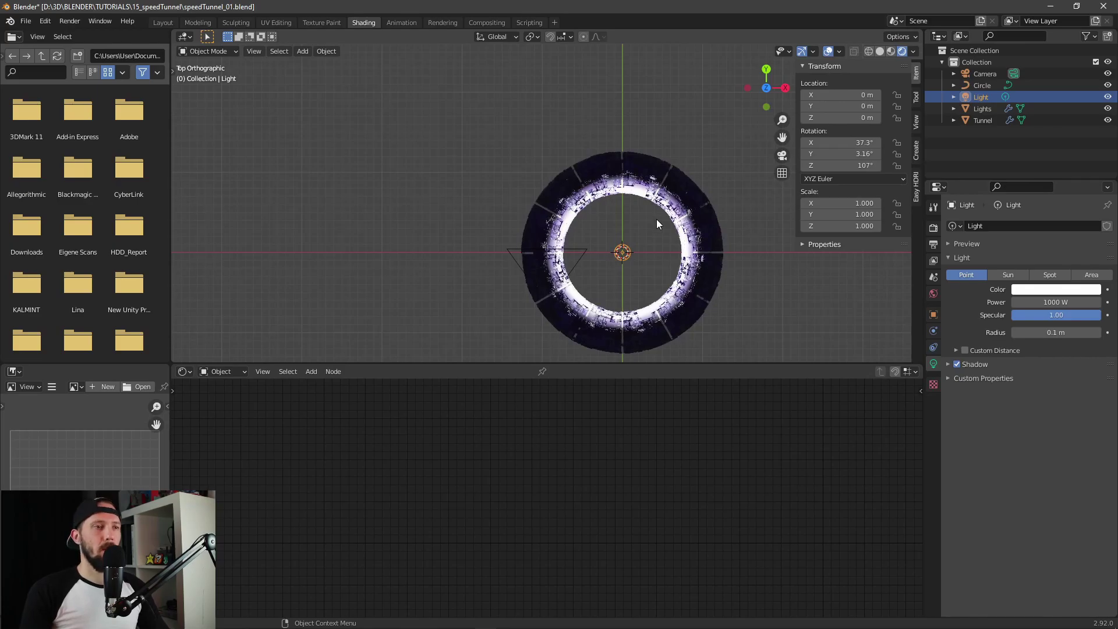
# - Move the light into the tunnel tube at about X -0.74 m, Y 0.65 m and view the result through the camera
pyautogui.press('g')
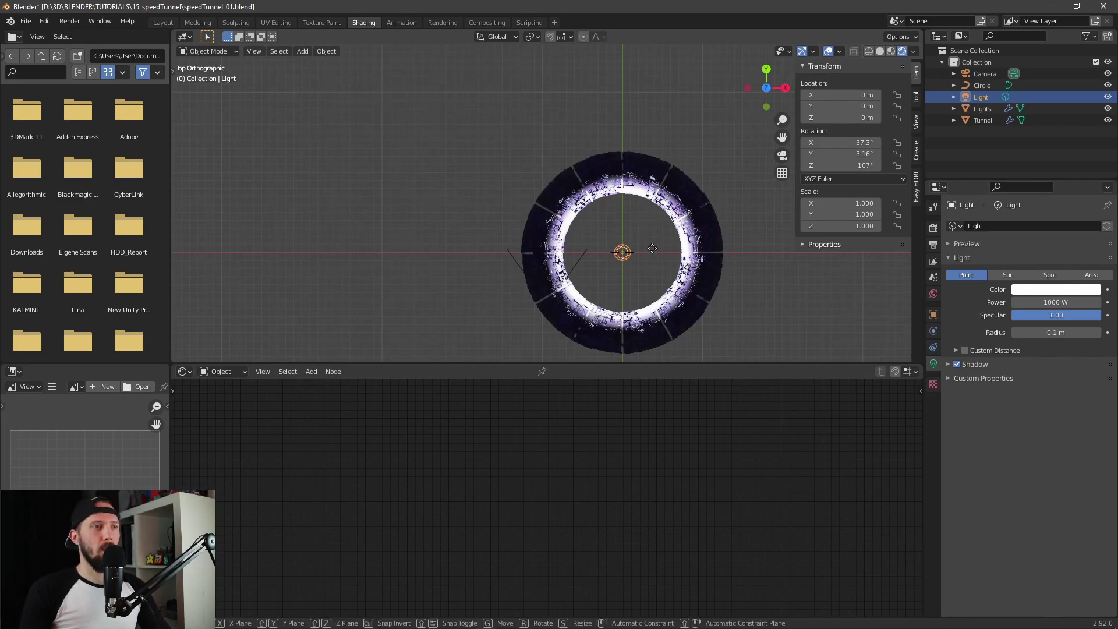
pyautogui.click(620, 205)
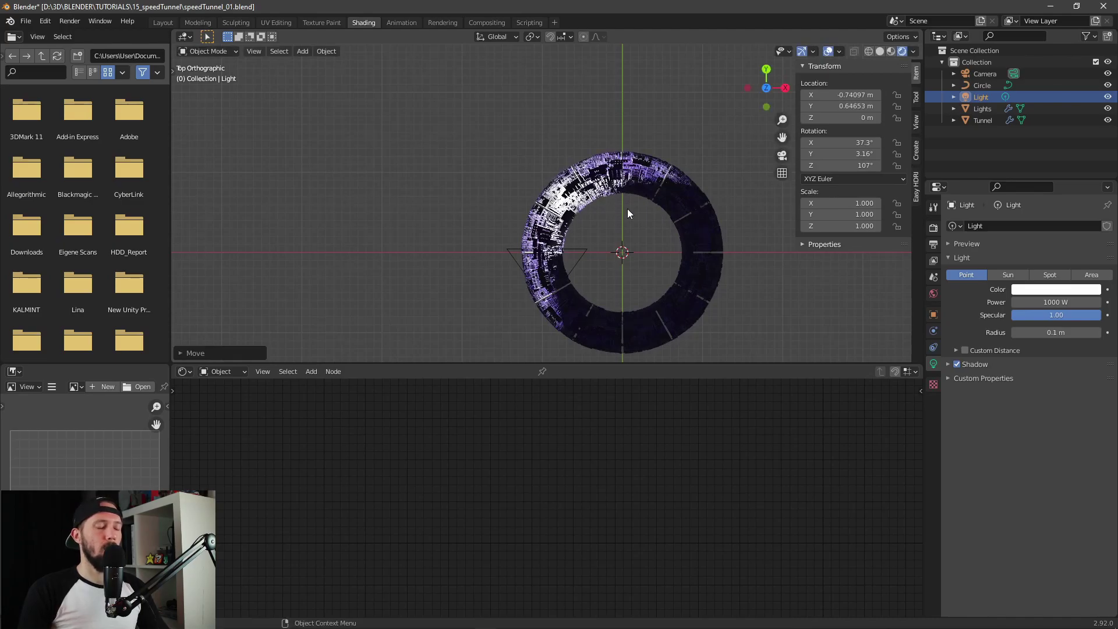
pyautogui.press('KP_0')
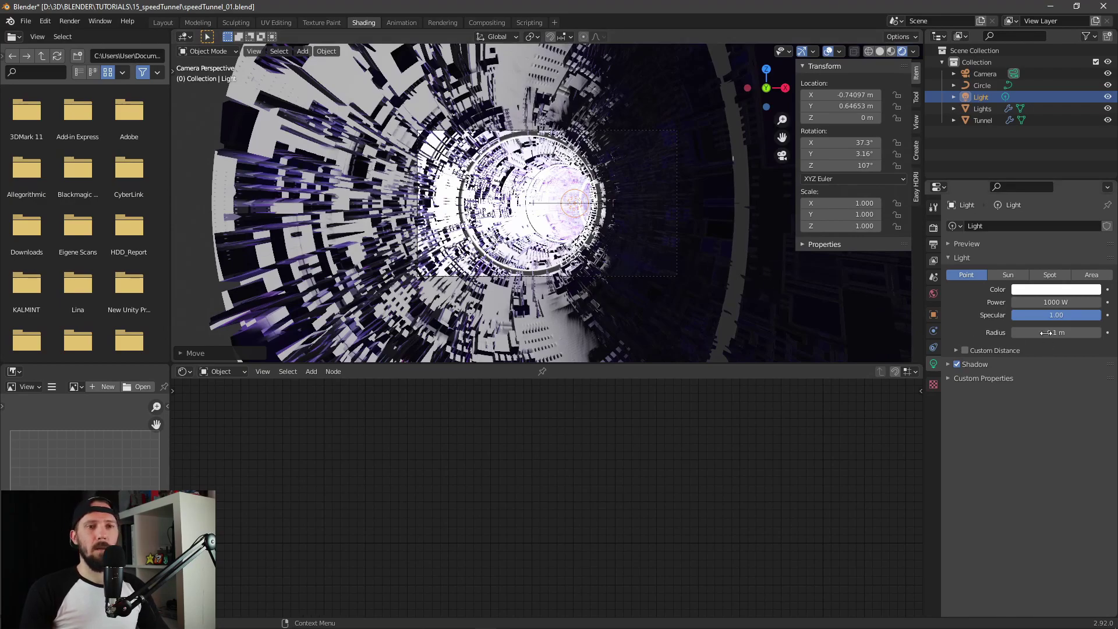
# - Set the light's power to 50 W and enable its Contact Shadows
pyautogui.click(1092, 303)
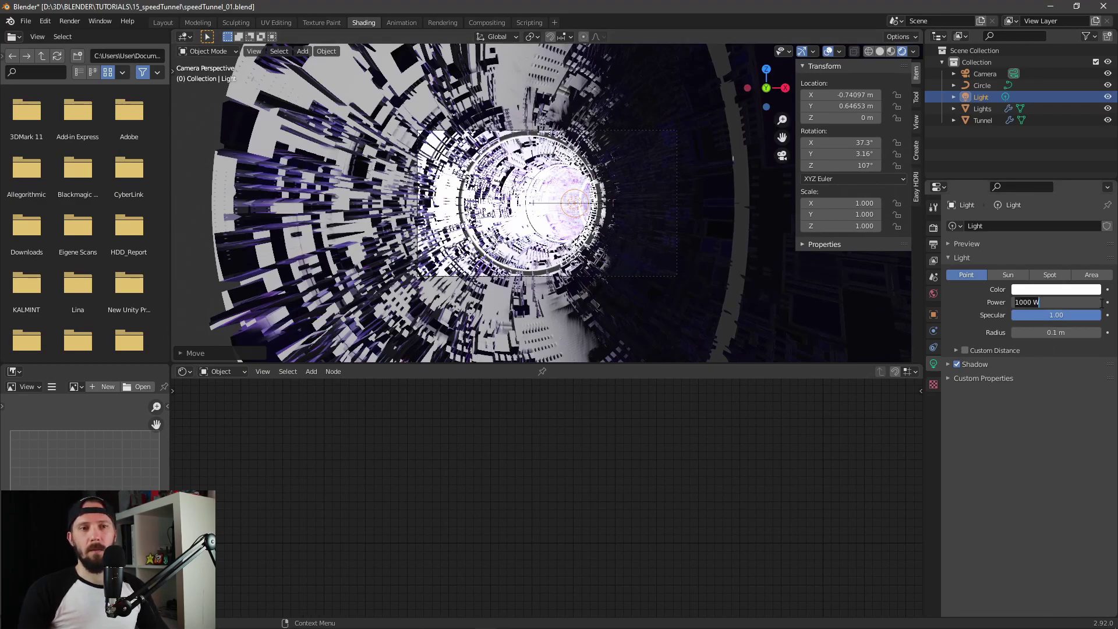
pyautogui.hotkey('ctrl', 'a')
pyautogui.write('50')
pyautogui.press('Return')
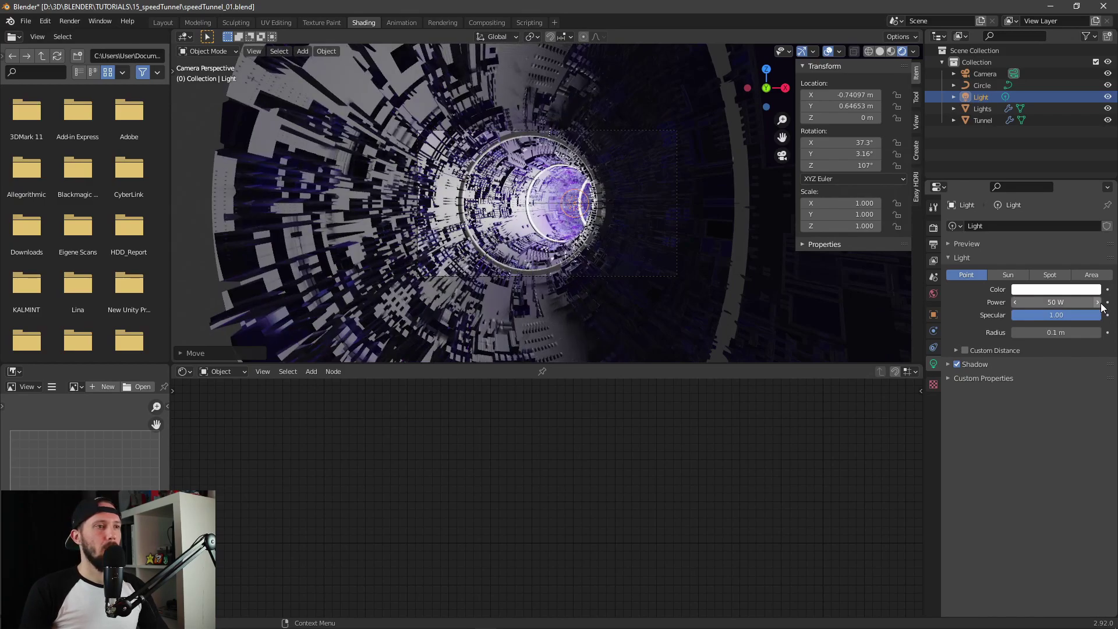
pyautogui.click(961, 365)
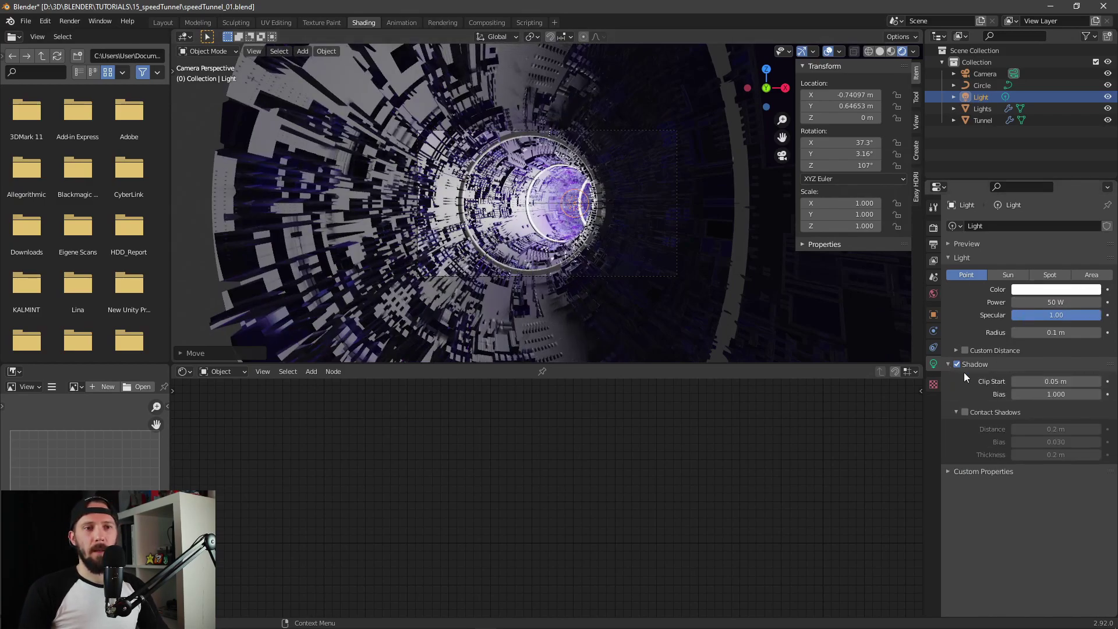
pyautogui.click(965, 411)
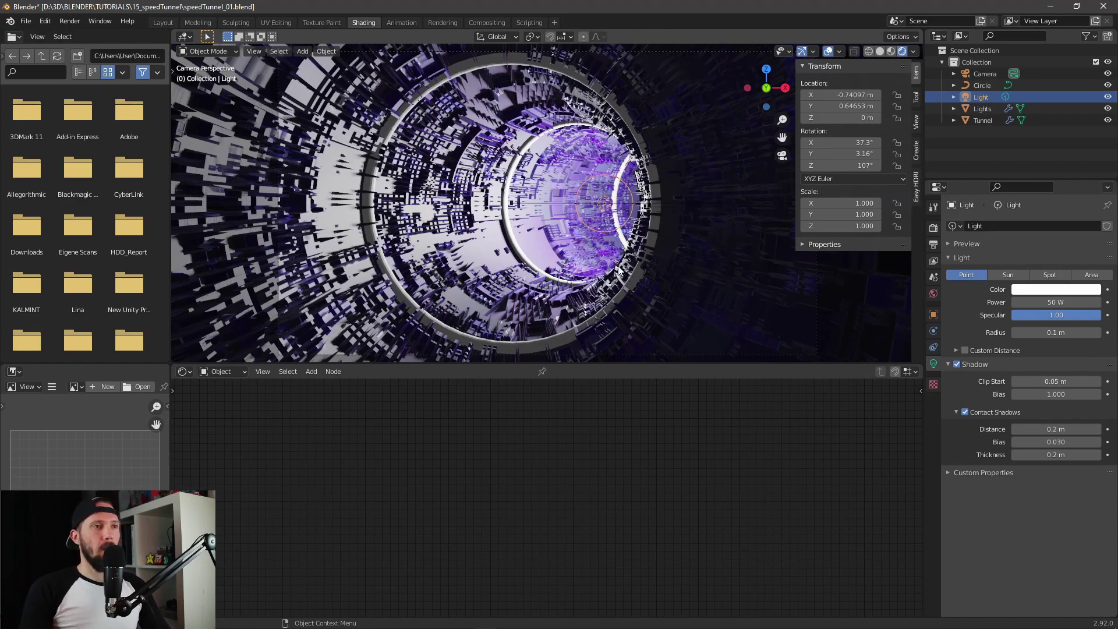
# - In wireframe top view, move the light further along the tunnel to about X -0.05 m, Y 1.02 m, and return to the rendered camera view
pyautogui.press('KP_7')
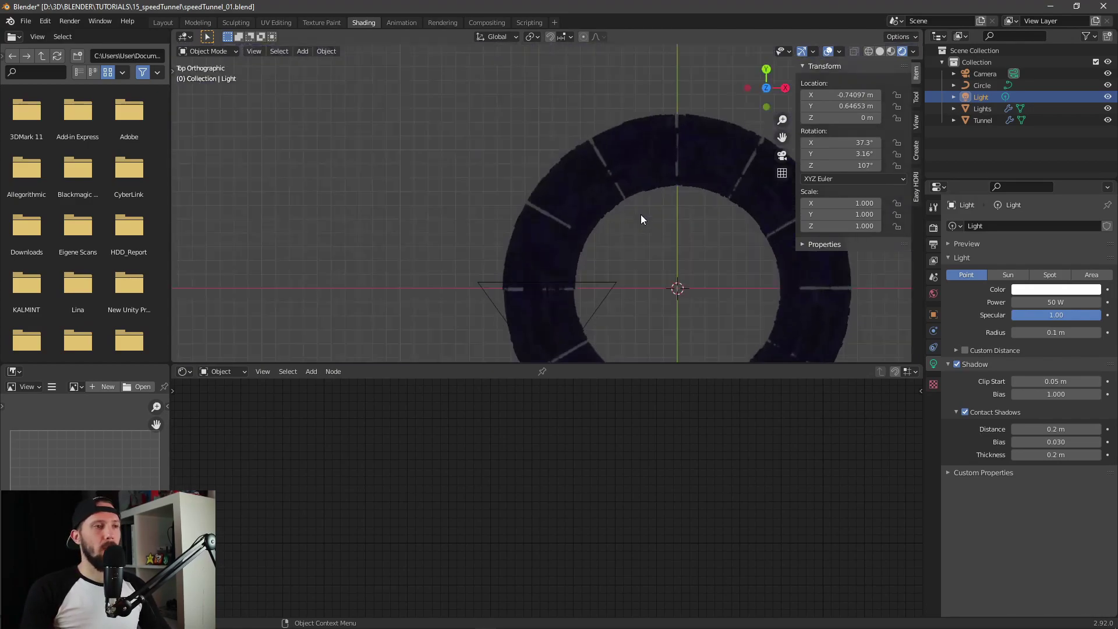
pyautogui.press('z')
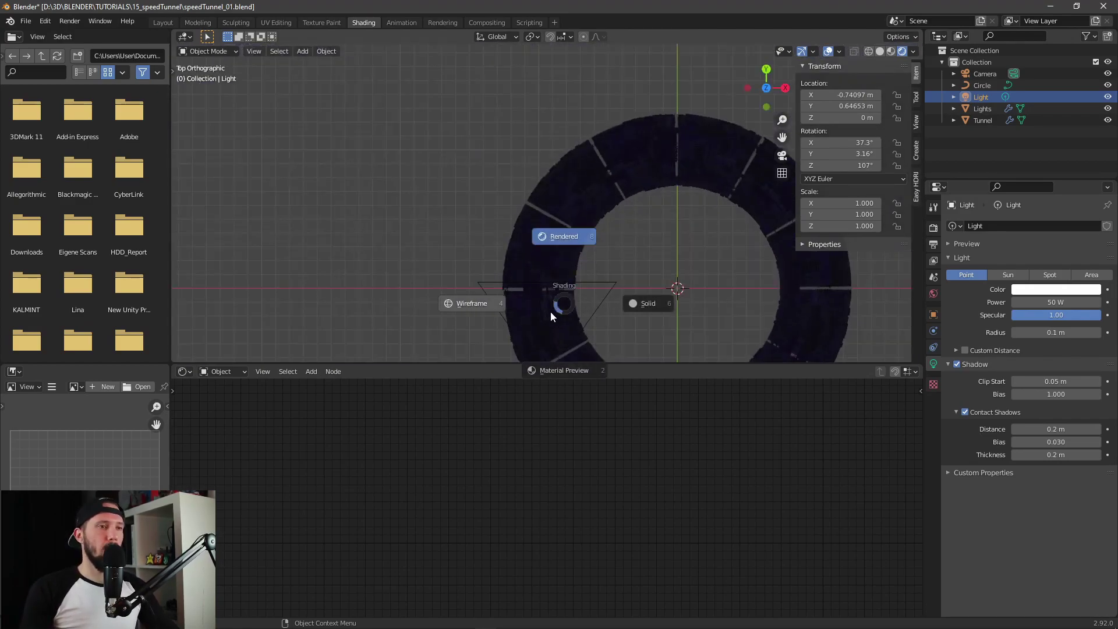
pyautogui.click(487, 310)
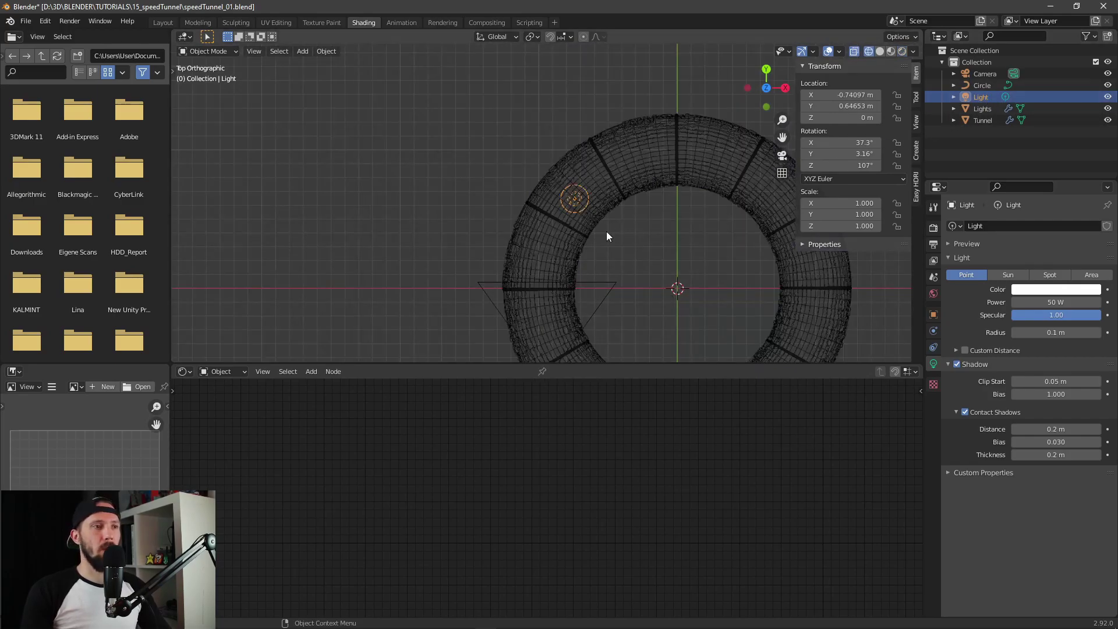
pyautogui.press('g')
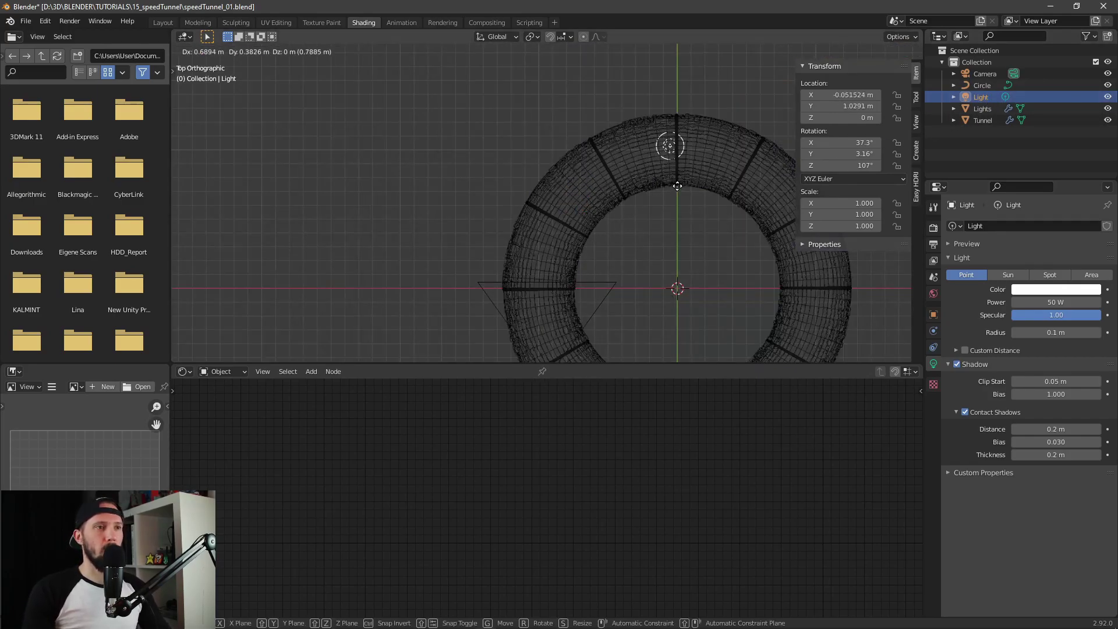
pyautogui.click(676, 188)
pyautogui.press('KP_0')
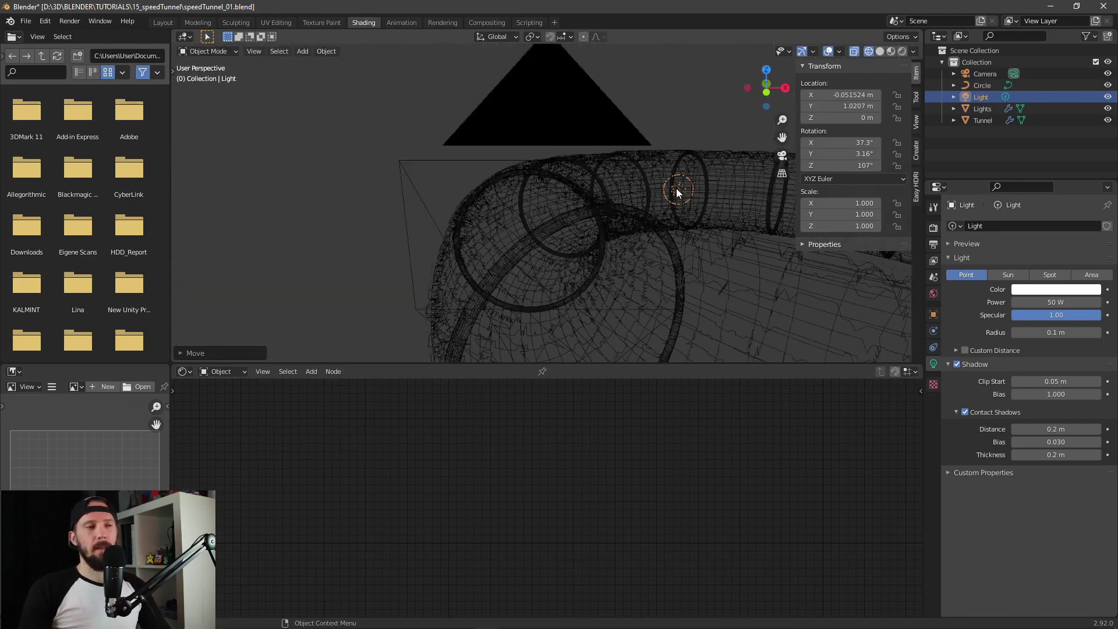
pyautogui.press('z')
pyautogui.click(612, 140)
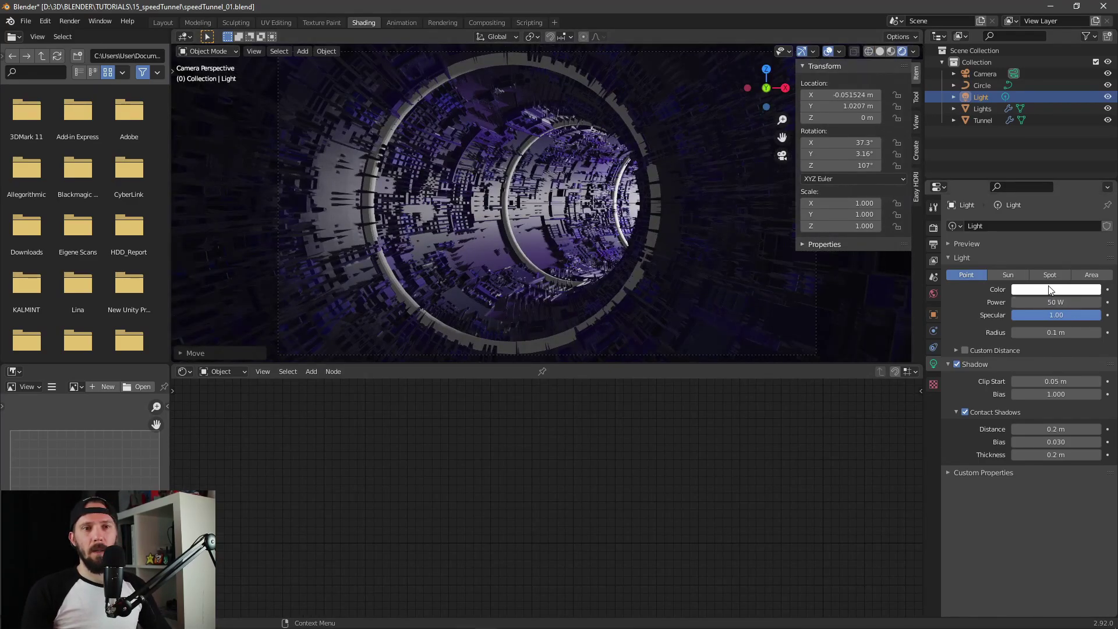
# - Set the light's power to 150 W and its color to blue with hue 0.615 and saturation 0.965
pyautogui.click(1011, 304)
pyautogui.click(1016, 302)
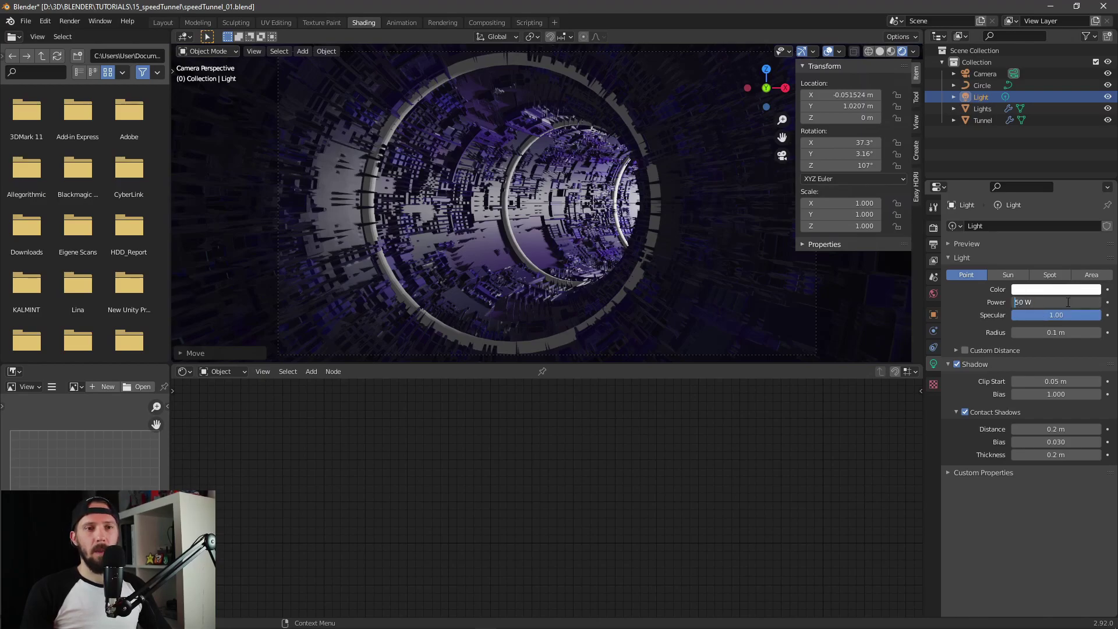
pyautogui.write('1')
pyautogui.press('Return')
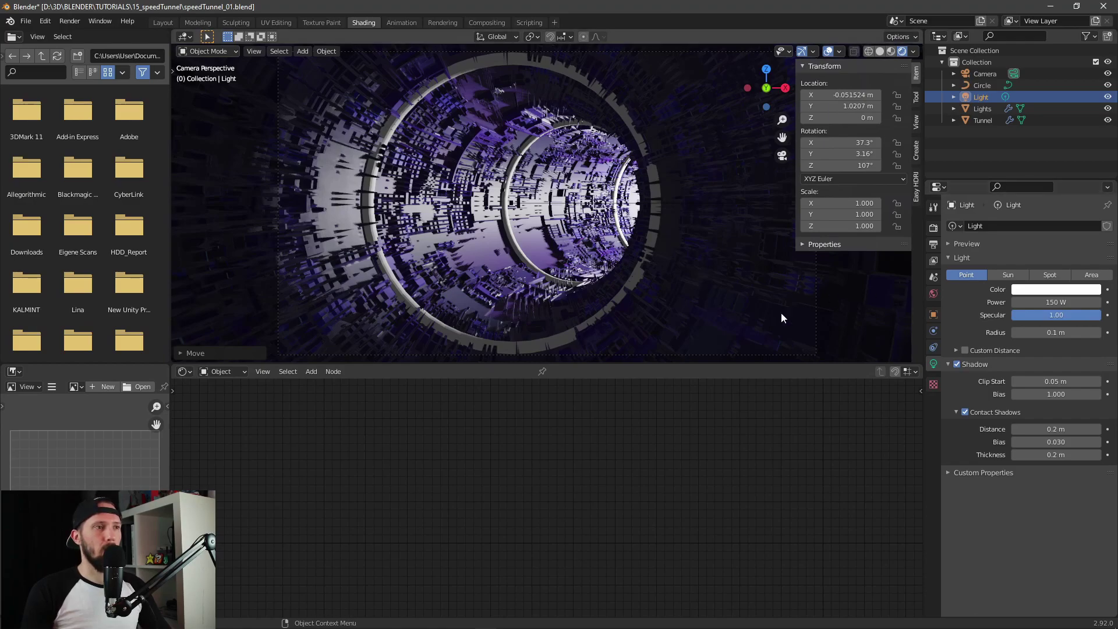
pyautogui.click(1036, 290)
pyautogui.click(1057, 146)
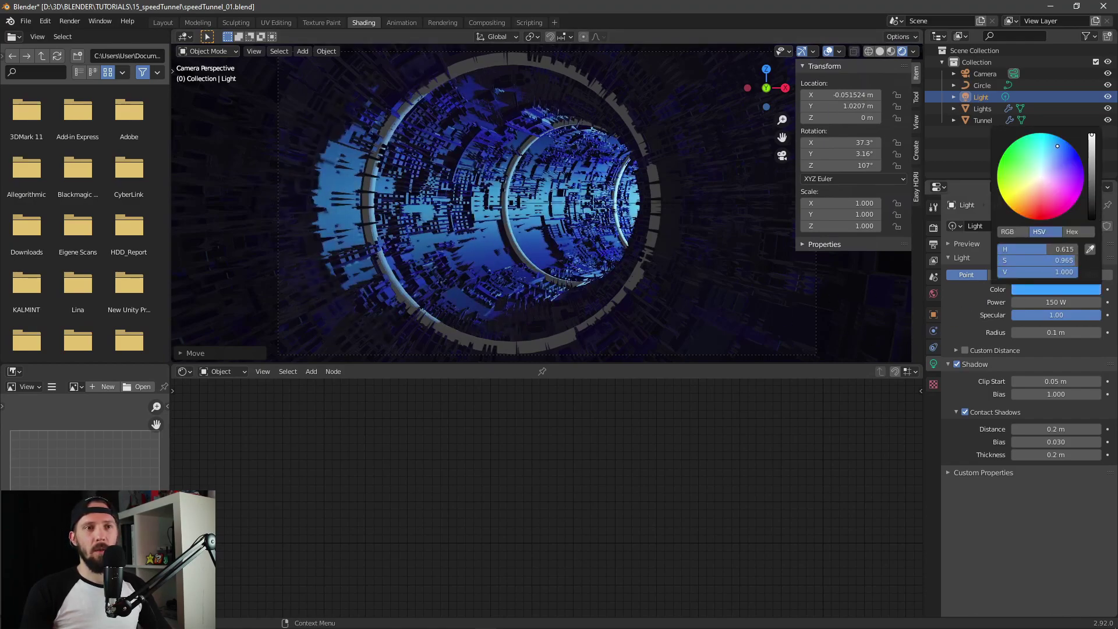
# - Change the light's color to violet with hue 0.702 and saturation 0.865
pyautogui.click(1057, 194)
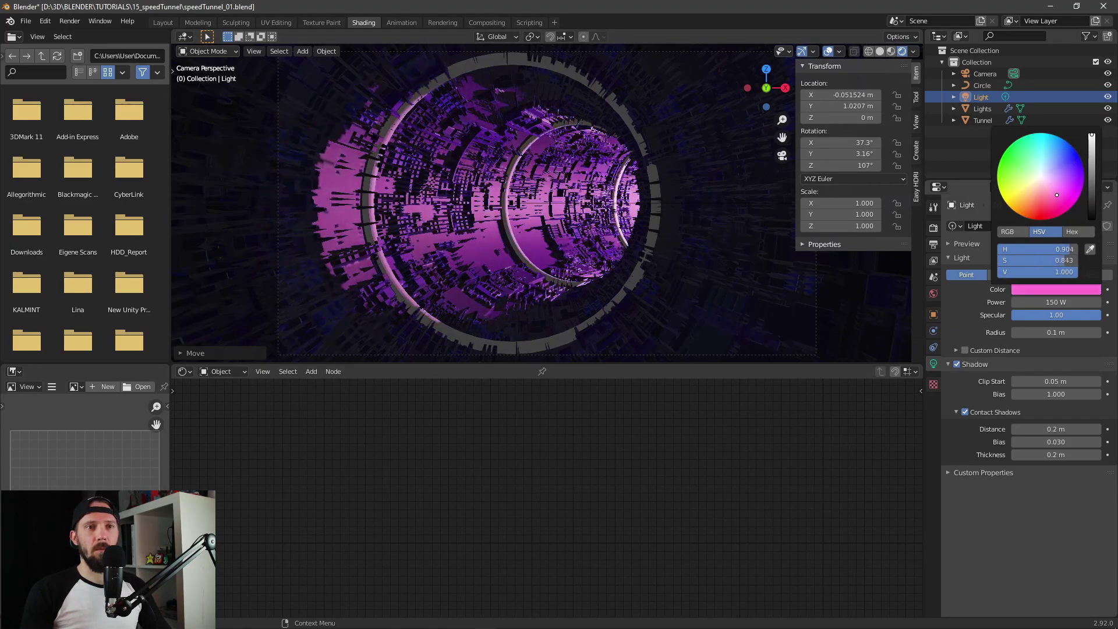
pyautogui.moveTo(1056, 194); pyautogui.dragTo(1064, 171)
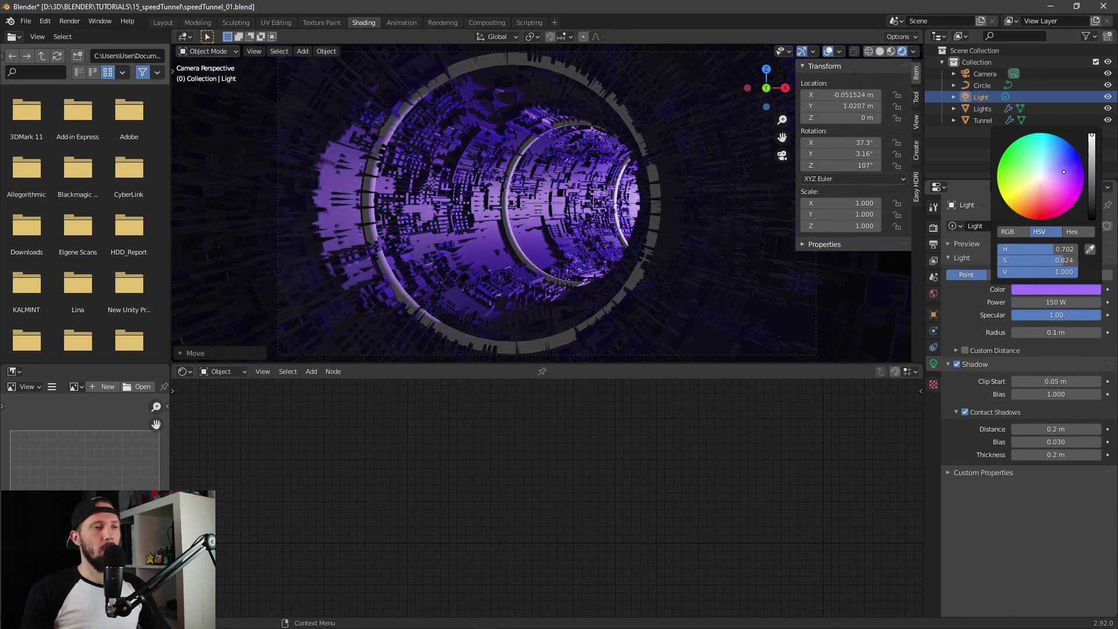
pyautogui.moveTo(1064, 171); pyautogui.dragTo(1066, 171)
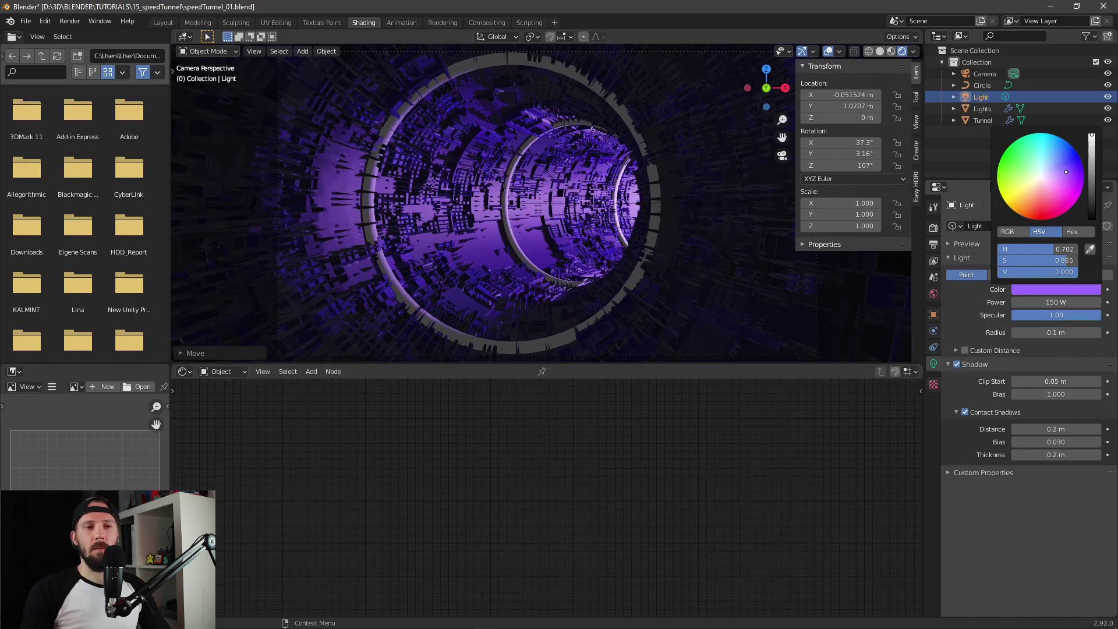
# - Raise the violet light's power to 500 W
pyautogui.click(1063, 302)
pyautogui.write('2')
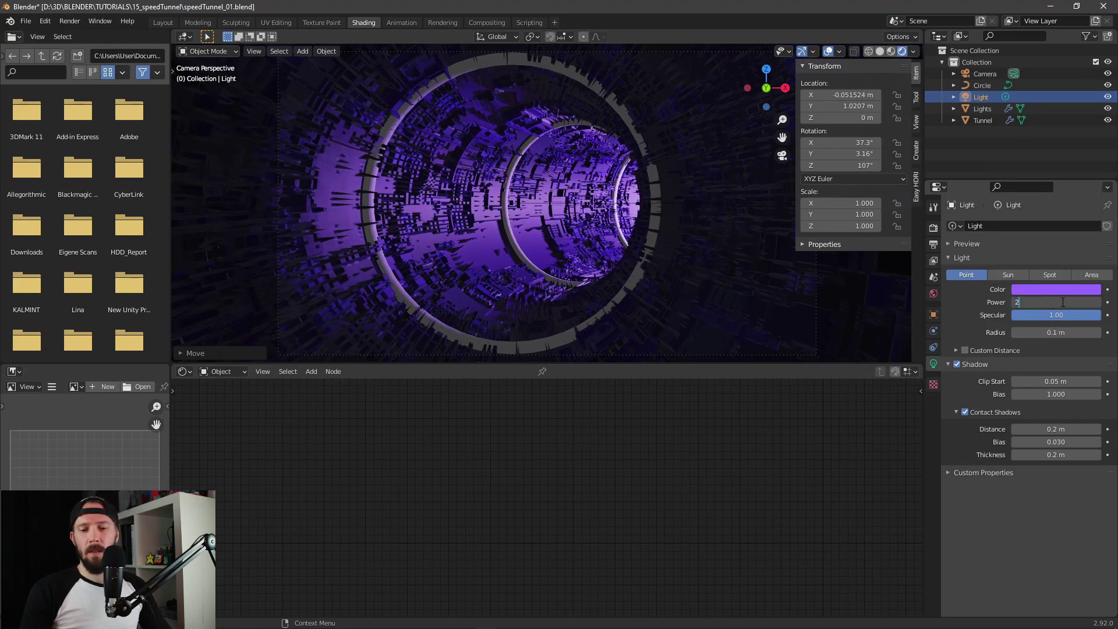
pyautogui.write('50')
pyautogui.press('Return')
pyautogui.click(1059, 299)
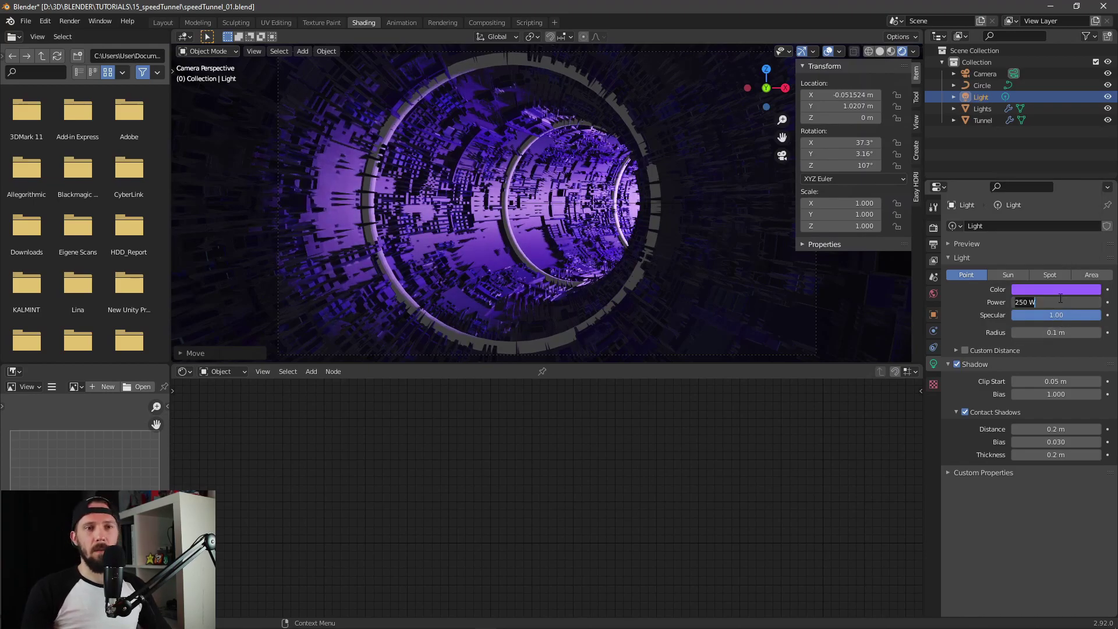
pyautogui.write('500')
pyautogui.press('Return')
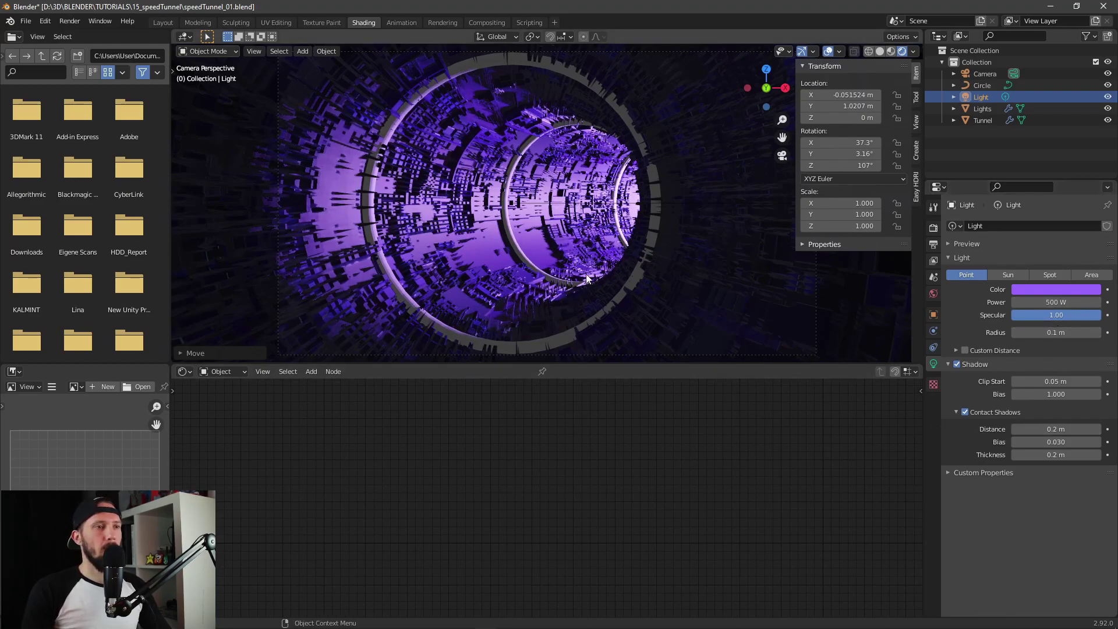
# - Create a new material named M_lights for the Lights ring object
pyautogui.click(983, 109)
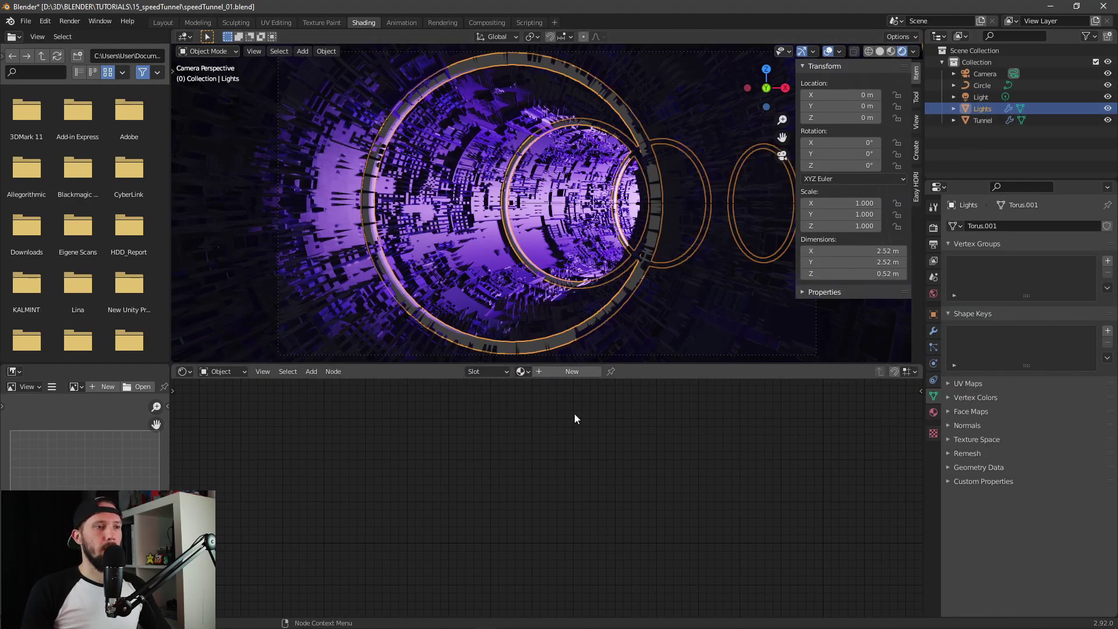
pyautogui.click(588, 371)
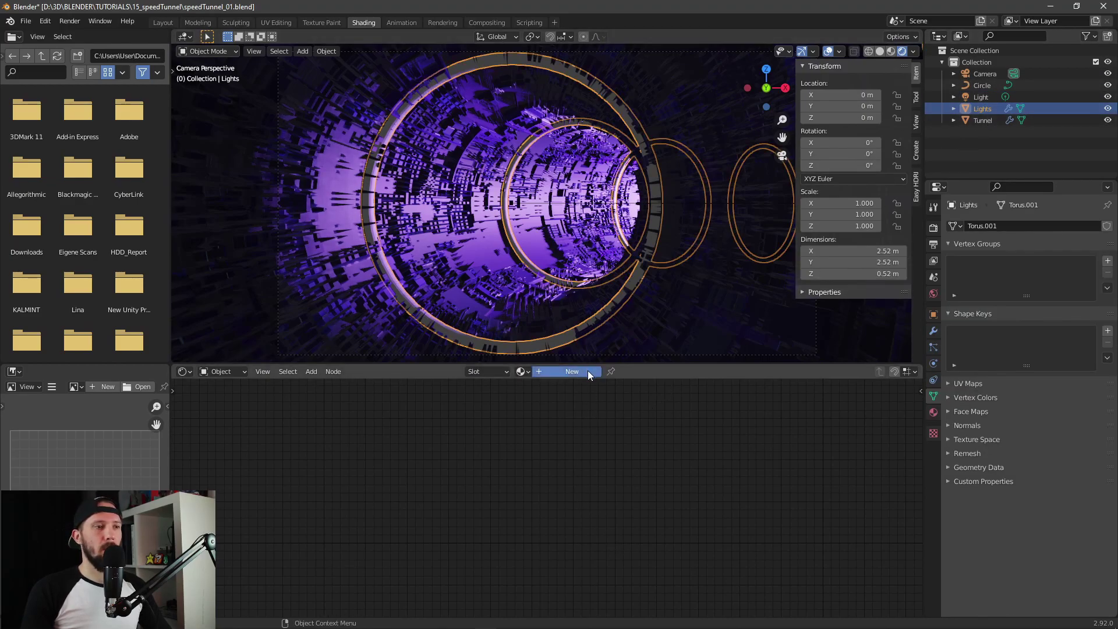
pyautogui.click(550, 373)
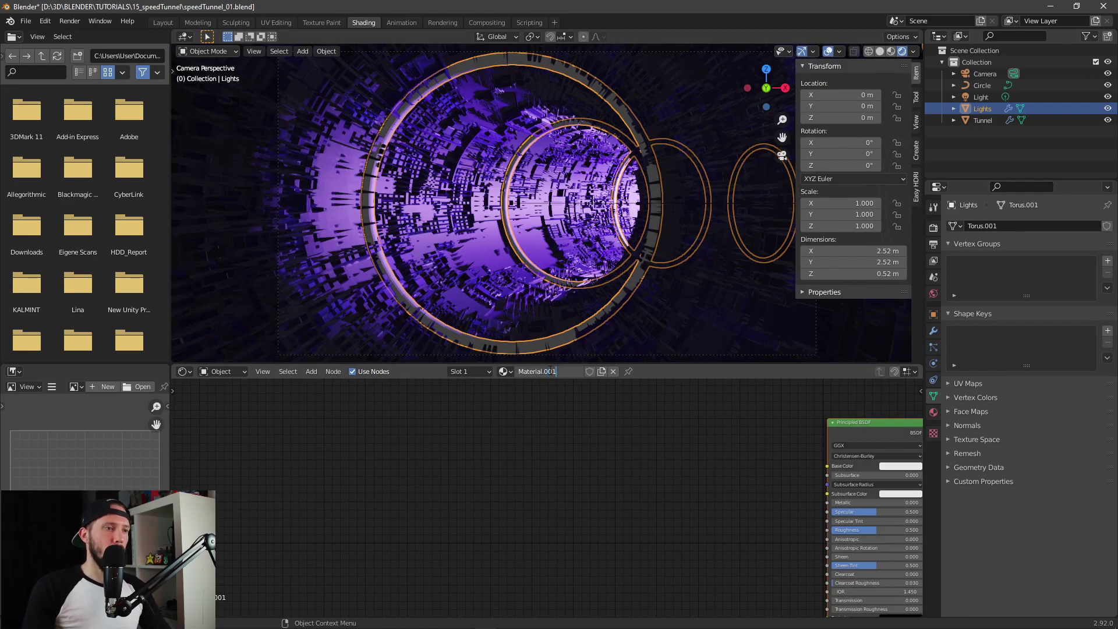
pyautogui.doubleClick(550, 370)
pyautogui.write('M')
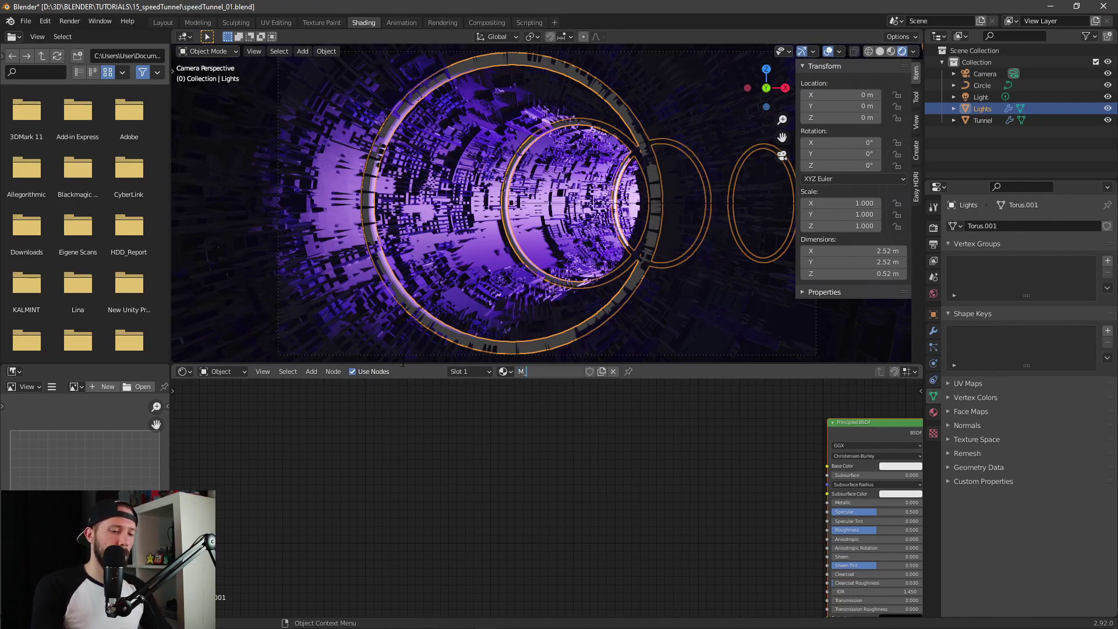
pyautogui.write('_lights')
pyautogui.press('Return')
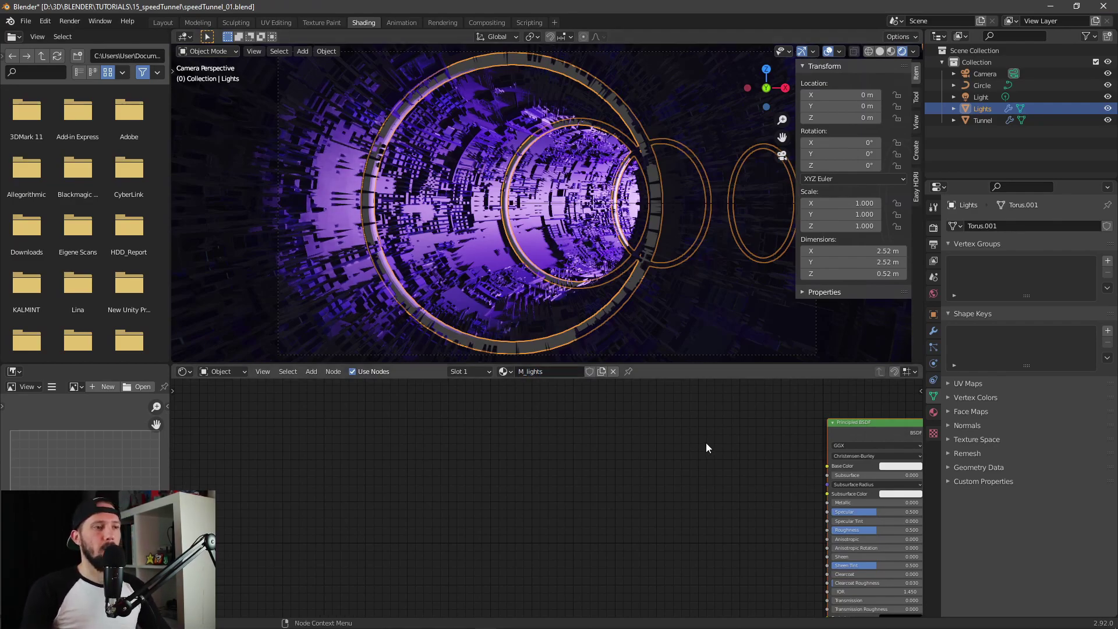
# - Raise the M_lights emission color to full brightness and tint it orange
pyautogui.moveTo(789, 479); pyautogui.dragTo(547, 396, button='middle')
pyautogui.click(669, 536)
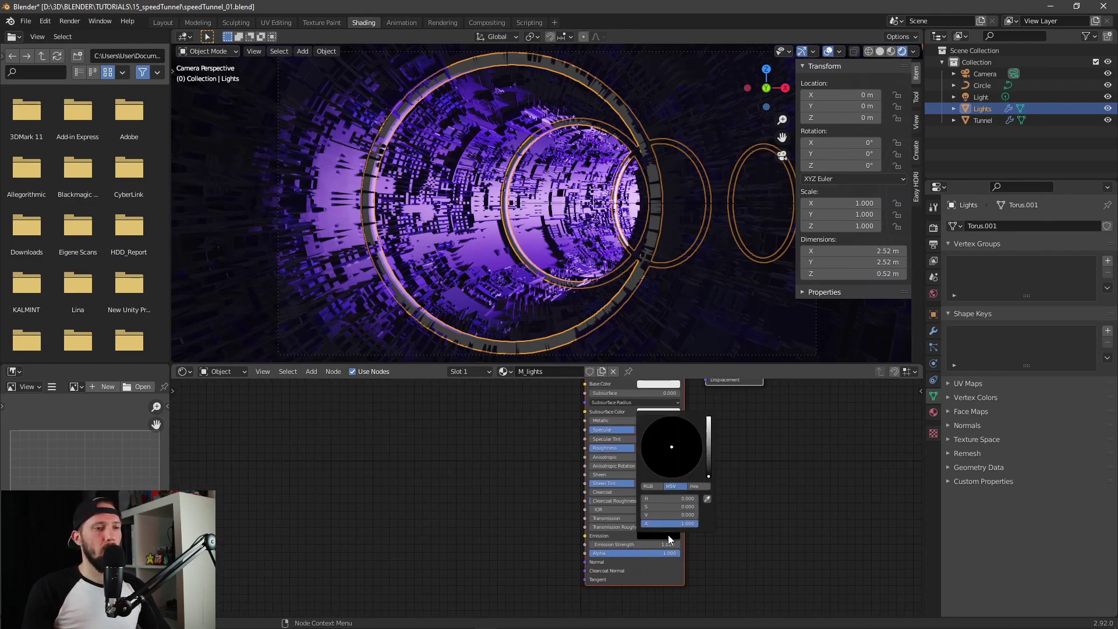
pyautogui.click(674, 536)
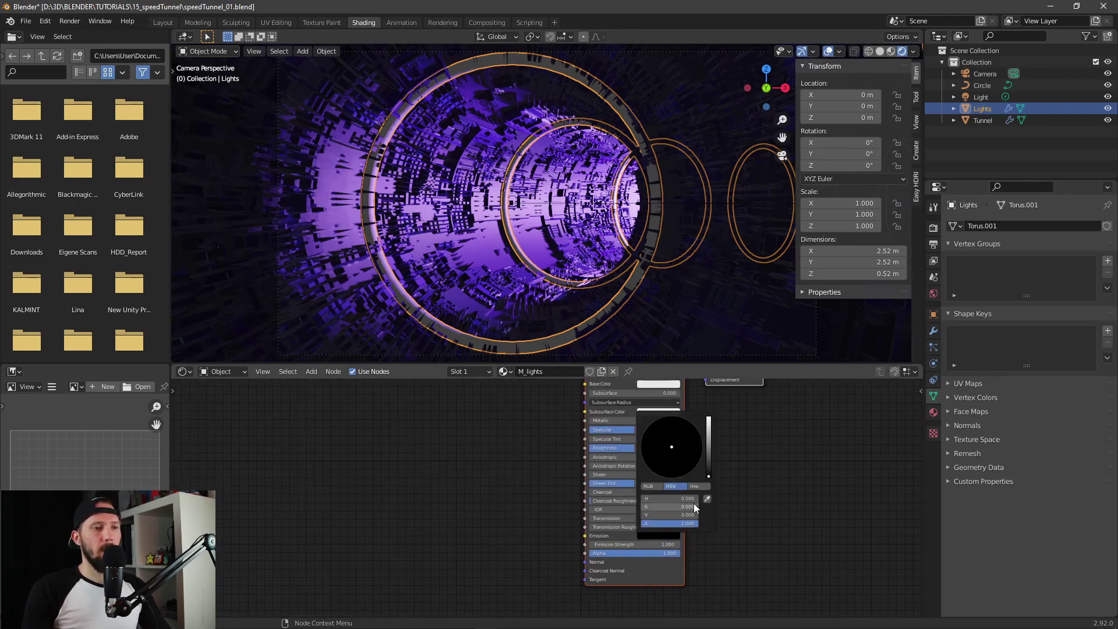
pyautogui.moveTo(707, 468); pyautogui.dragTo(708, 417)
pyautogui.click(808, 514)
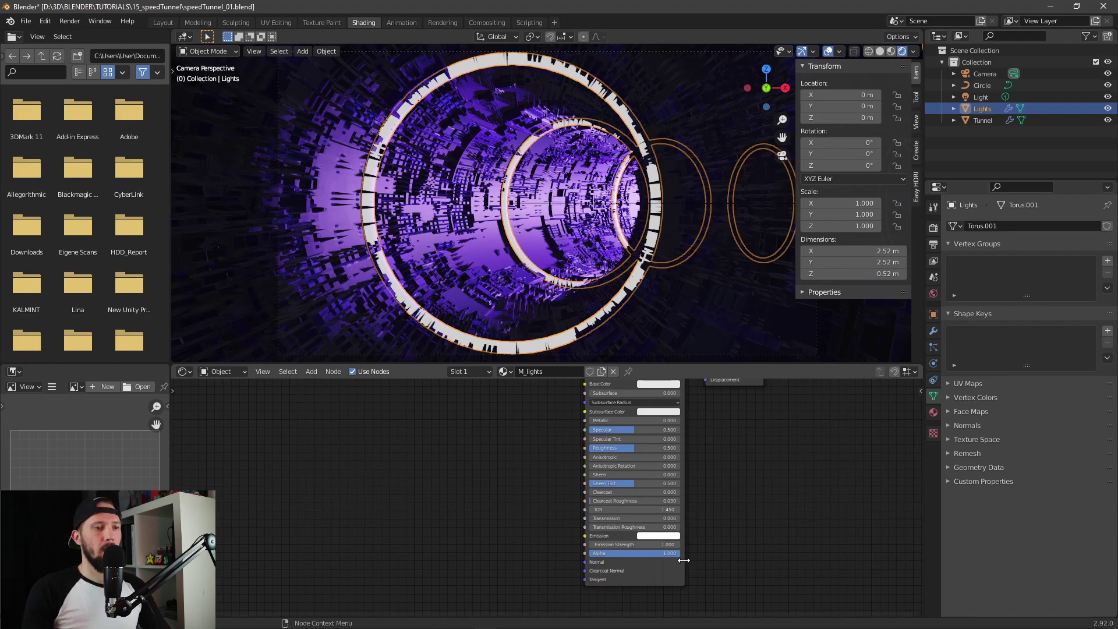
pyautogui.click(670, 537)
pyautogui.moveTo(675, 463); pyautogui.dragTo(657, 473)
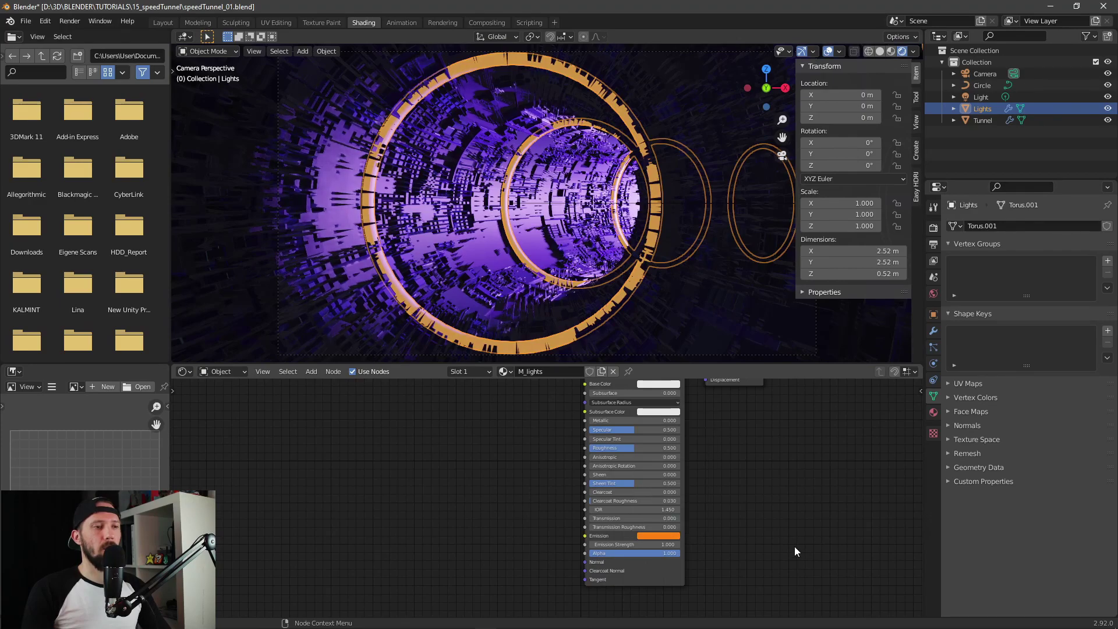
# - Try an emission strength of 10 on the M_lights material and settle on 5
pyautogui.click(658, 544)
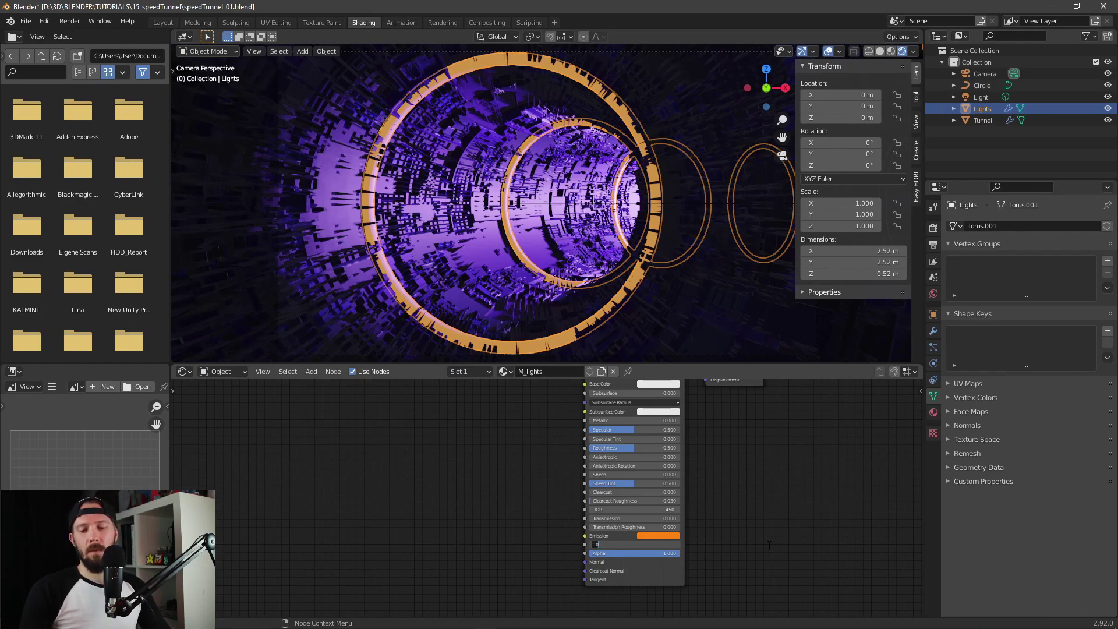
pyautogui.write('10')
pyautogui.press('Return')
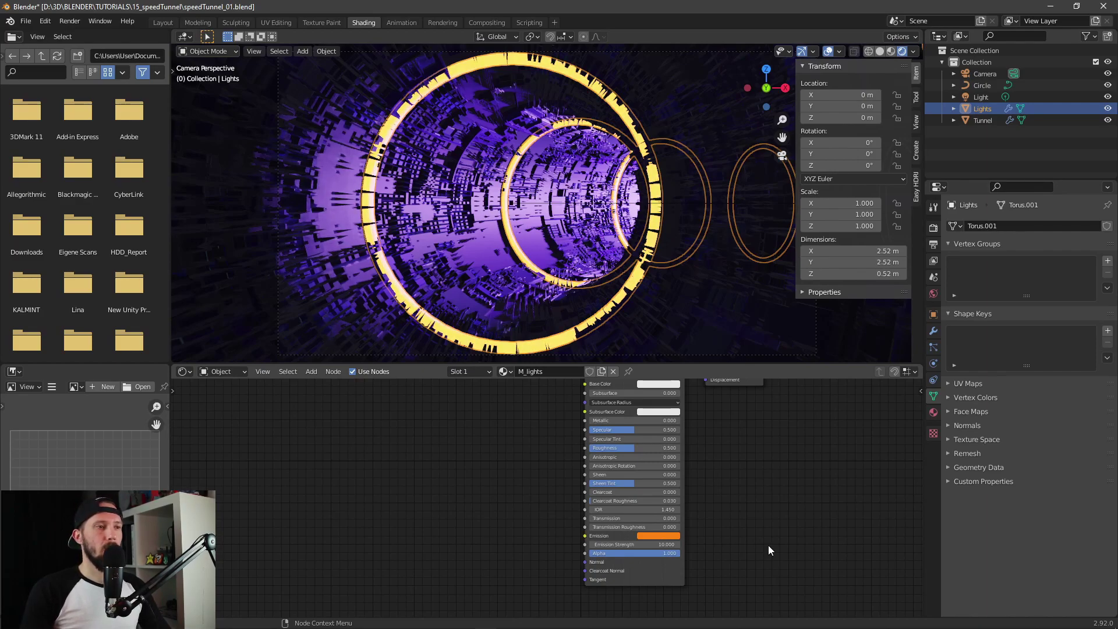
pyautogui.click(659, 544)
pyautogui.write('5')
pyautogui.press('Return')
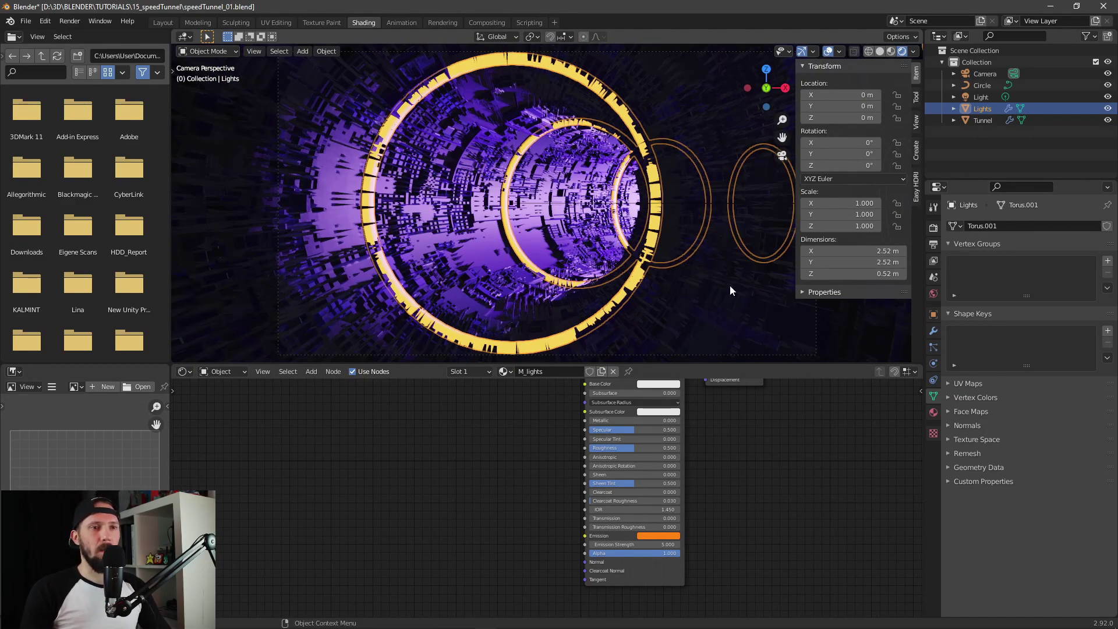
# - Select the Tunnel object and switch to the Animation workspace
pyautogui.click(673, 321)
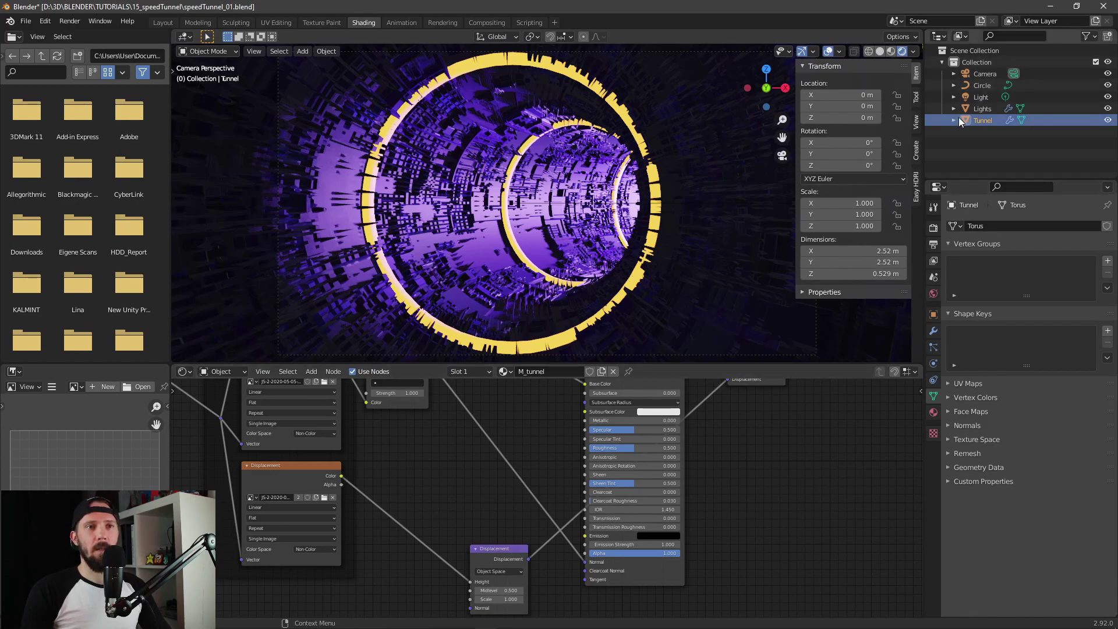
pyautogui.click(980, 109)
pyautogui.click(985, 120)
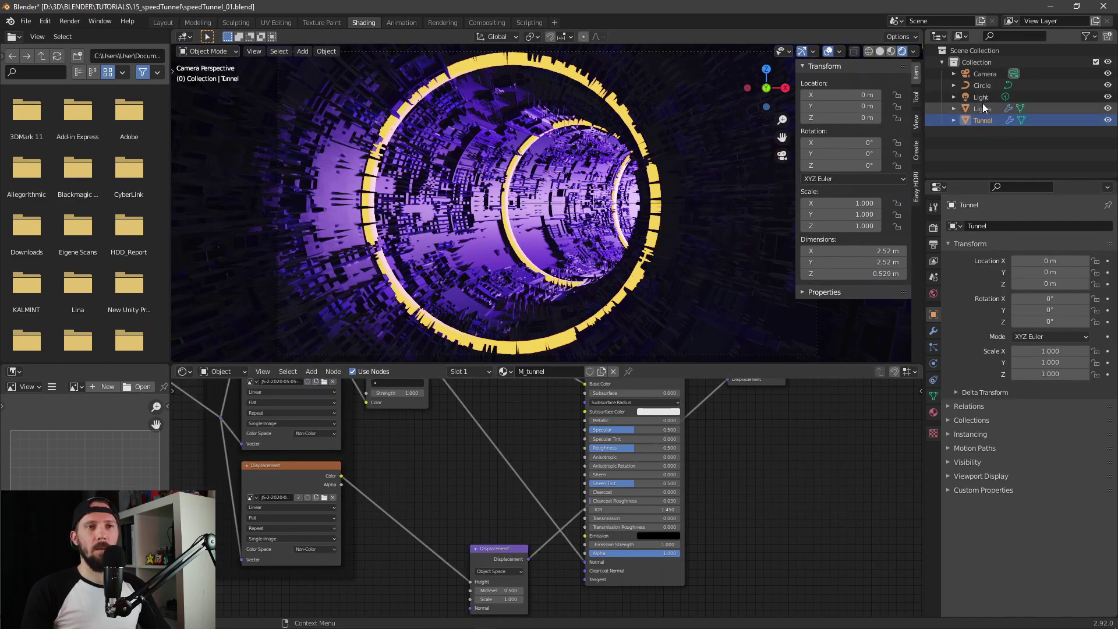
pyautogui.click(401, 22)
pyautogui.moveTo(326, 29)
pyautogui.mouseDown()
pyautogui.moveTo(368, 30)
pyautogui.moveTo(314, 18)
pyautogui.mouseUp()
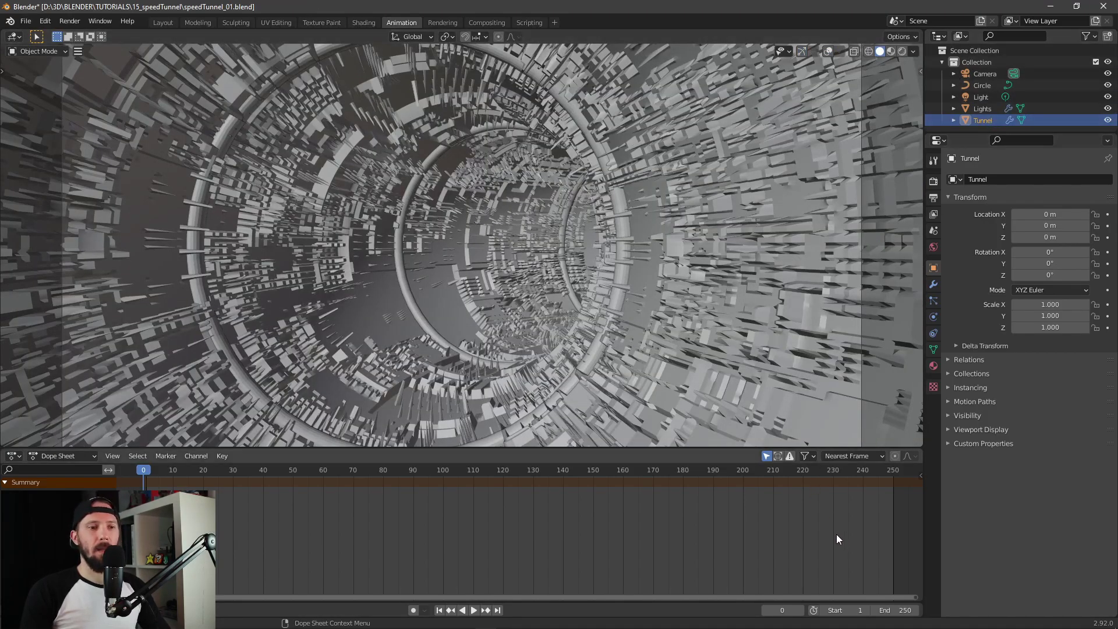
# - Set the animation's end frame to 300 and fit the whole frame range in the timeline
pyautogui.click(906, 609)
pyautogui.write('300')
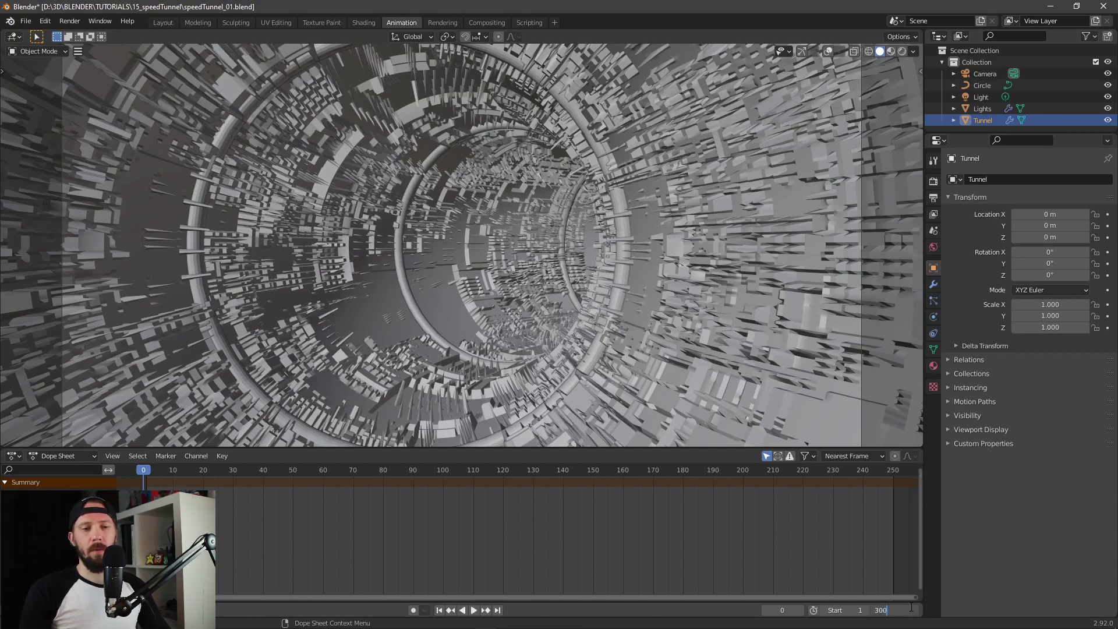
pyautogui.press('Return')
pyautogui.press('Home')
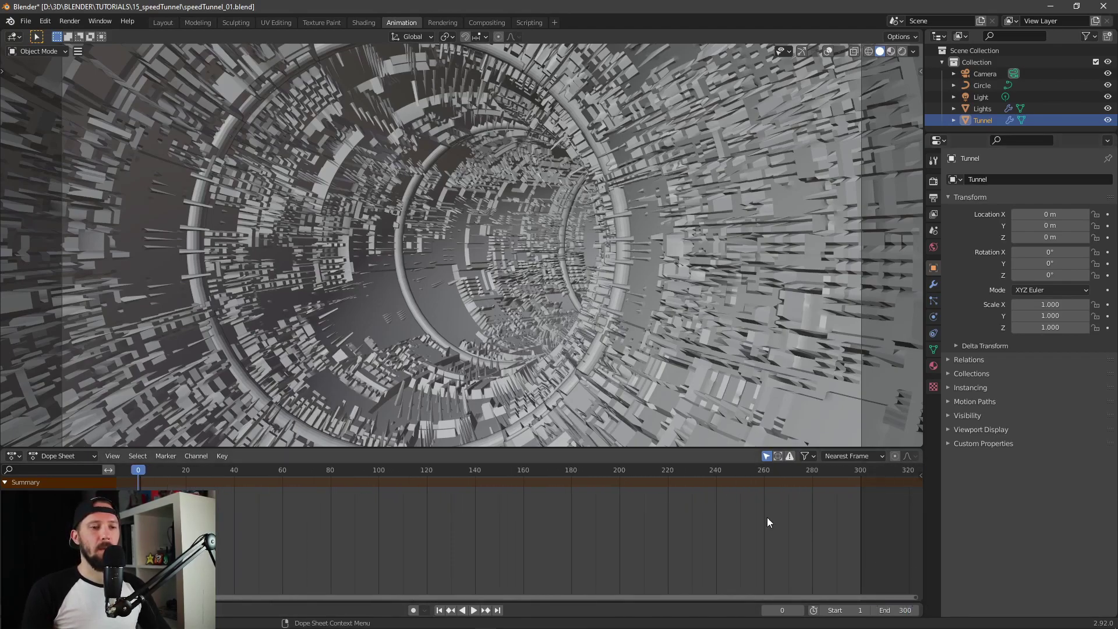
pyautogui.scroll(-1, 754, 515)
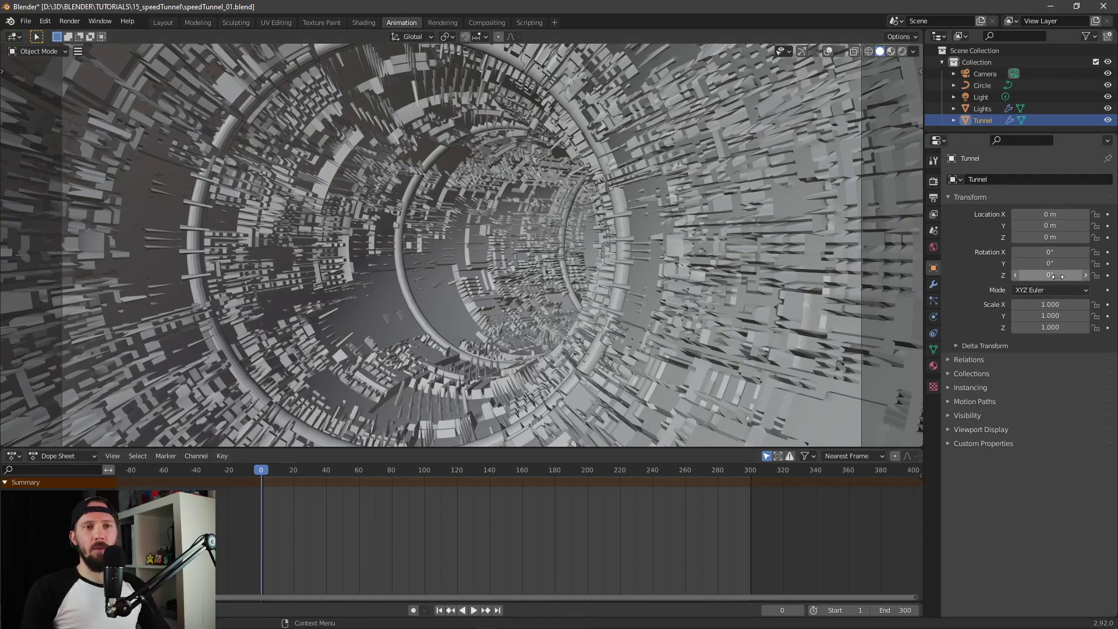
# - Keyframe the tunnel's Z rotation at 0° on frame 0
pyautogui.moveTo(1057, 276)
pyautogui.mouseDown()
pyautogui.moveTo(1112, 276)
pyautogui.moveTo(1049, 275)
pyautogui.mouseUp()
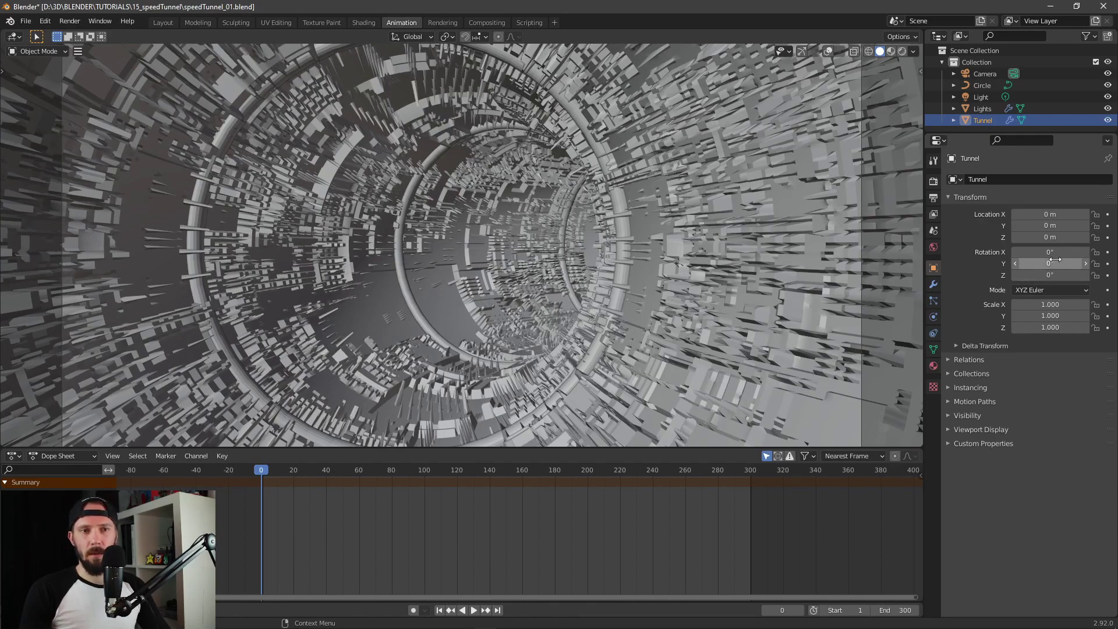
pyautogui.click(1108, 276)
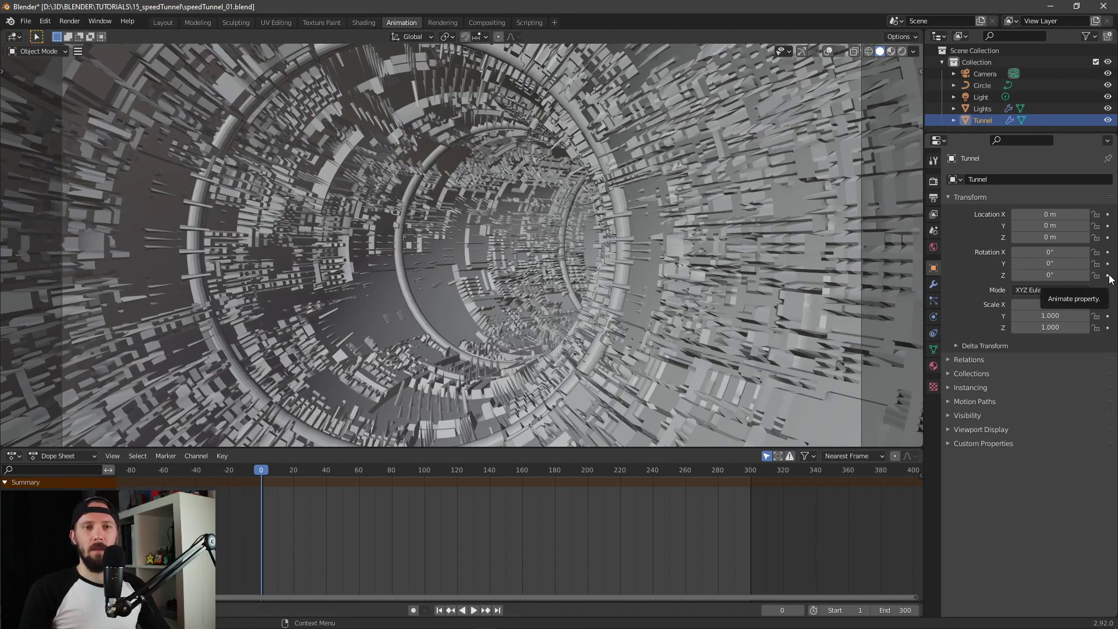
pyautogui.click(1108, 275)
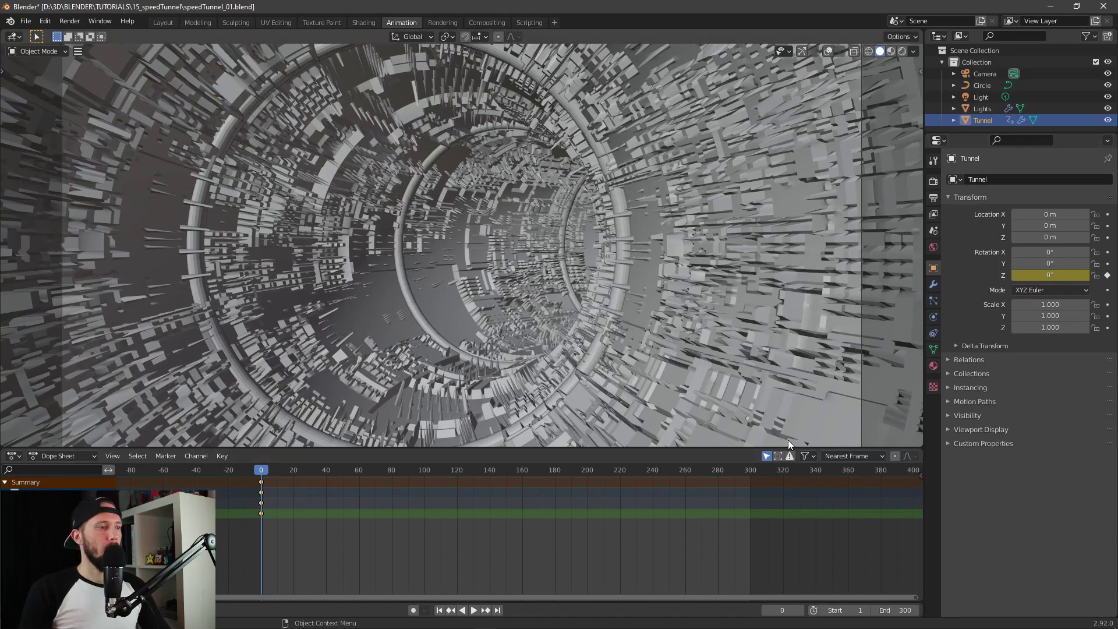
# - Go to frame 300 and keyframe the tunnel's Z rotation at 360°
pyautogui.click(713, 472)
pyautogui.press('space')
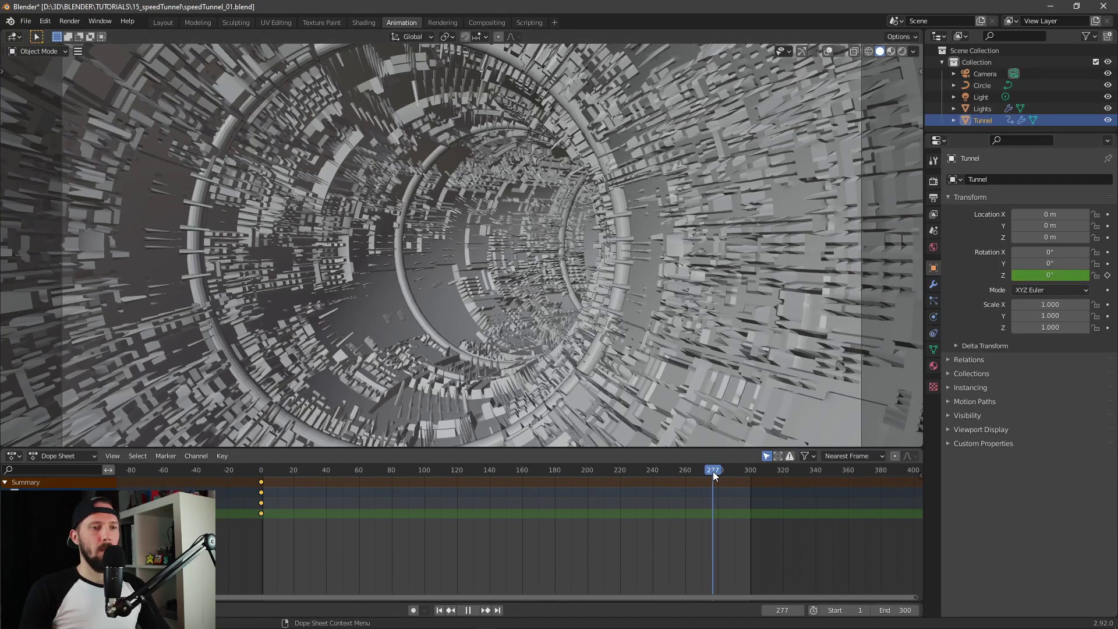
pyautogui.moveTo(713, 471); pyautogui.dragTo(752, 471)
pyautogui.press('space')
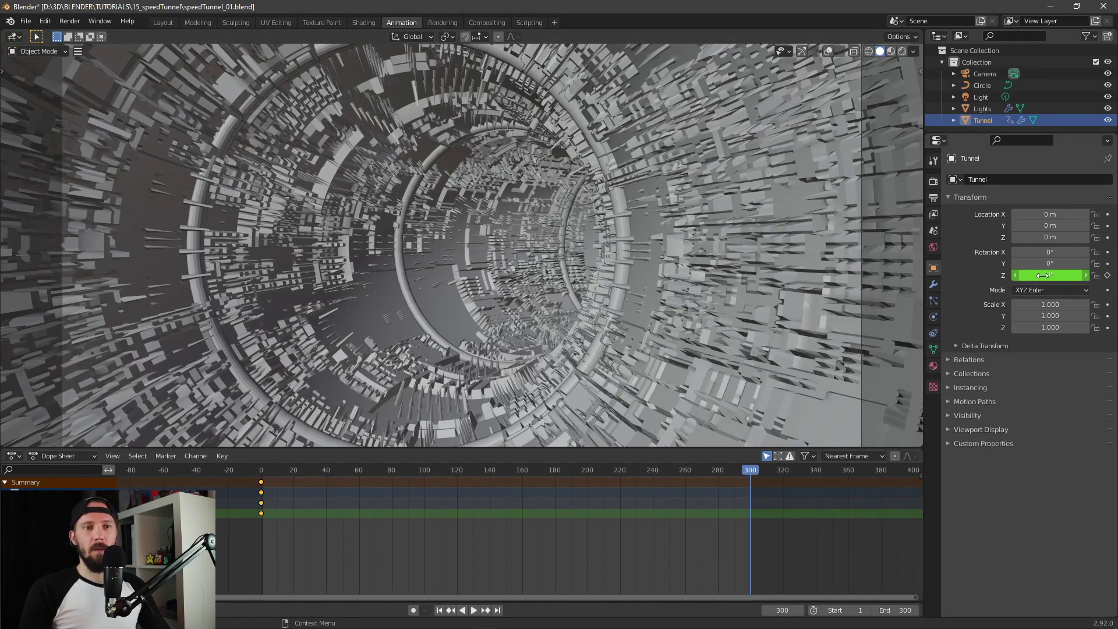
pyautogui.doubleClick(1068, 275)
pyautogui.write('360')
pyautogui.press('Return')
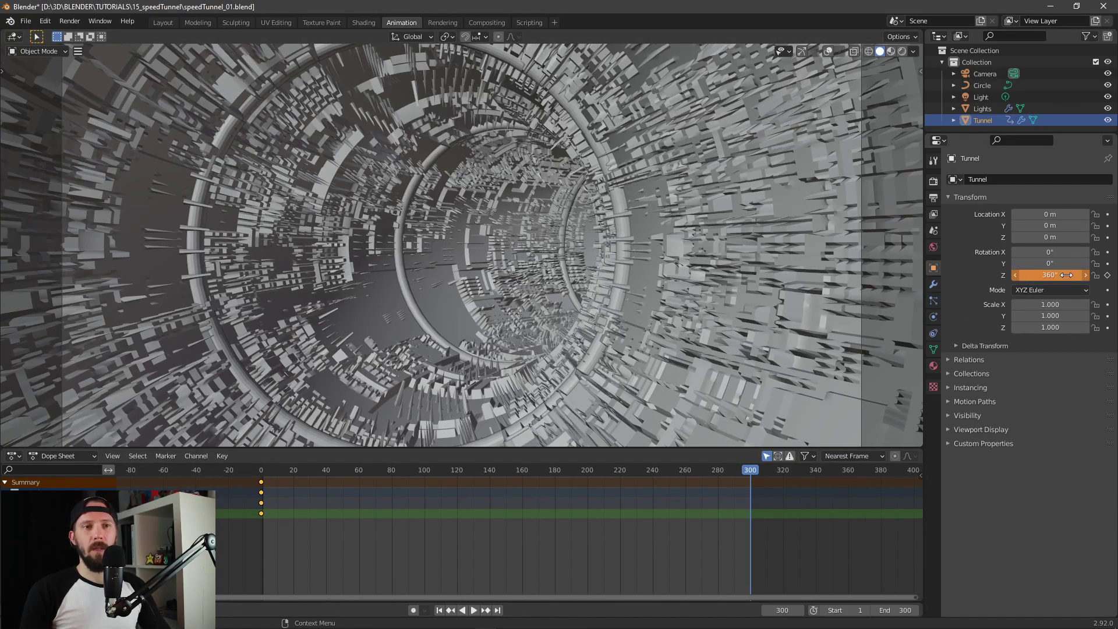
pyautogui.click(1107, 275)
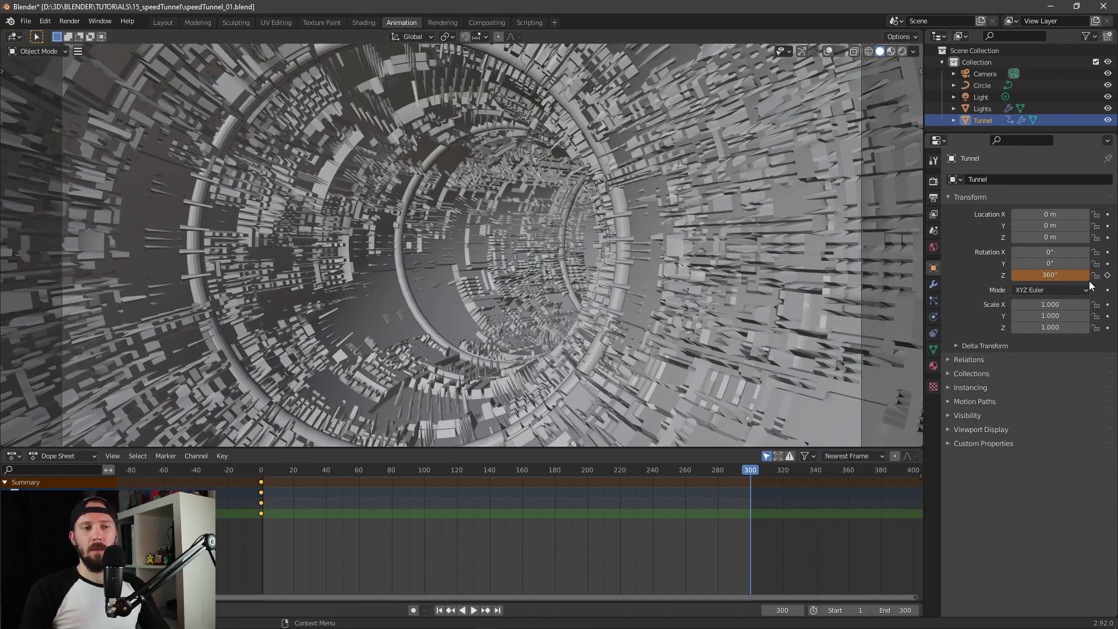
pyautogui.click(1108, 275)
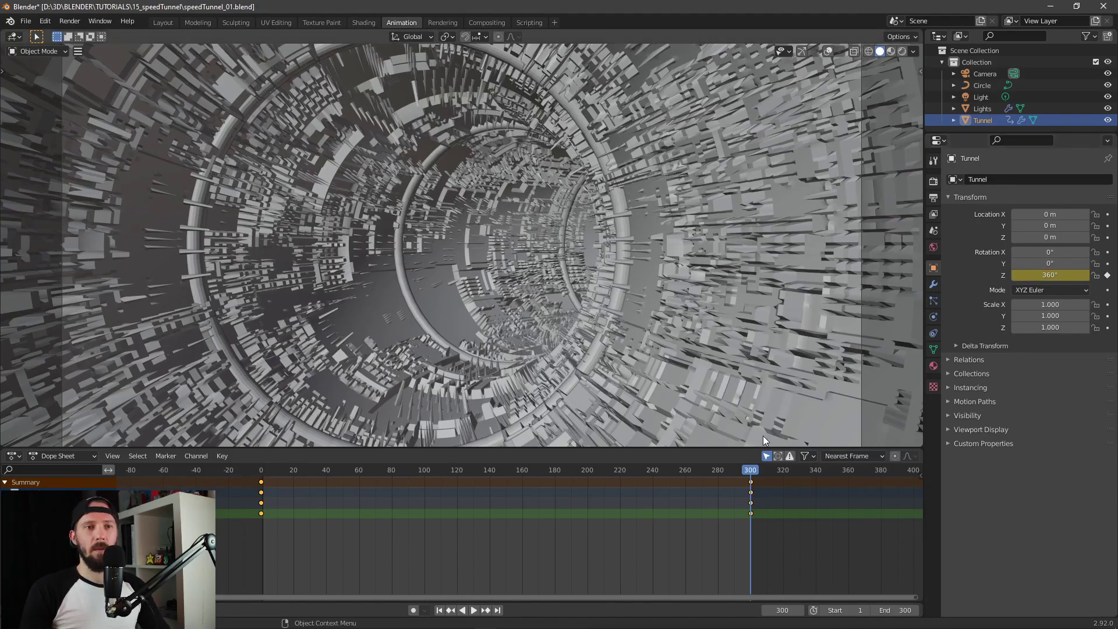
# - Scrub through the timeline and play back the tunnel's rotation to check the motion
pyautogui.moveTo(749, 469); pyautogui.dragTo(375, 477)
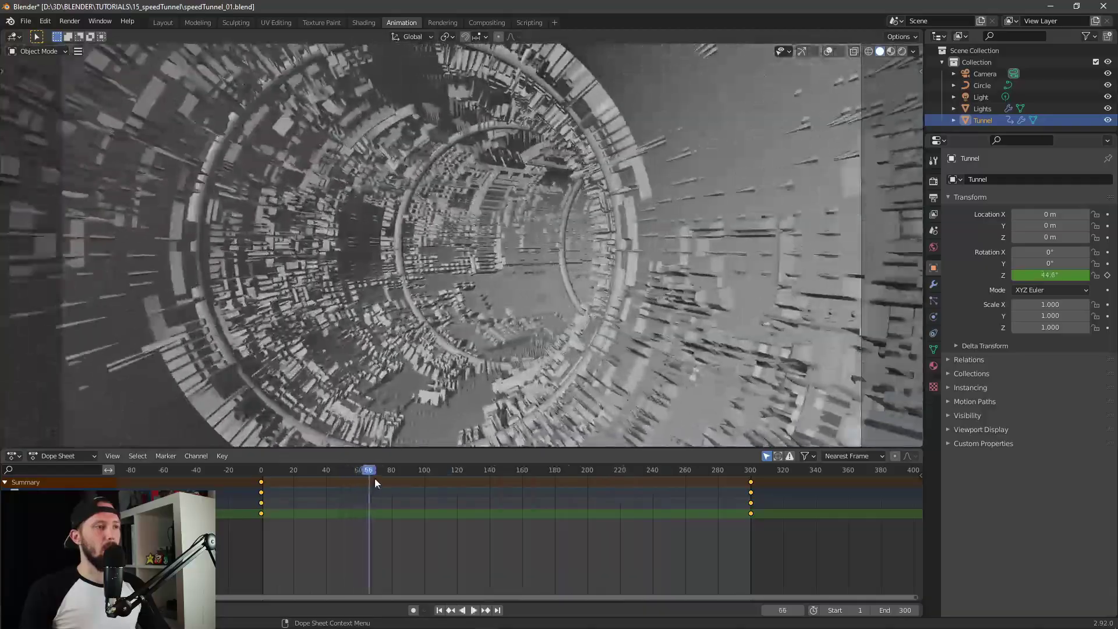
pyautogui.press('space')
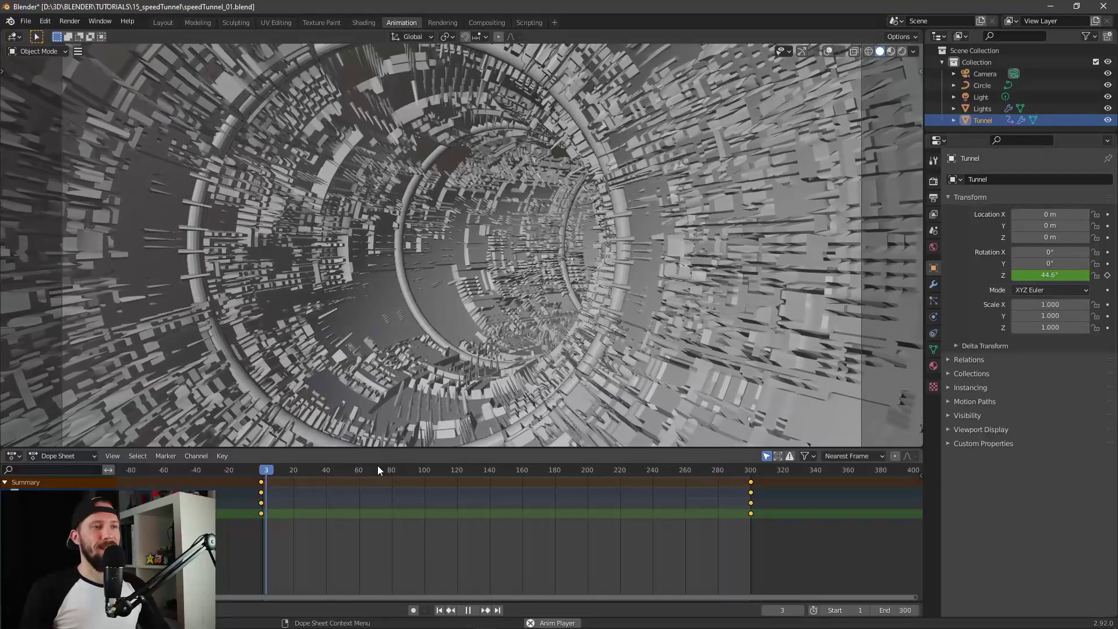
pyautogui.press('space')
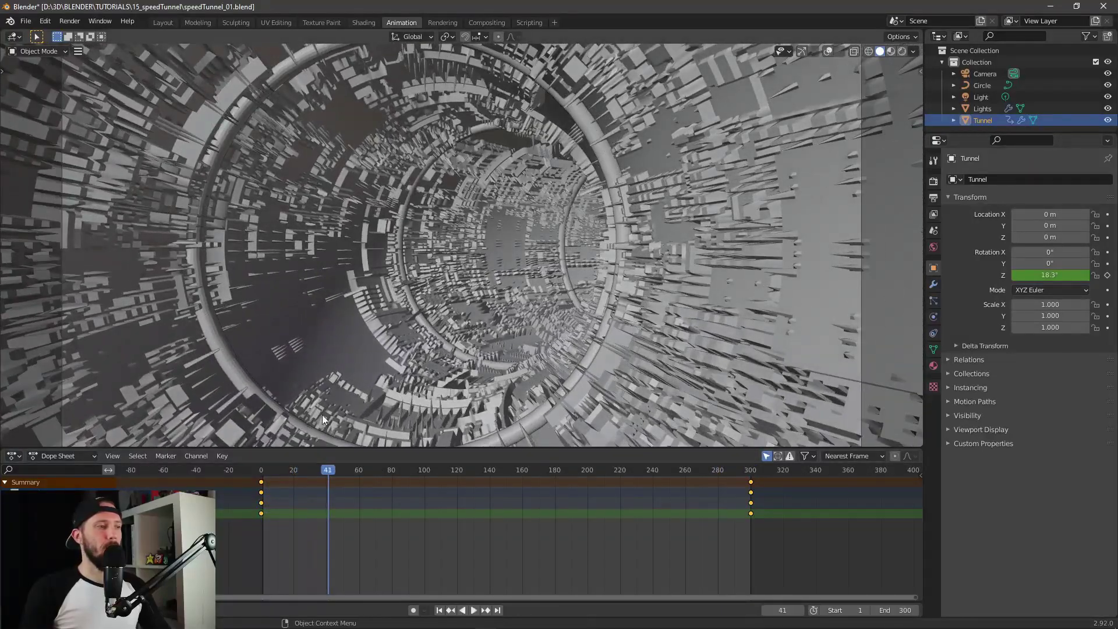
# - Set the interpolation mode of all the tunnel's rotation keyframes to Linear
pyautogui.moveTo(220, 552); pyautogui.dragTo(840, 491)
pyautogui.rightClick(251, 504)
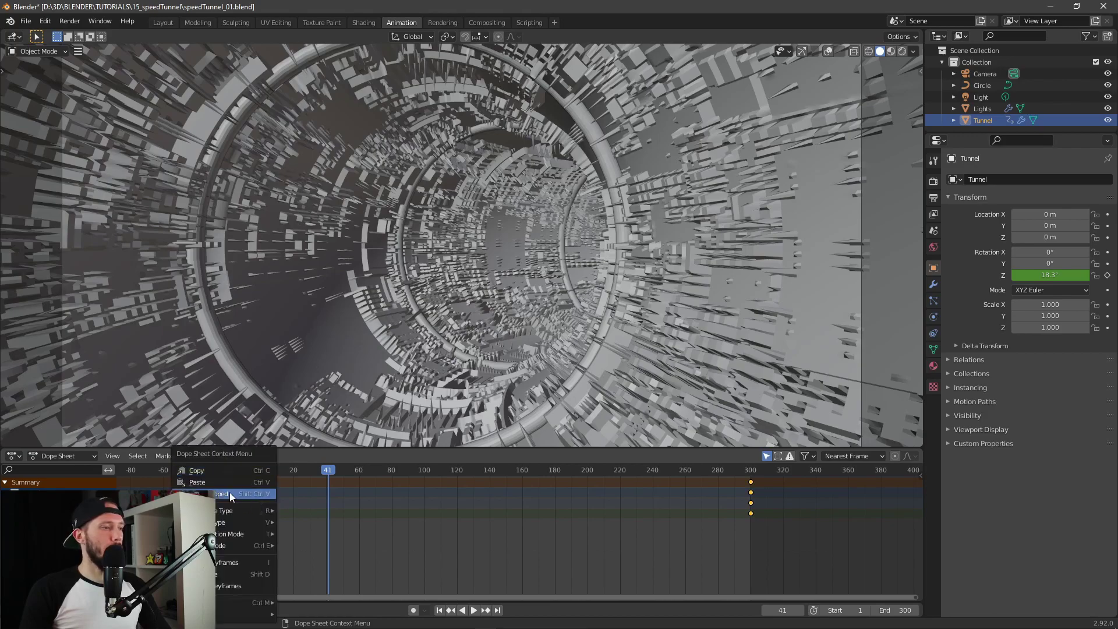
pyautogui.moveTo(232, 539)
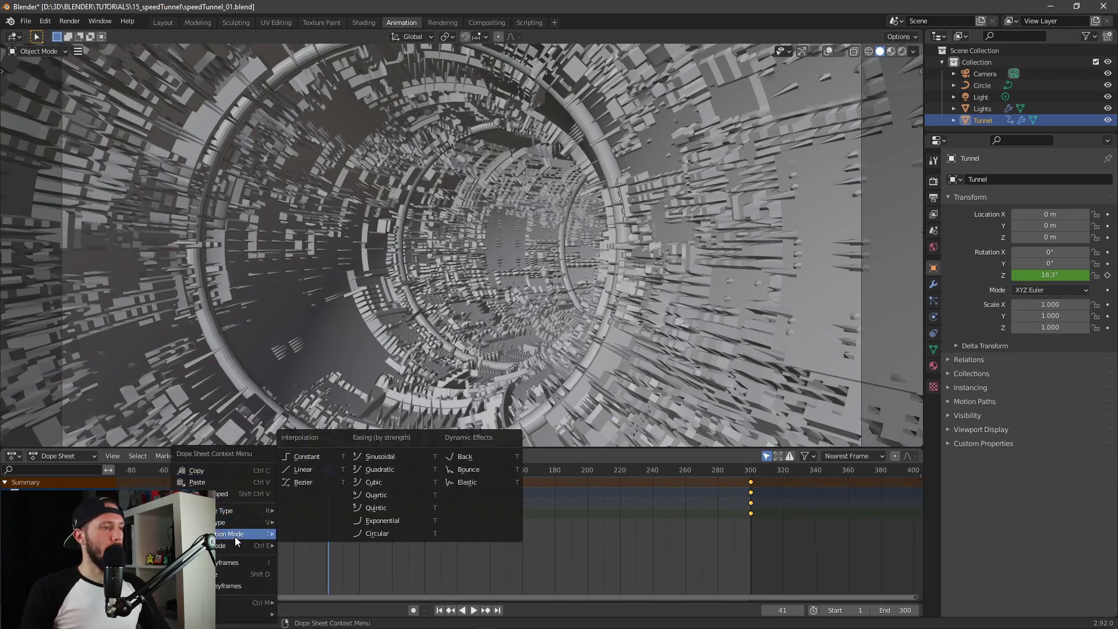
pyautogui.click(313, 472)
# - Scrub and play back the timeline to check the tunnel's rotation with linear interpolation
pyautogui.moveTo(326, 473); pyautogui.dragTo(728, 472)
pyautogui.press('space')
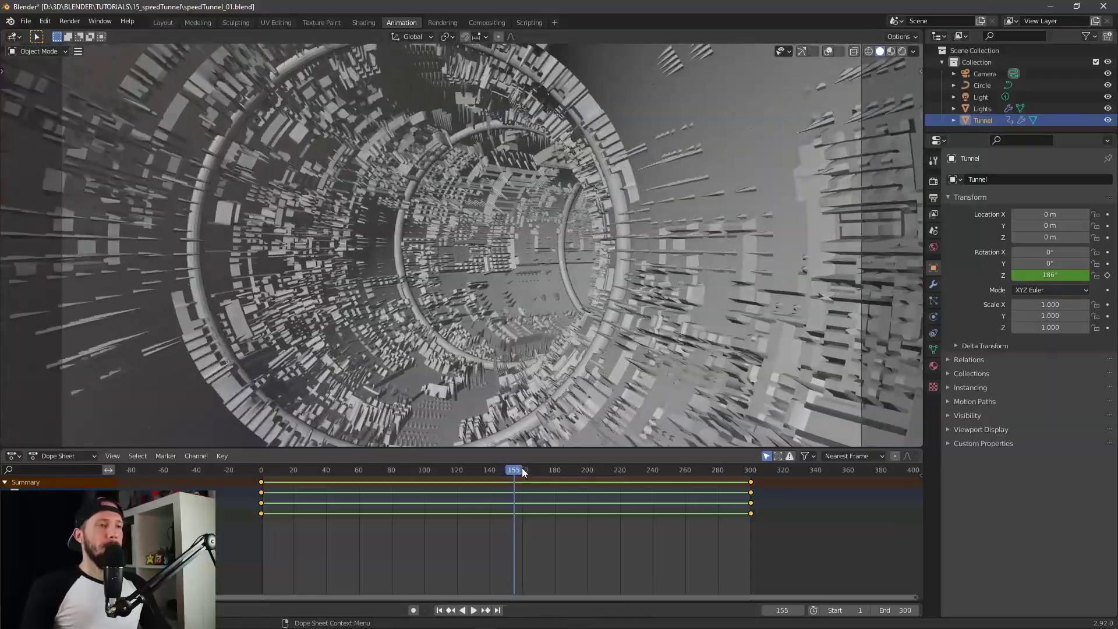
pyautogui.moveTo(522, 467); pyautogui.dragTo(214, 476)
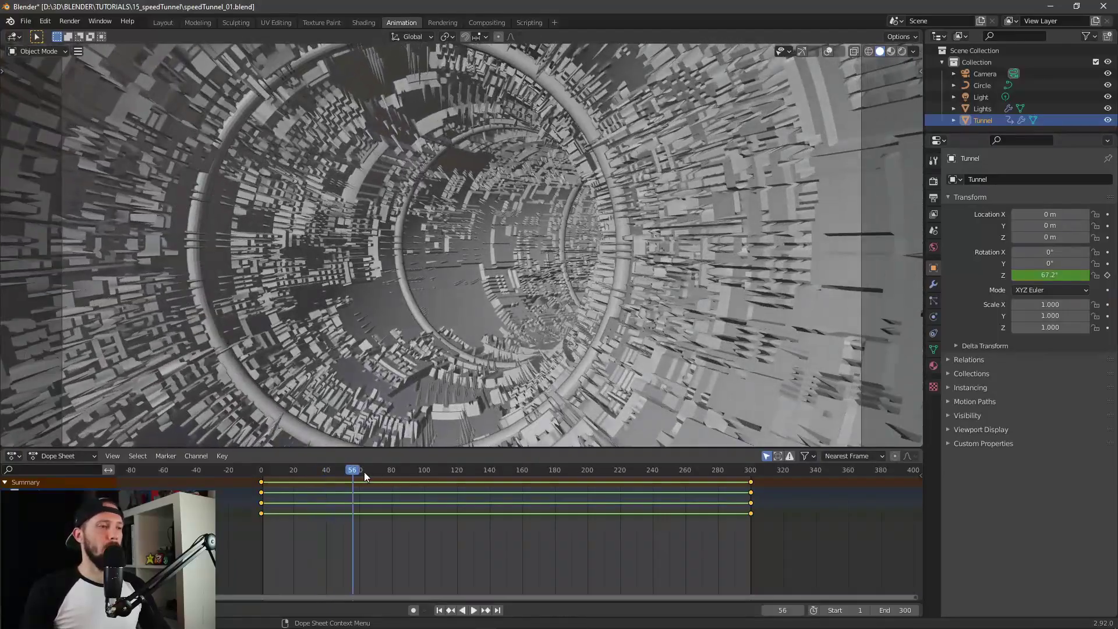
pyautogui.moveTo(365, 472); pyautogui.dragTo(291, 474)
pyautogui.press('Escape')
pyautogui.press('space')
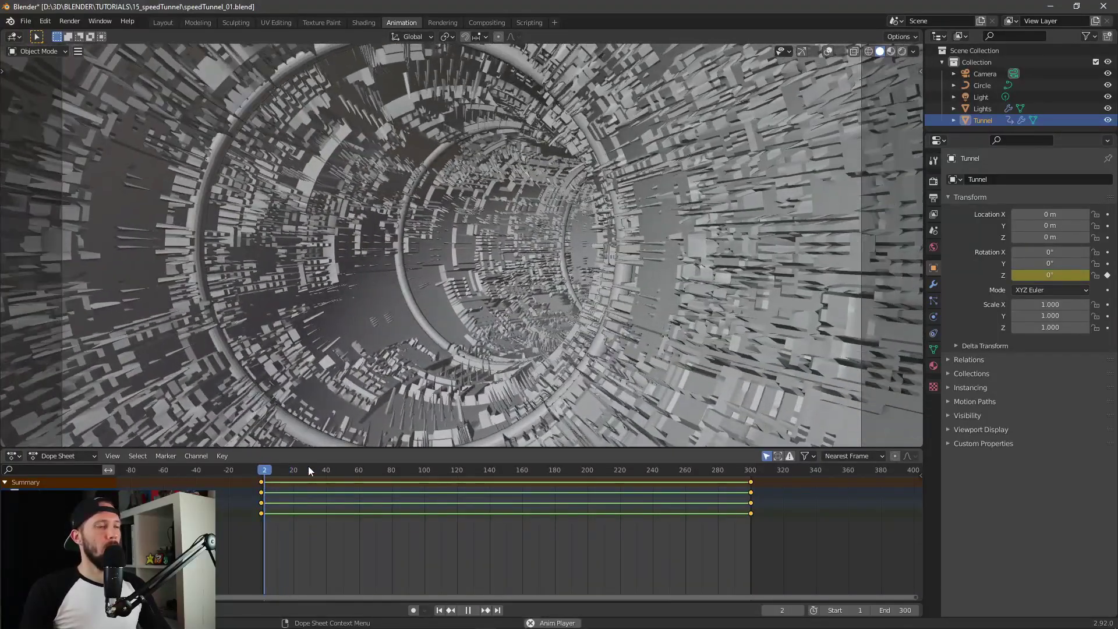
pyautogui.press('Escape')
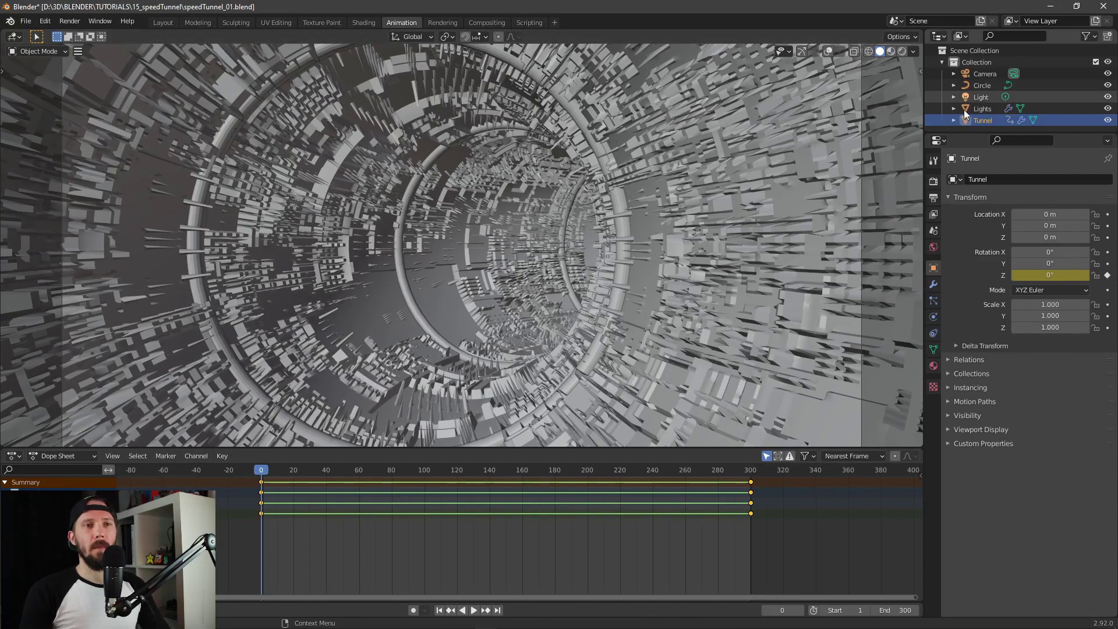
# - Move the Lights and Circle objects into a new collection named _LIGHTS
pyautogui.moveTo(966, 133); pyautogui.dragTo(967, 237)
pyautogui.click(994, 177)
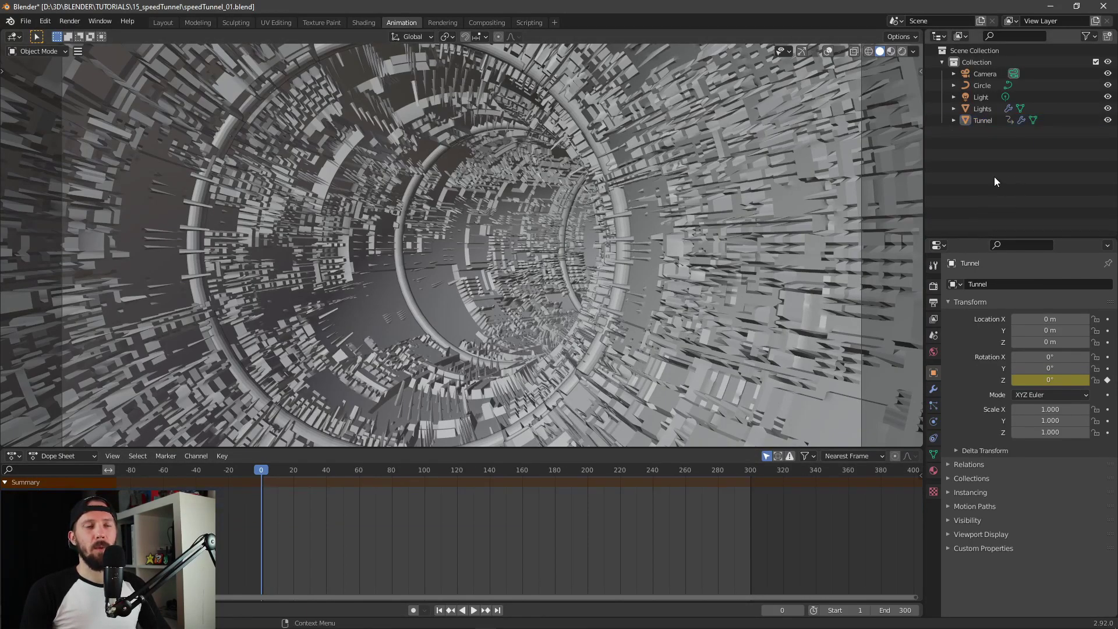
pyautogui.press('Up')
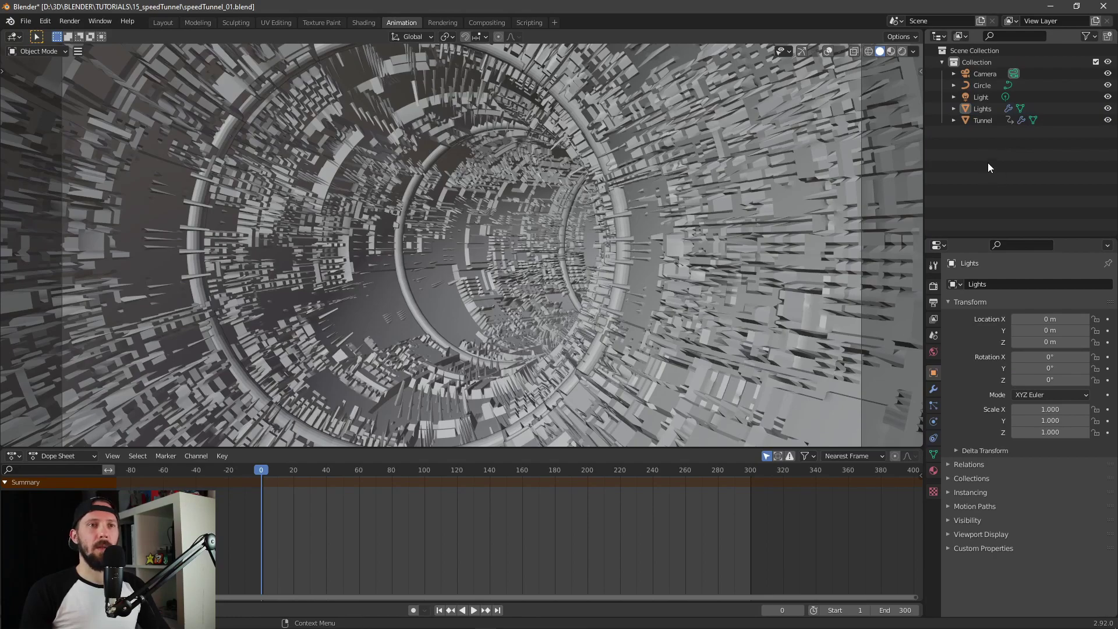
pyautogui.click(981, 107)
pyautogui.keyDown('ctrl'); pyautogui.click(983, 85); pyautogui.keyUp('ctrl')
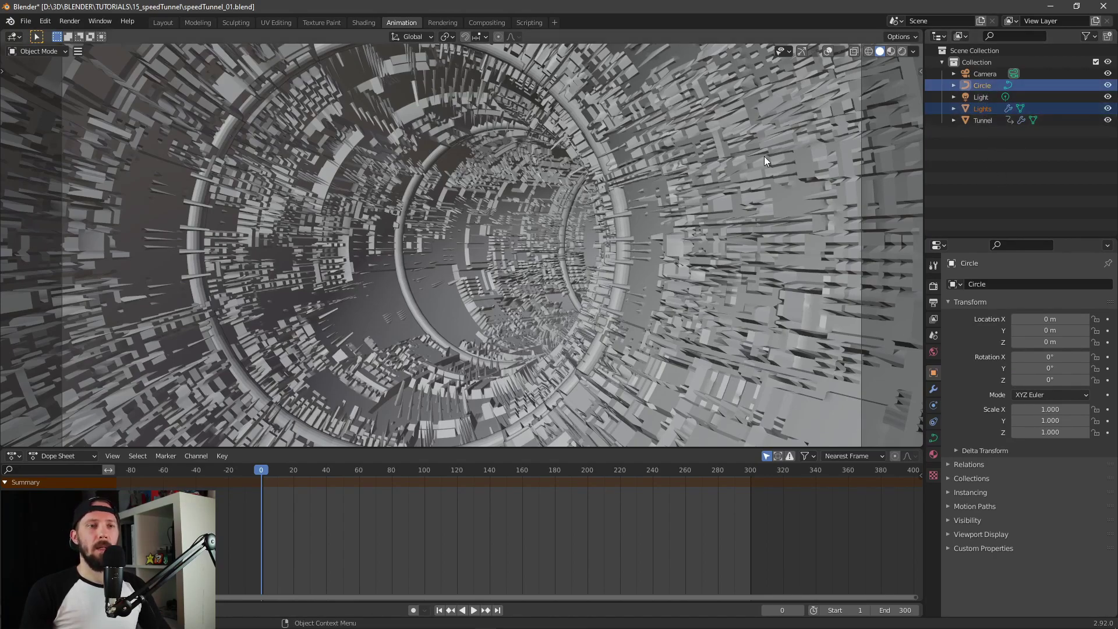
pyautogui.press('m')
pyautogui.click(746, 159)
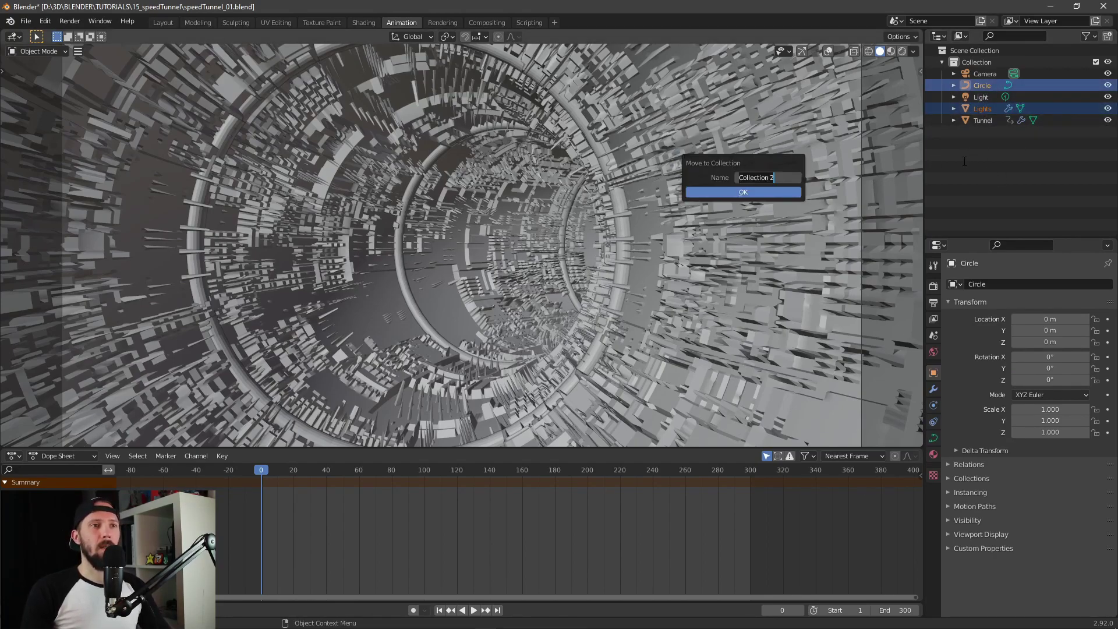
pyautogui.press('BackSpace')
pyautogui.write('_L')
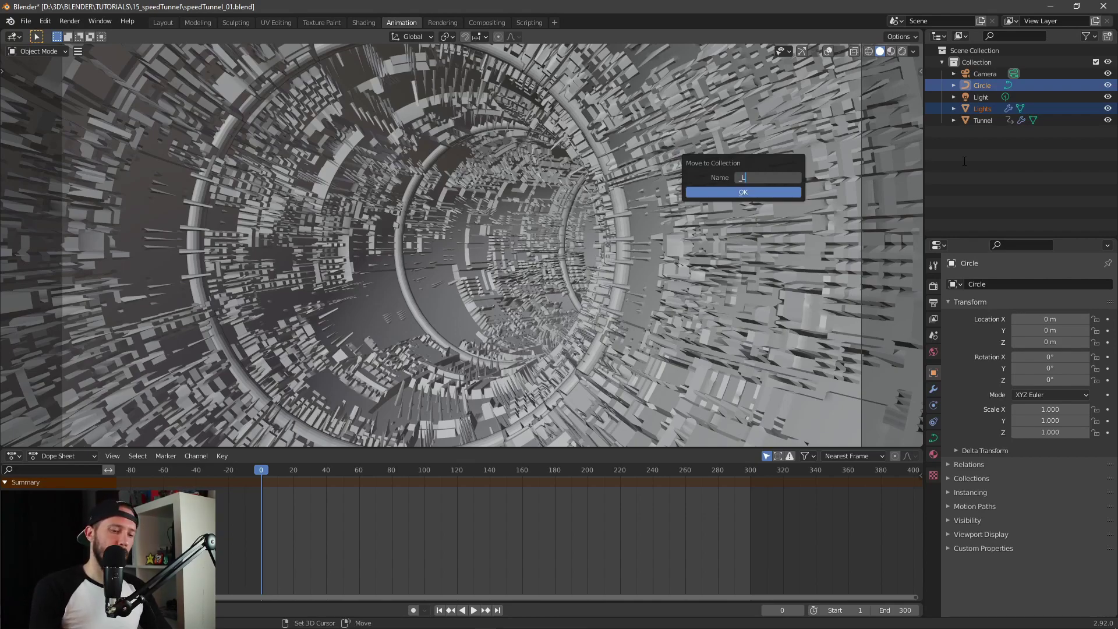
pyautogui.write('iGHTSD')
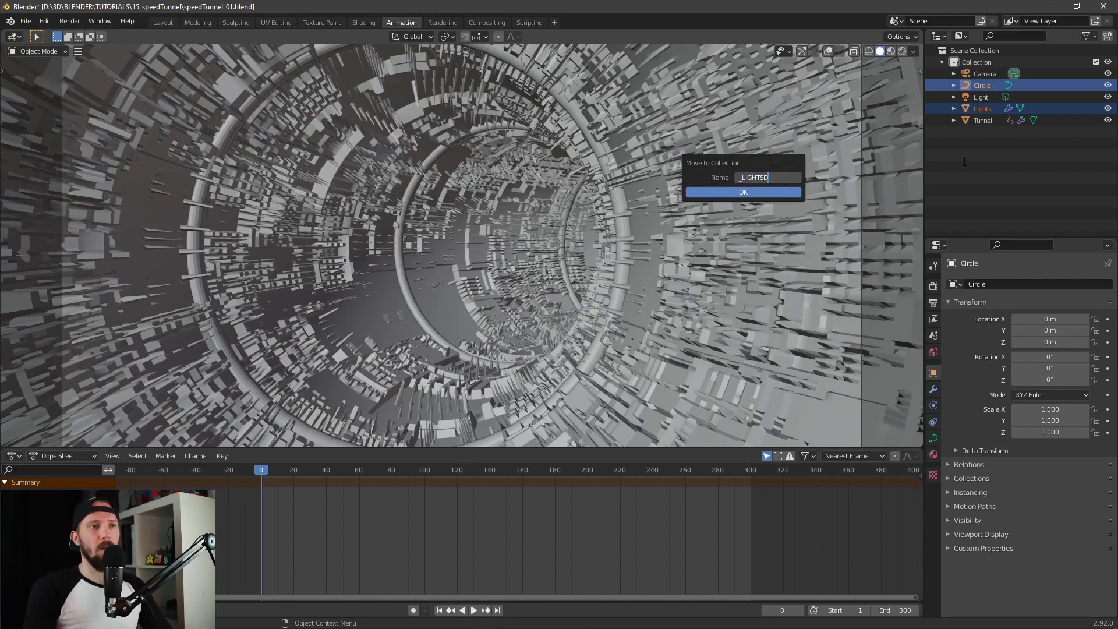
pyautogui.press('Return')
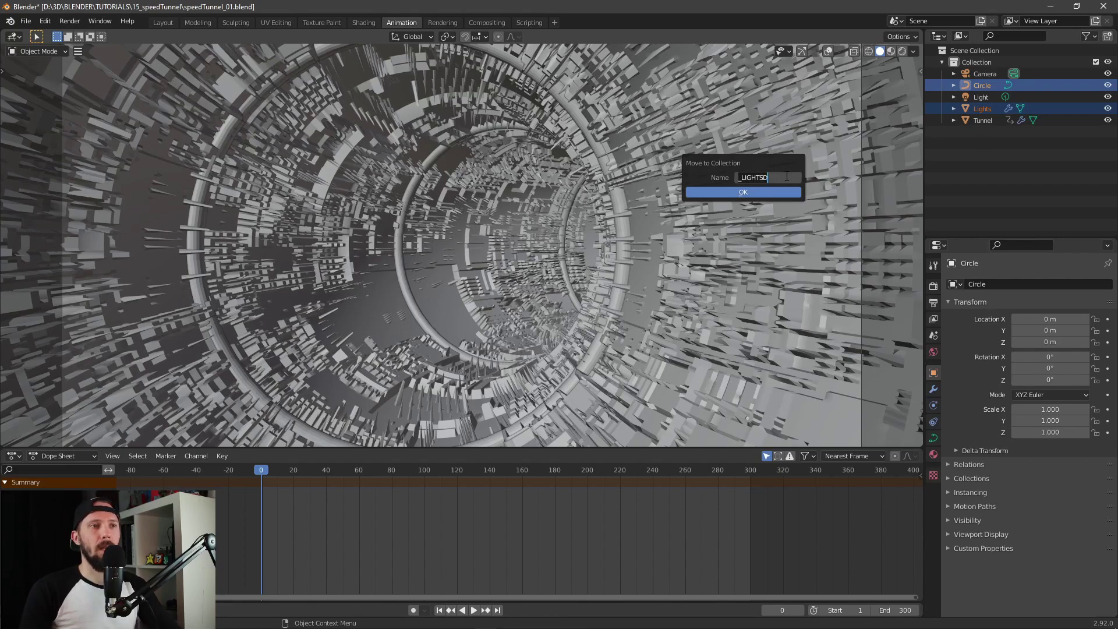
pyautogui.press('BackSpace')
pyautogui.press('Return')
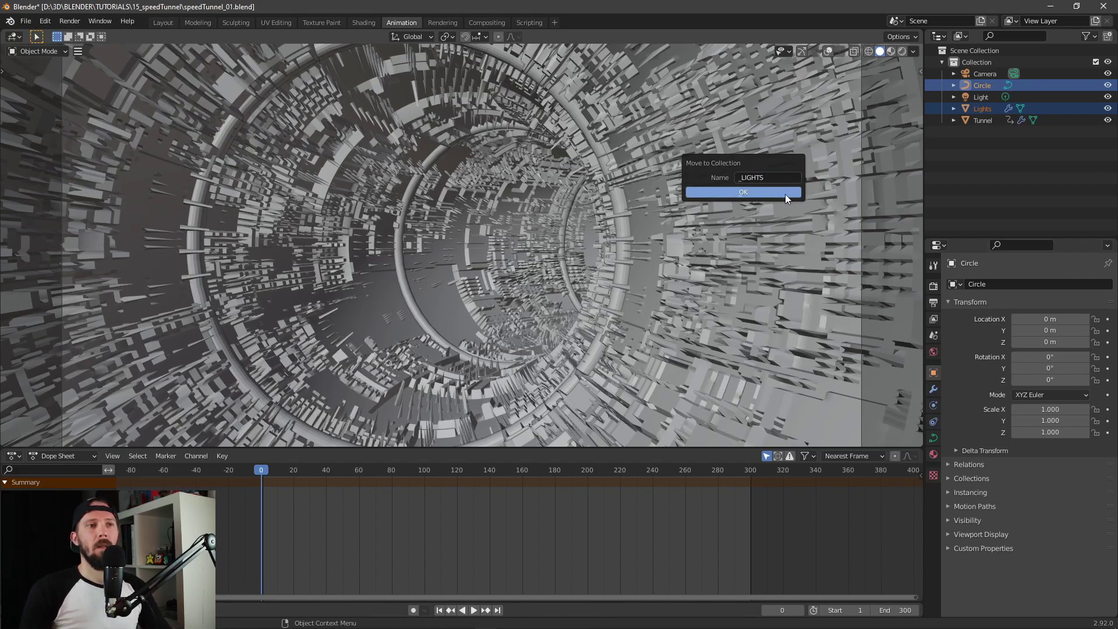
pyautogui.click(782, 194)
# - Instance the _LIGHTS collection to the scene and exclude the original collection from the view layer
pyautogui.click(983, 99)
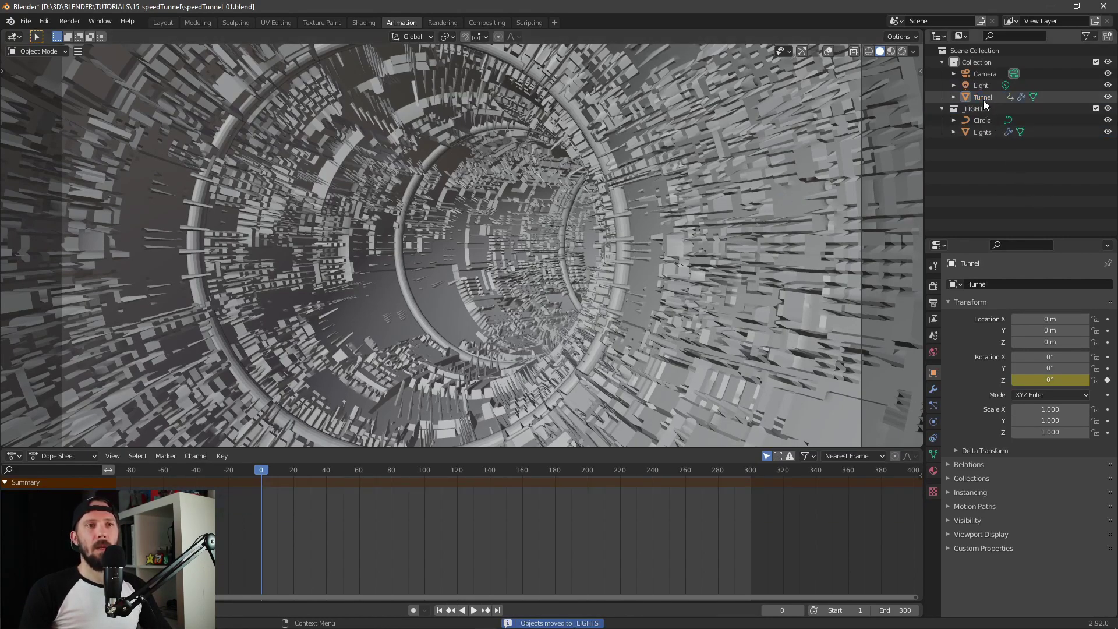
pyautogui.click(970, 110)
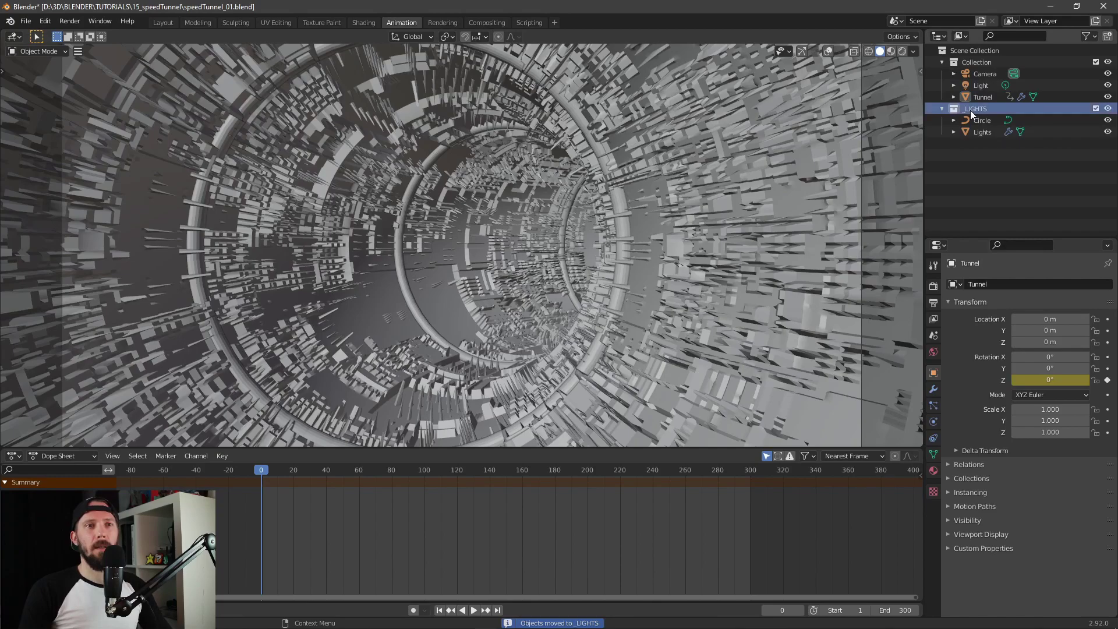
pyautogui.click(1096, 109)
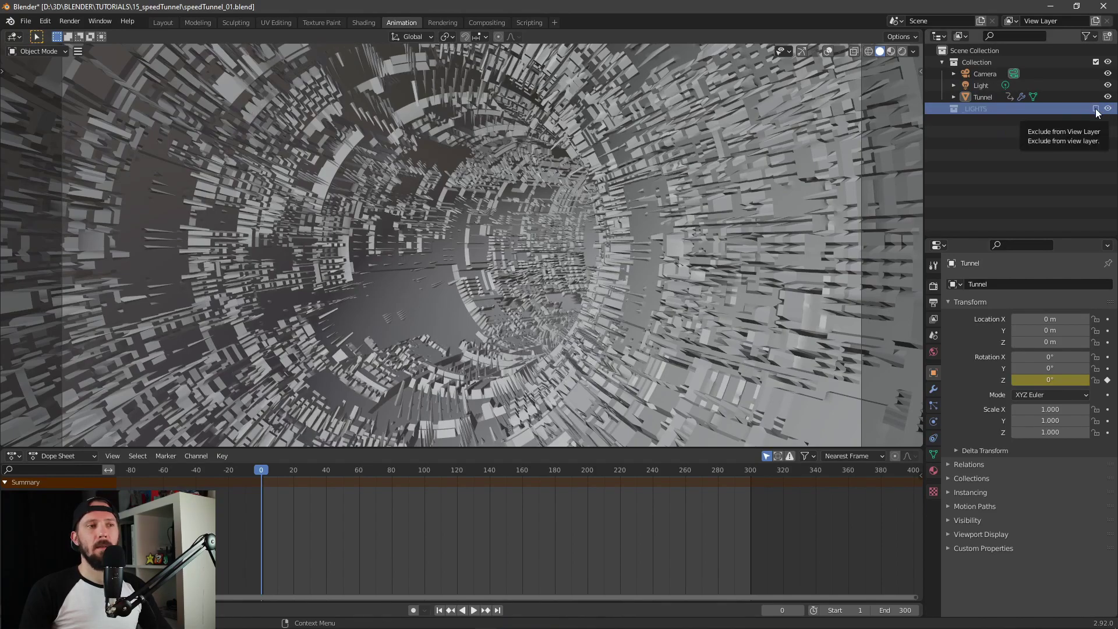
pyautogui.hotkey('ctrl', 'z')
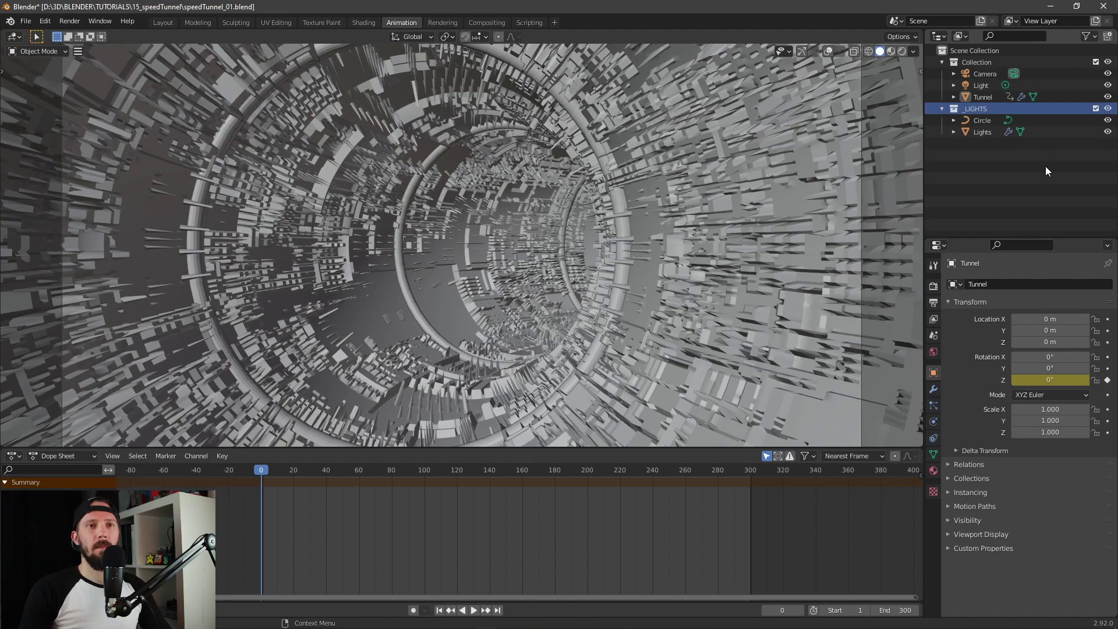
pyautogui.rightClick(990, 109)
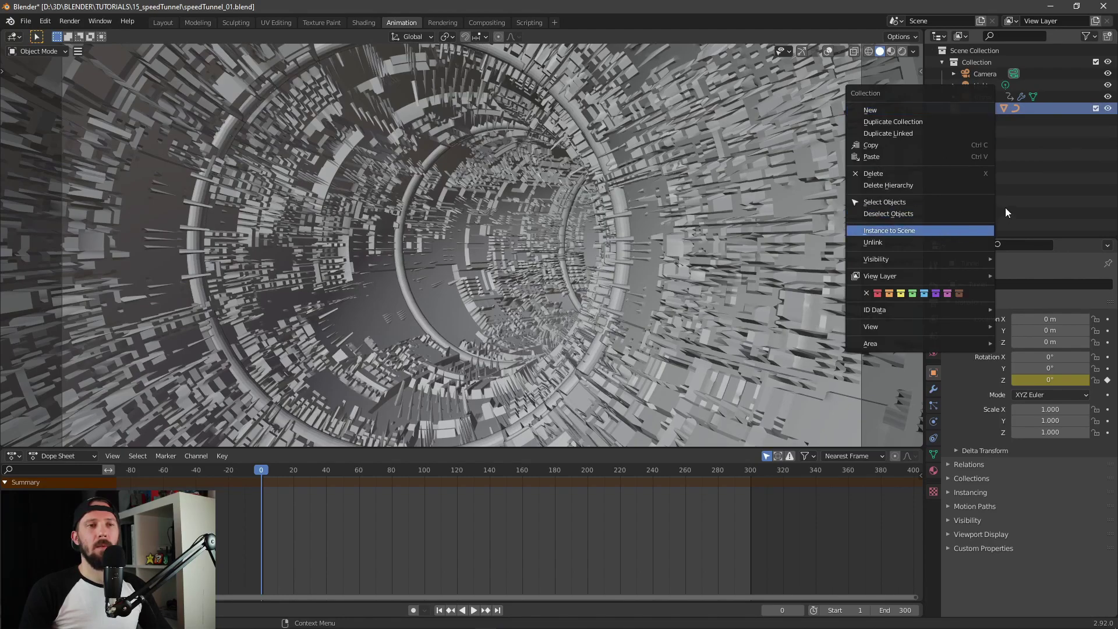
pyautogui.press('Return')
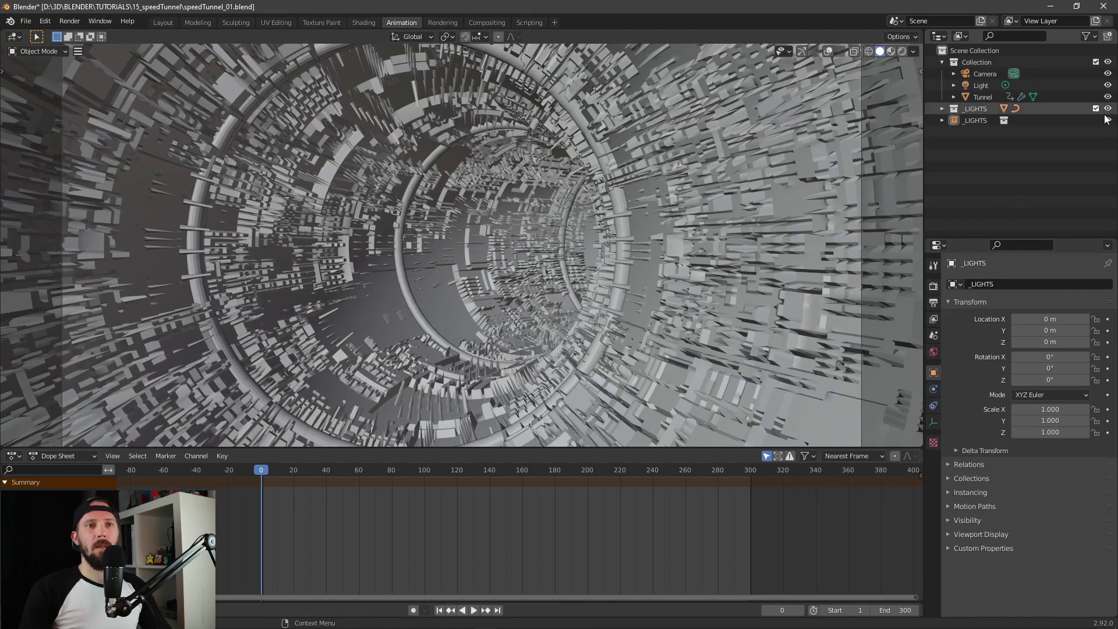
pyautogui.press('e')
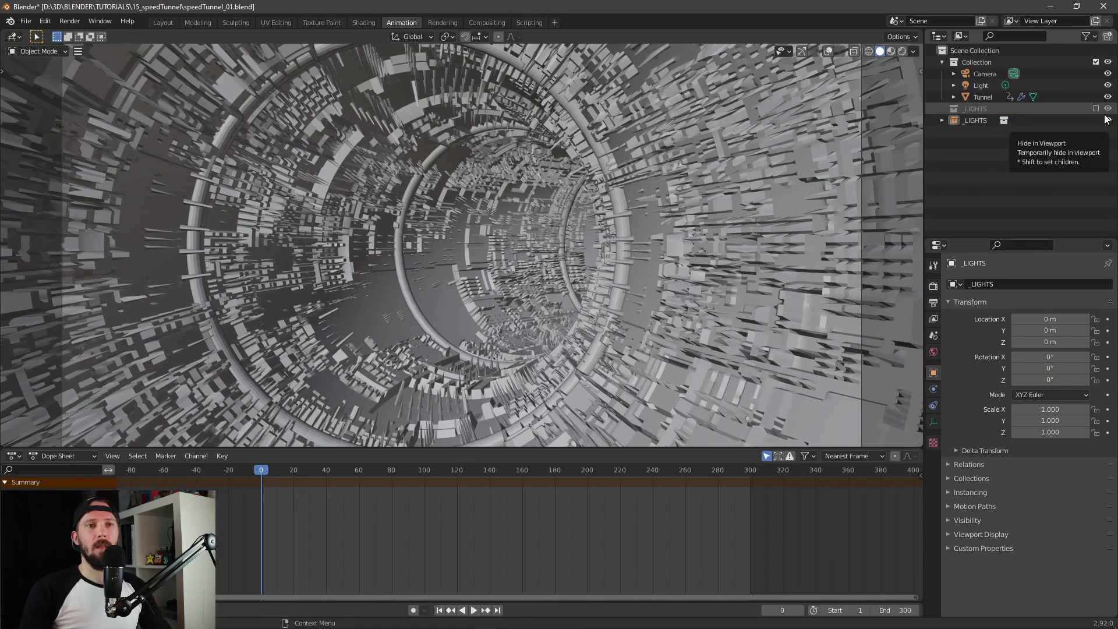
# - Parent the _LIGHTS collection instance to the Tunnel with the Object option and expand the Tunnel's hierarchy
pyautogui.click(976, 122)
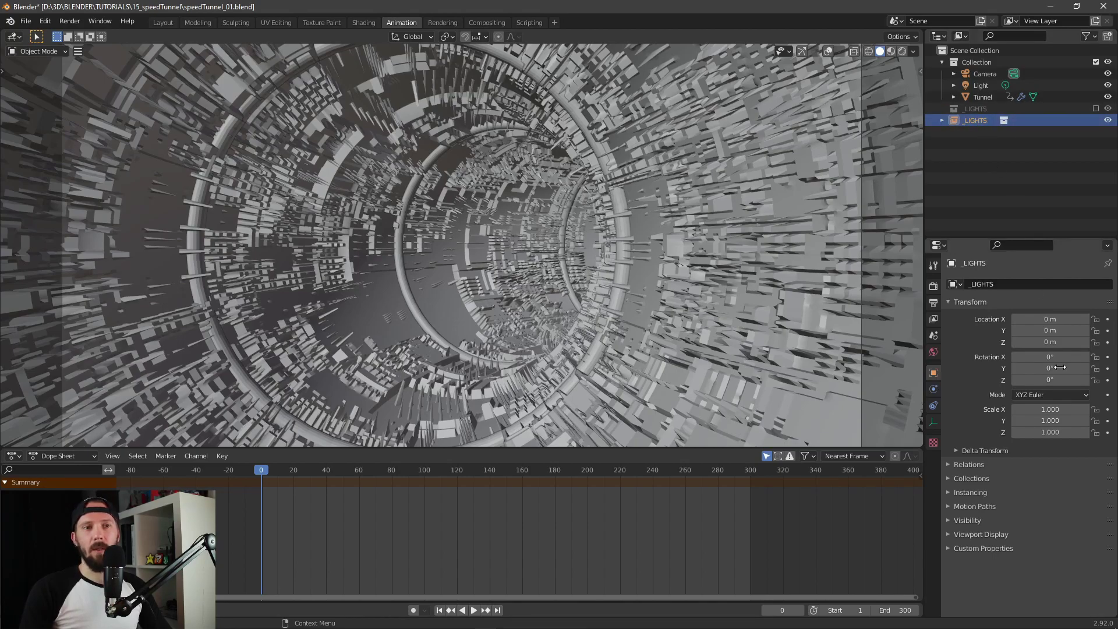
pyautogui.moveTo(1046, 381)
pyautogui.mouseDown()
pyautogui.moveTo(1084, 380)
pyautogui.moveTo(1045, 381)
pyautogui.mouseUp()
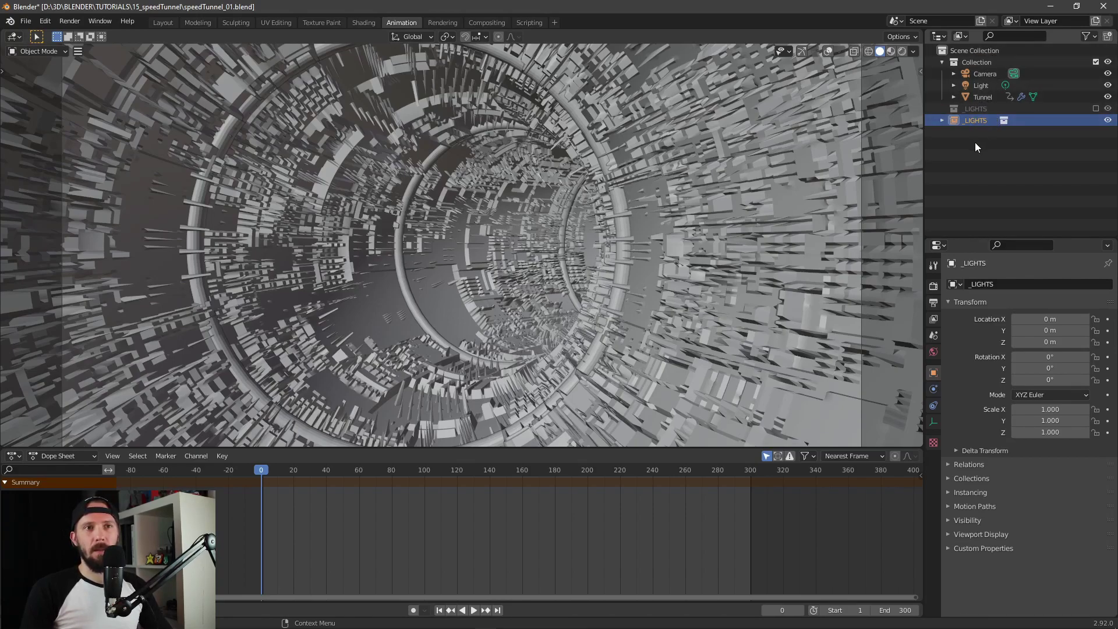
pyautogui.click(982, 98)
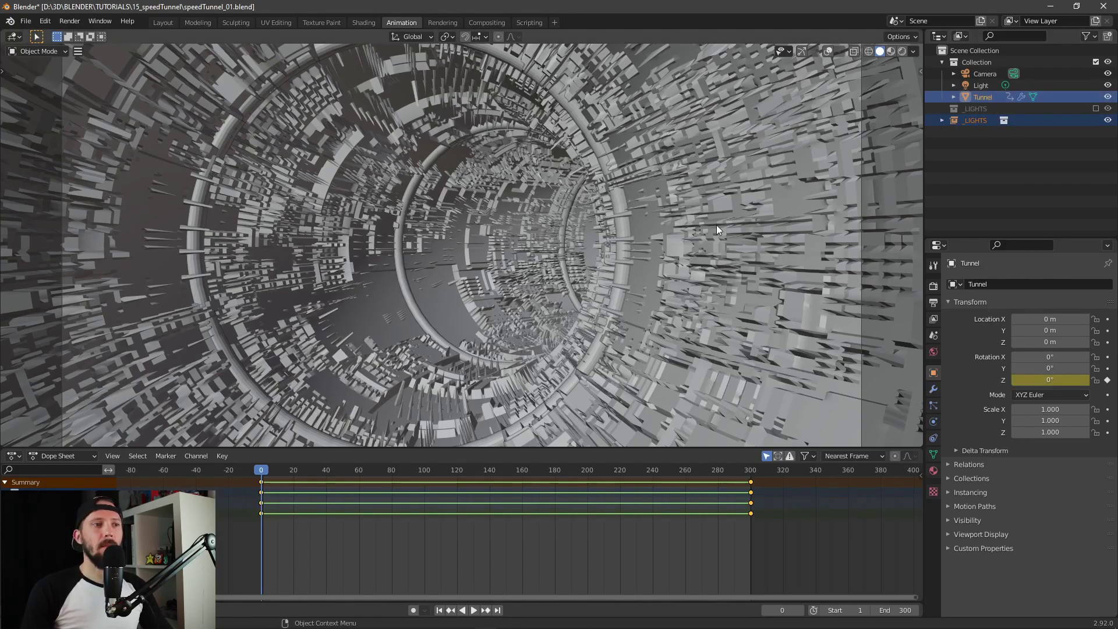
pyautogui.rightClick(735, 224)
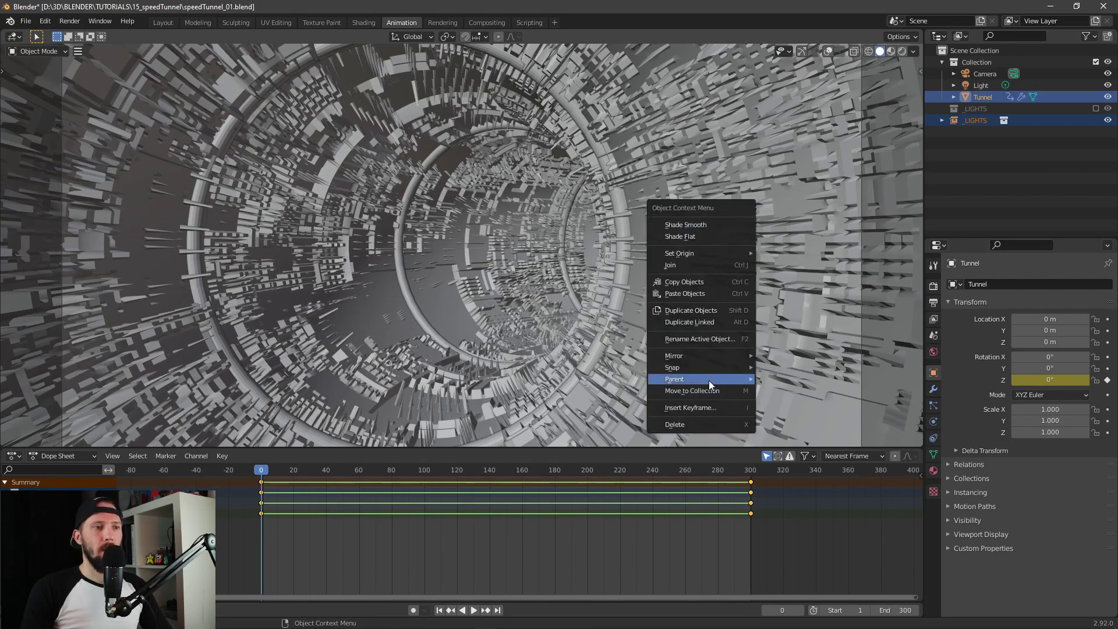
pyautogui.moveTo(708, 379)
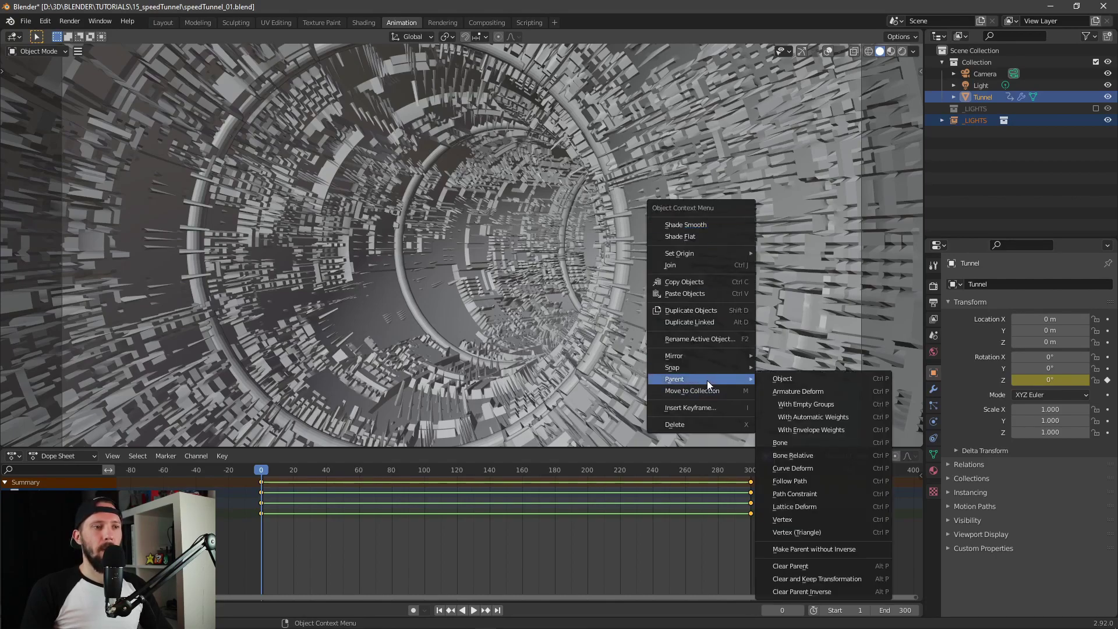
pyautogui.click(812, 379)
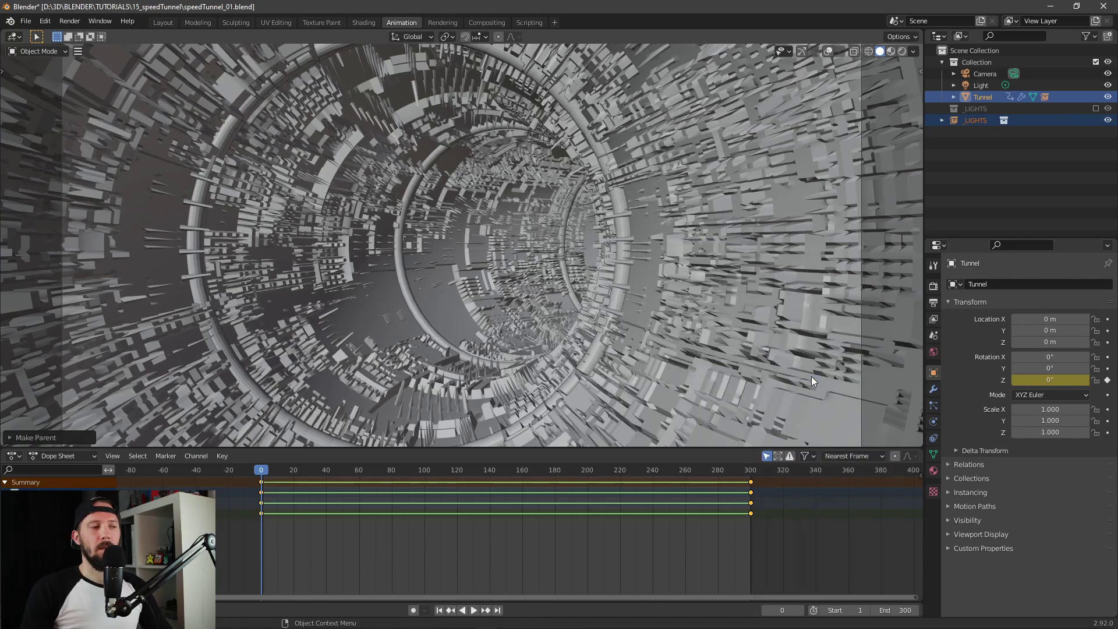
pyautogui.click(1006, 180)
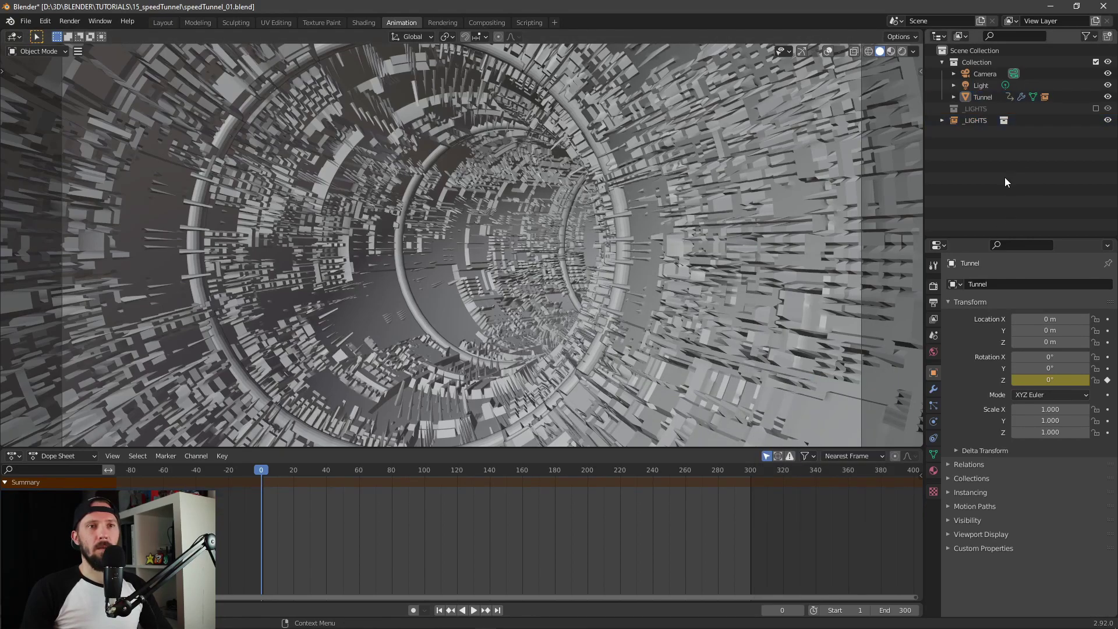
pyautogui.click(954, 97)
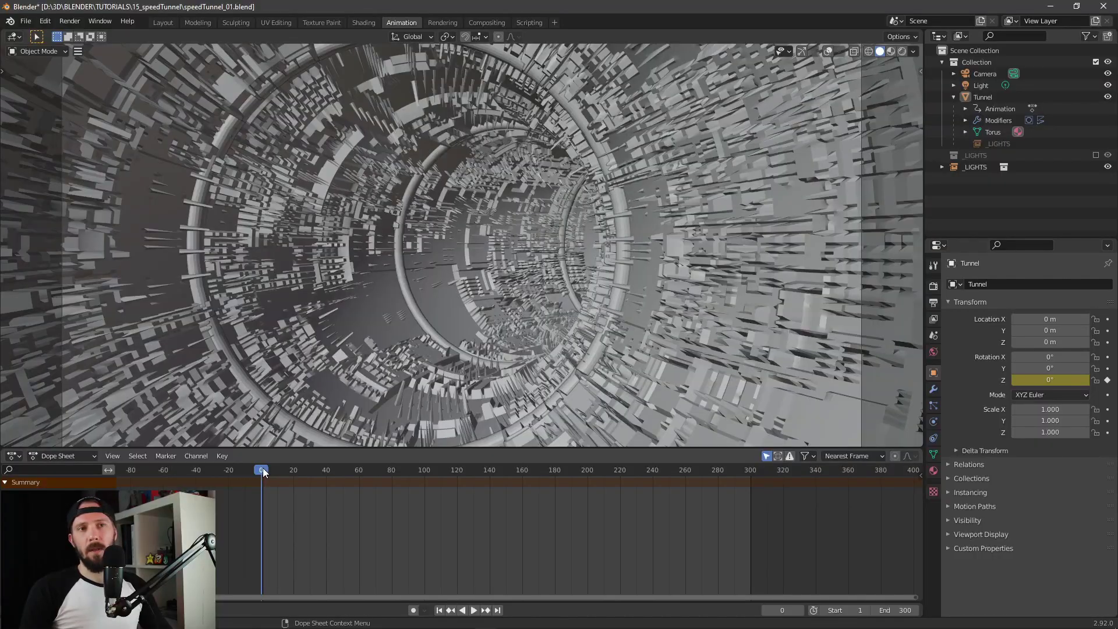
# - Scrub and play back the animation to check that the light rings move with the tunnel, returning to frame 0
pyautogui.moveTo(263, 467); pyautogui.dragTo(688, 470)
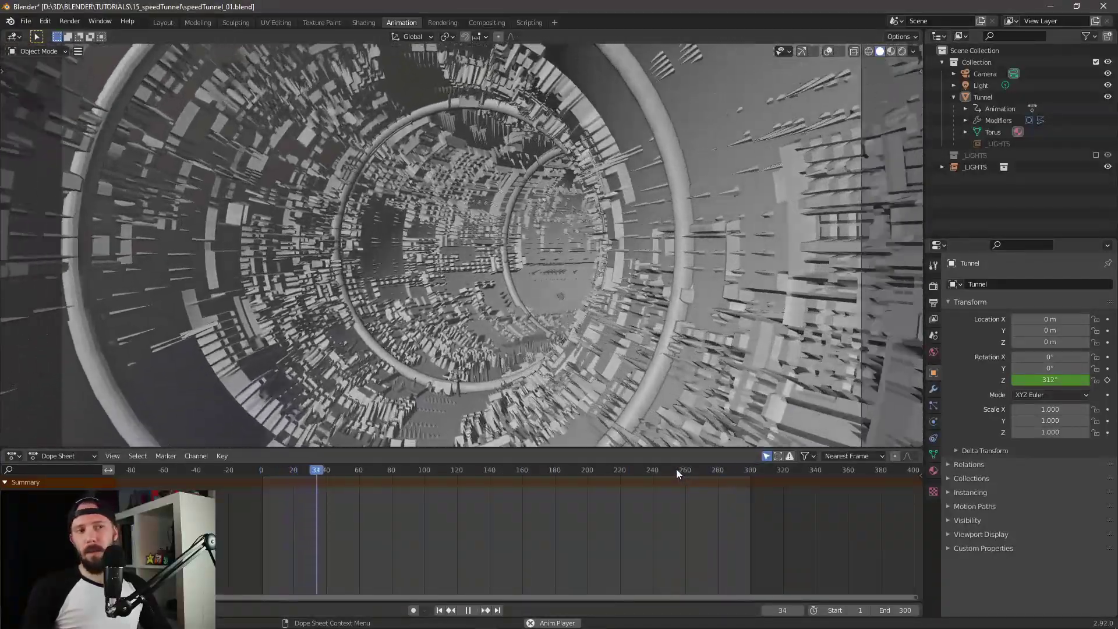
pyautogui.press('space')
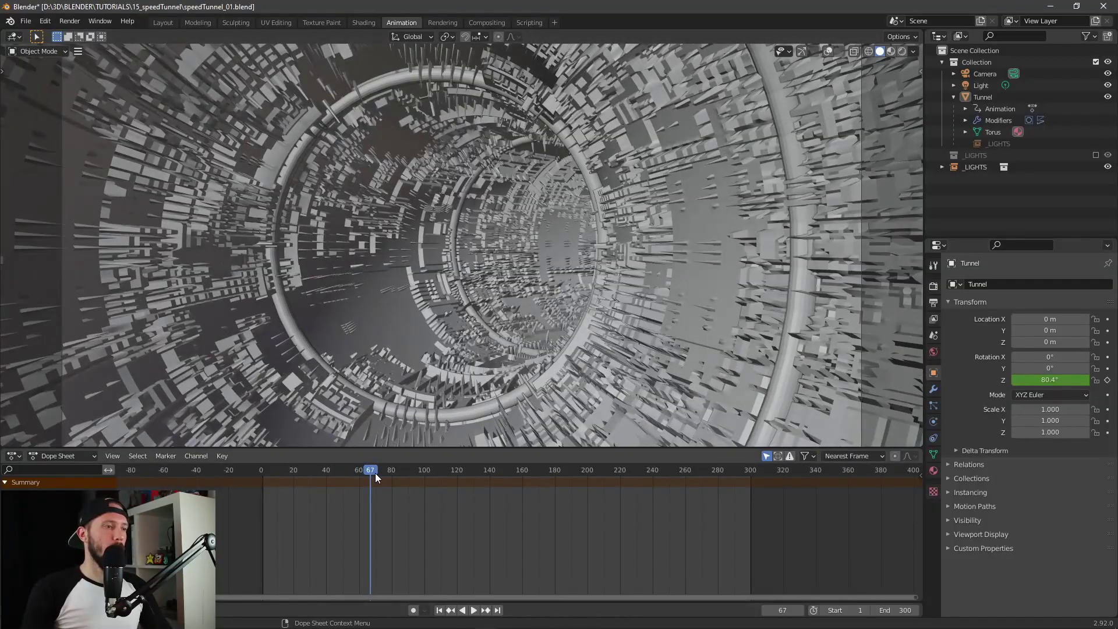
pyautogui.moveTo(375, 473); pyautogui.dragTo(261, 479)
pyautogui.press('space')
pyautogui.press('space')
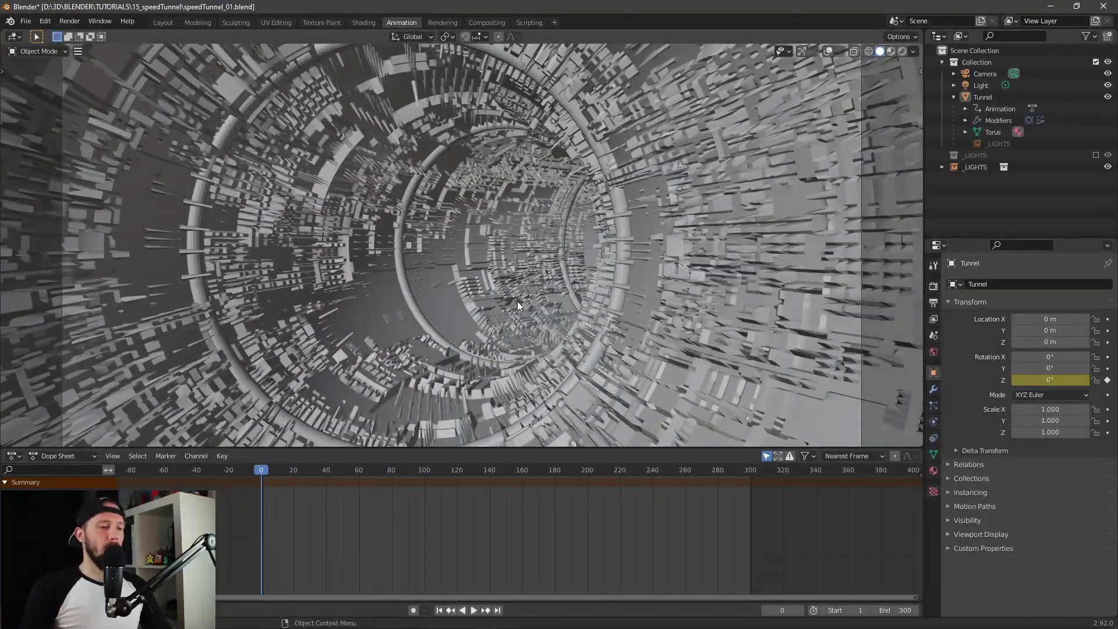
# - Switch the viewport to rendered shading, preview the lit animation from frame 0, and collapse the Tunnel's hierarchy
pyautogui.press('z')
pyautogui.click(544, 247)
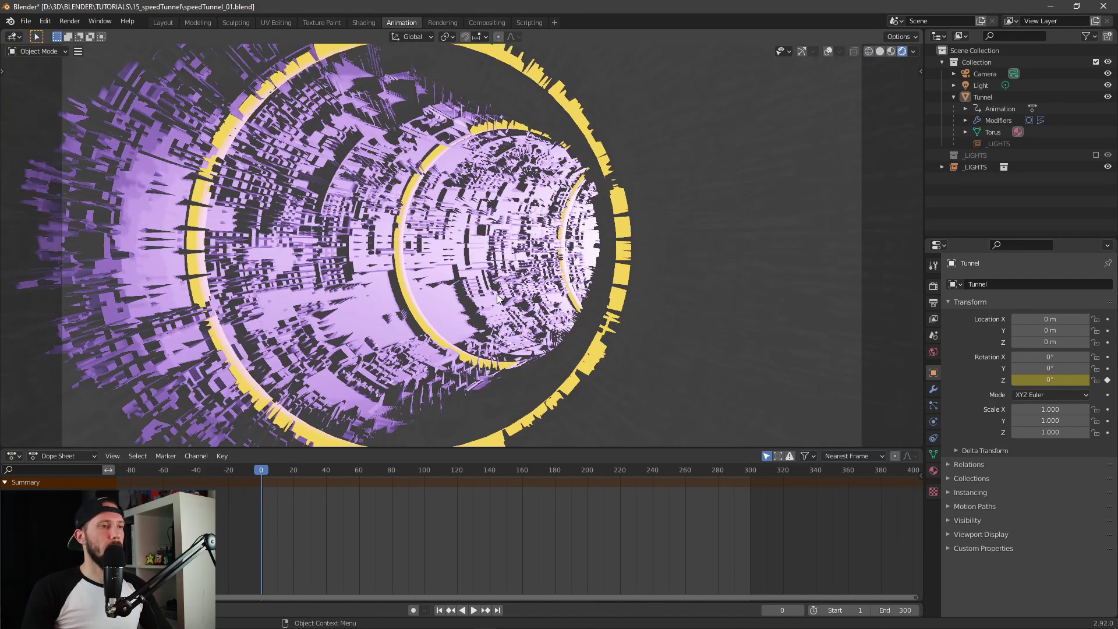
pyautogui.moveTo(279, 471); pyautogui.dragTo(261, 491)
pyautogui.press('space')
pyautogui.press('space')
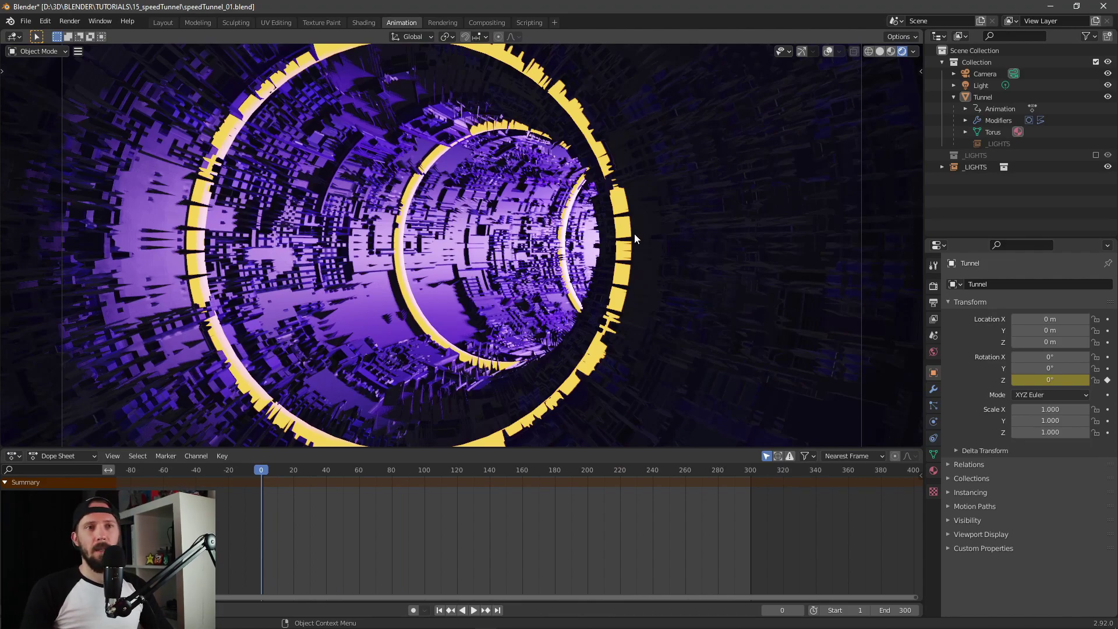
pyautogui.click(955, 97)
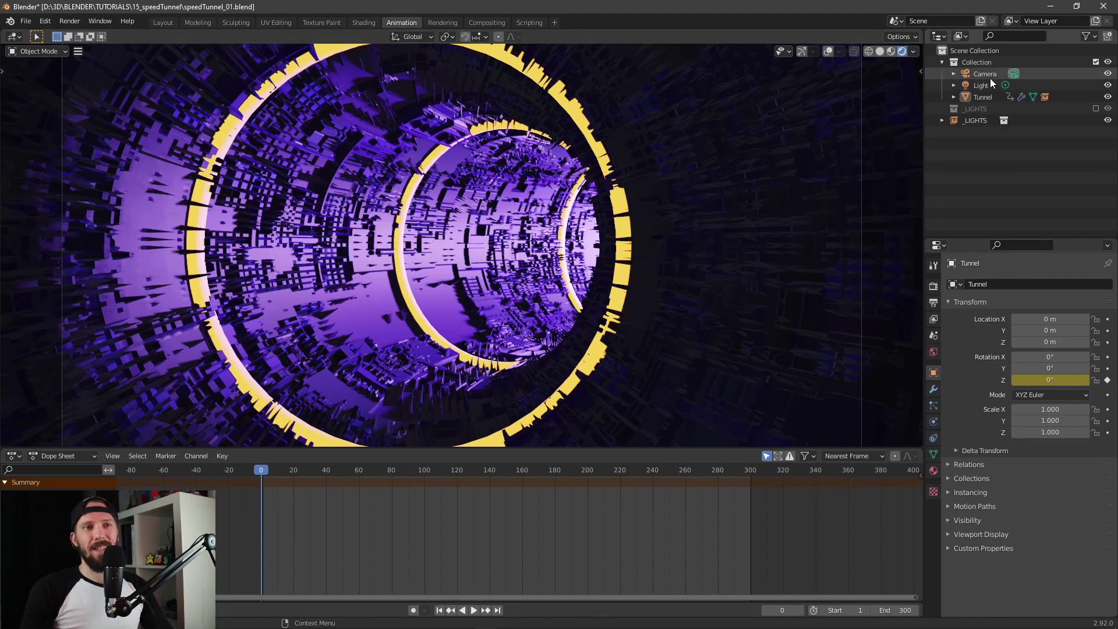
# - Select the camera, try out rolling it with its Y rotation, and reset that rotation to 0°
pyautogui.click(990, 75)
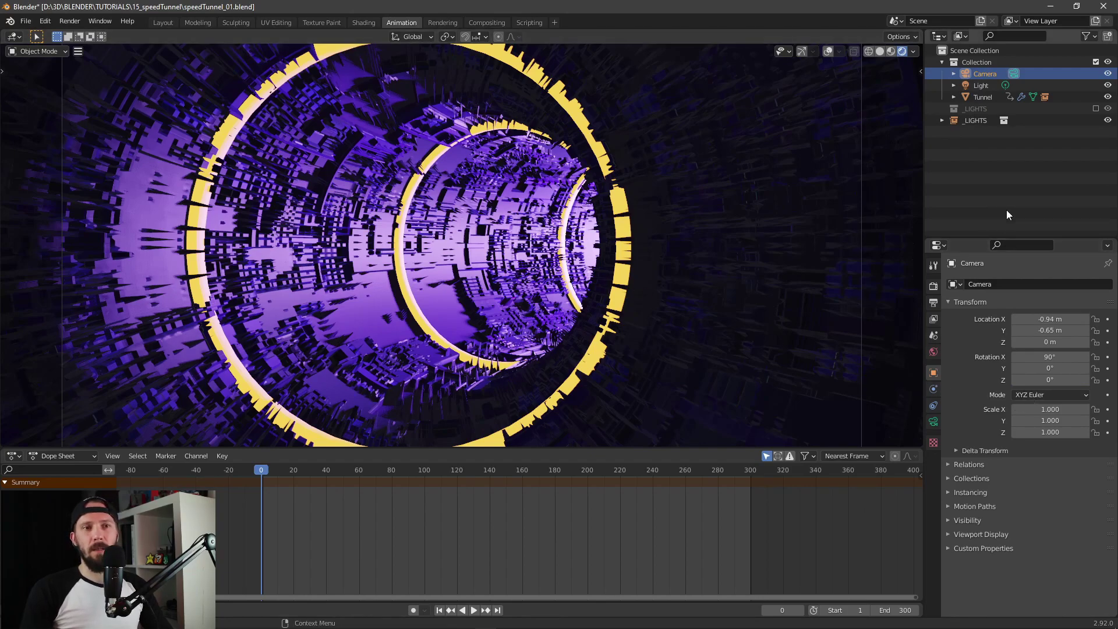
pyautogui.moveTo(1047, 381)
pyautogui.mouseDown()
pyautogui.moveTo(1060, 385)
pyautogui.moveTo(1055, 368)
pyautogui.moveTo(1100, 368)
pyautogui.moveTo(1055, 368)
pyautogui.mouseUp()
pyautogui.click(1059, 385)
pyautogui.write('0')
pyautogui.press('Return')
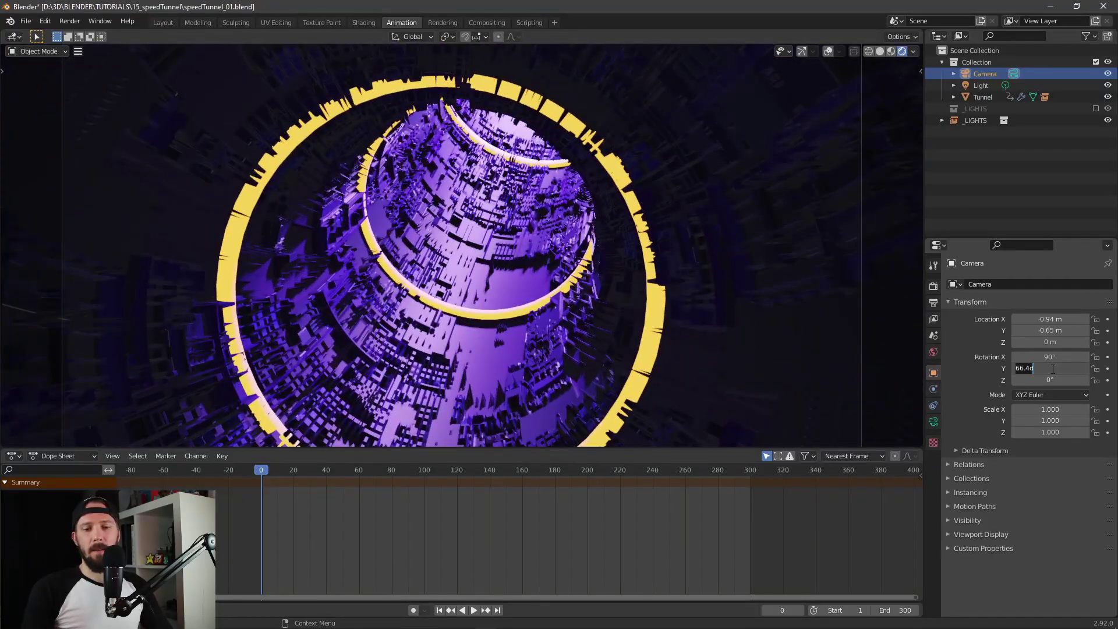
pyautogui.press('Escape')
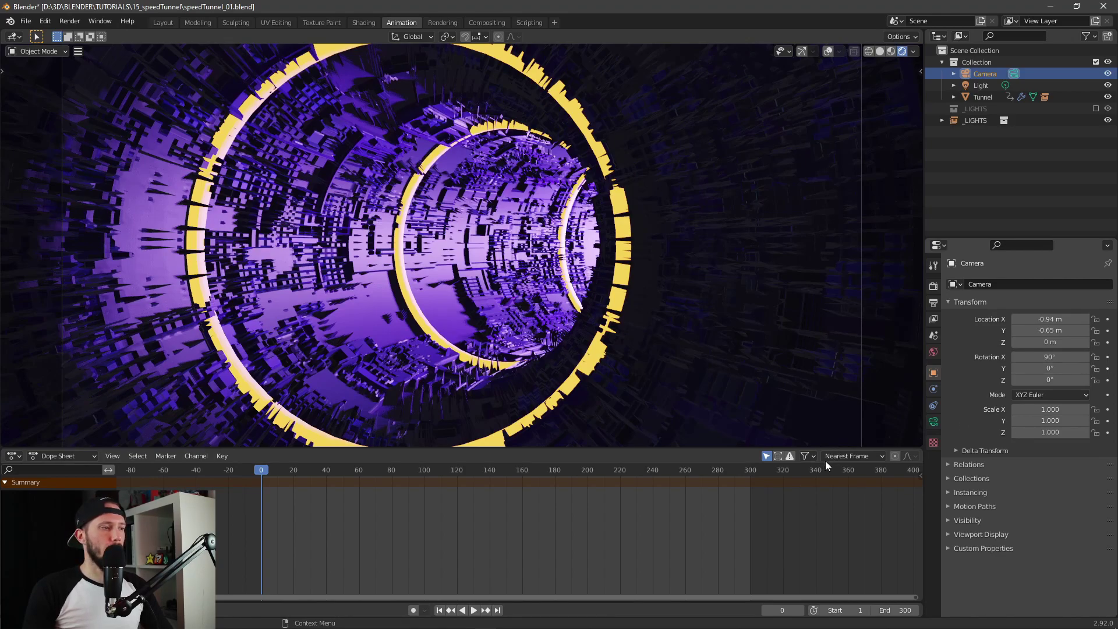
# - Keyframe the camera's Y rotation at 0° on frame 0 and at 360° on frame 300
pyautogui.click(741, 470)
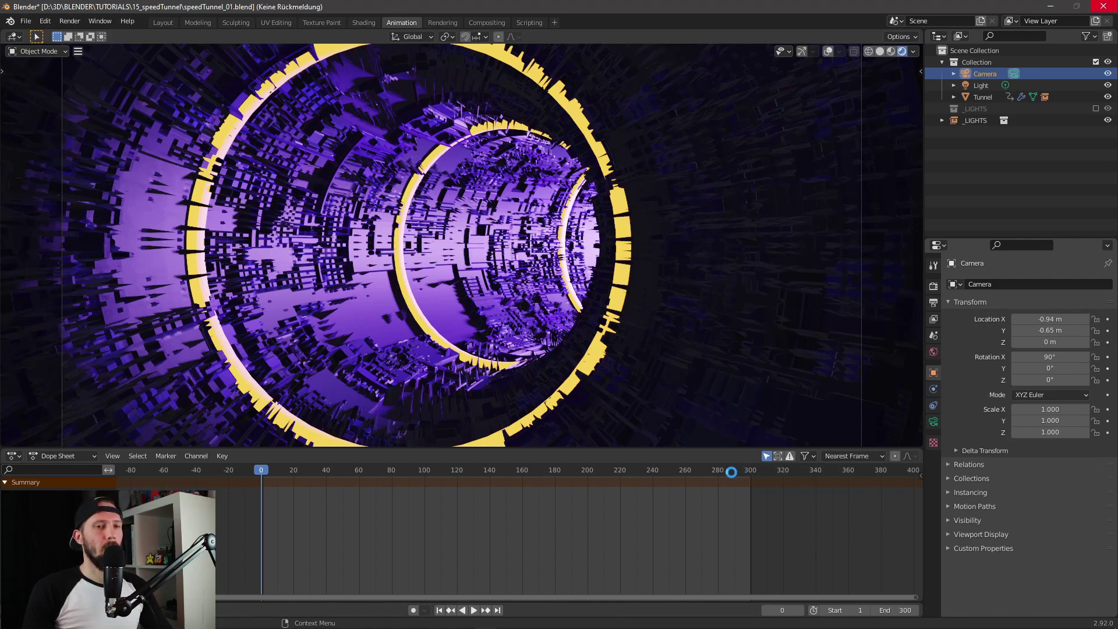
pyautogui.moveTo(732, 472); pyautogui.dragTo(750, 474)
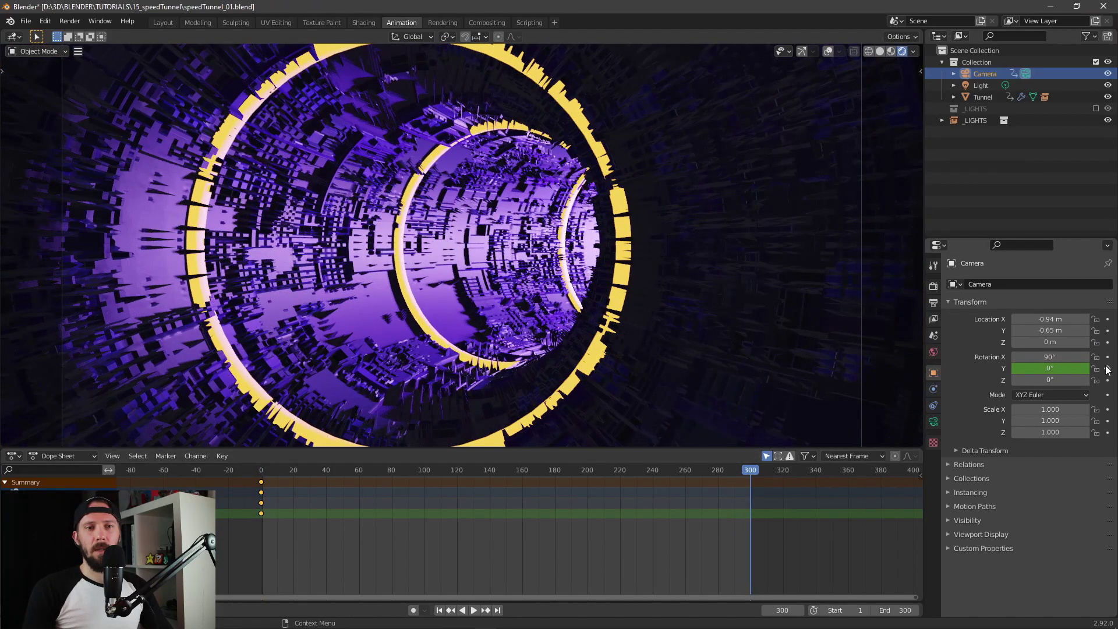
pyautogui.click(1040, 369)
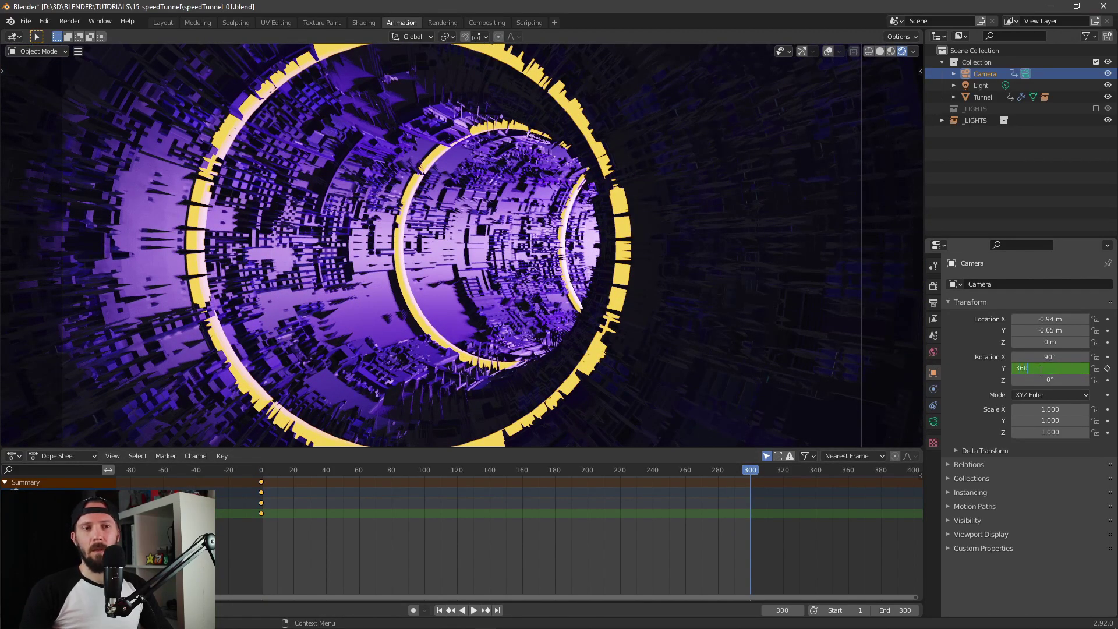
pyautogui.press('Return')
pyautogui.press('i')
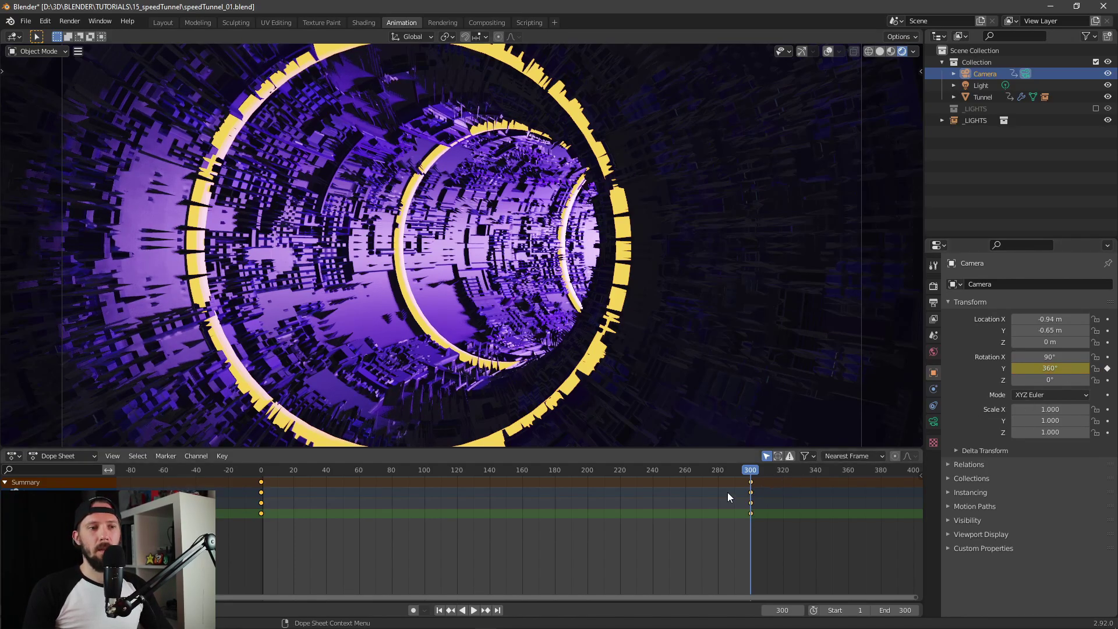
# - Return to frame 0 and set the interpolation mode of all the camera's keyframes to Linear
pyautogui.moveTo(760, 473); pyautogui.dragTo(237, 483)
pyautogui.moveTo(226, 529); pyautogui.dragTo(827, 484)
pyautogui.rightClick(263, 502)
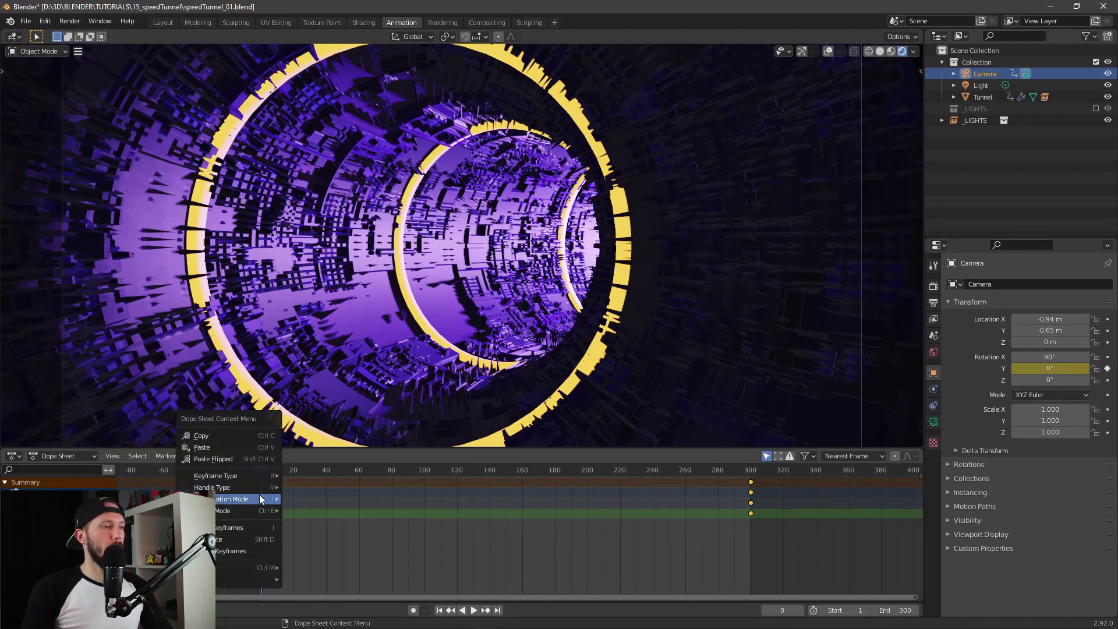
pyautogui.moveTo(259, 499)
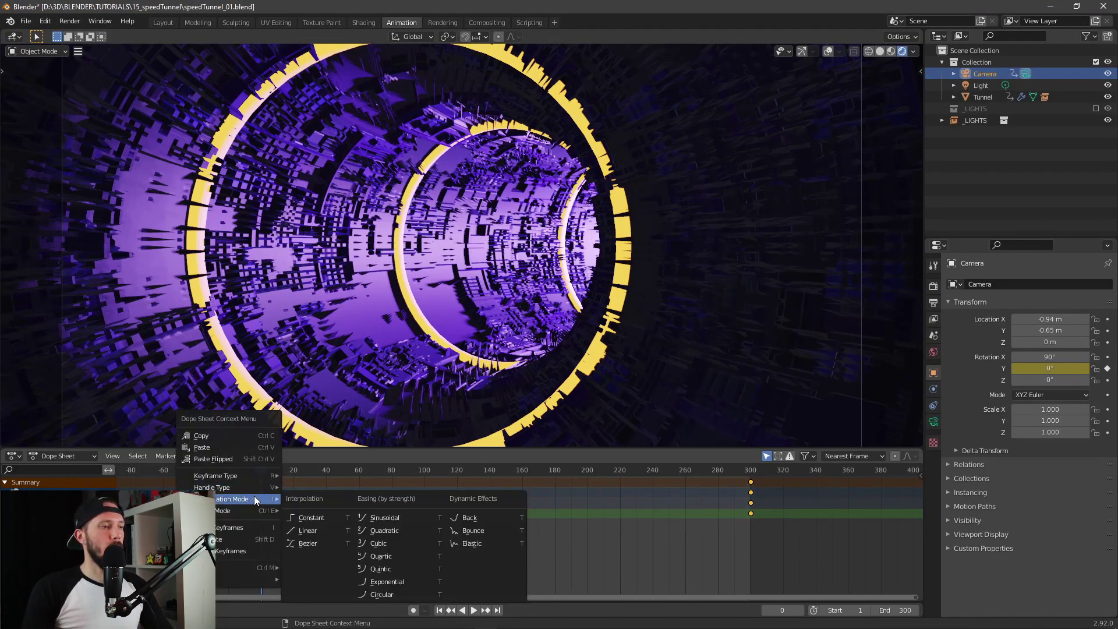
pyautogui.click(323, 530)
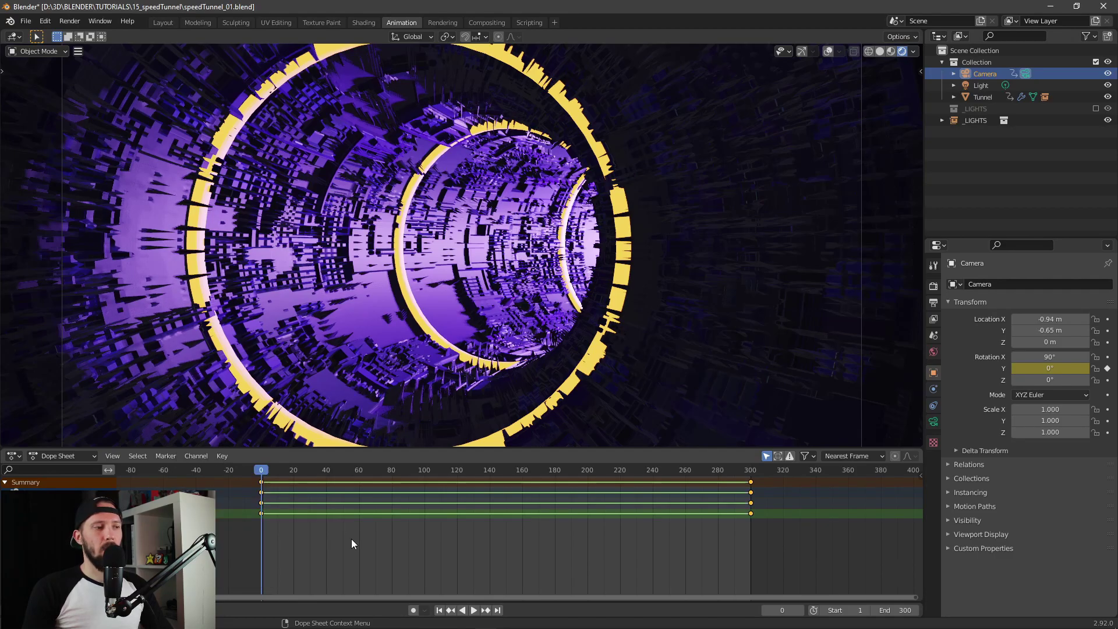
# - Scrub and play the animation to check the camera's roll through the tunnel, returning to frame 0
pyautogui.moveTo(262, 471); pyautogui.dragTo(618, 470)
pyautogui.press('space')
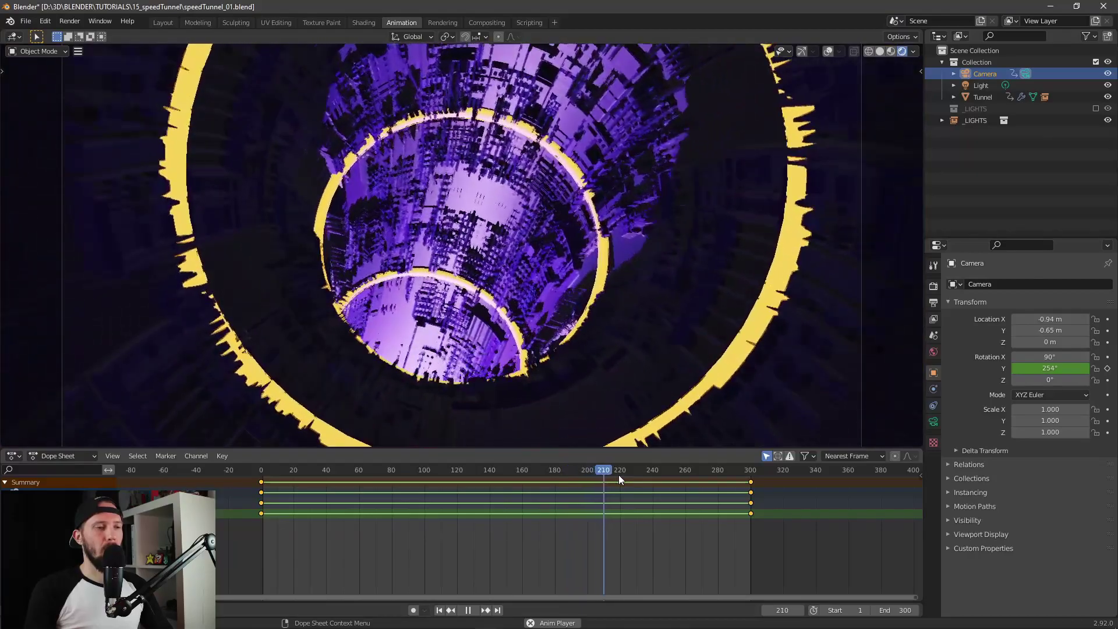
pyautogui.moveTo(618, 474); pyautogui.dragTo(261, 473)
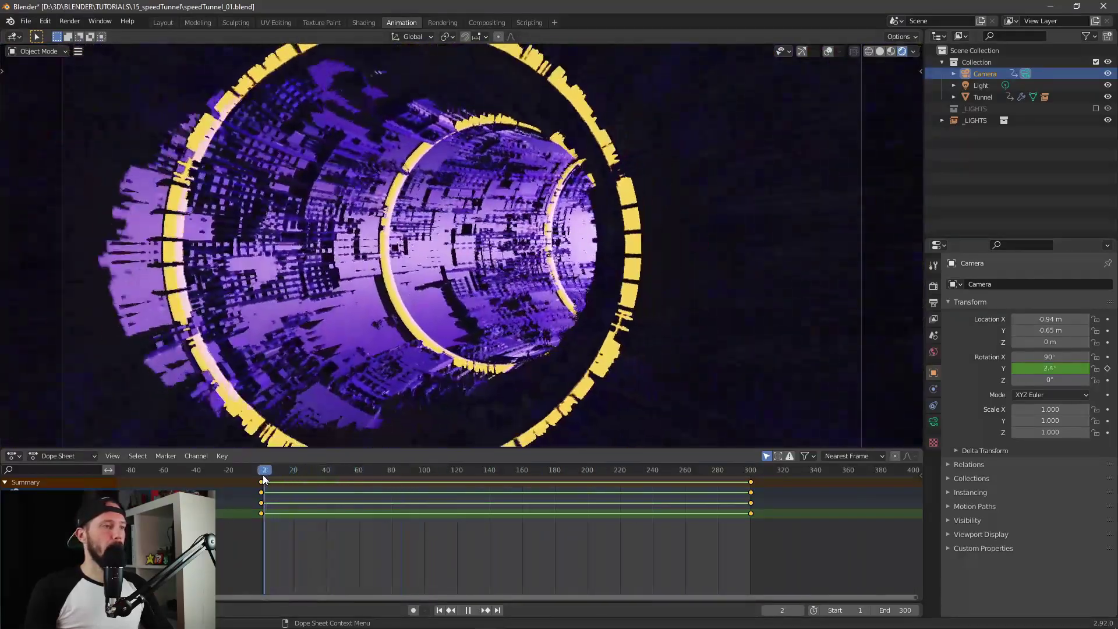
pyautogui.press('space')
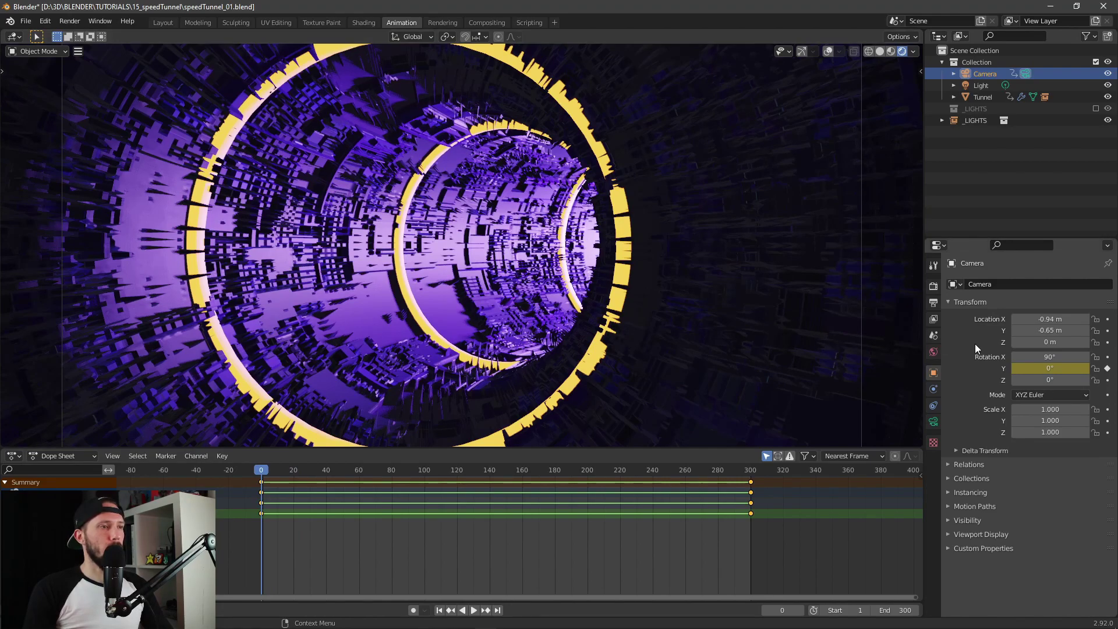
# - Enable Ambient Occlusion, Bloom and Screen Space Reflections in the Eevee render settings
pyautogui.click(933, 285)
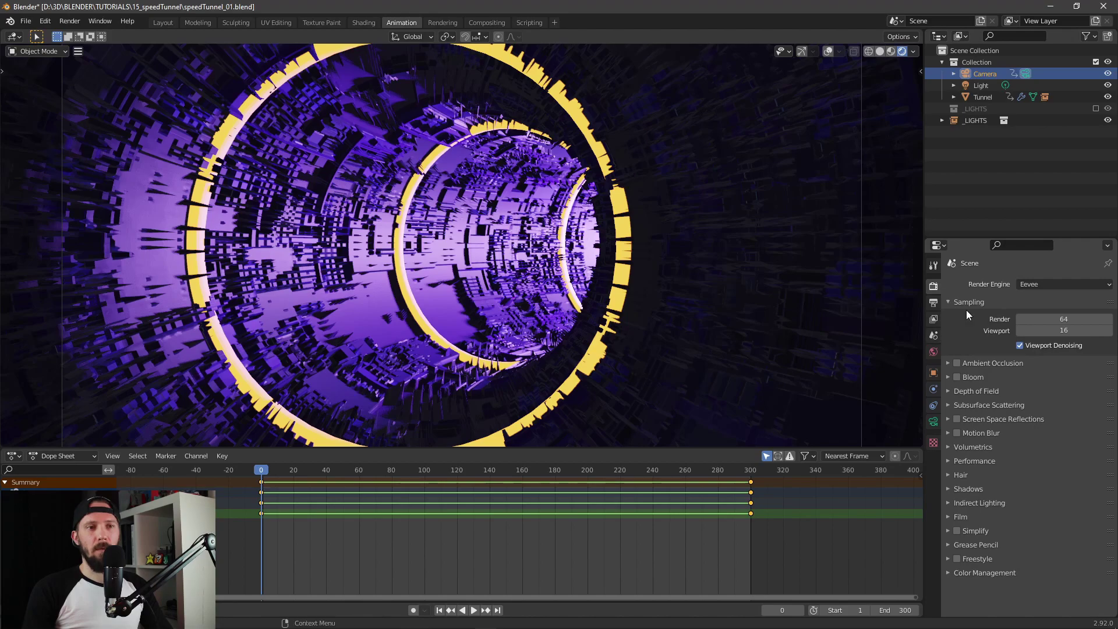
pyautogui.click(956, 363)
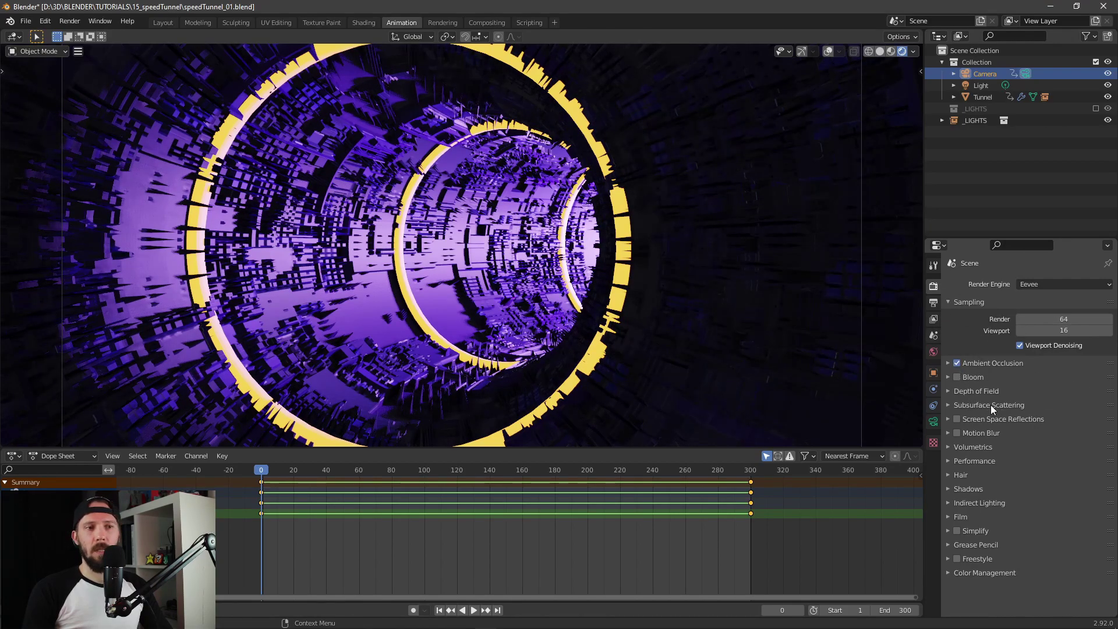
pyautogui.click(957, 378)
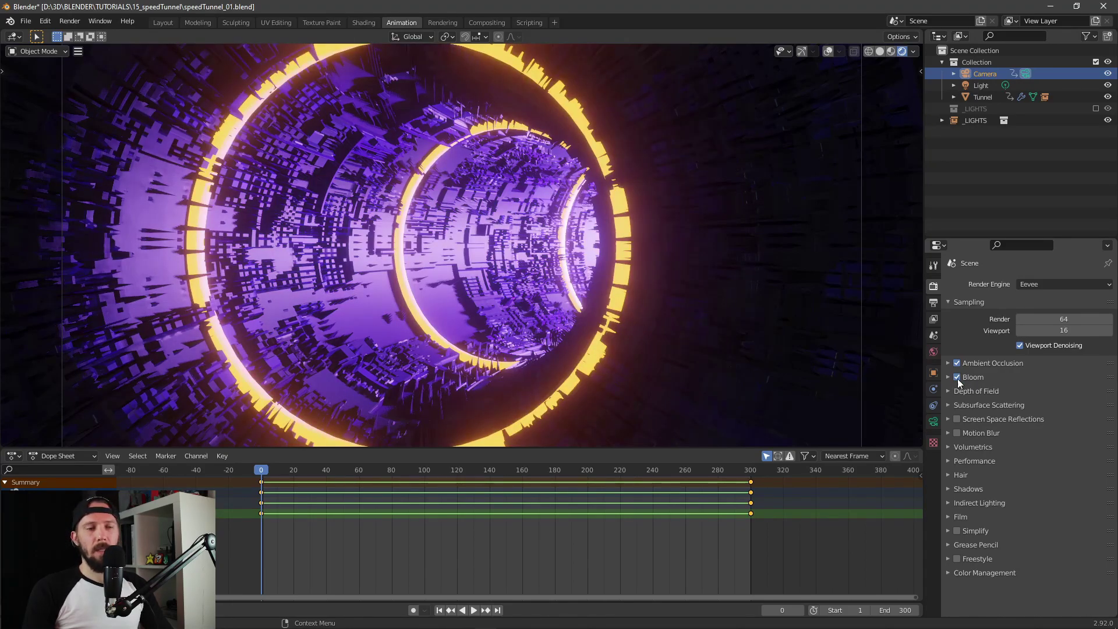
pyautogui.click(957, 419)
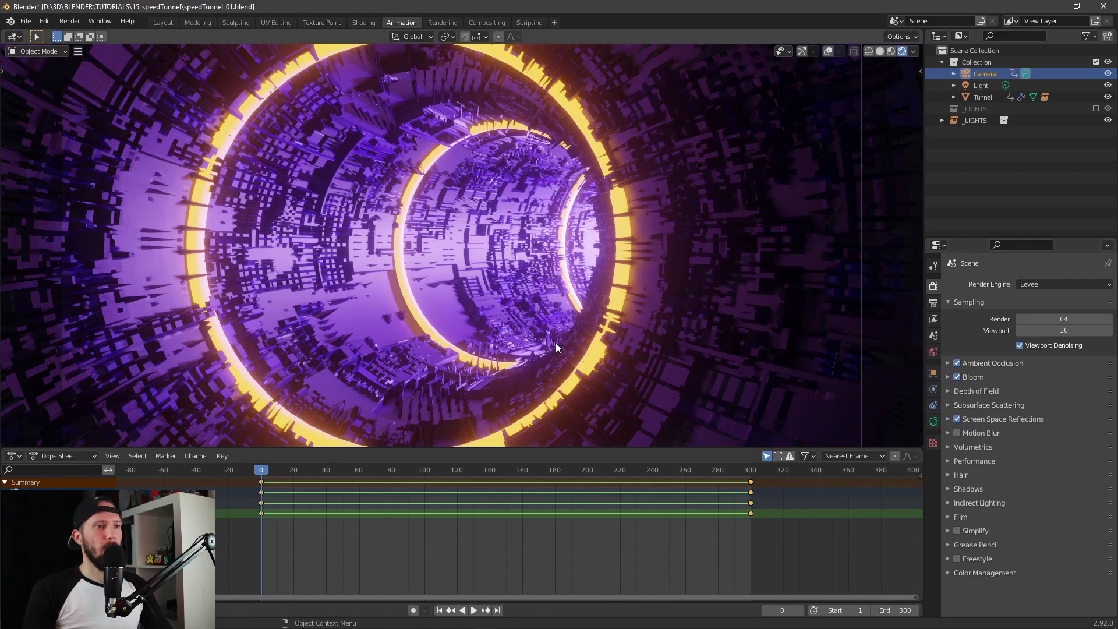
# - In the Shading workspace, include the _LIGHTS collection and set the Lights object's M_lights emission strength to 3
pyautogui.click(364, 23)
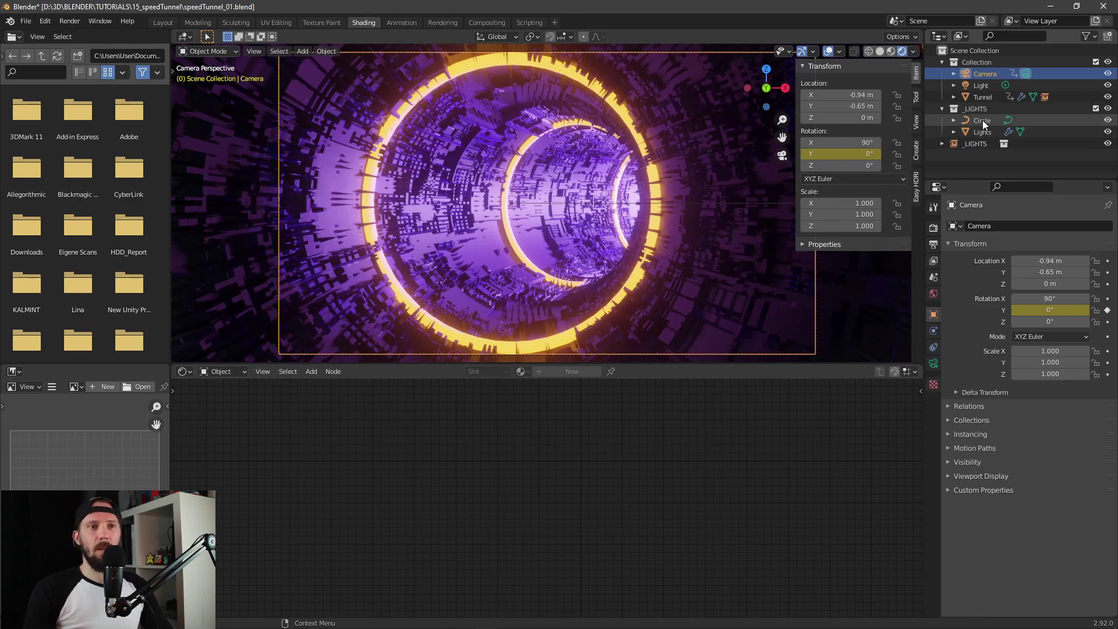
pyautogui.click(983, 120)
pyautogui.click(984, 131)
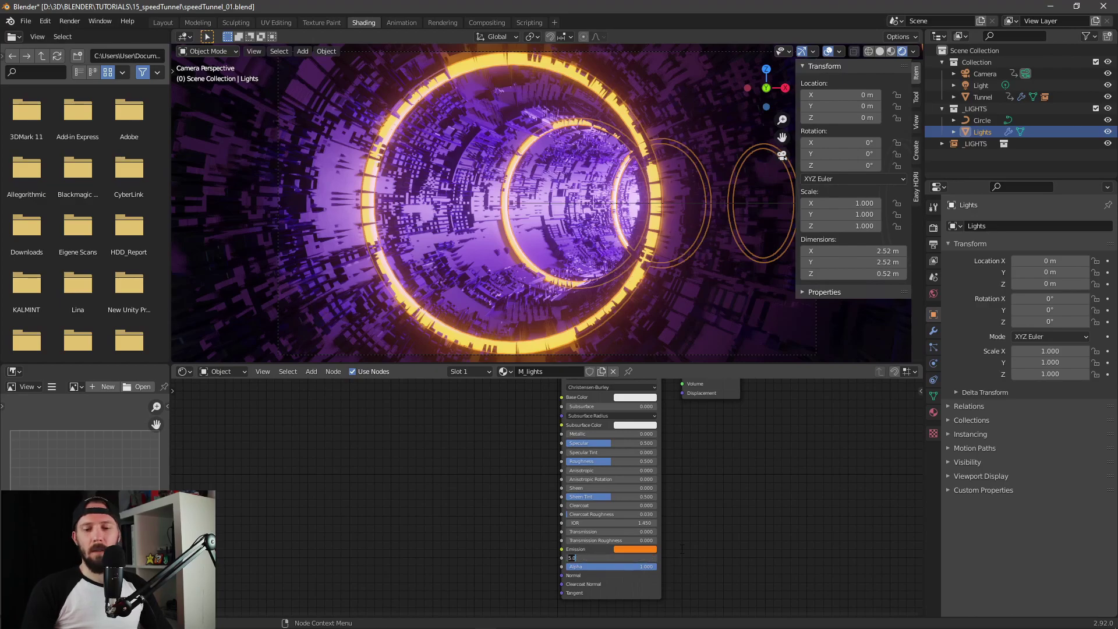
pyautogui.hotkey('ctrl', 'a')
pyautogui.write('2.0')
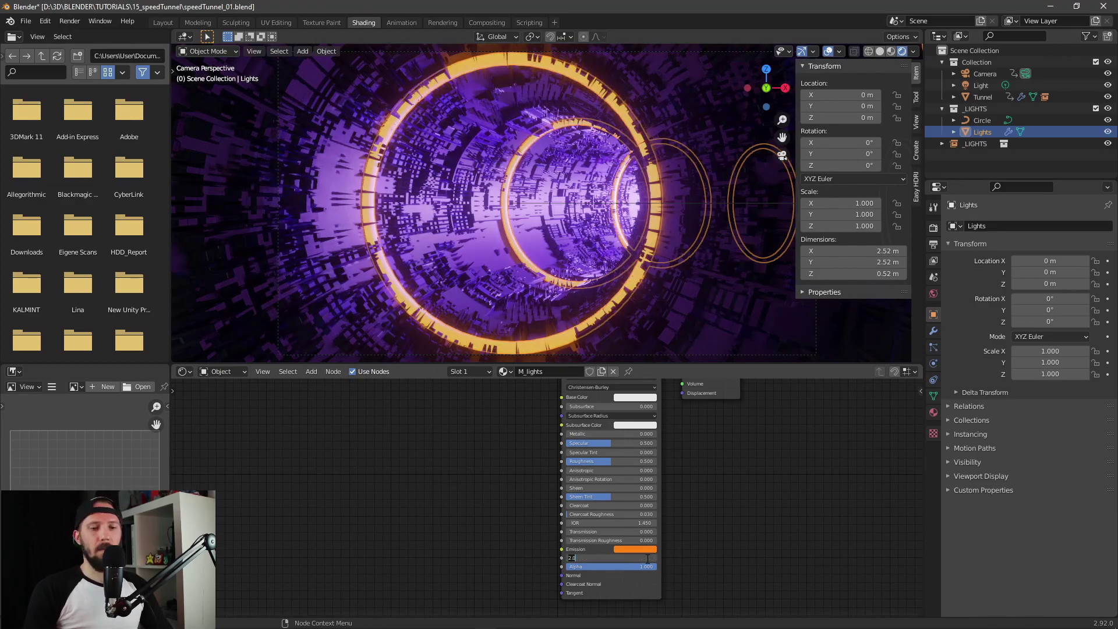
pyautogui.press('Return')
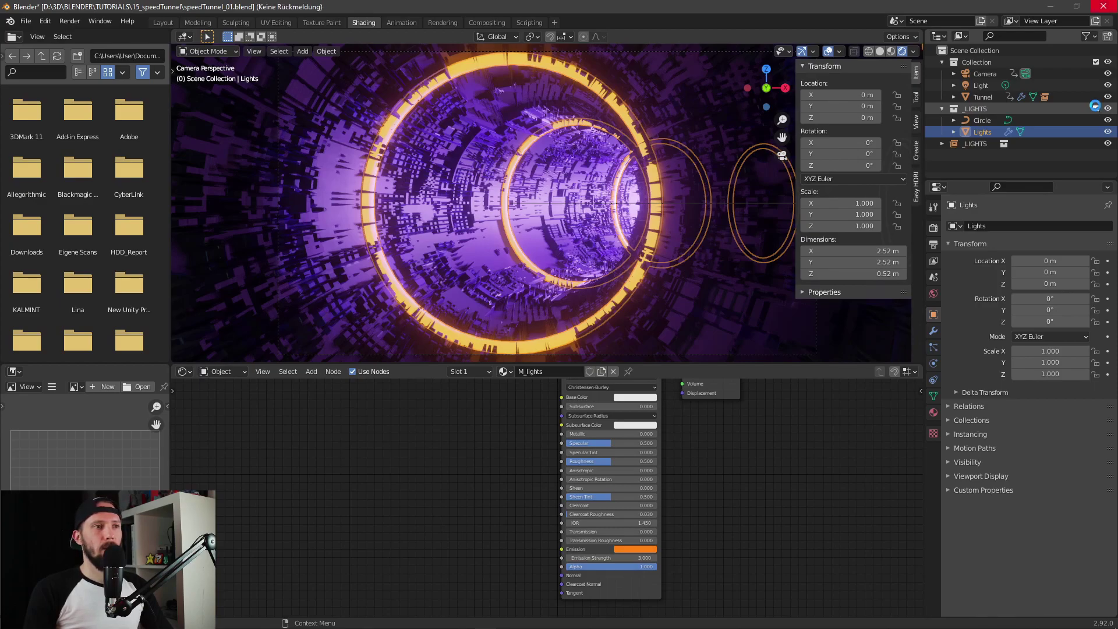
# - Exclude the original _LIGHTS collection from the view layer and preview the animation through the camera
pyautogui.click(1096, 109)
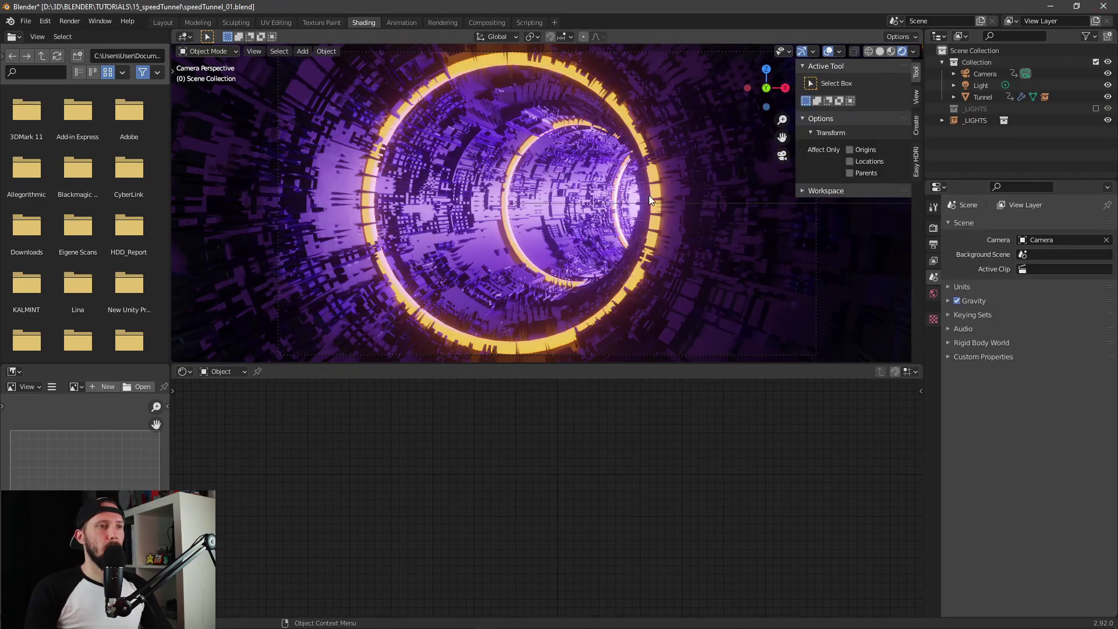
pyautogui.press('space')
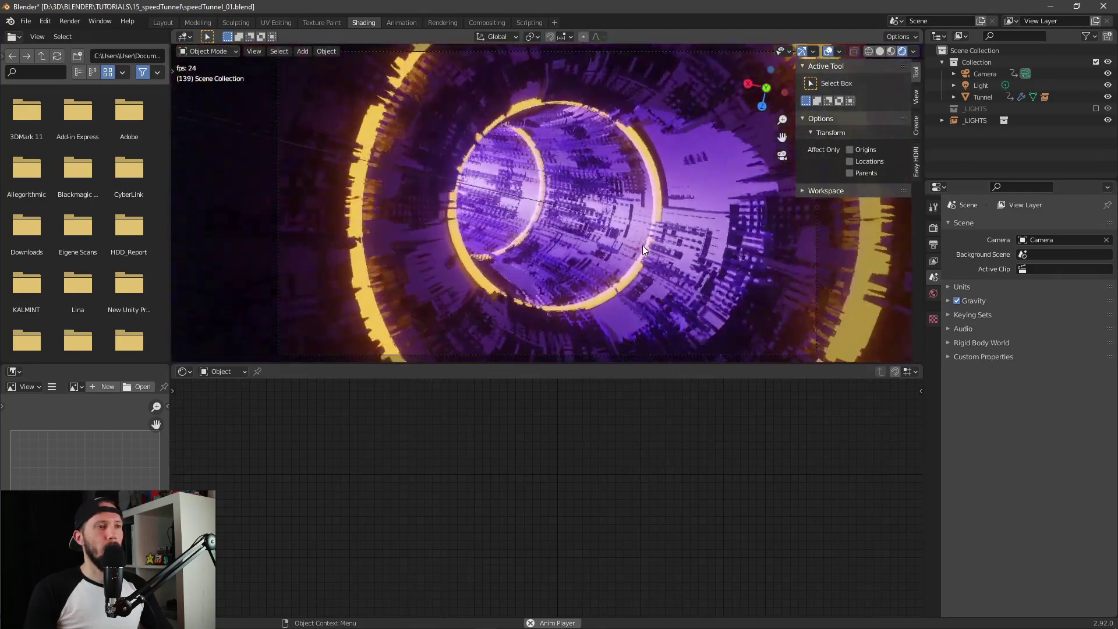
pyautogui.press('space')
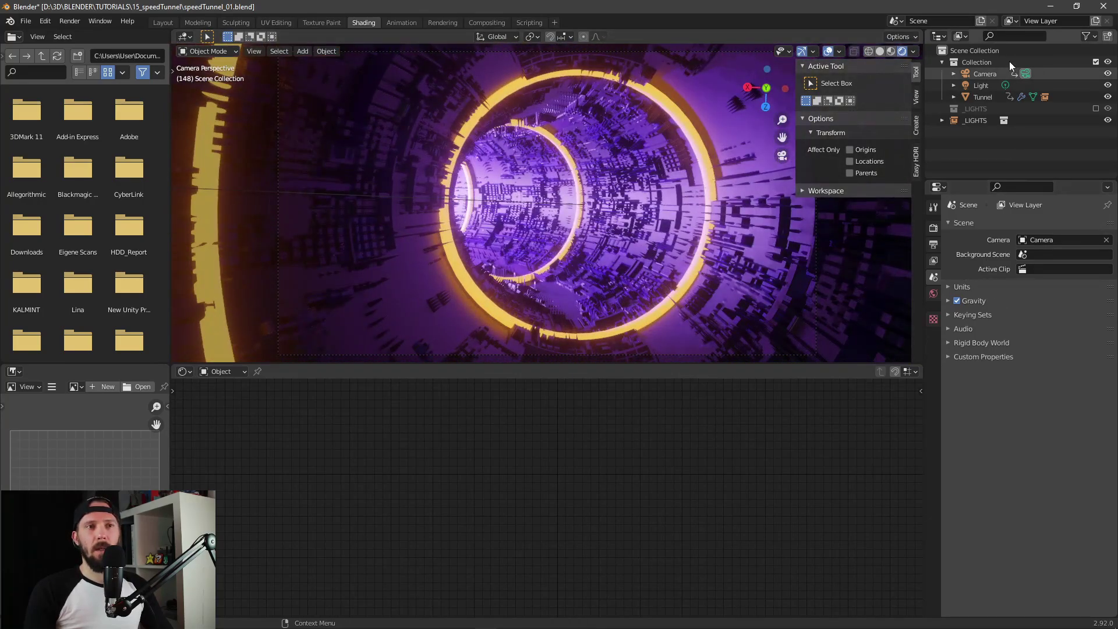
# - Enable the camera's depth of field with a focus distance of 0.71 m and an F-Stop of 2.6
pyautogui.click(989, 73)
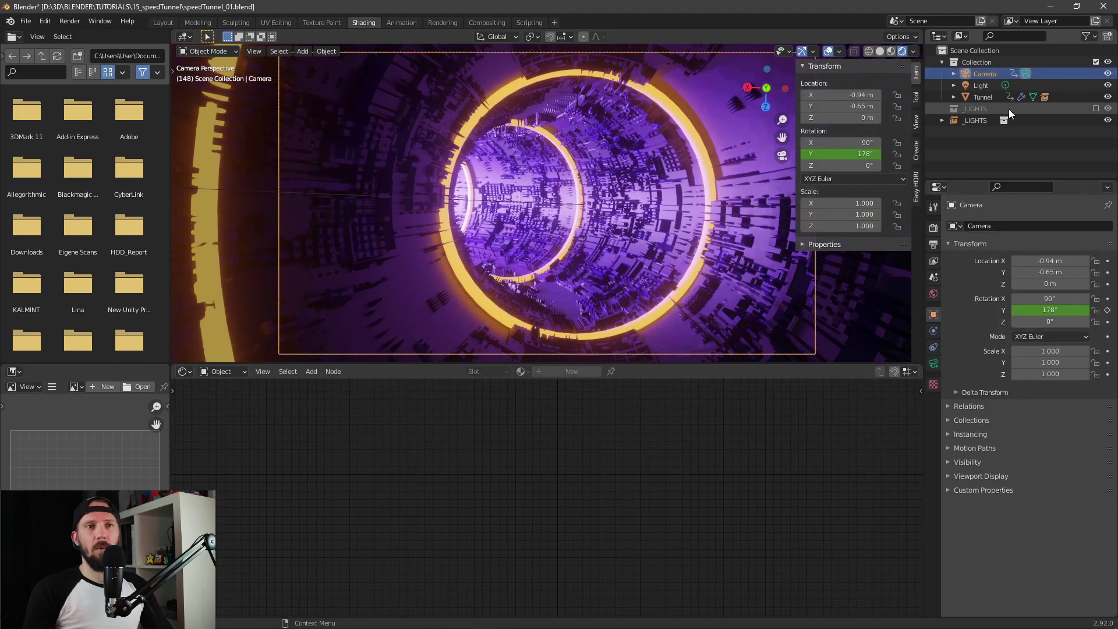
pyautogui.click(933, 364)
pyautogui.click(956, 371)
pyautogui.click(947, 371)
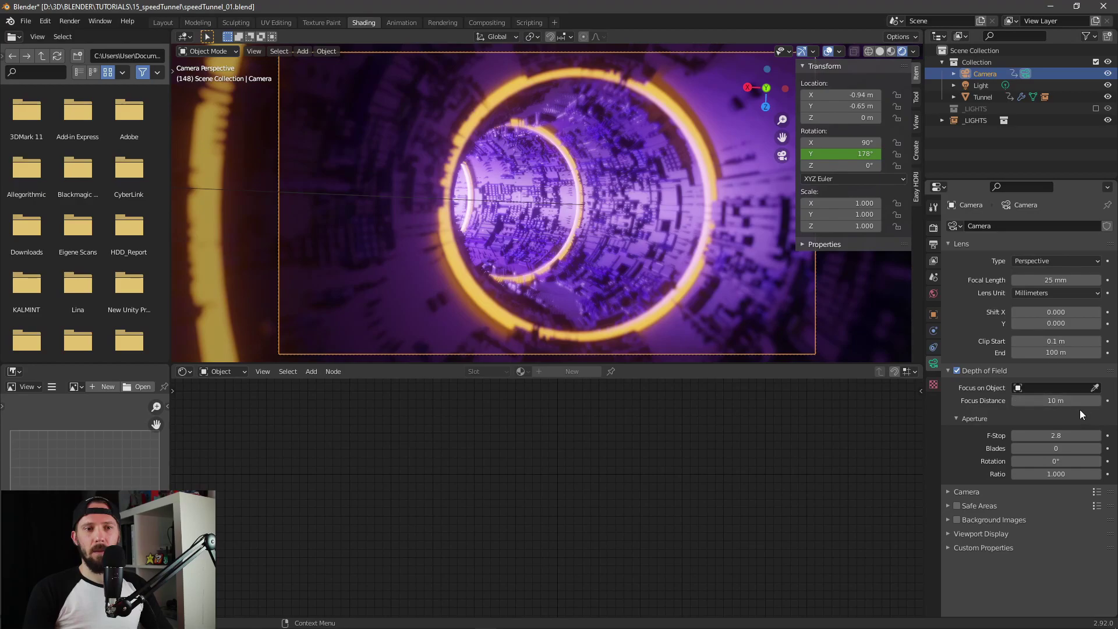
pyautogui.moveTo(1057, 401); pyautogui.dragTo(1012, 400)
pyautogui.moveTo(1056, 435)
pyautogui.mouseDown()
pyautogui.moveTo(1025, 435)
pyautogui.moveTo(1048, 435)
pyautogui.mouseUp()
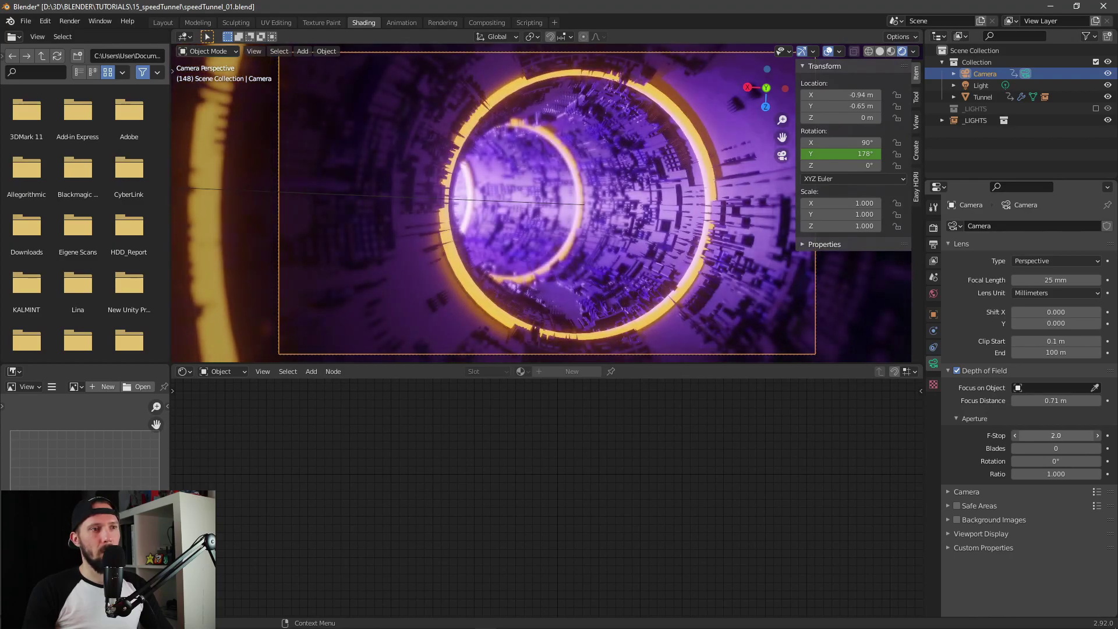
pyautogui.moveTo(1048, 436); pyautogui.dragTo(1052, 435)
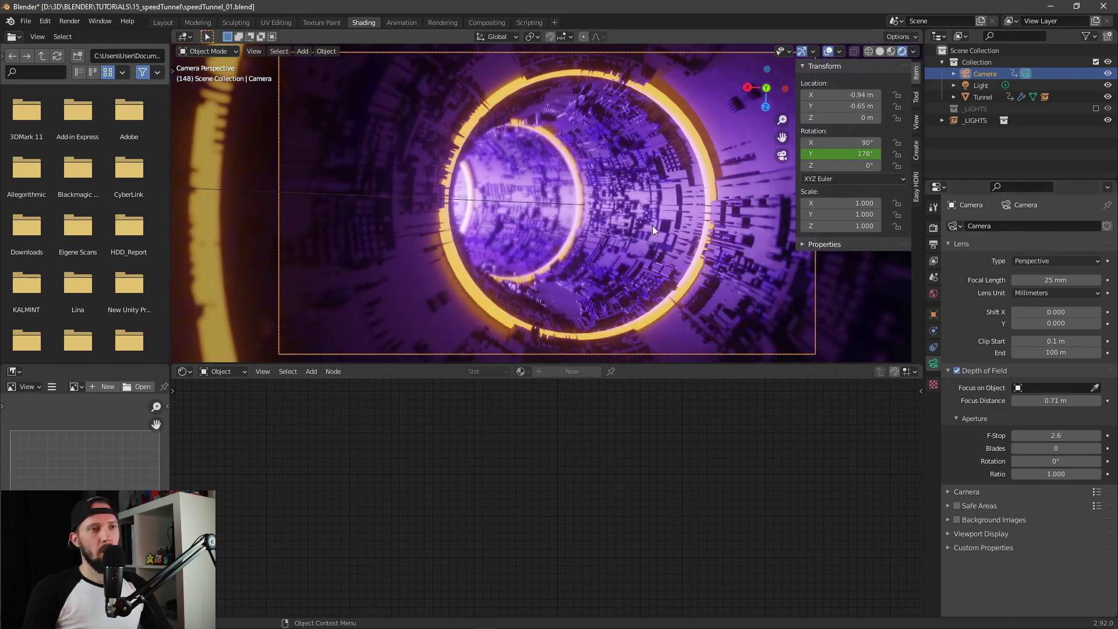
# - Adjust the camera's focus distance to 0.61 m, playing the animation before and after to judge the blur
pyautogui.press('space')
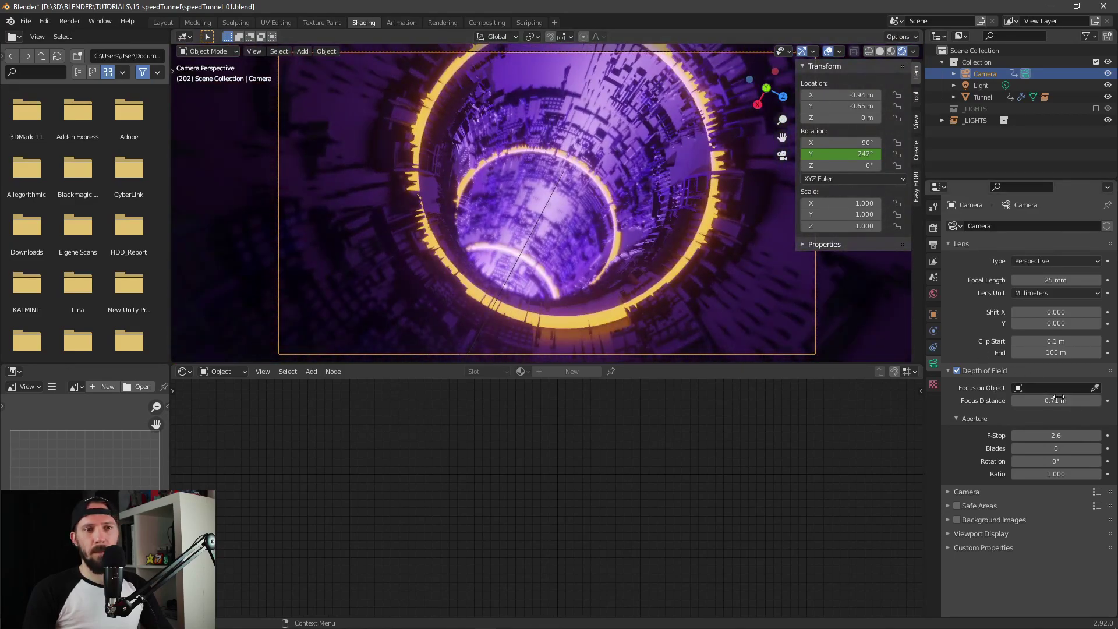
pyautogui.moveTo(1055, 401)
pyautogui.mouseDown()
pyautogui.moveTo(1072, 401)
pyautogui.moveTo(1053, 400)
pyautogui.mouseUp()
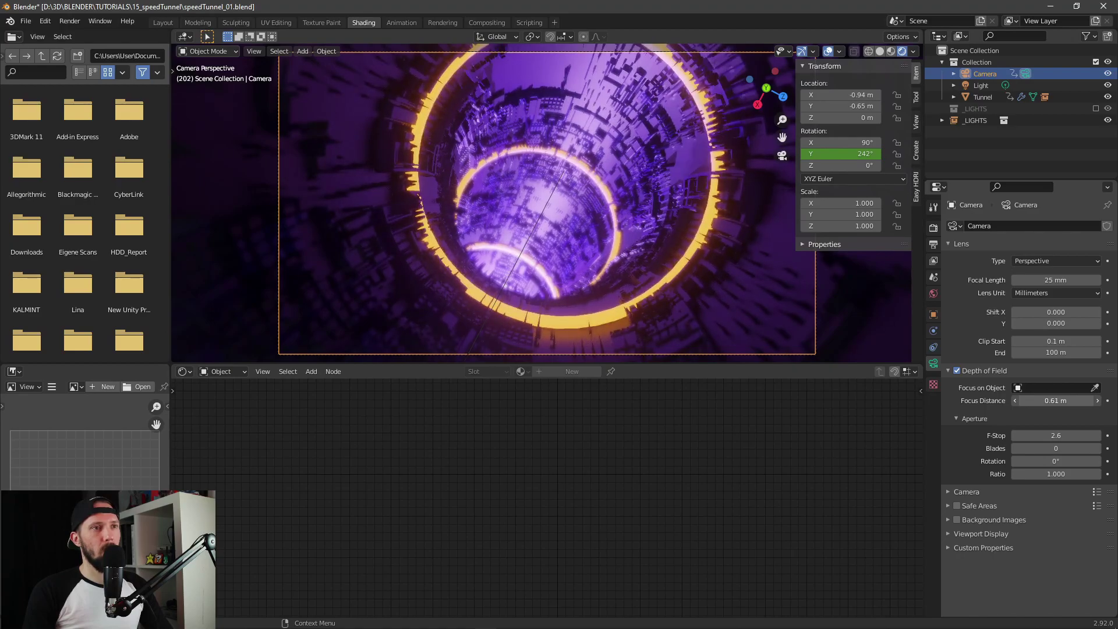
pyautogui.press('space')
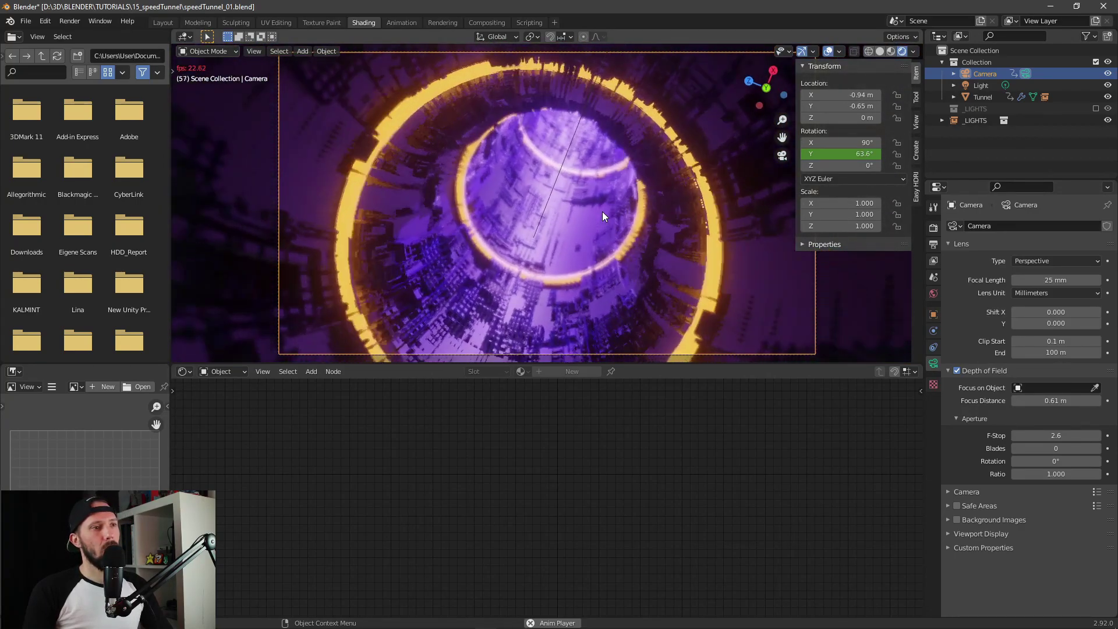
pyautogui.press('space')
# - Change the point light's color to blue with hue 0.636, saturation 0.972 and value 1, and preview the animation
pyautogui.click(983, 85)
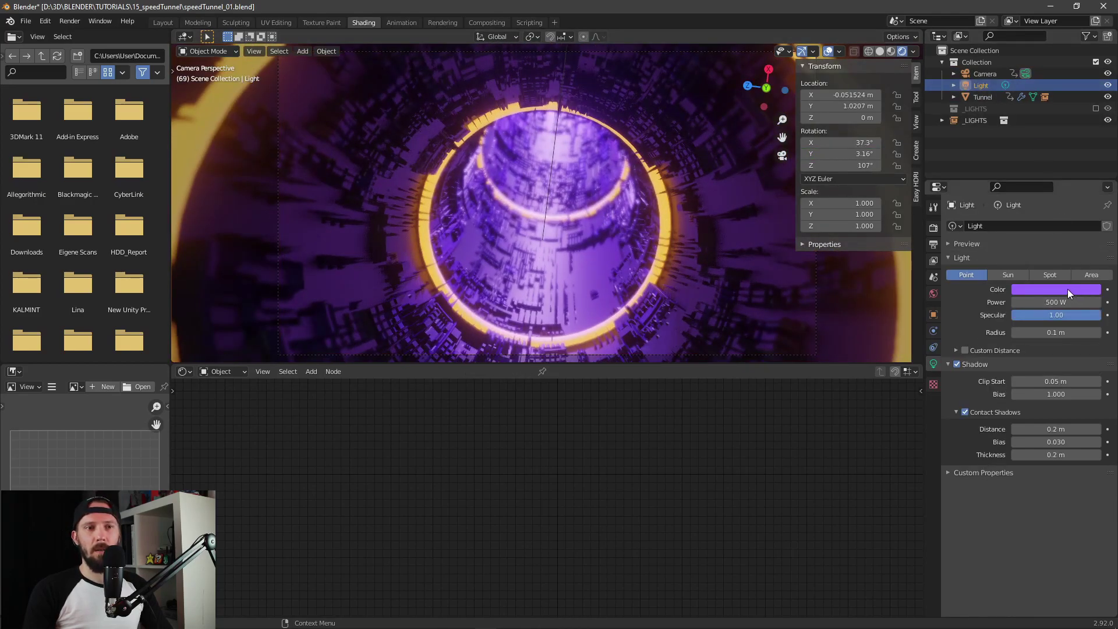
pyautogui.click(1068, 289)
pyautogui.moveTo(1065, 172)
pyautogui.mouseDown()
pyautogui.moveTo(1054, 198)
pyautogui.moveTo(1033, 202)
pyautogui.moveTo(1064, 175)
pyautogui.moveTo(1062, 148)
pyautogui.mouseUp()
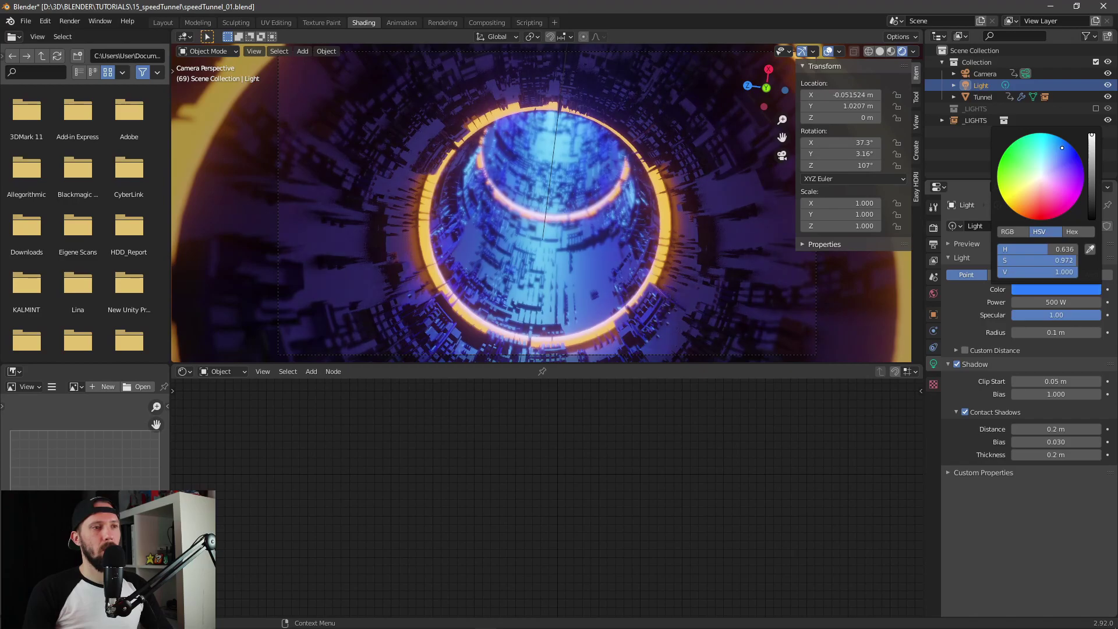
pyautogui.press('space')
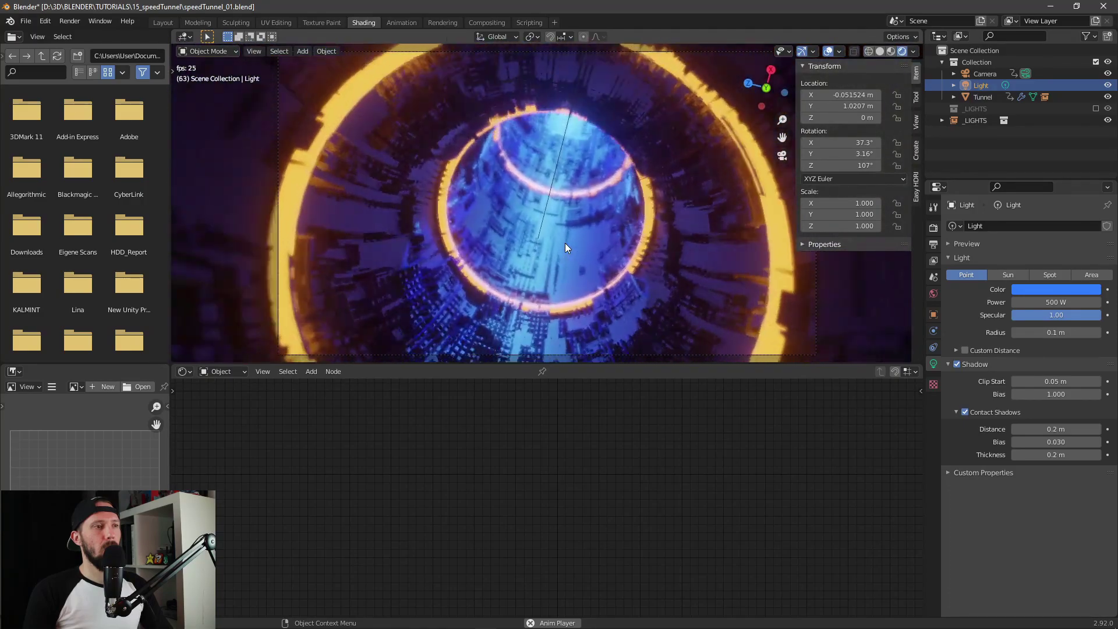
pyautogui.press('space')
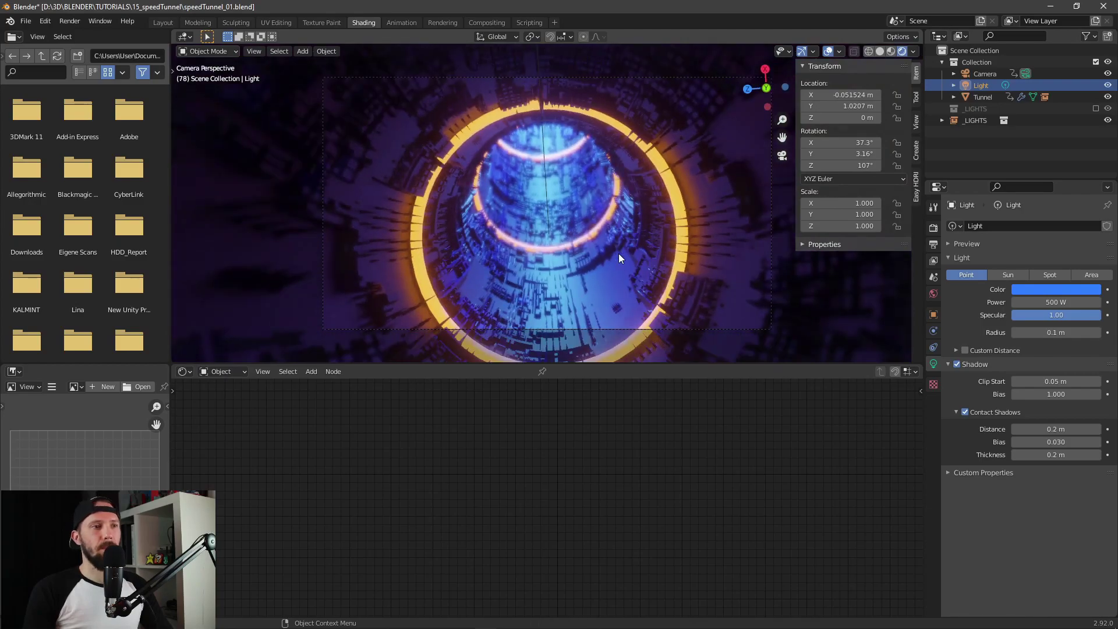